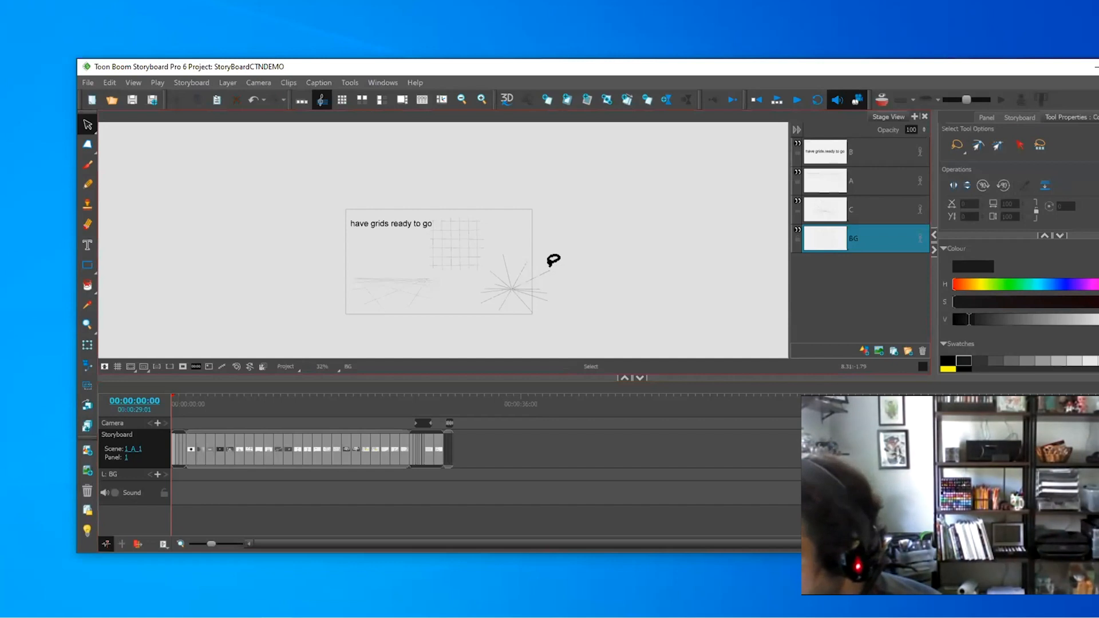
- Zoom in, check layers A and C with Light Table on, then select the BG layer
{"action": "key", "text": "2"}
{"action": "key", "text": "2"}
{"action": "key", "text": "2"}
{"action": "key", "text": "2"}
{"action": "key", "text": "space"}
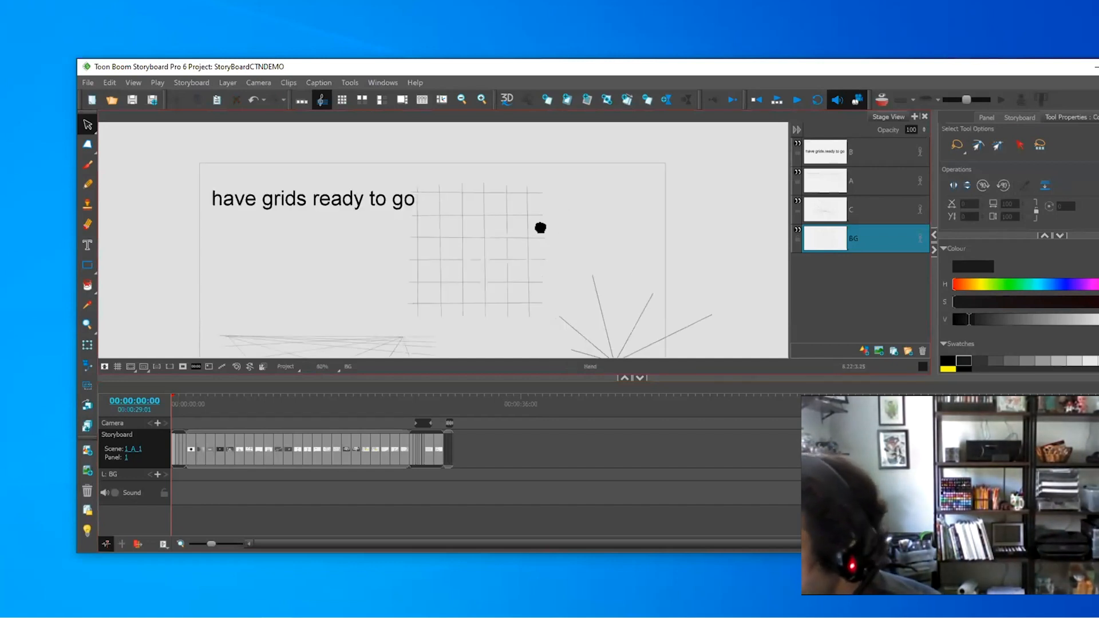
{"action": "left_click_drag", "start_coordinate": [540, 228], "coordinate": [530, 202]}
{"action": "left_click", "coordinate": [851, 173]}
{"action": "left_click", "coordinate": [86, 527]}
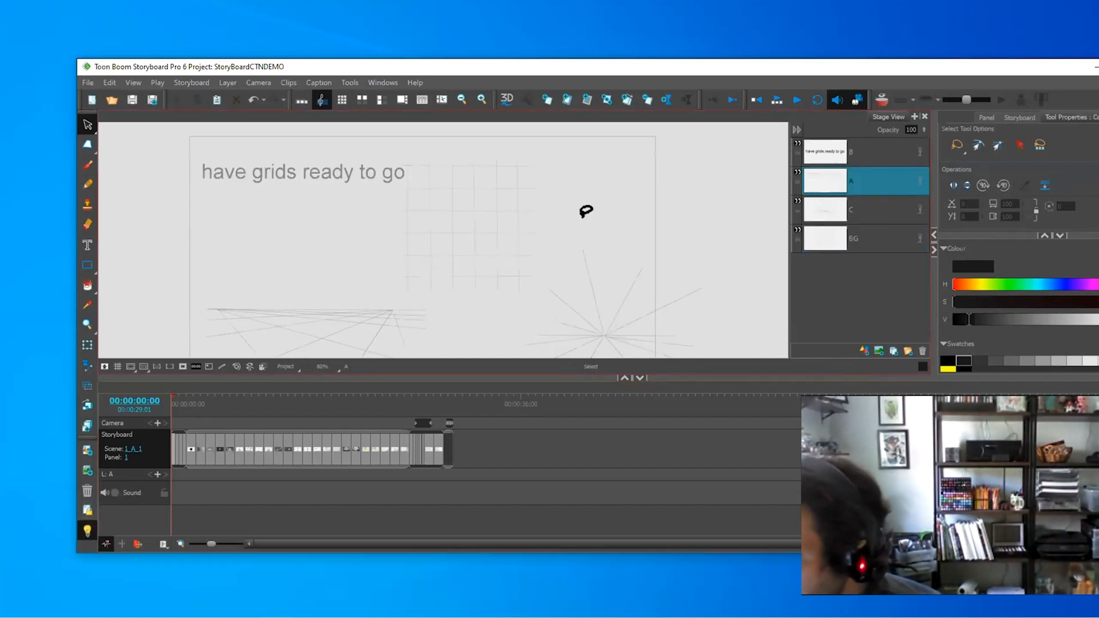
{"action": "left_click", "coordinate": [865, 212]}
{"action": "left_click", "coordinate": [871, 242]}
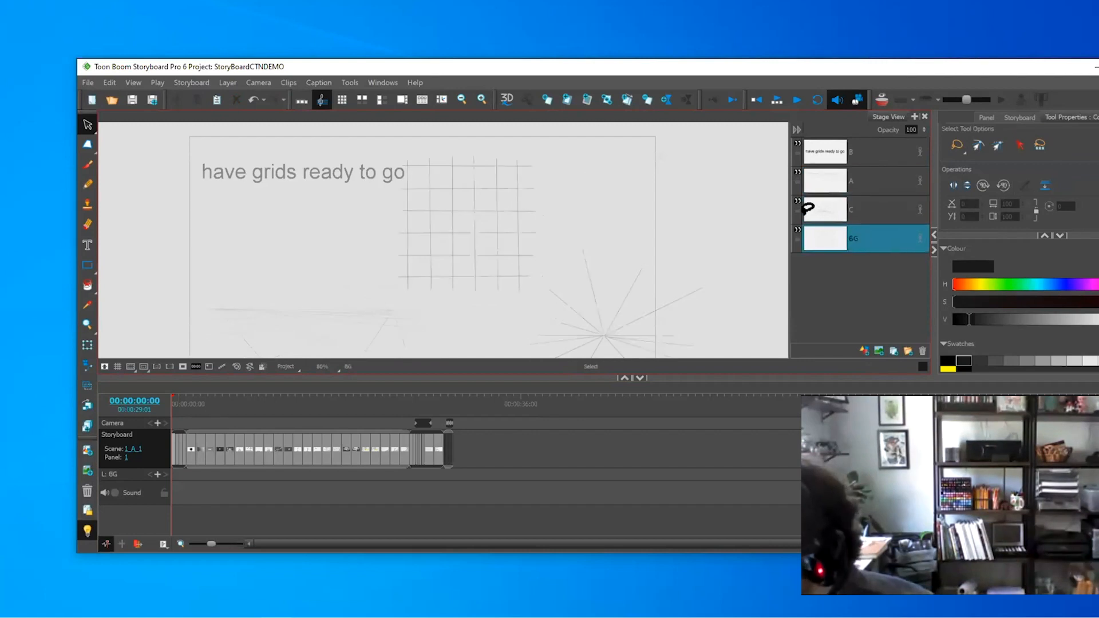
- Paint a thick soft vertical brush stroke on BG beside the pencil grid
{"action": "left_click_drag", "start_coordinate": [596, 217], "coordinate": [592, 186]}
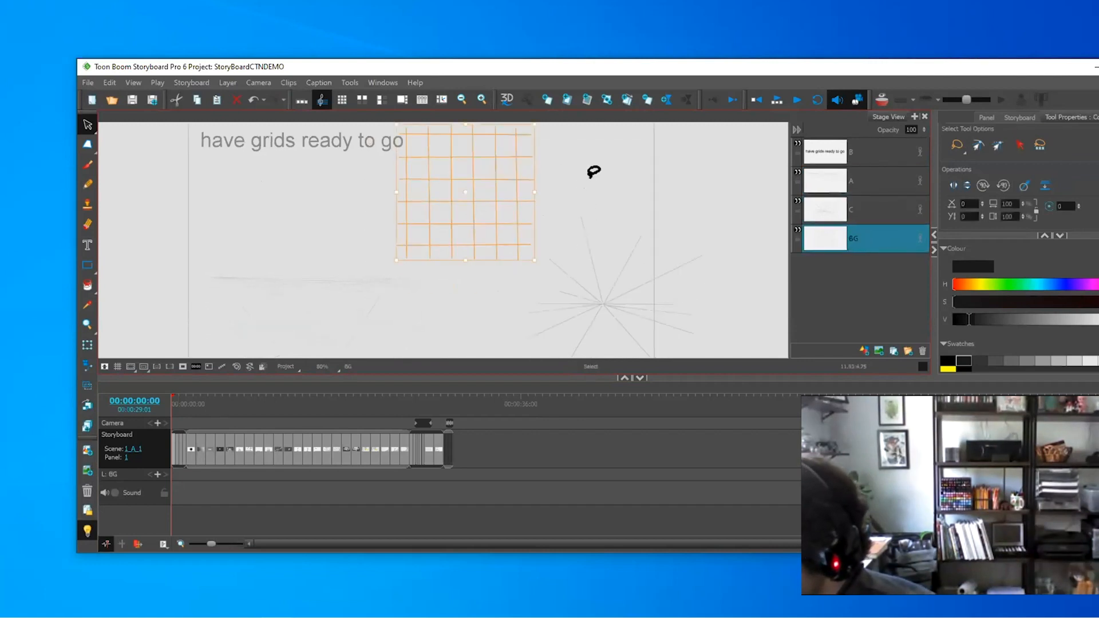
{"action": "key", "text": "1"}
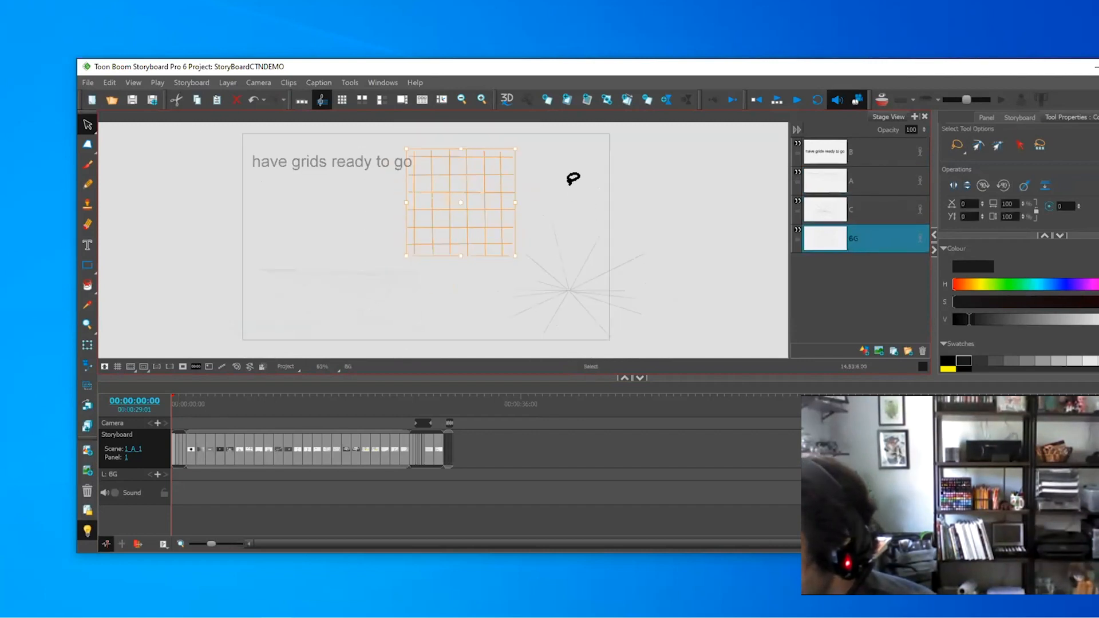
{"action": "left_click", "coordinate": [577, 170]}
{"action": "key", "text": "2"}
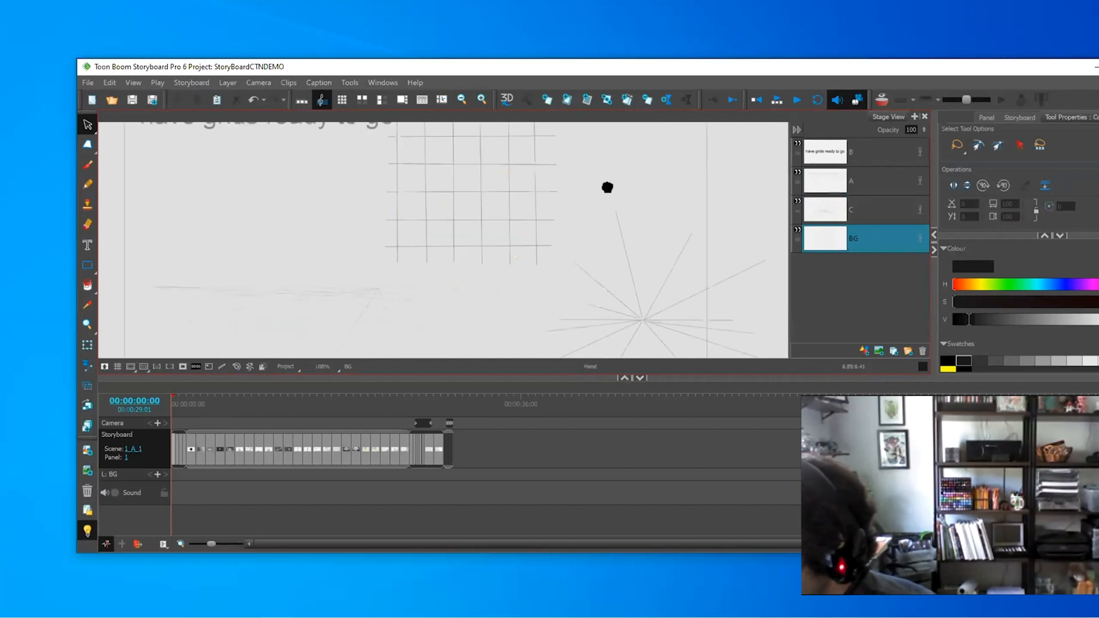
{"action": "left_click_drag", "start_coordinate": [609, 187], "coordinate": [419, 242]}
{"action": "key", "text": "alt+b"}
{"action": "left_click_drag", "start_coordinate": [439, 162], "coordinate": [436, 317]}
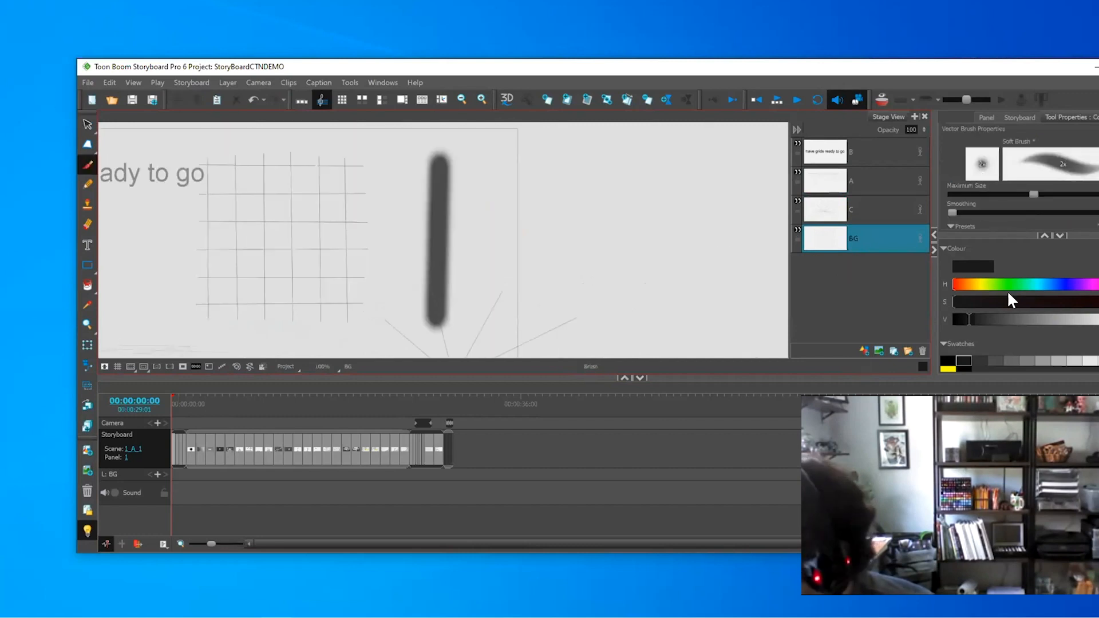
- Replace the thick stroke with three bold vertical black lines
{"action": "key", "text": "ctrl+z"}
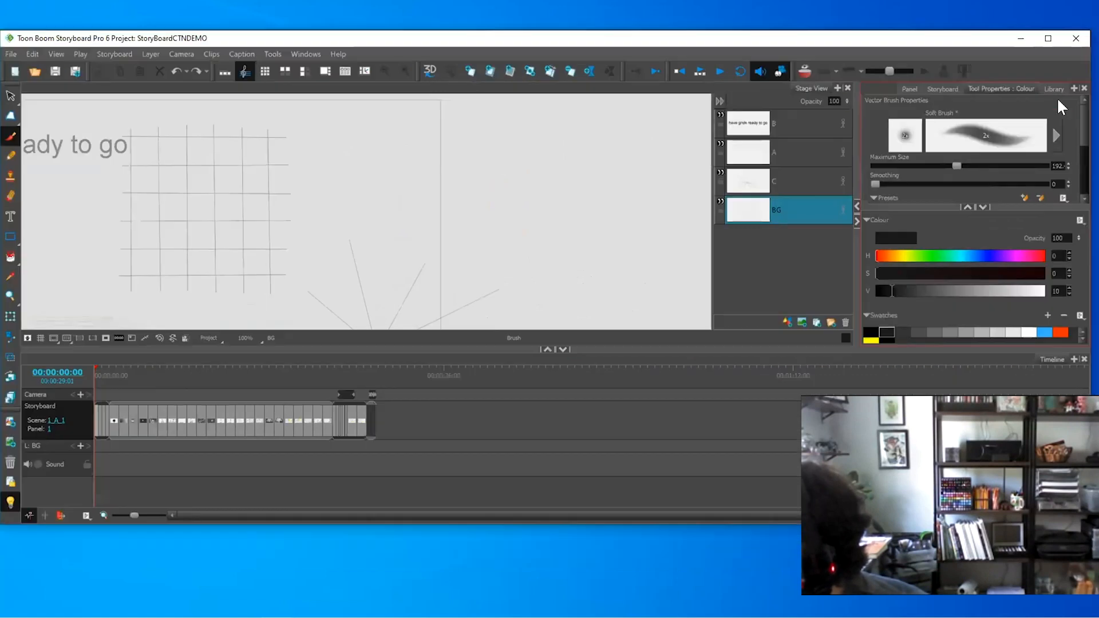
{"action": "scroll", "coordinate": [984, 162], "scroll_direction": "down", "scroll_amount": 2}
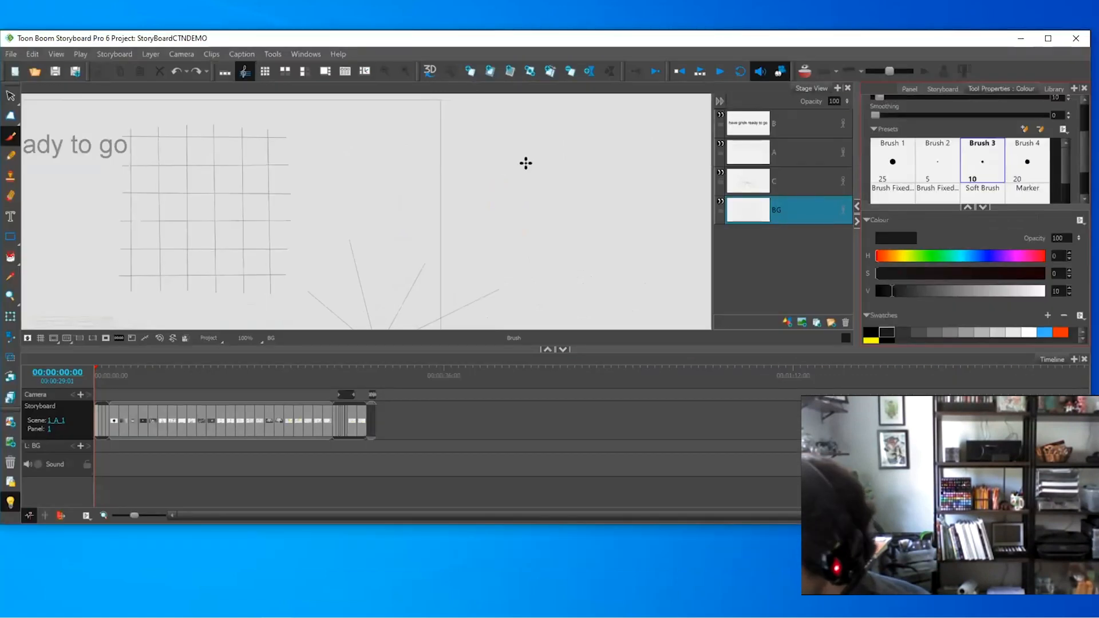
{"action": "mouse_move", "coordinate": [375, 130]}
{"action": "left_mouse_down"}
{"action": "mouse_move", "coordinate": [372, 277]}
{"action": "mouse_move", "coordinate": [376, 290]}
{"action": "mouse_move", "coordinate": [397, 242]}
{"action": "mouse_move", "coordinate": [399, 289]}
{"action": "left_mouse_up"}
{"action": "left_click_drag", "start_coordinate": [420, 130], "coordinate": [421, 289]}
- Copy the three vertical lines alongside the originals to make six
{"action": "key", "text": "alt+s"}
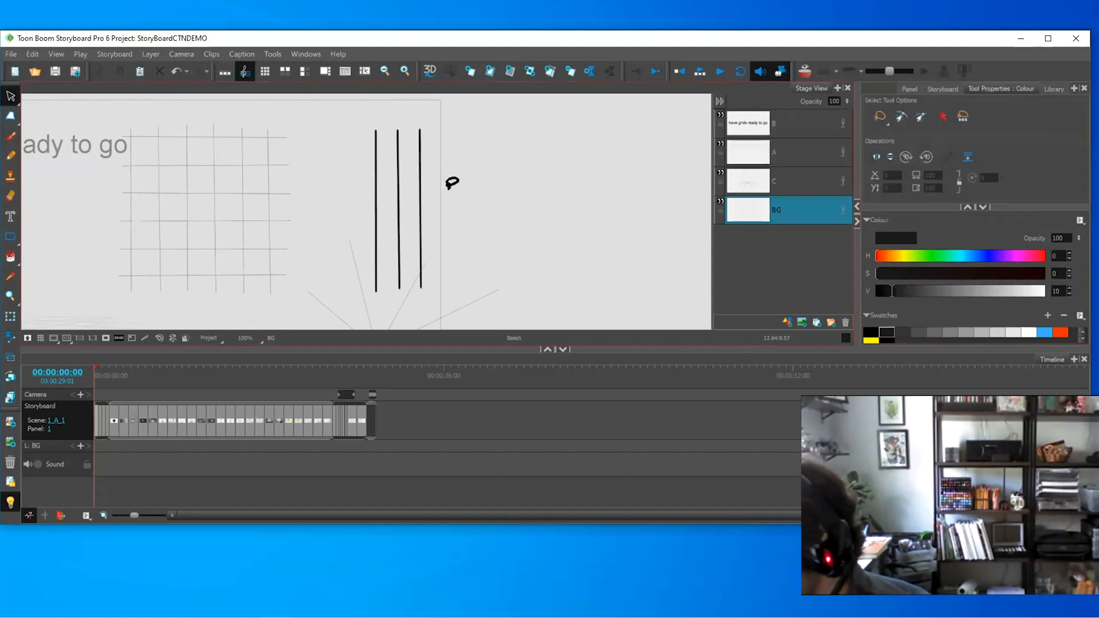
{"action": "left_click_drag", "start_coordinate": [452, 182], "coordinate": [345, 211]}
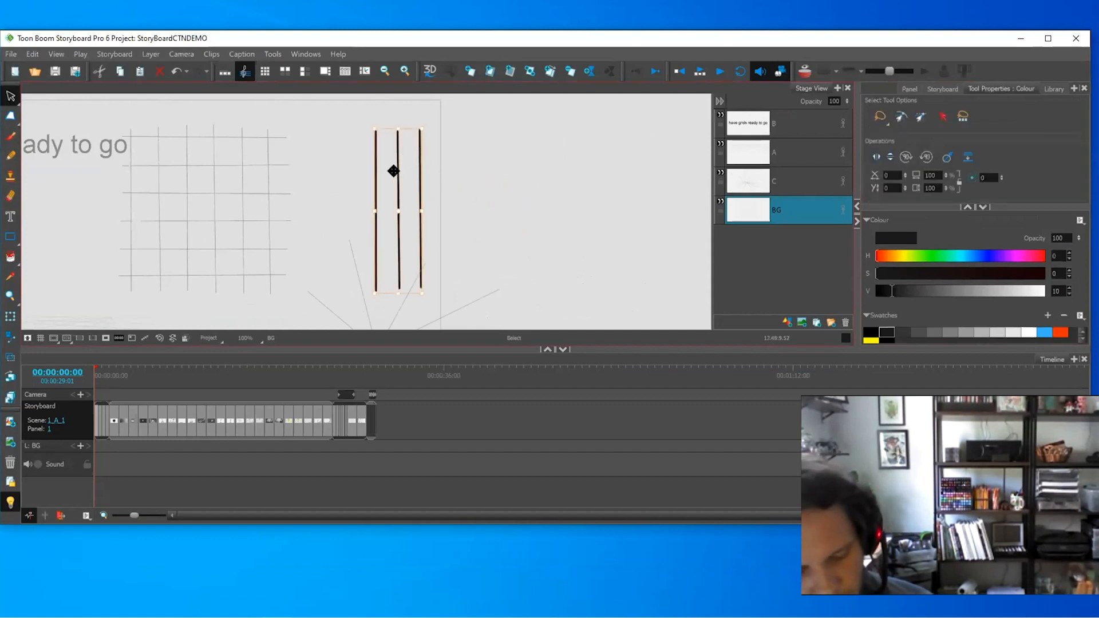
{"action": "left_click_drag", "start_coordinate": [394, 169], "coordinate": [468, 165]}
{"action": "key", "text": "ctrl+z"}
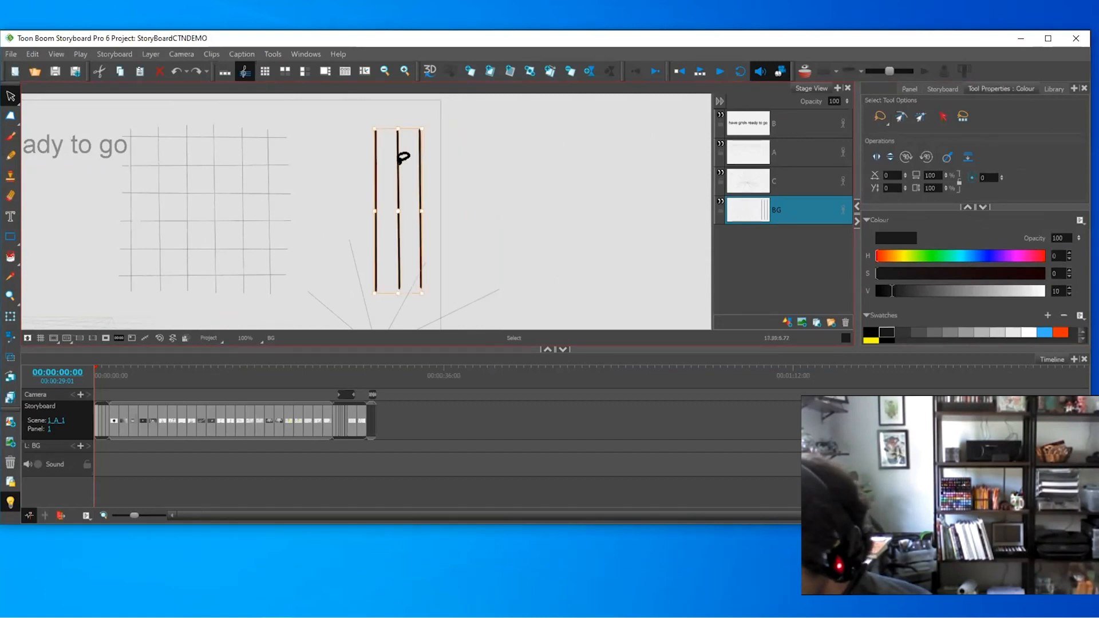
{"action": "mouse_move", "coordinate": [393, 167]}
{"action": "left_mouse_down"}
{"action": "mouse_move", "coordinate": [479, 165]}
{"action": "mouse_move", "coordinate": [457, 165]}
{"action": "left_mouse_up"}
- Duplicate all six lines and rotate the copies 90° into horizontal lines
{"action": "left_click", "coordinate": [546, 145]}
{"action": "key", "text": "ctrl+a"}
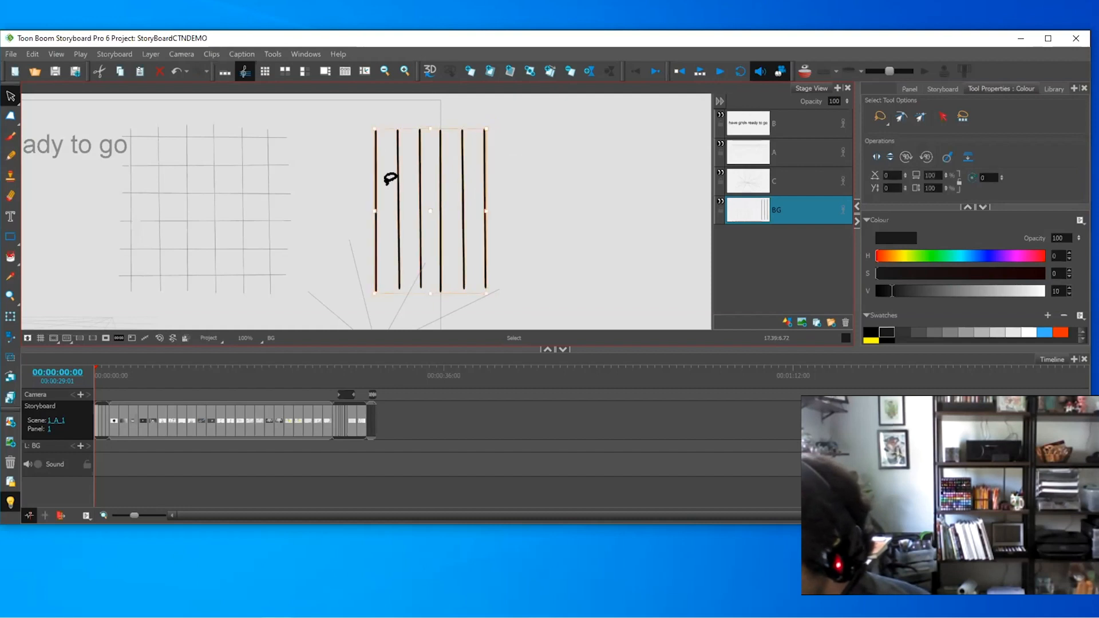
{"action": "key", "text": "ctrl+d"}
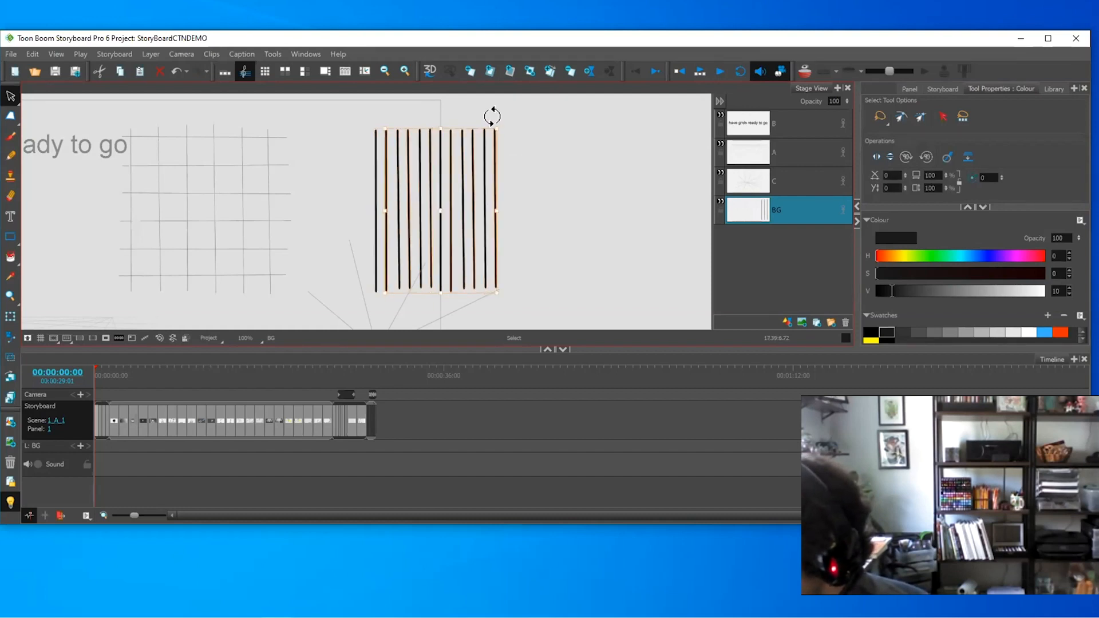
{"action": "mouse_move", "coordinate": [493, 115]}
{"action": "left_mouse_down"}
{"action": "mouse_move", "coordinate": [523, 242]}
{"action": "mouse_move", "coordinate": [507, 265]}
{"action": "mouse_move", "coordinate": [510, 254]}
{"action": "left_mouse_up"}
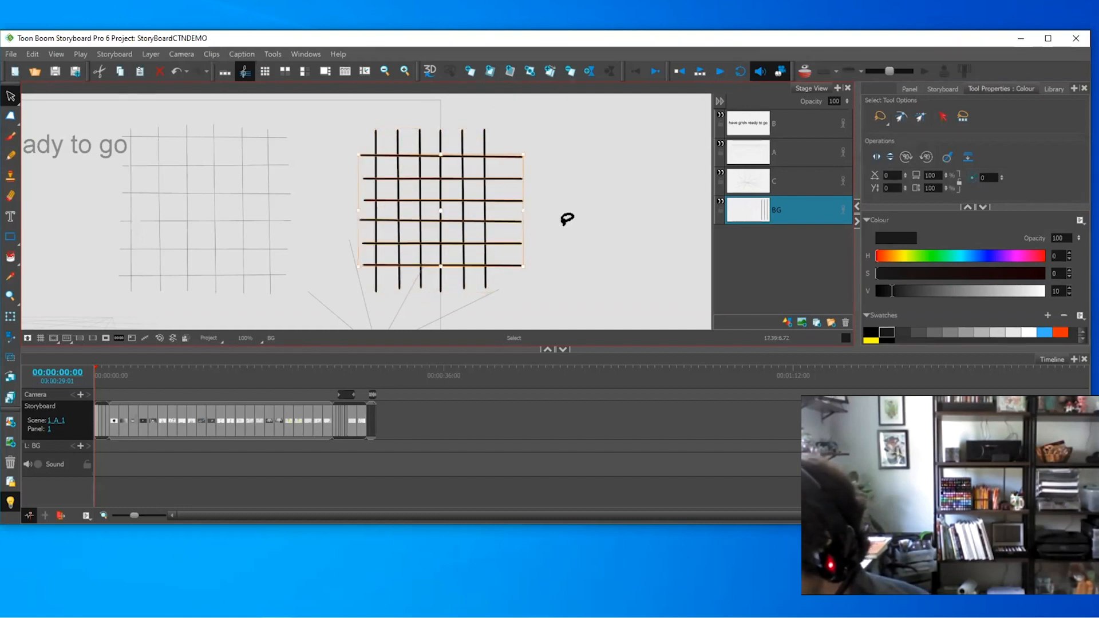
{"action": "left_click", "coordinate": [565, 217]}
- Lasso and copy the finished black grid, then move on to panel 2
{"action": "left_click_drag", "start_coordinate": [560, 171], "coordinate": [628, 176]}
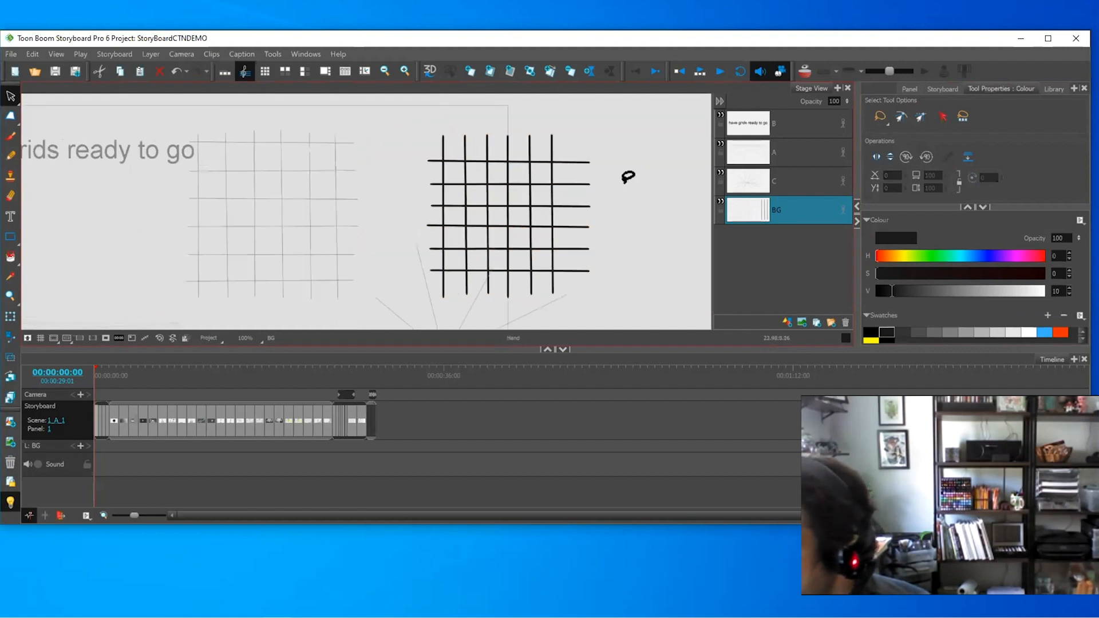
{"action": "key", "text": "1"}
{"action": "left_click_drag", "start_coordinate": [430, 133], "coordinate": [444, 132]}
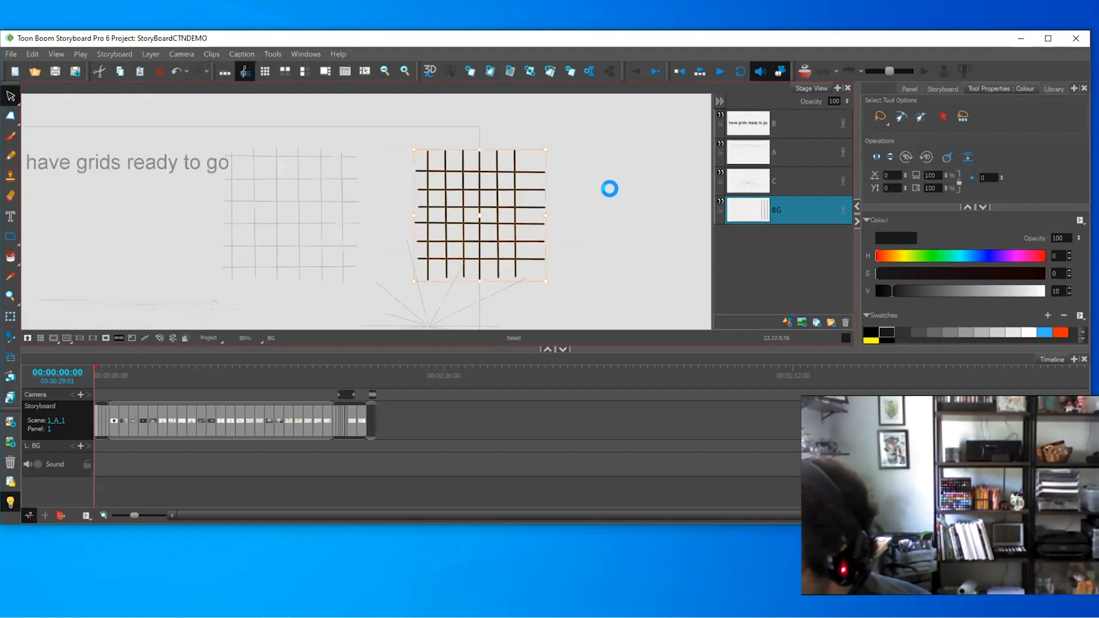
{"action": "key", "text": "Right"}
{"action": "left_click_drag", "start_coordinate": [439, 236], "coordinate": [529, 229]}
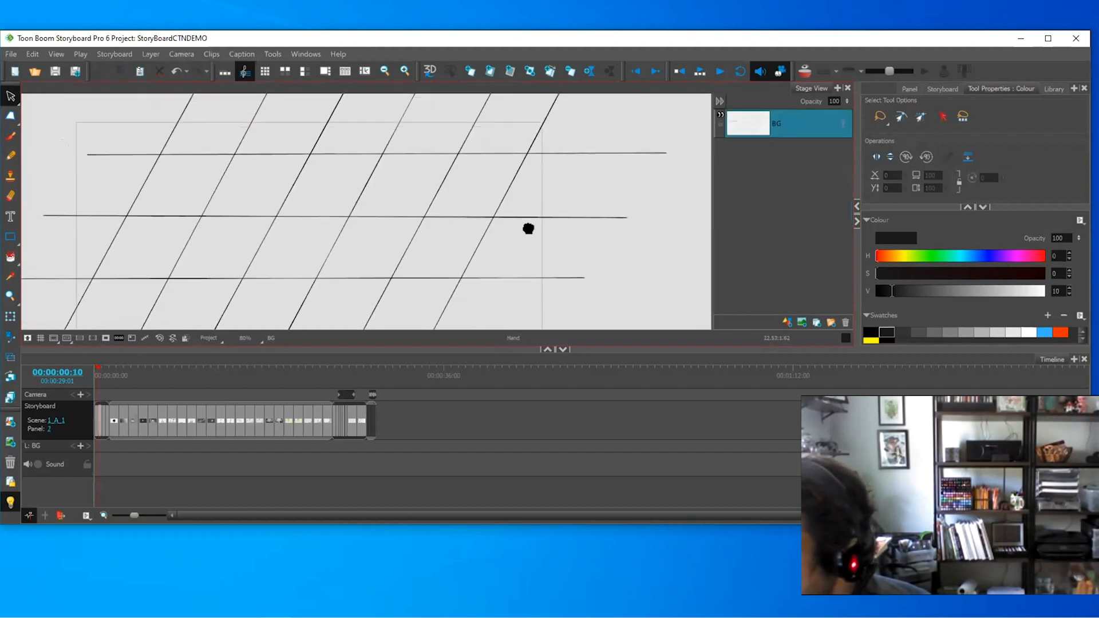
- Duplicate the panel, then swap panel 2's isometric grid for the pasted square grid
{"action": "key", "text": "1"}
{"action": "key", "text": "1"}
{"action": "key", "text": "1"}
{"action": "key", "text": "1"}
{"action": "left_click", "coordinate": [550, 73]}
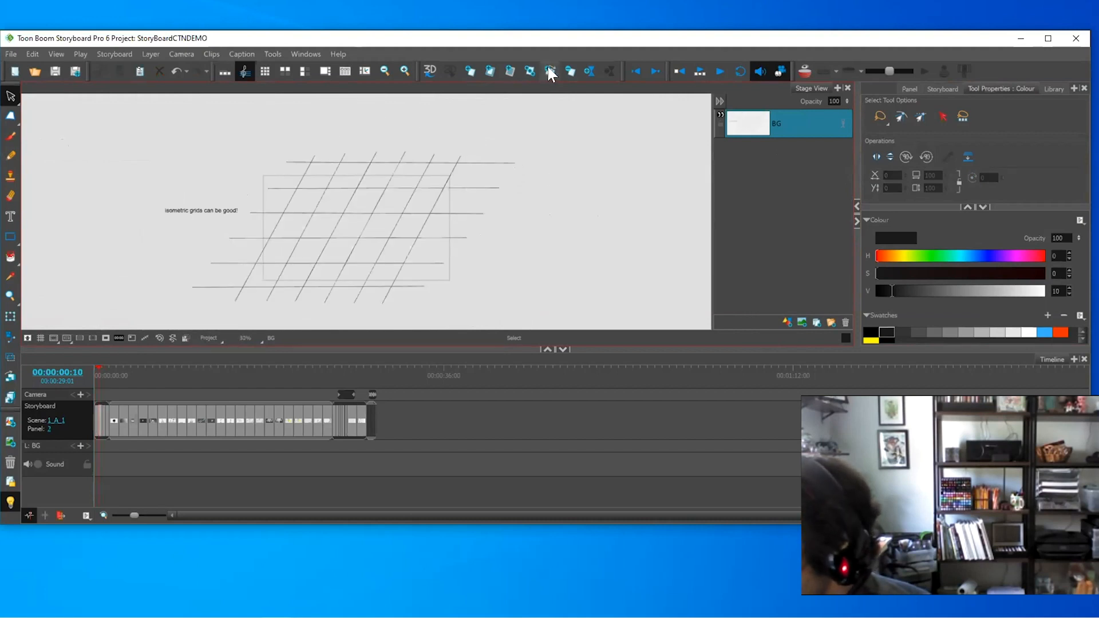
{"action": "key", "text": "Left"}
{"action": "mouse_move", "coordinate": [510, 140]}
{"action": "left_mouse_down"}
{"action": "mouse_move", "coordinate": [332, 121]}
{"action": "mouse_move", "coordinate": [554, 235]}
{"action": "mouse_move", "coordinate": [584, 192]}
{"action": "left_mouse_up"}
{"action": "key", "text": "Delete"}
{"action": "key", "text": "ctrl+v"}
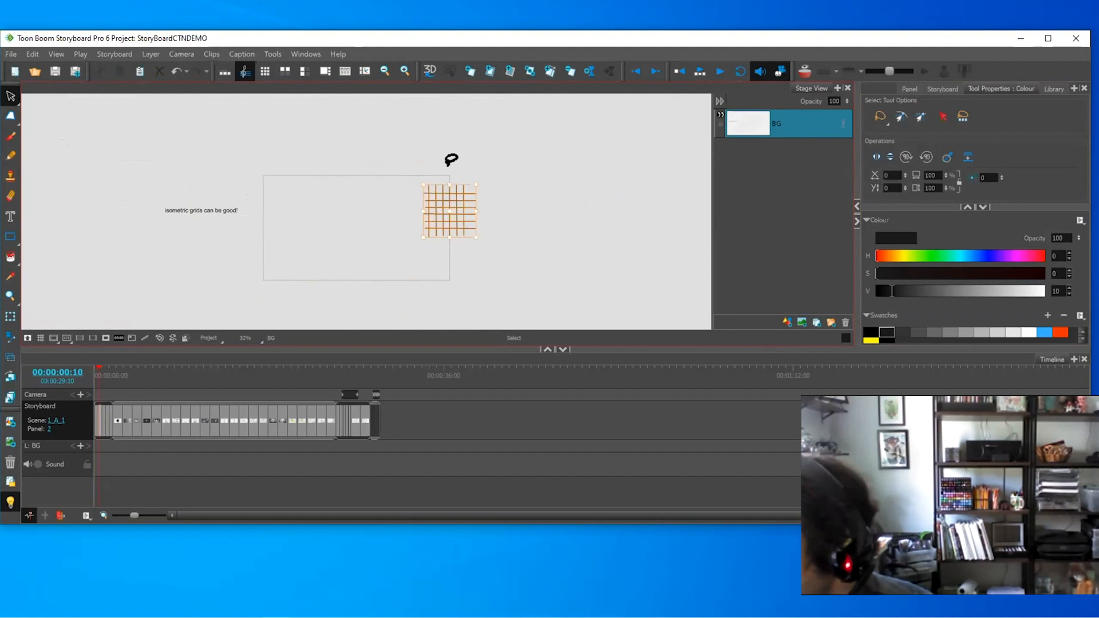
- Stretch and skew the pasted grid into an isometric shape inside the frame
{"action": "left_click_drag", "start_coordinate": [449, 183], "coordinate": [450, 148]}
{"action": "left_click_drag", "start_coordinate": [450, 237], "coordinate": [450, 258]}
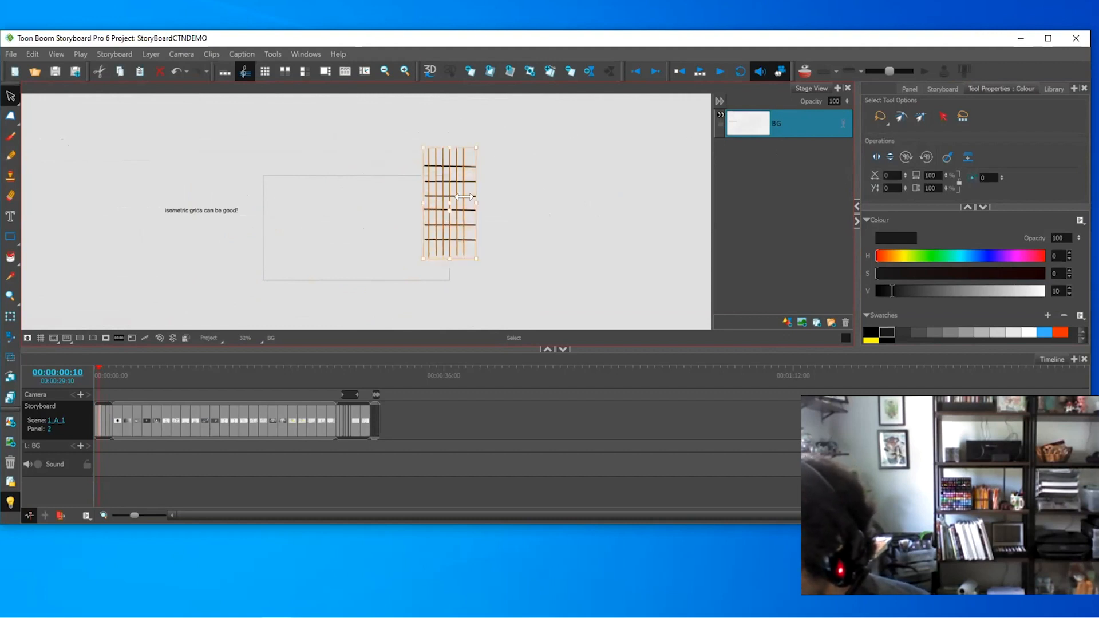
{"action": "left_click_drag", "start_coordinate": [476, 204], "coordinate": [526, 203]}
{"action": "left_click_drag", "start_coordinate": [518, 146], "coordinate": [414, 190]}
{"action": "left_click", "coordinate": [526, 185]}
- Turn all the skewed grid lines grey
{"action": "key", "text": "2"}
{"action": "key", "text": "2"}
{"action": "key", "text": "2"}
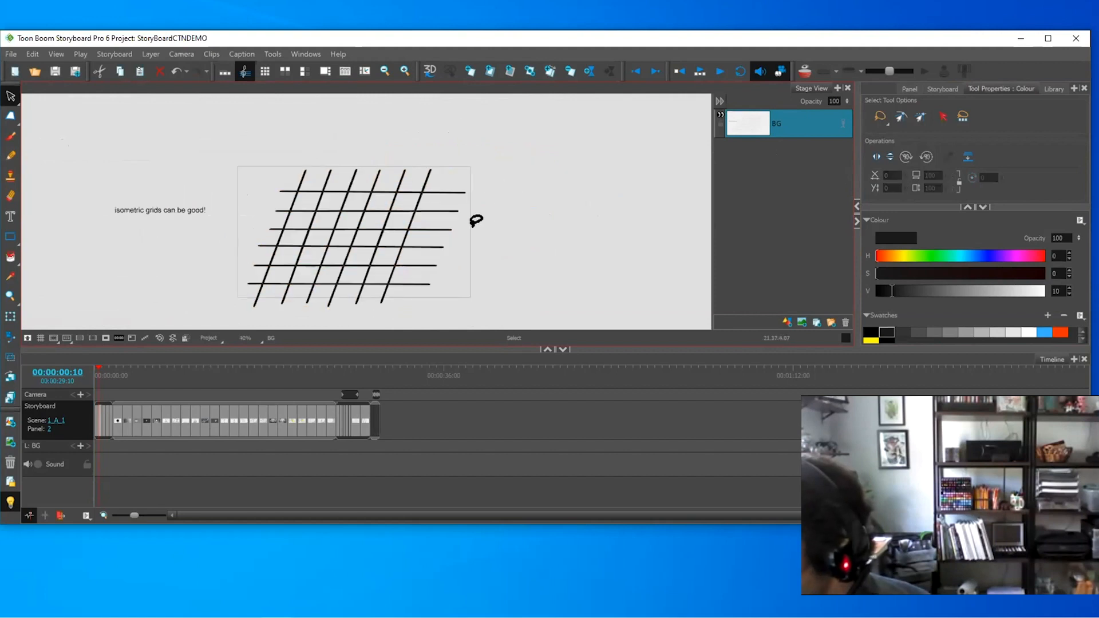
{"action": "left_click_drag", "start_coordinate": [319, 285], "coordinate": [365, 240]}
{"action": "key", "text": "1"}
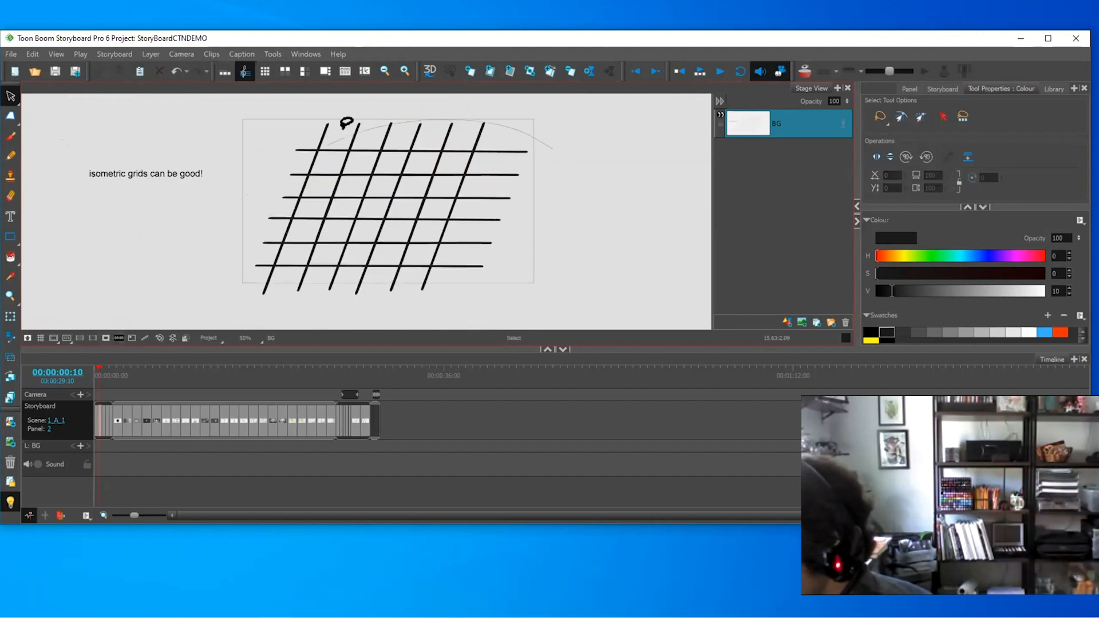
{"action": "left_click_drag", "start_coordinate": [345, 120], "coordinate": [509, 305]}
{"action": "left_click", "coordinate": [965, 332]}
{"action": "left_click", "coordinate": [616, 216]}
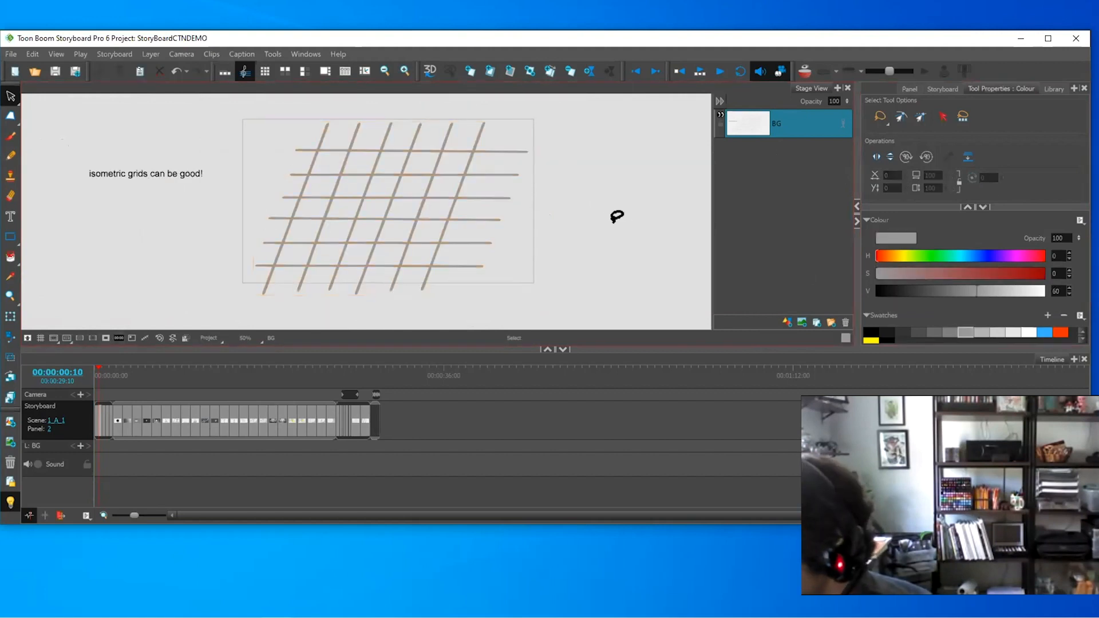
- Add a new vector layer A and advance to panel 4
{"action": "key", "text": "alt+b"}
{"action": "right_click", "coordinate": [808, 117]}
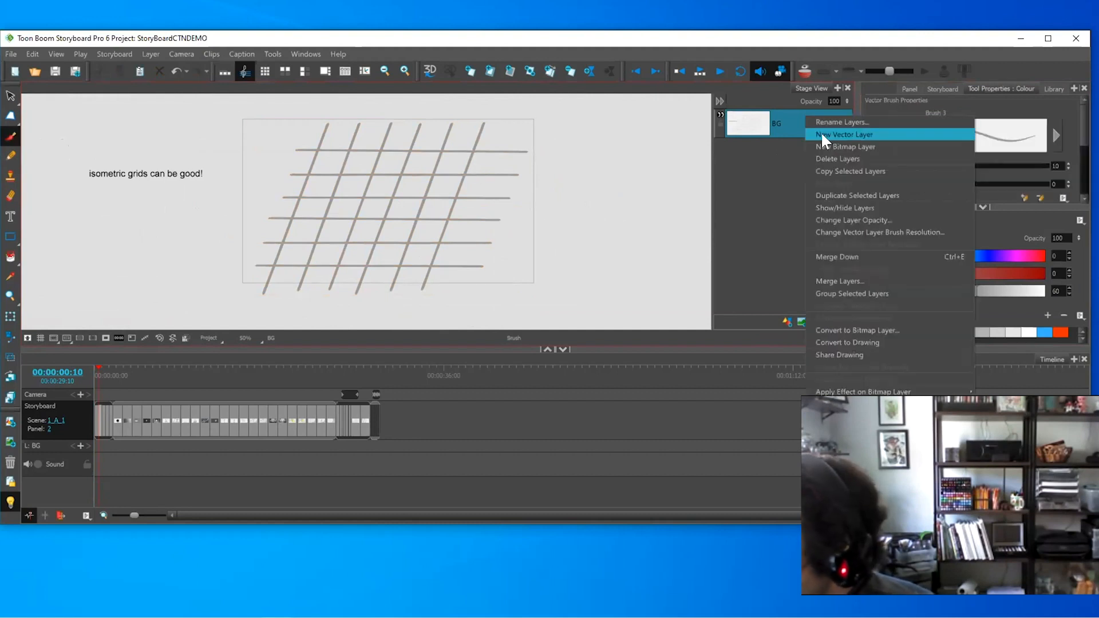
{"action": "left_click", "coordinate": [822, 133]}
{"action": "left_click_drag", "start_coordinate": [378, 167], "coordinate": [375, 197]}
{"action": "key", "text": "ctrl+z"}
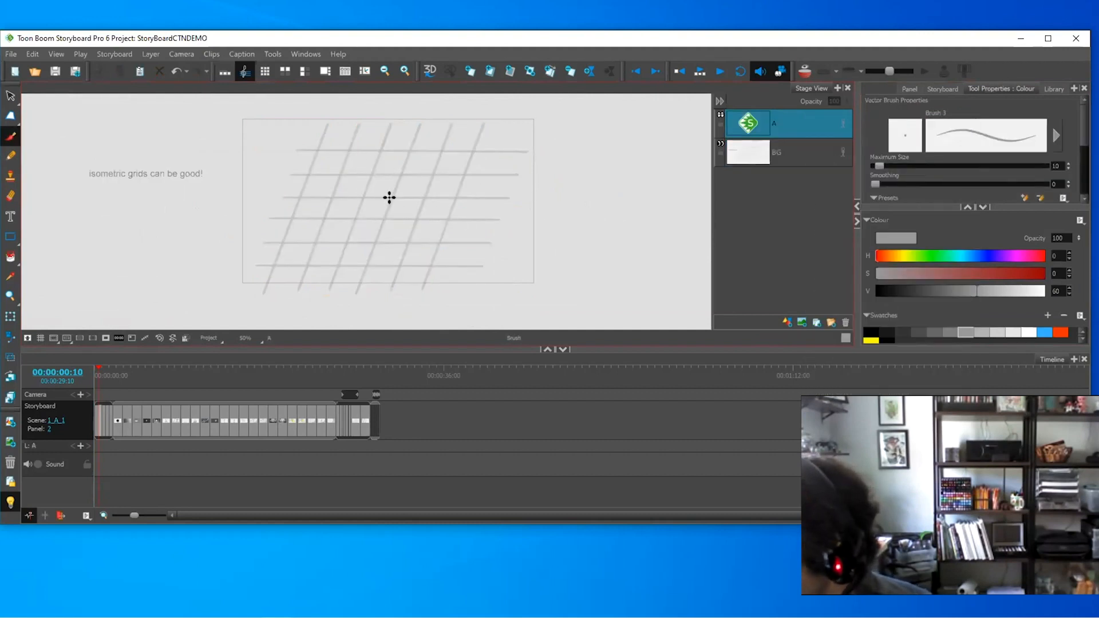
{"action": "key", "text": "Right"}
{"action": "key", "text": "Right"}
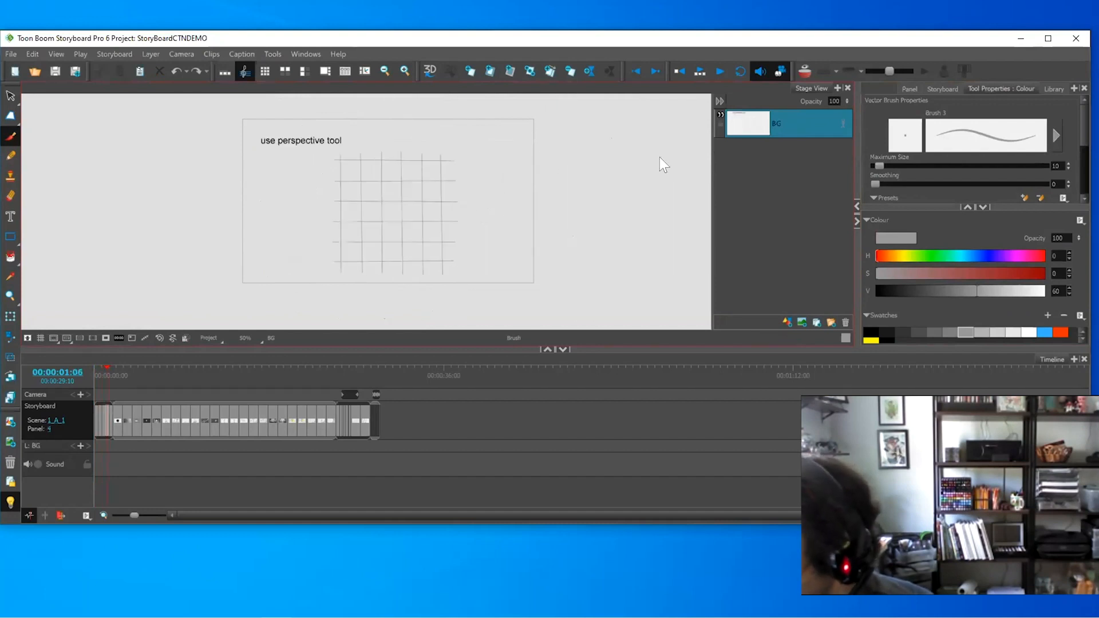
- Warp the lassoed square grid into a perspective plane with the Perspective tool
{"action": "key", "text": "2"}
{"action": "key", "text": "alt+s"}
{"action": "mouse_move", "coordinate": [483, 131]}
{"action": "left_mouse_down"}
{"action": "mouse_move", "coordinate": [249, 183]}
{"action": "mouse_move", "coordinate": [437, 305]}
{"action": "mouse_move", "coordinate": [620, 208]}
{"action": "left_mouse_up"}
{"action": "left_click", "coordinate": [13, 117]}
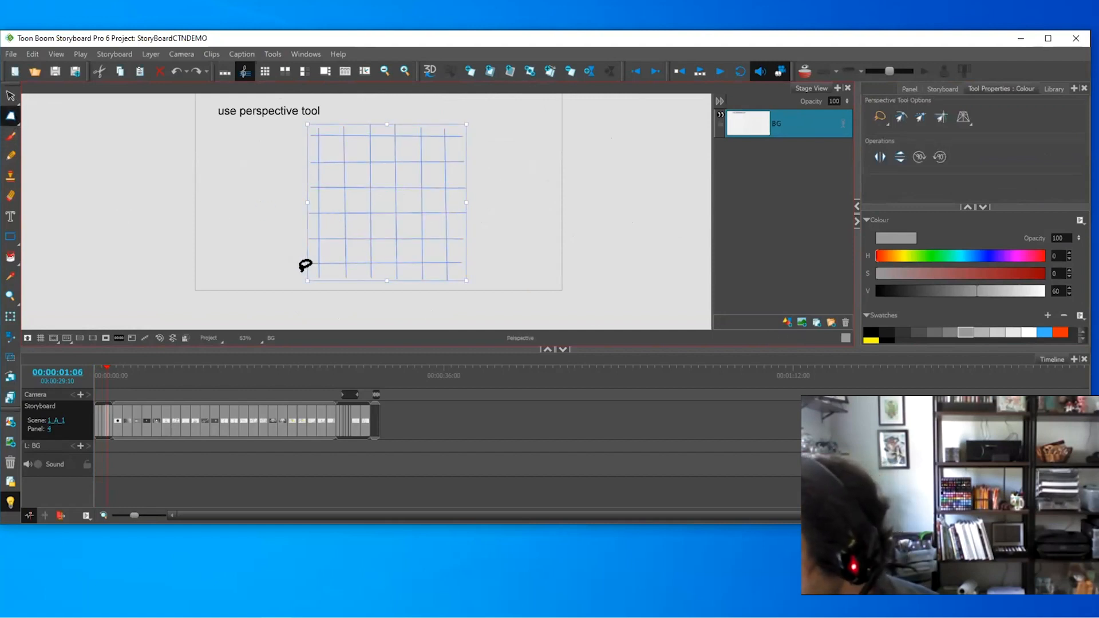
{"action": "left_click_drag", "start_coordinate": [464, 277], "coordinate": [503, 213]}
- Flatten the grid, move it to the frame's bottom and stretch it wide as a floor
{"action": "key", "text": "alt+s"}
{"action": "left_click_drag", "start_coordinate": [356, 121], "coordinate": [358, 181]}
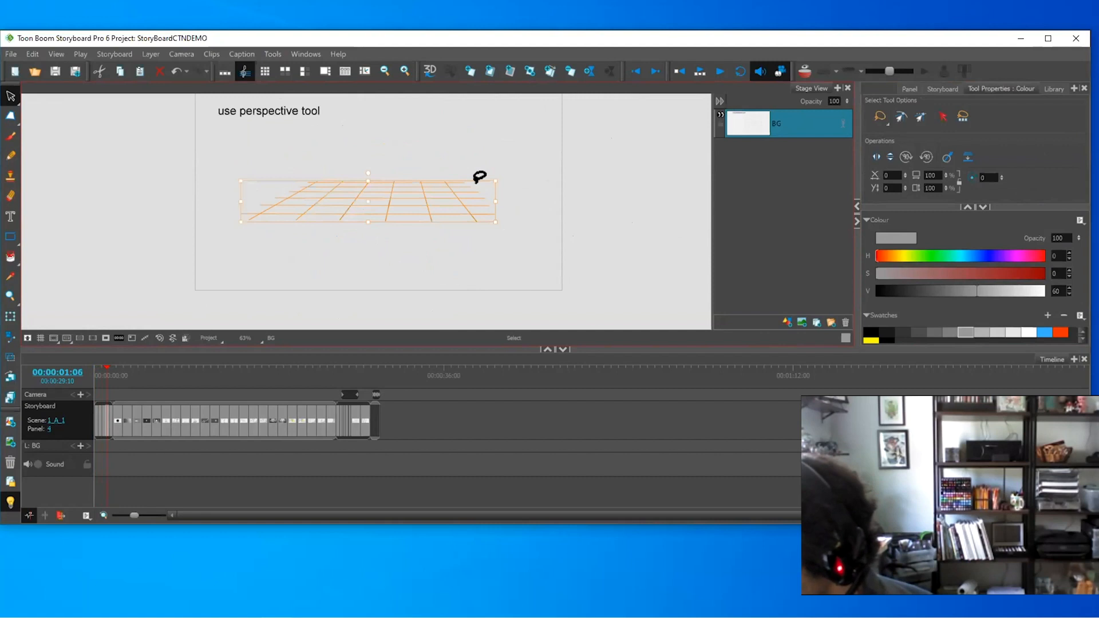
{"action": "left_click_drag", "start_coordinate": [477, 182], "coordinate": [458, 250]}
{"action": "left_click_drag", "start_coordinate": [476, 270], "coordinate": [596, 268]}
{"action": "left_click", "coordinate": [647, 237]}
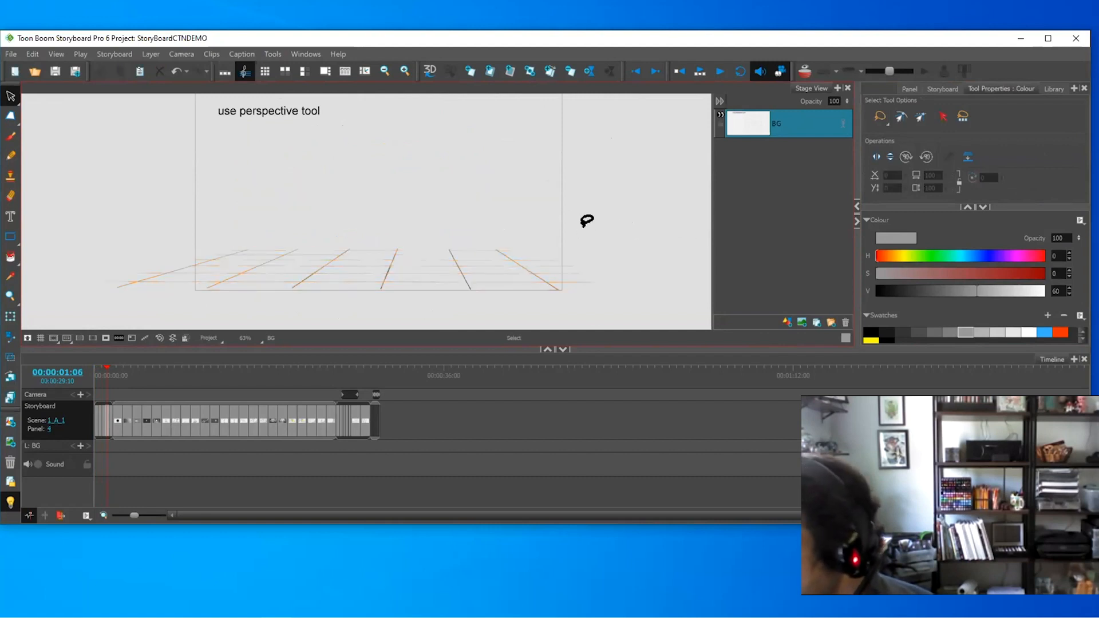
{"action": "scroll", "coordinate": [572, 229], "scroll_direction": "down", "scroll_amount": 1}
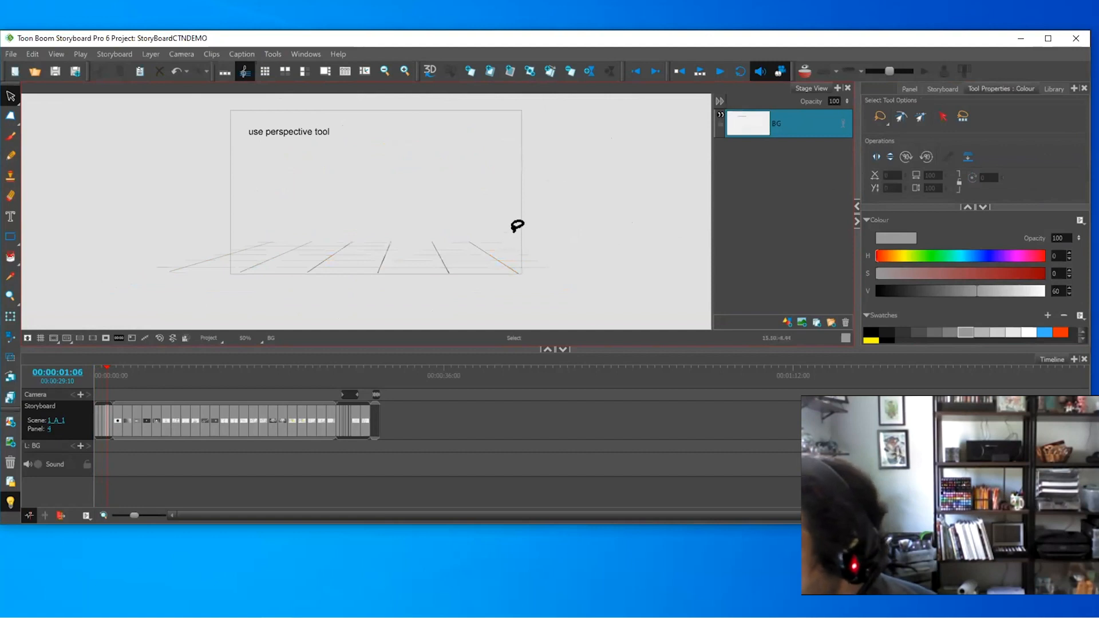
- Remove the horizon line and the centre-line tops above the floor grid
{"action": "key", "text": "alt+b"}
{"action": "left_click_drag", "start_coordinate": [240, 207], "coordinate": [567, 212]}
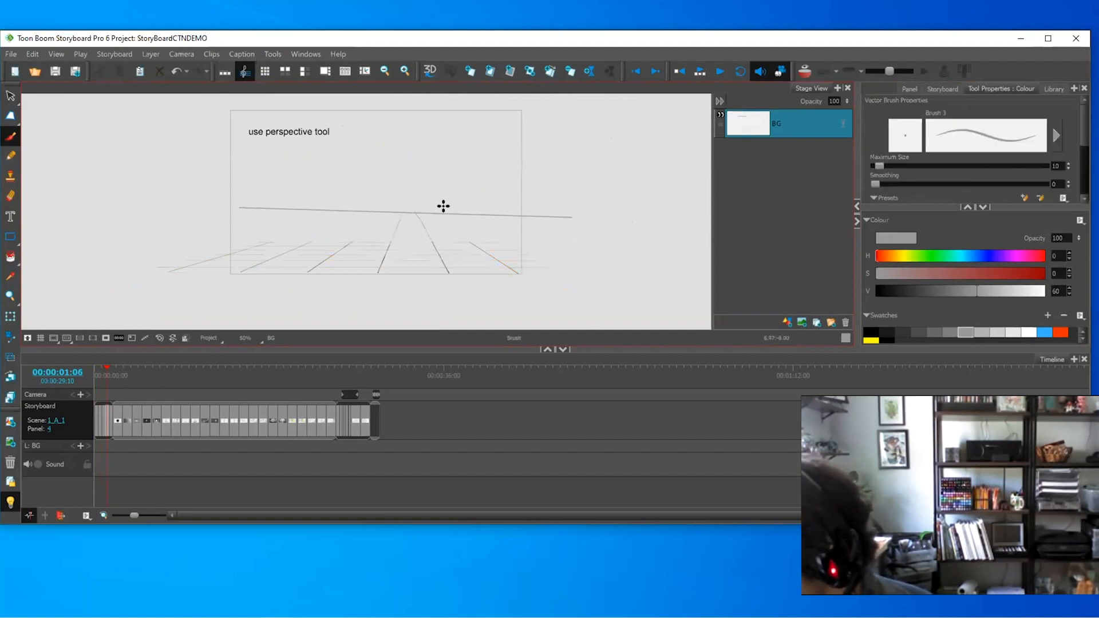
{"action": "key", "text": "alt+s"}
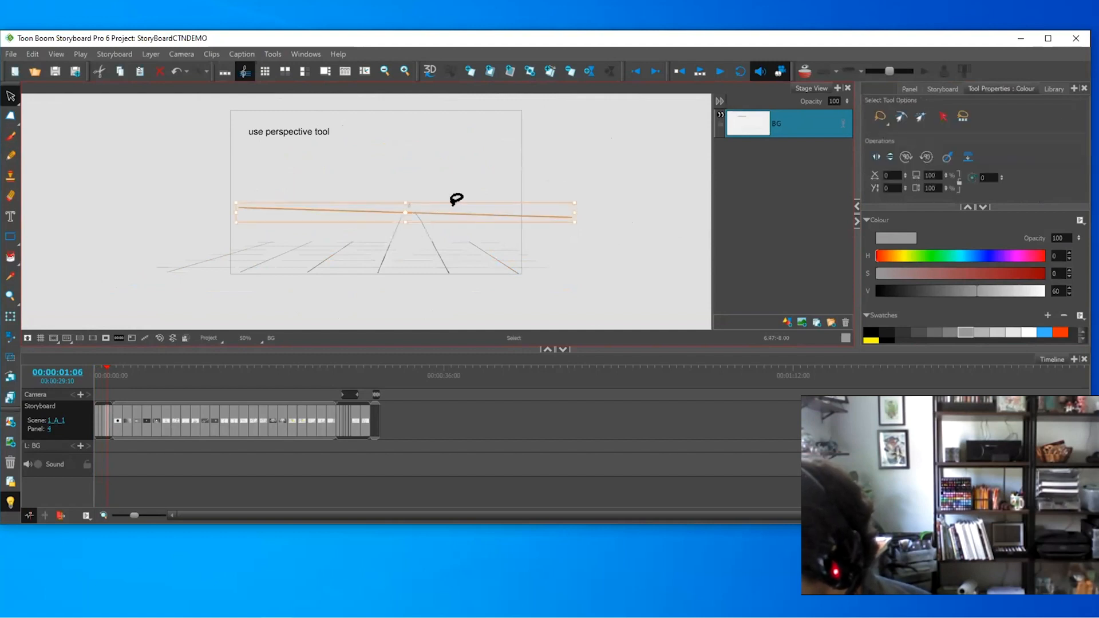
{"action": "mouse_move", "coordinate": [567, 189]}
{"action": "left_mouse_down"}
{"action": "mouse_move", "coordinate": [449, 188]}
{"action": "mouse_move", "coordinate": [414, 212]}
{"action": "mouse_move", "coordinate": [623, 189]}
{"action": "left_mouse_up"}
{"action": "key", "text": "Delete"}
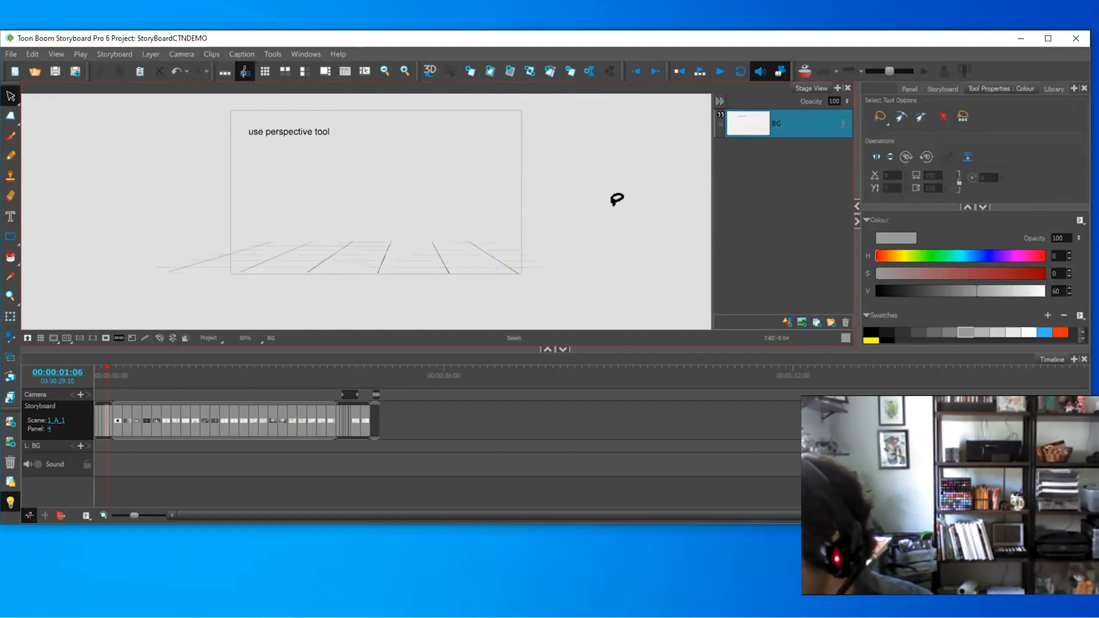
{"action": "key", "text": "alt+b"}
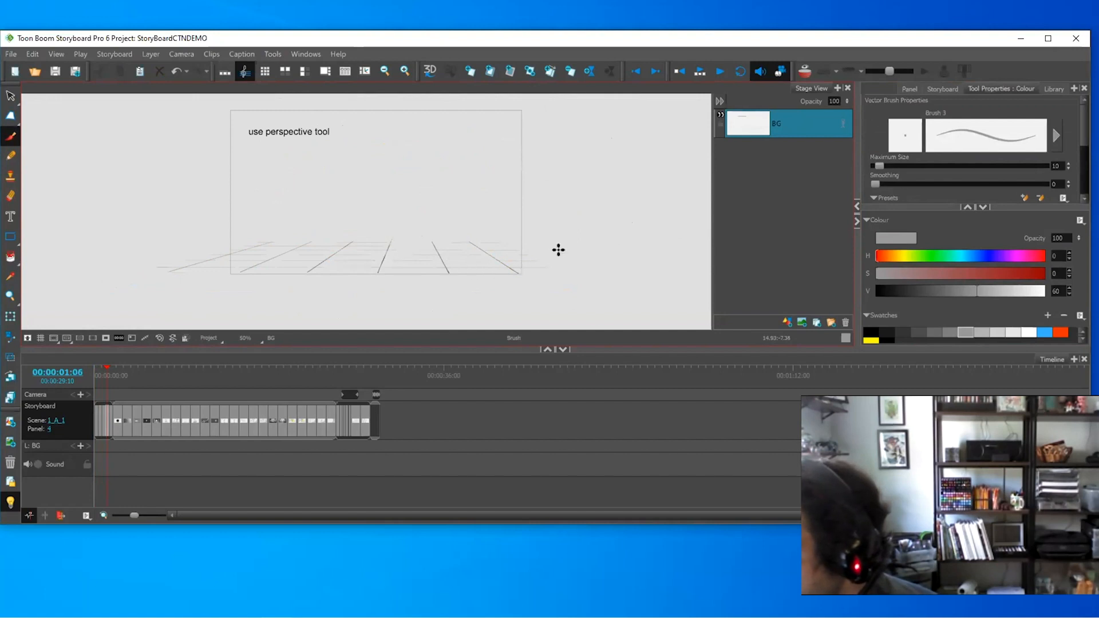
{"action": "scroll", "coordinate": [558, 249], "scroll_direction": "up", "scroll_amount": 1}
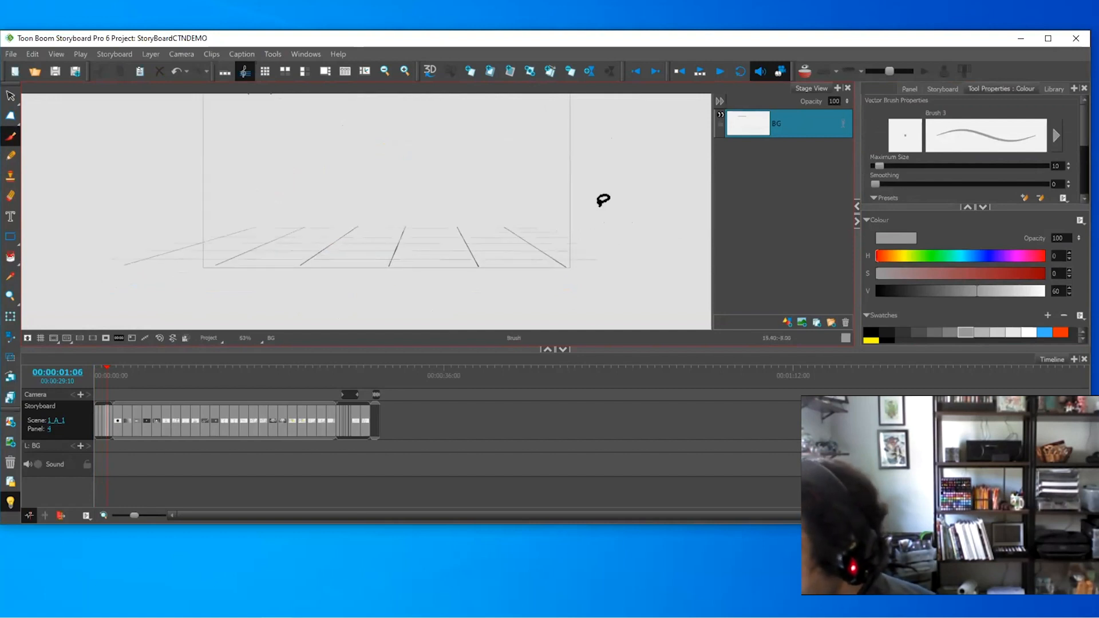
- Duplicate the grid panel and flip the copied grid upward into a ceiling
{"action": "key", "text": "alt+s"}
{"action": "key", "text": "ctrl+a"}
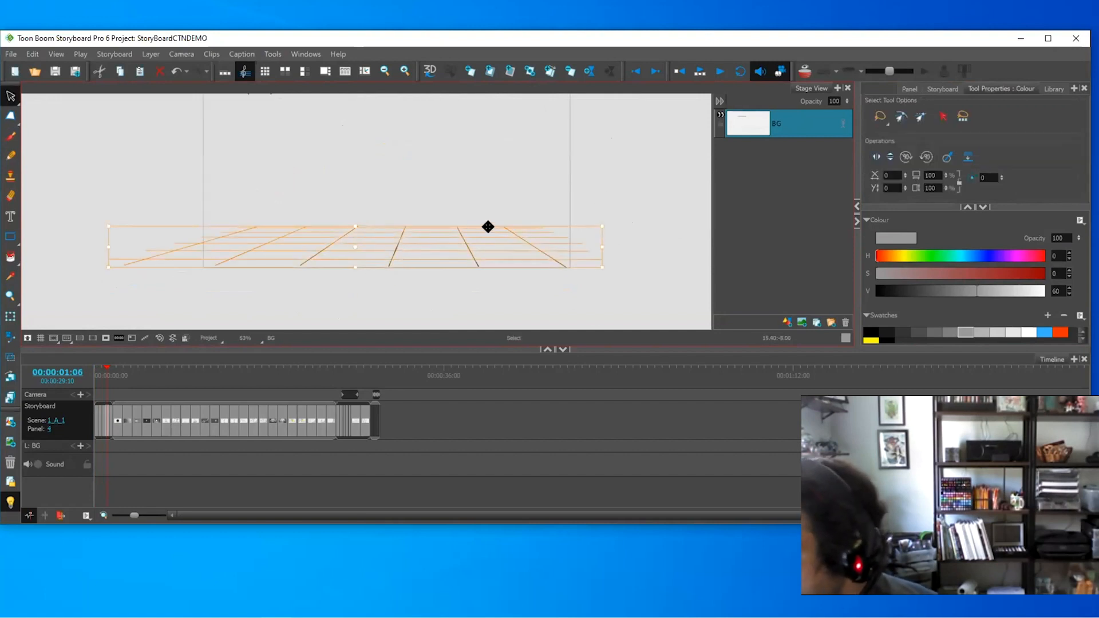
{"action": "left_click", "coordinate": [550, 71]}
{"action": "left_click_drag", "start_coordinate": [471, 139], "coordinate": [593, 265]}
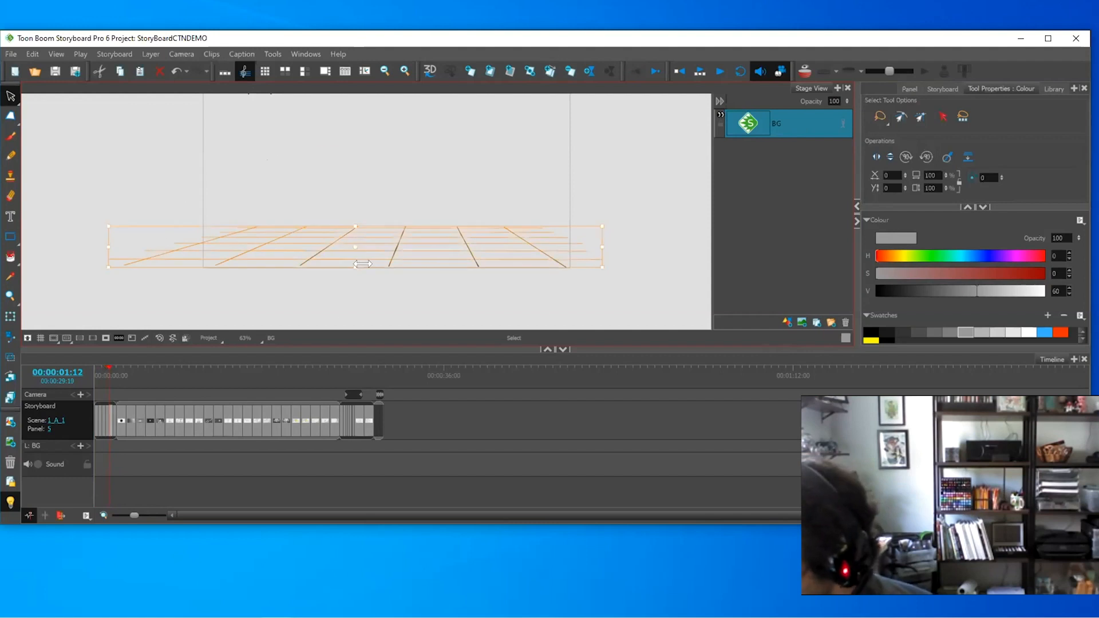
{"action": "left_click_drag", "start_coordinate": [356, 264], "coordinate": [369, 127]}
{"action": "key", "text": "1"}
{"action": "key", "text": "1"}
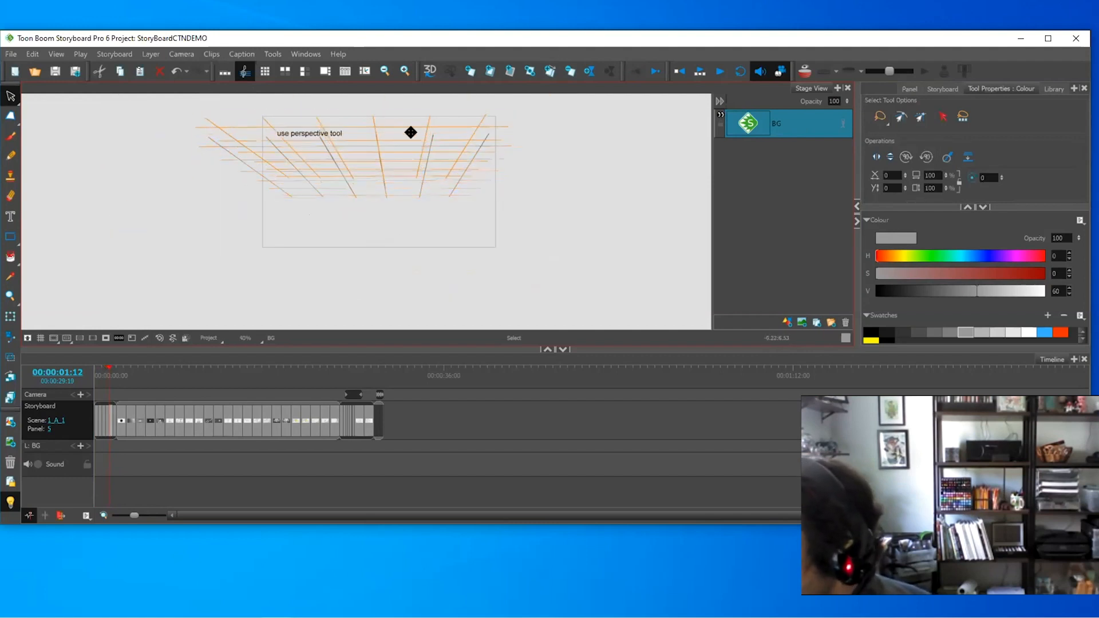
{"action": "left_click", "coordinate": [773, 124]}
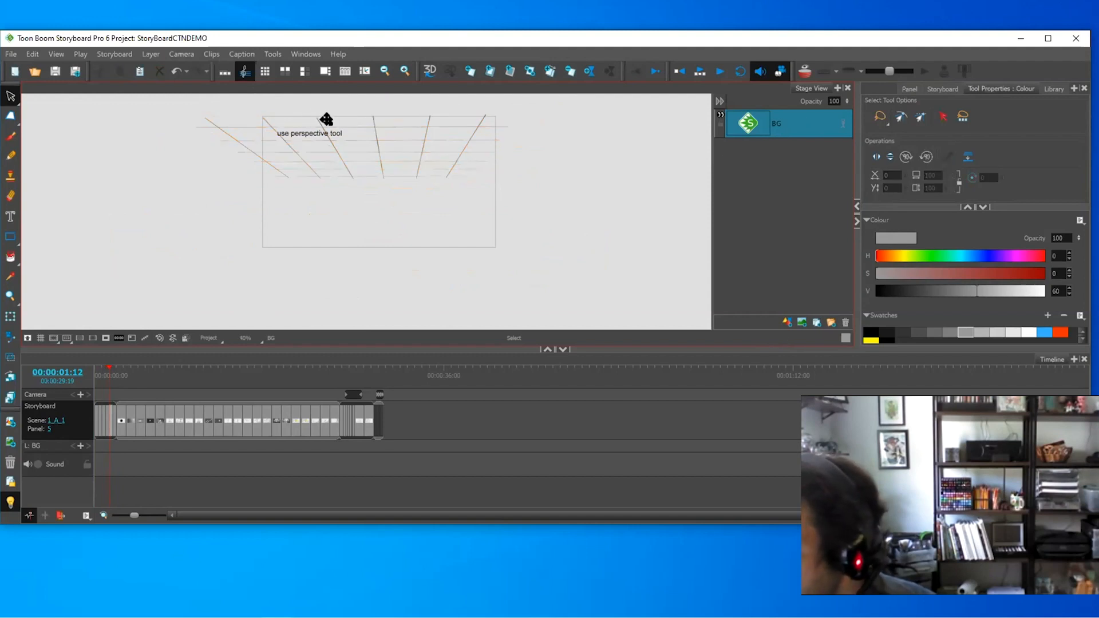
- Check the ceiling grid along the frame's top, then go to the next panel
{"action": "key", "text": "2"}
{"action": "mouse_move", "coordinate": [579, 186]}
{"action": "left_mouse_down"}
{"action": "mouse_move", "coordinate": [138, 206]}
{"action": "mouse_move", "coordinate": [452, 209]}
{"action": "left_mouse_up"}
{"action": "left_click", "coordinate": [624, 204]}
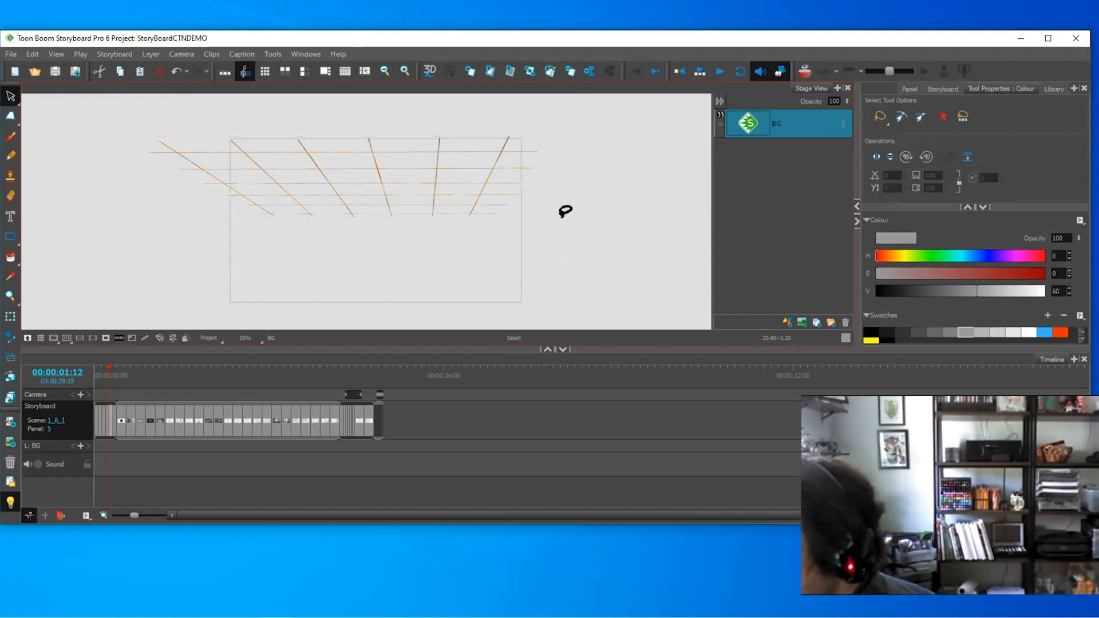
{"action": "key", "text": "Right"}
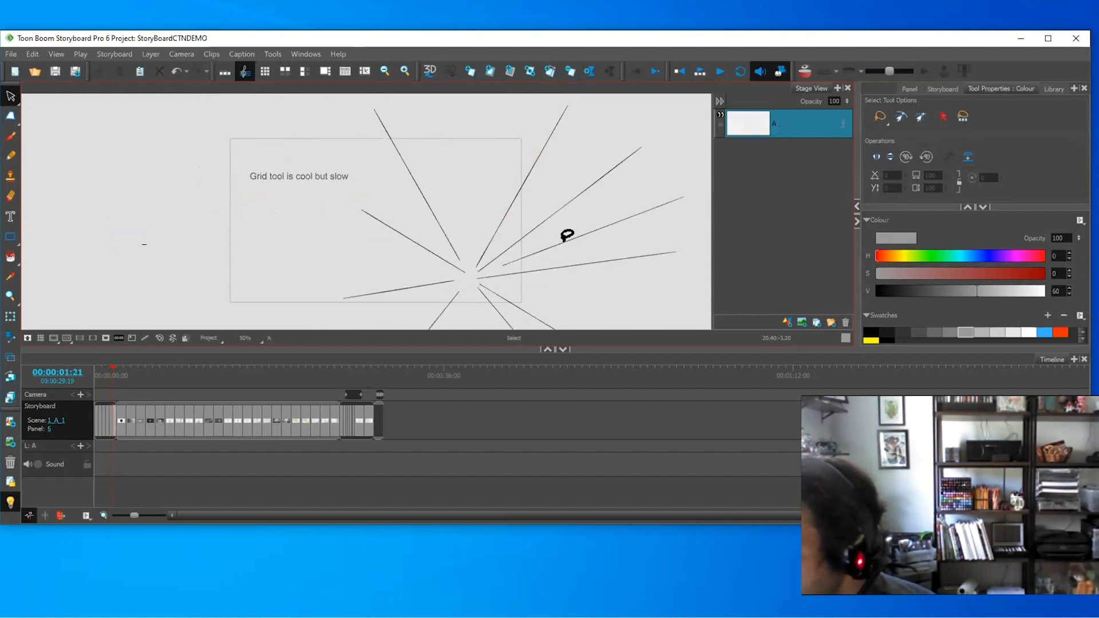
- Undo the faint stray stroke and centre the radiating burst in view
{"action": "key", "text": "1"}
{"action": "key", "text": "alt+b"}
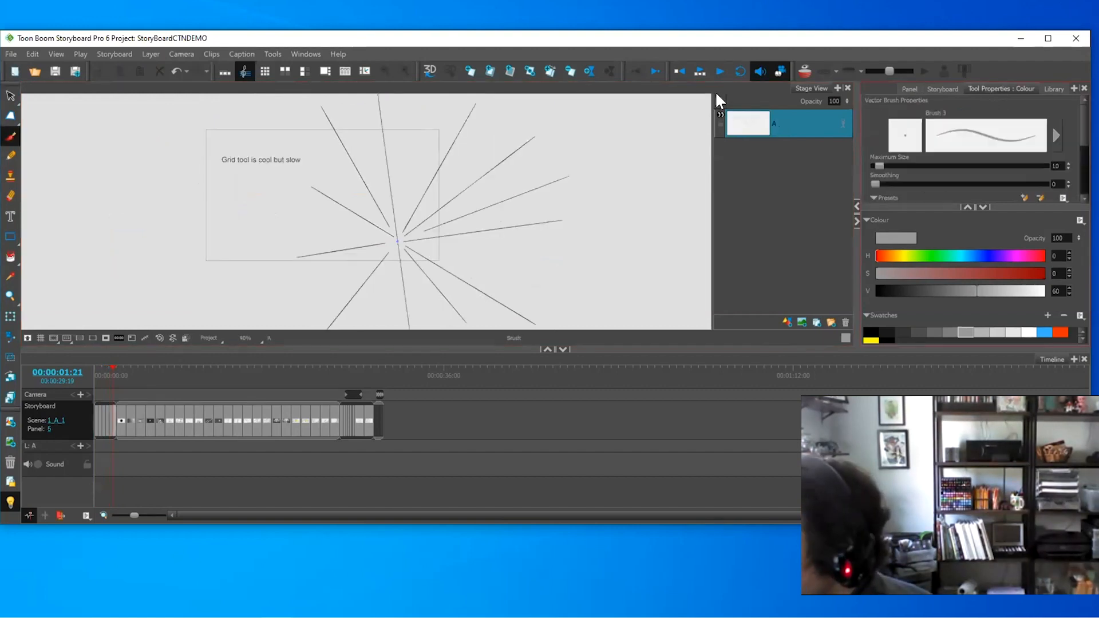
{"action": "left_click", "coordinate": [299, 51]}
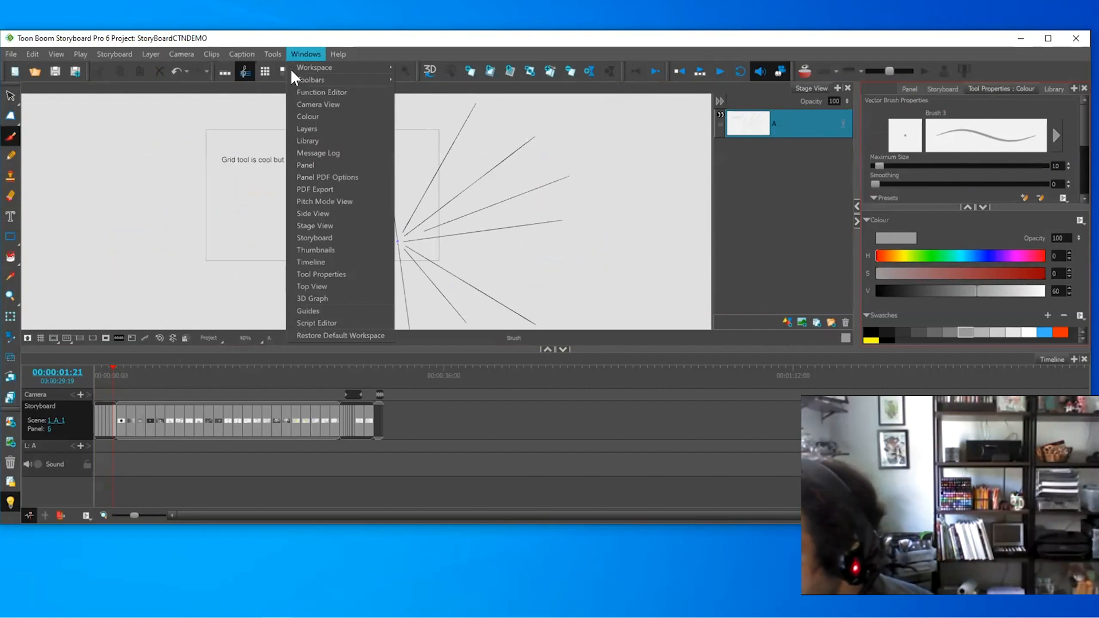
{"action": "left_click", "coordinate": [528, 210]}
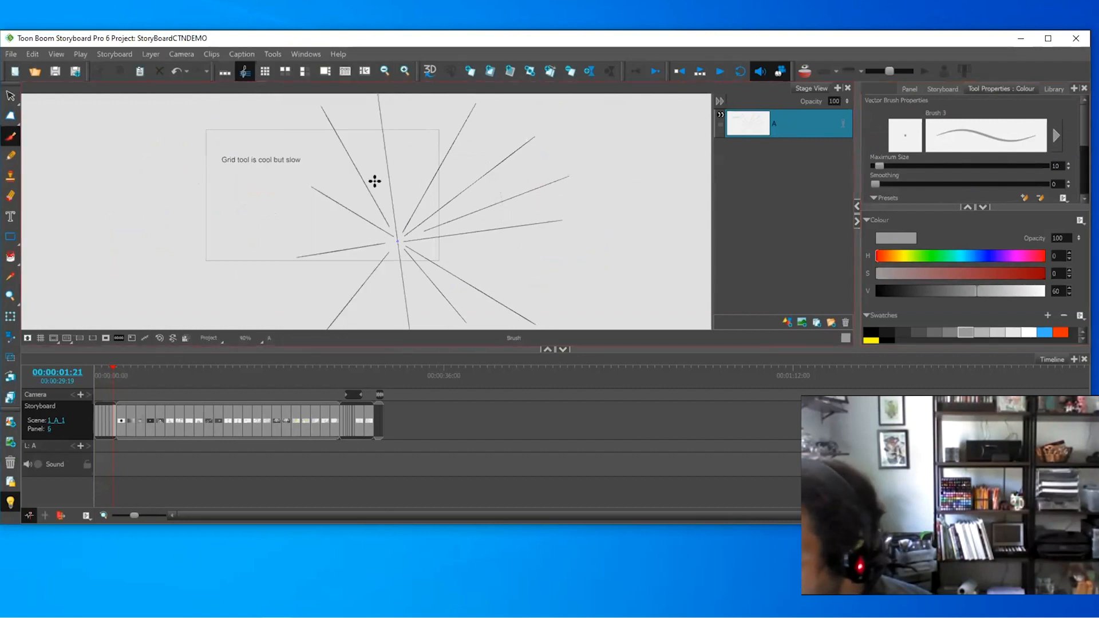
{"action": "key", "text": "ctrl+z"}
{"action": "mouse_move", "coordinate": [409, 244]}
{"action": "left_mouse_down"}
{"action": "mouse_move", "coordinate": [334, 267]}
{"action": "mouse_move", "coordinate": [371, 90]}
{"action": "left_mouse_up"}
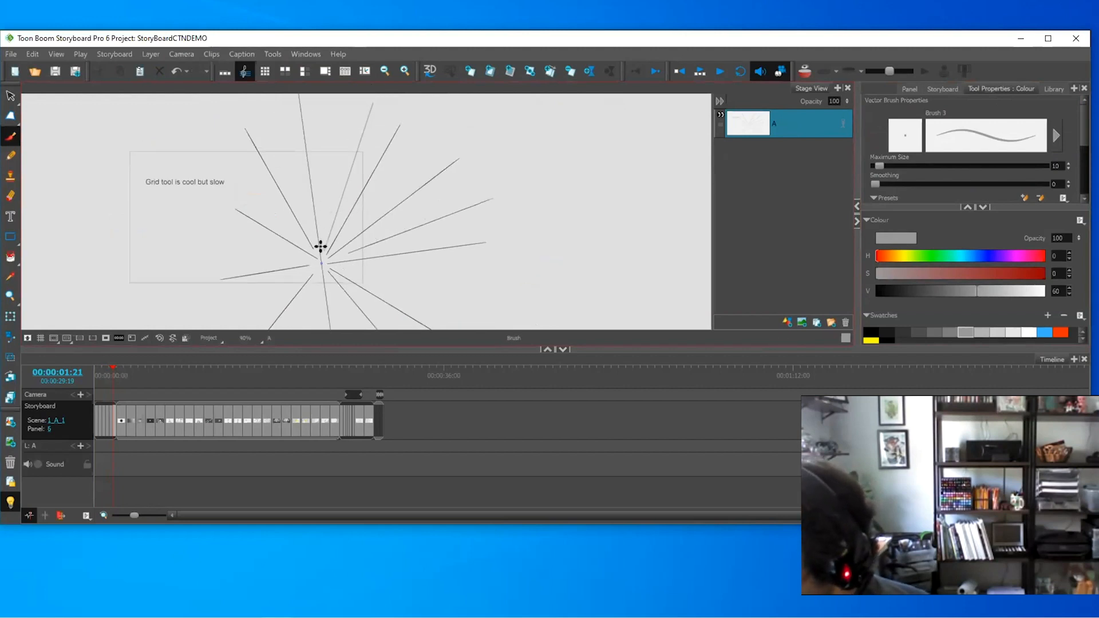
- Draw two more upward radiating lines from the vanishing point, discarding the leftward one
{"action": "left_click_drag", "start_coordinate": [321, 247], "coordinate": [338, 93]}
{"action": "left_click_drag", "start_coordinate": [314, 250], "coordinate": [272, 98]}
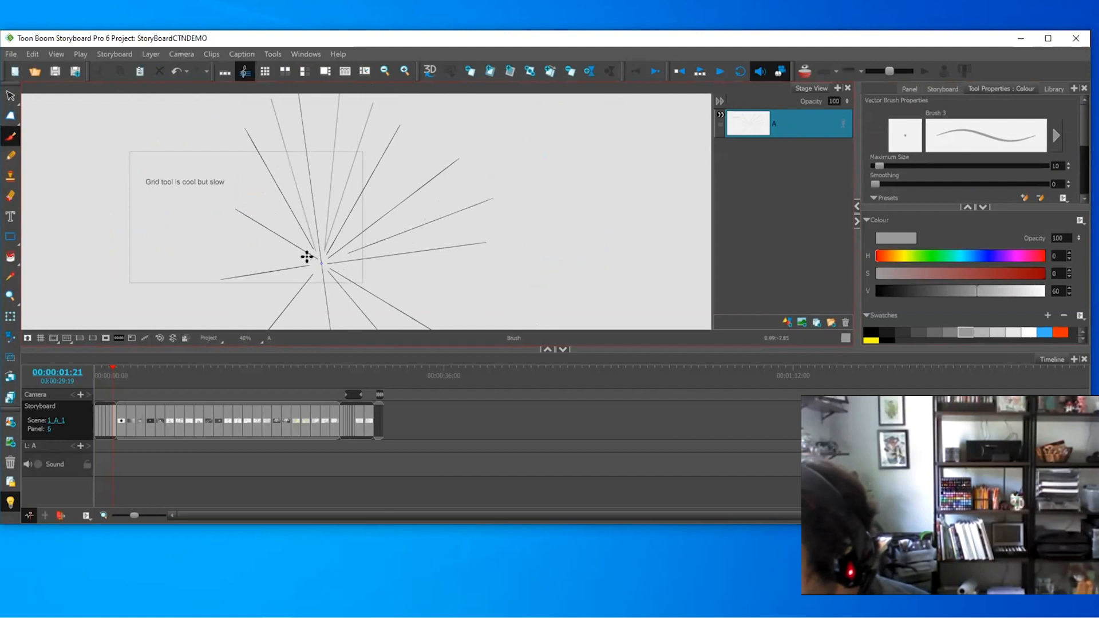
{"action": "left_click_drag", "start_coordinate": [306, 257], "coordinate": [179, 254]}
{"action": "key", "text": "ctrl+z"}
{"action": "key", "text": "alt+s"}
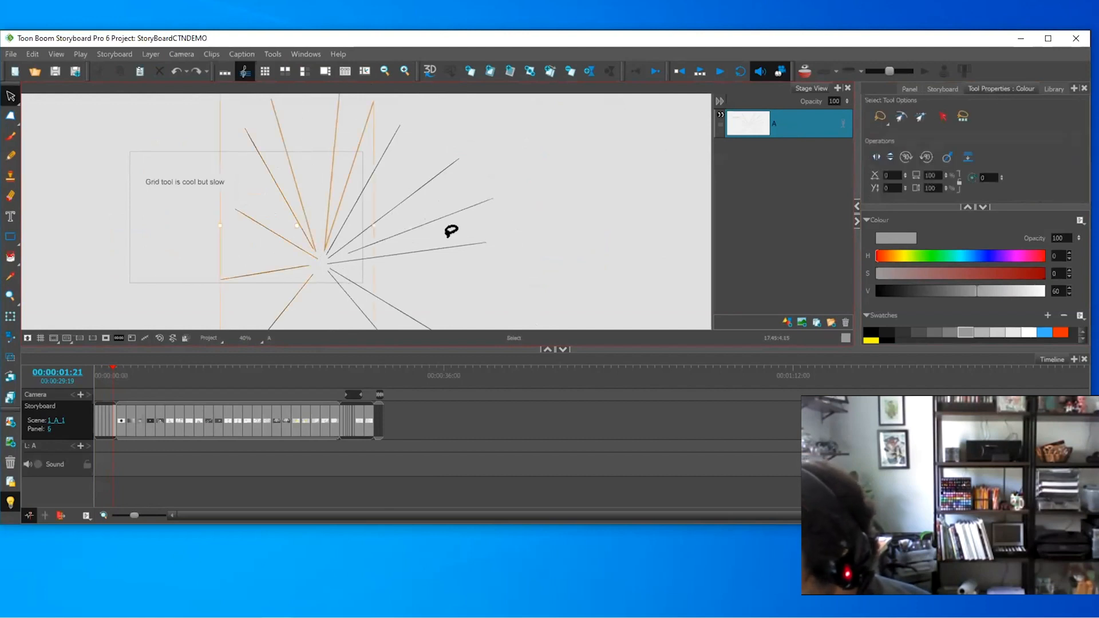
{"action": "key", "text": "alt+b"}
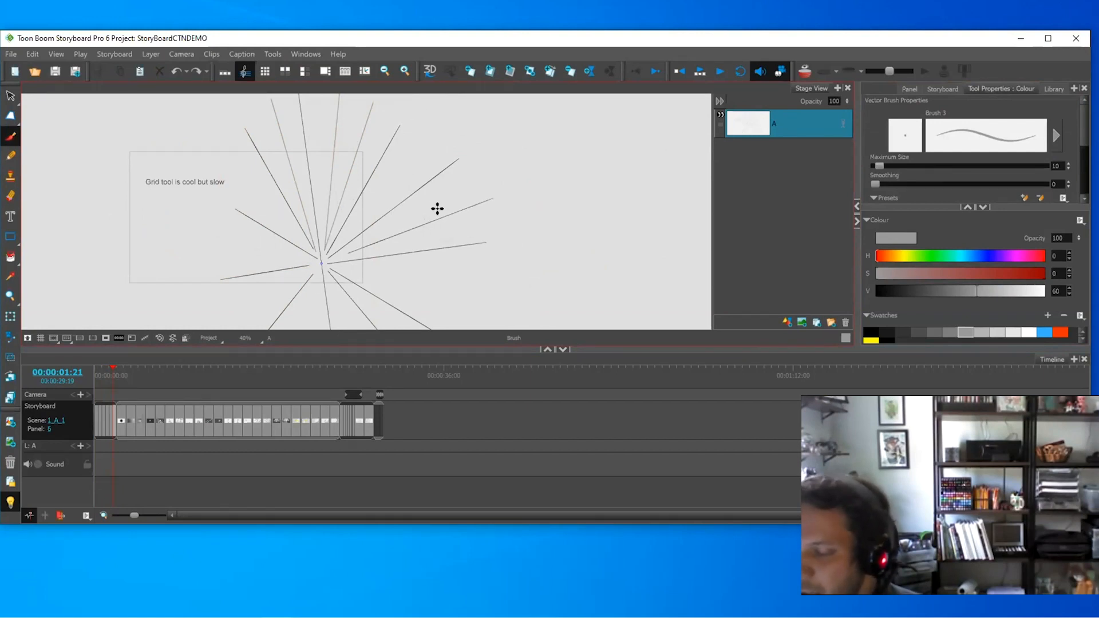
- Flip back through the earlier grid panels and return to the radiating-lines panel
{"action": "key", "text": "Left"}
{"action": "key", "text": "Right"}
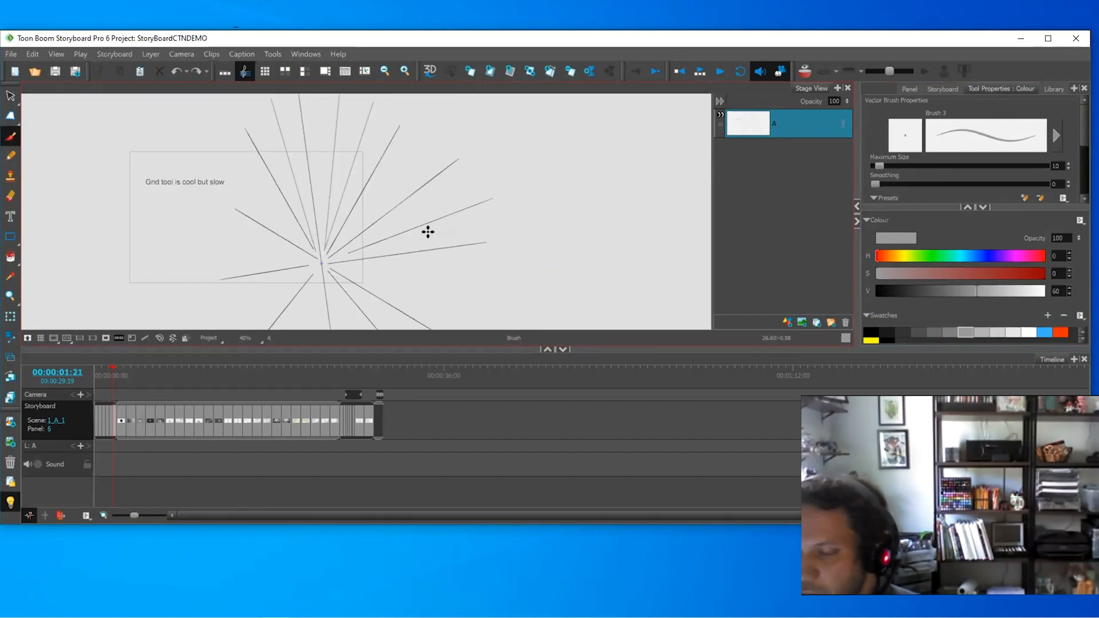
{"action": "key", "text": "Left"}
{"action": "key", "text": "Left"}
{"action": "key", "text": "Right"}
{"action": "key", "text": "Right"}
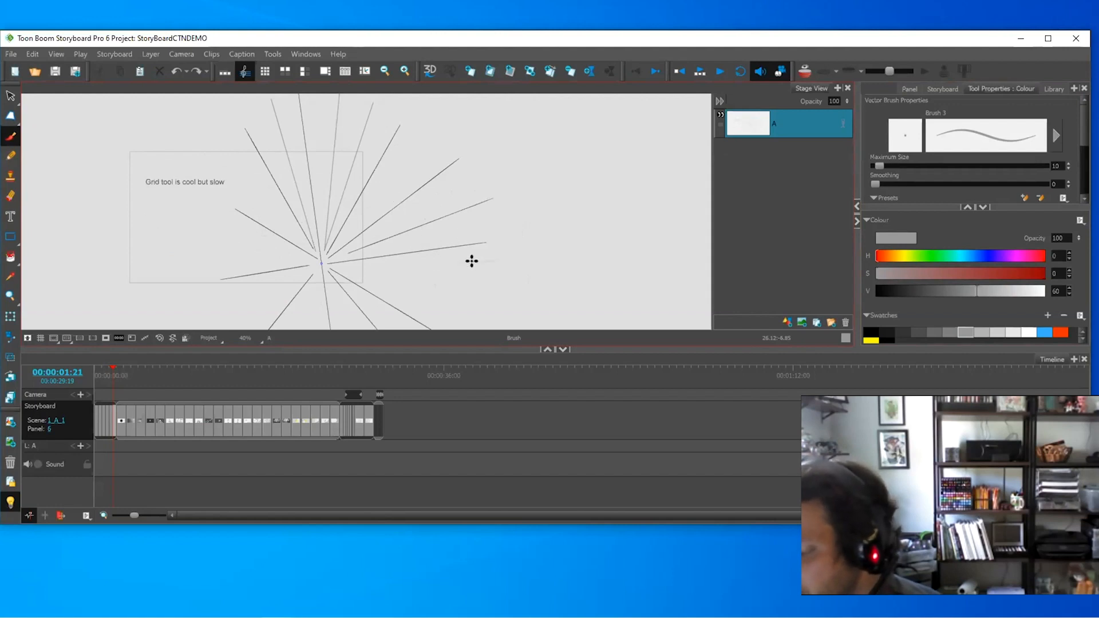
- Go to the soft brush grad panel and make layer B current
{"action": "key", "text": "Right"}
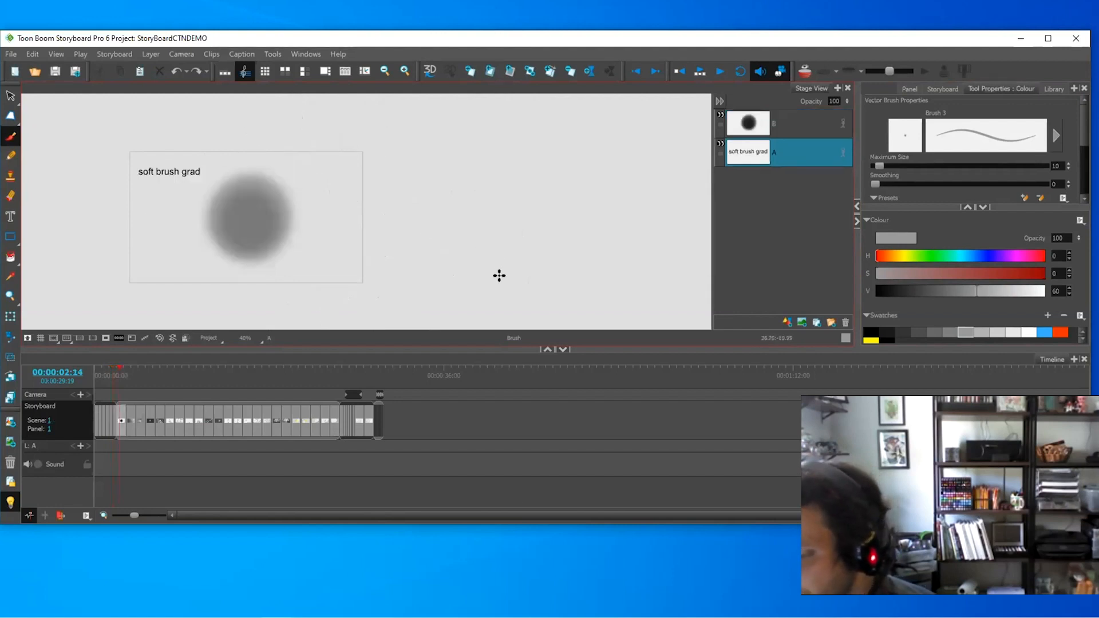
{"action": "left_click_drag", "start_coordinate": [346, 246], "coordinate": [468, 260]}
{"action": "left_click", "coordinate": [785, 118]}
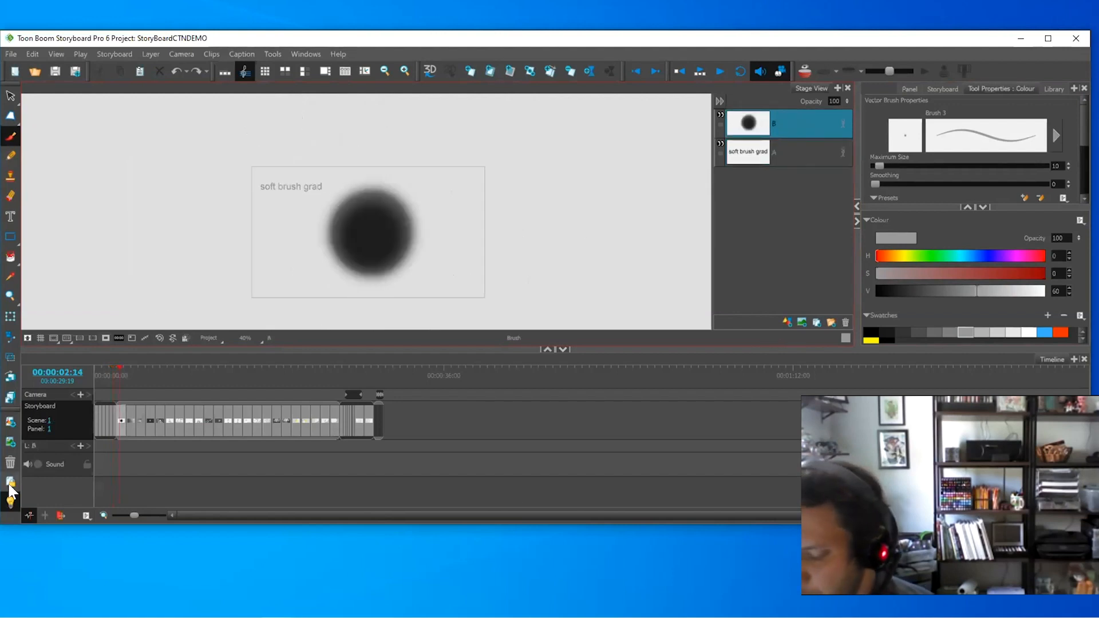
{"action": "left_click_drag", "start_coordinate": [1082, 112], "coordinate": [1083, 123]}
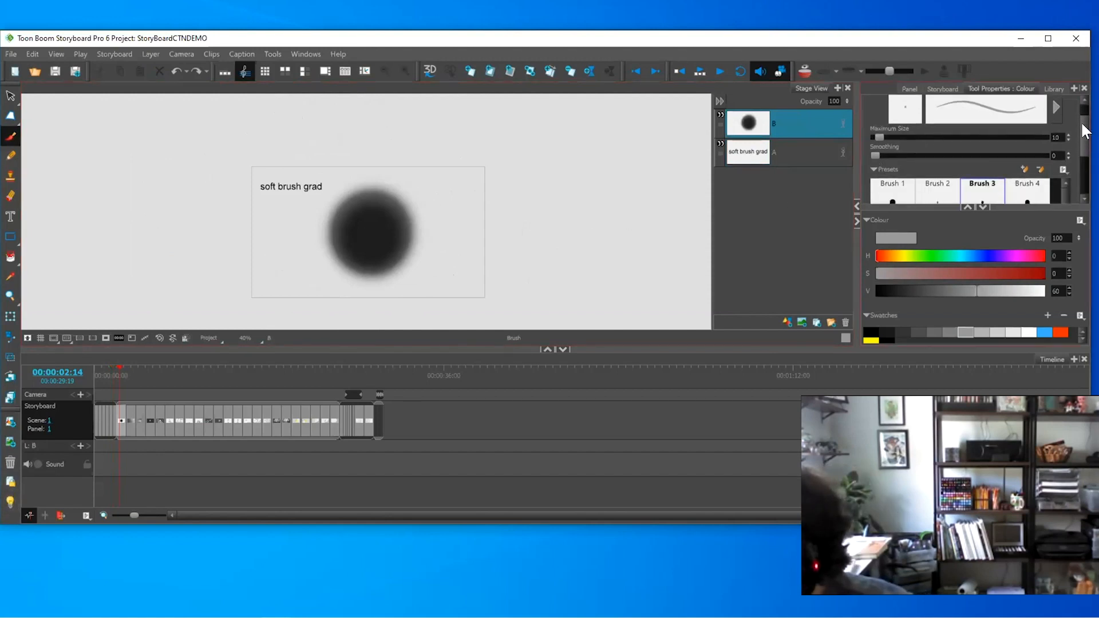
{"action": "scroll", "coordinate": [1074, 144], "scroll_direction": "down", "scroll_amount": 5}
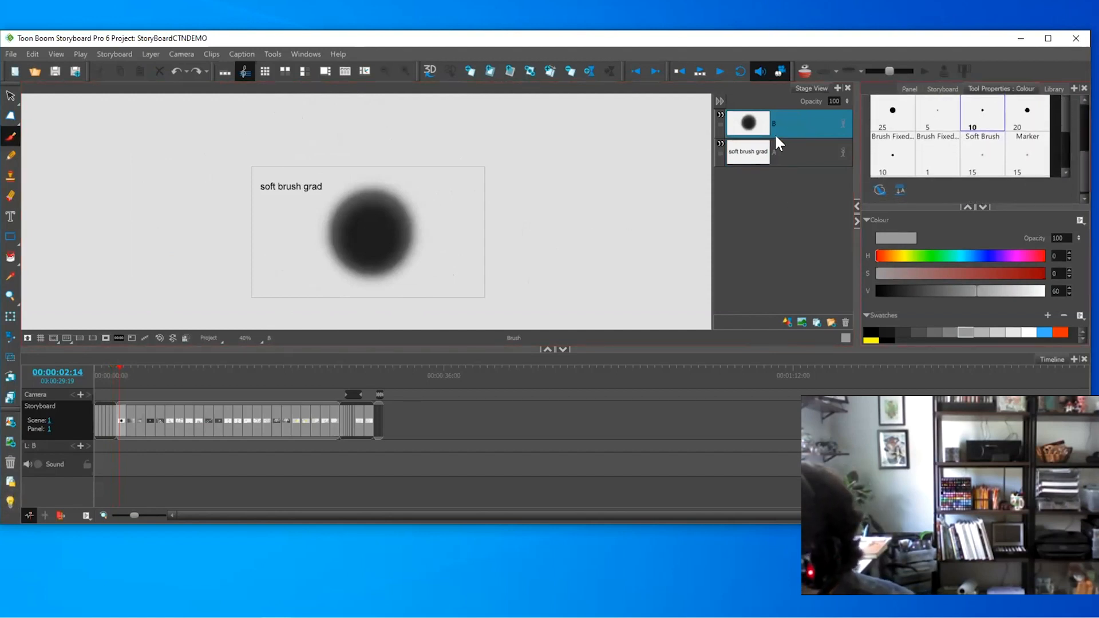
{"action": "right_click", "coordinate": [793, 114]}
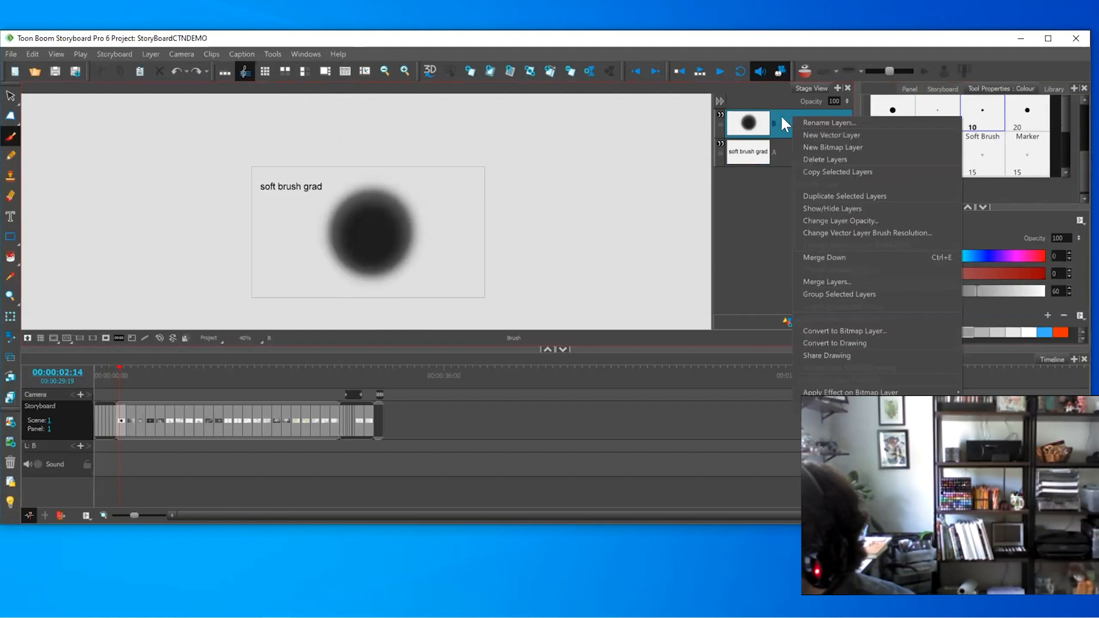
{"action": "left_click", "coordinate": [783, 117]}
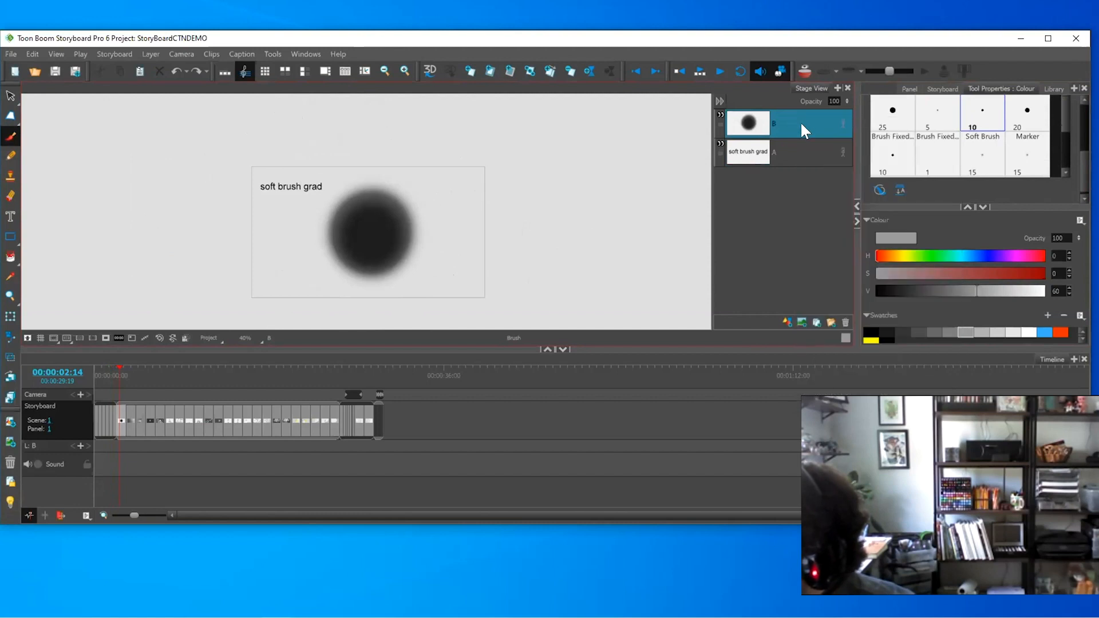
- Paint a soft grey dab right of the dark circle with Soft Brush 15
{"action": "left_click", "coordinate": [995, 147]}
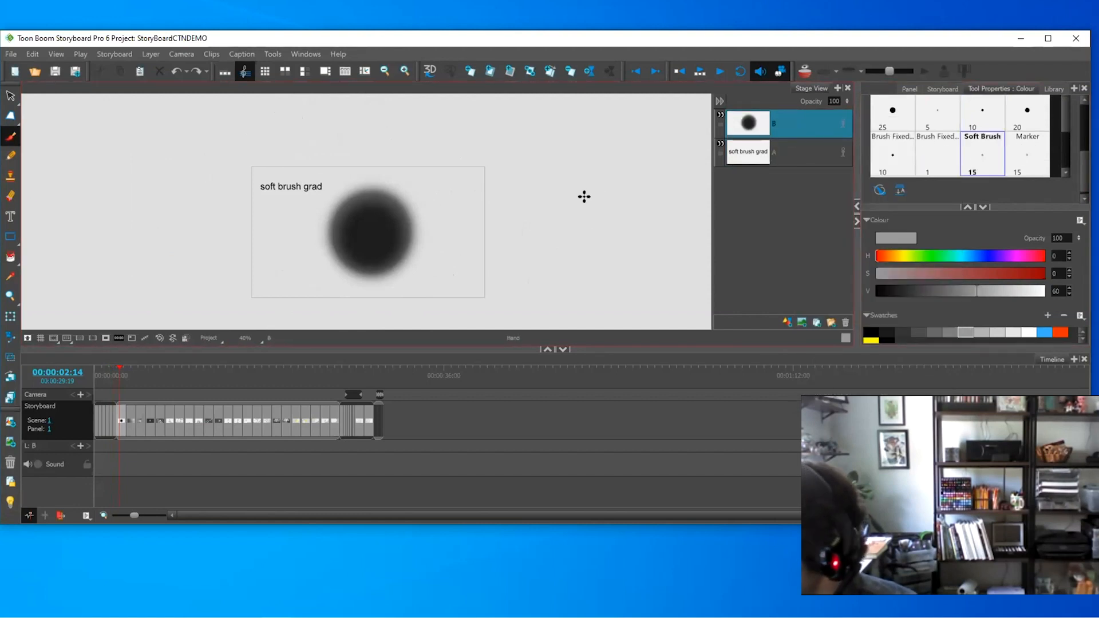
{"action": "scroll", "coordinate": [528, 210], "scroll_direction": "up", "scroll_amount": 3}
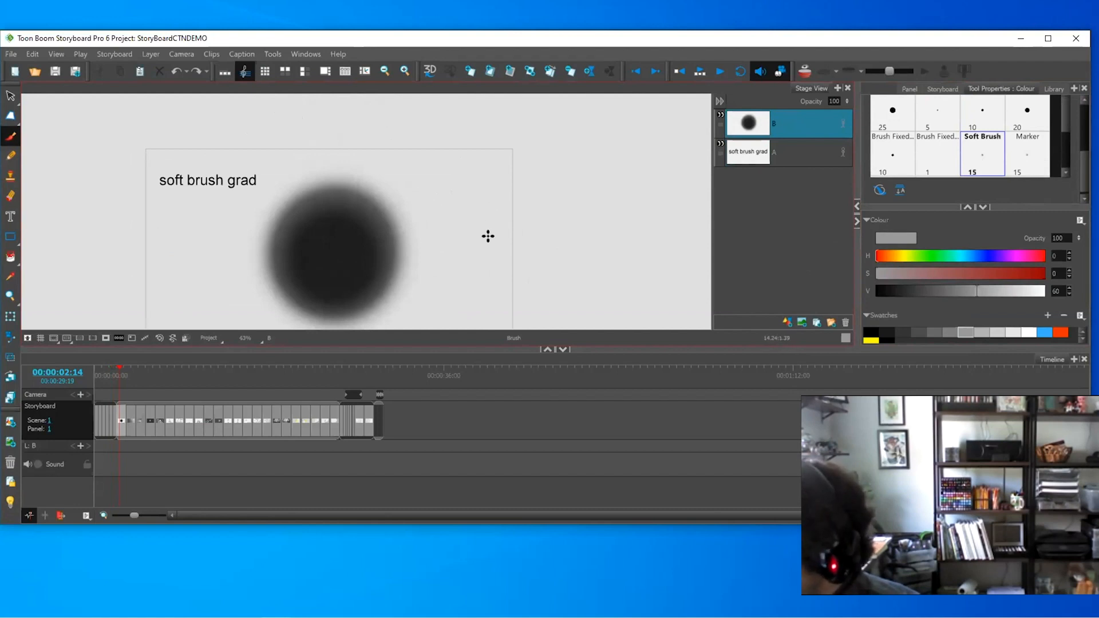
{"action": "left_click_drag", "start_coordinate": [463, 222], "coordinate": [470, 201]}
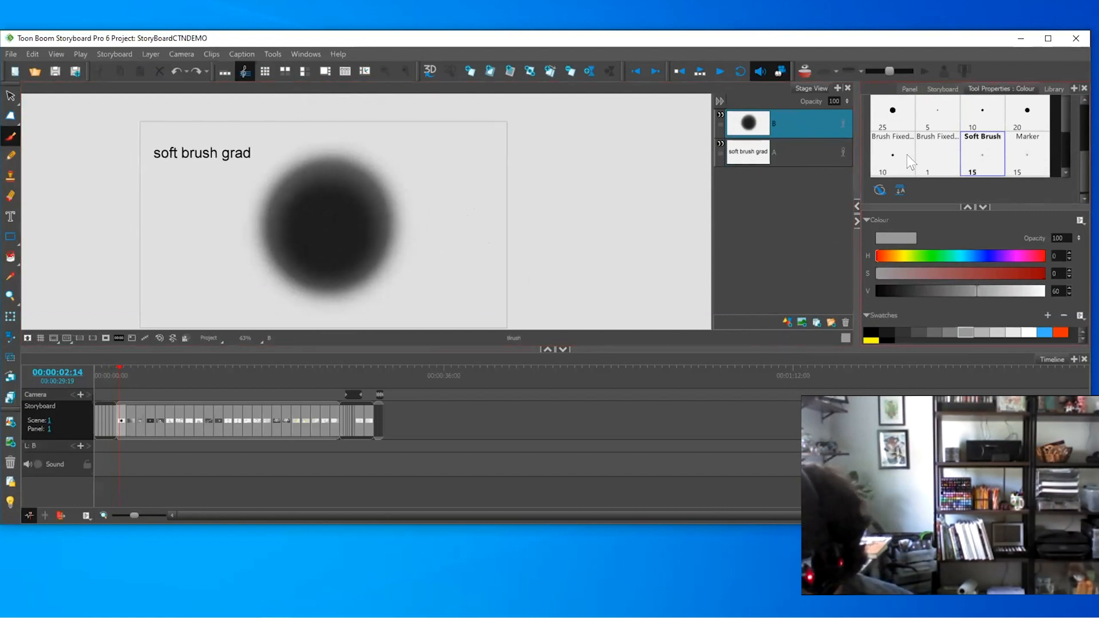
{"action": "scroll", "coordinate": [1076, 168], "scroll_direction": "up", "scroll_amount": 3}
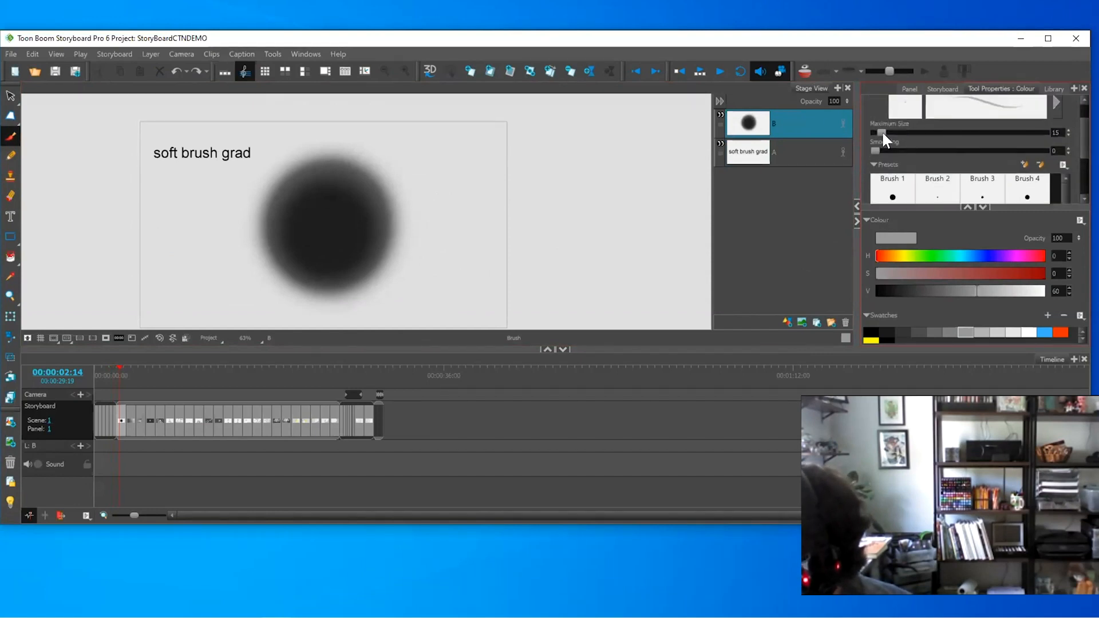
{"action": "left_click", "coordinate": [500, 218]}
{"action": "left_click", "coordinate": [501, 220]}
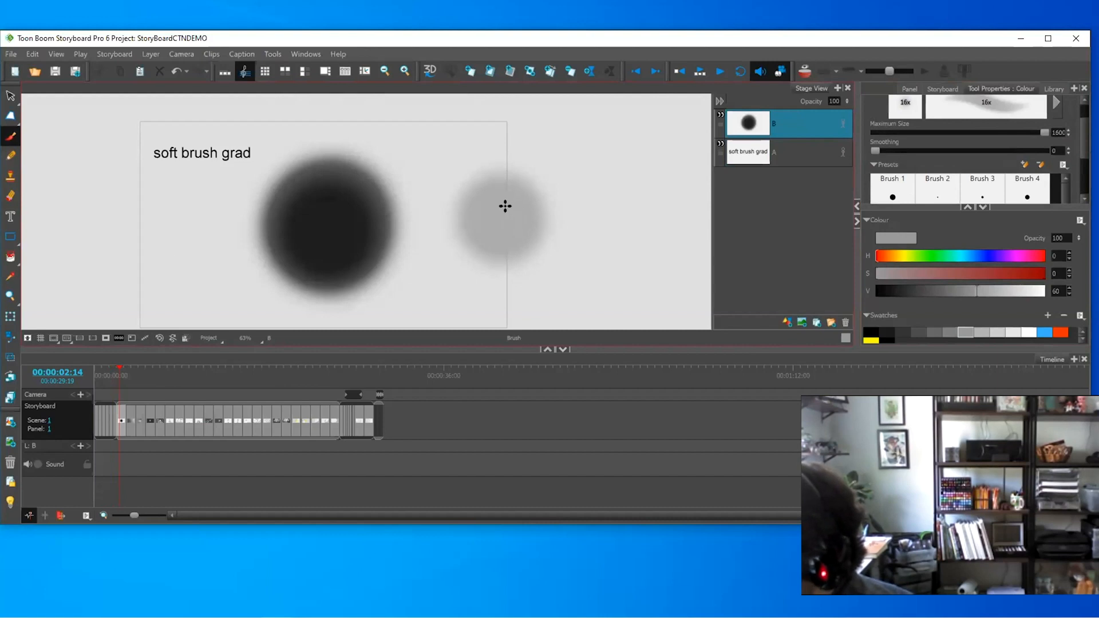
- Enlarge the grey dab and move it downward
{"action": "key", "text": "alt+s"}
{"action": "left_click", "coordinate": [513, 187]}
{"action": "left_click_drag", "start_coordinate": [564, 151], "coordinate": [665, 111]}
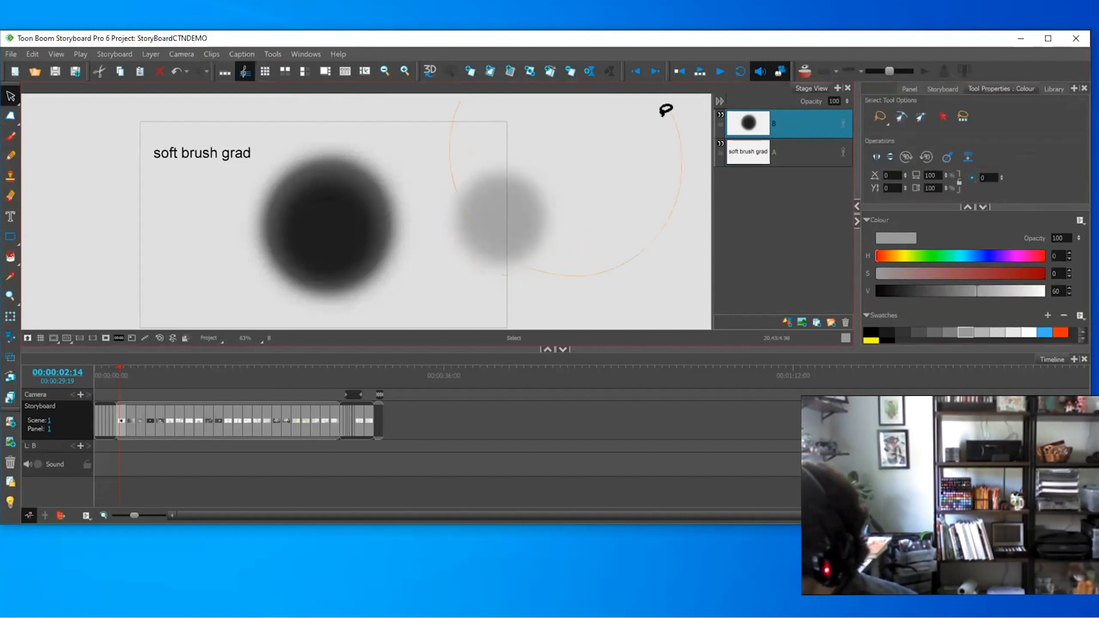
{"action": "left_click_drag", "start_coordinate": [572, 175], "coordinate": [565, 241]}
{"action": "key", "text": "1"}
{"action": "key", "text": "1"}
- Keep the dab's larger size and settle it down and to the right
{"action": "key", "text": "ctrl+z"}
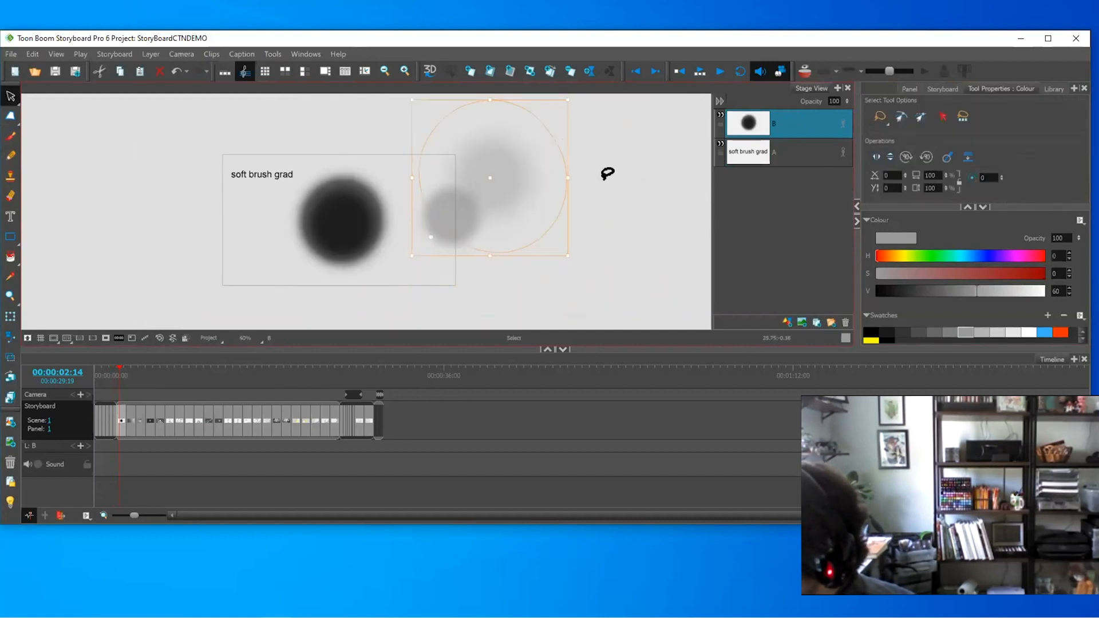
{"action": "key", "text": "ctrl+z"}
{"action": "key", "text": "ctrl+shift+z"}
{"action": "left_click_drag", "start_coordinate": [519, 174], "coordinate": [542, 198]}
{"action": "left_click", "coordinate": [628, 182]}
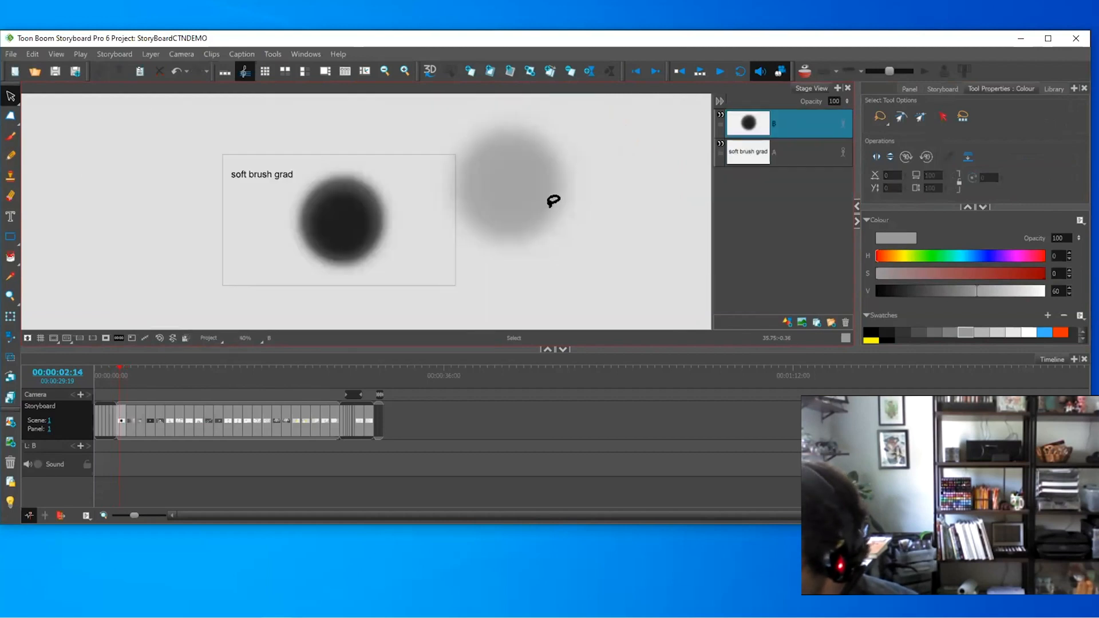
- Add a new panel and delete the grey dab from it
{"action": "left_click", "coordinate": [572, 77]}
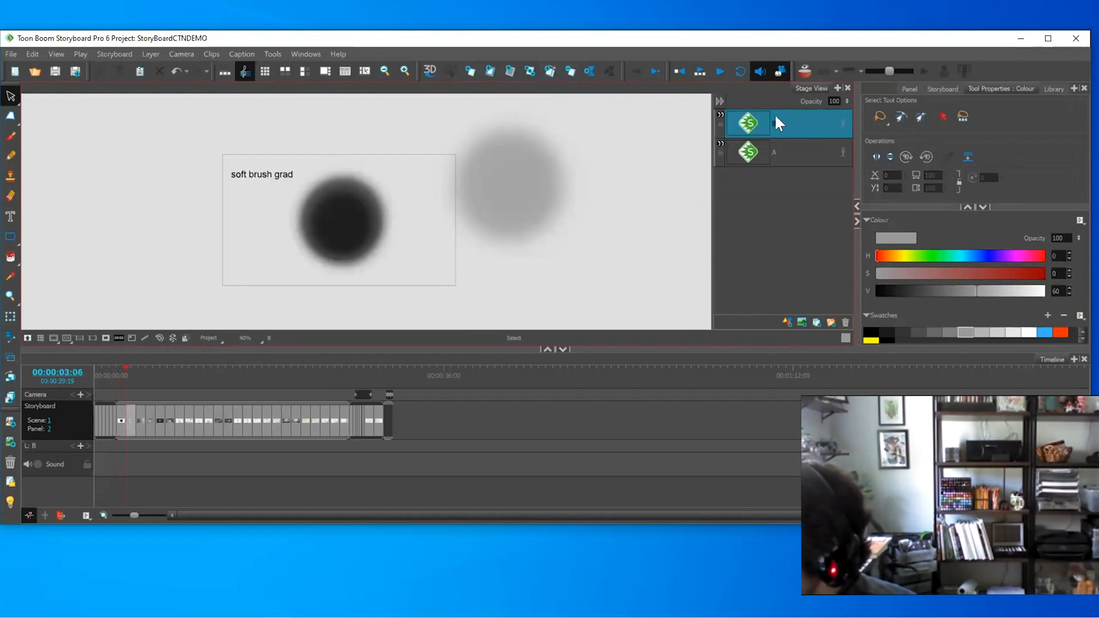
{"action": "key", "text": "ctrl+a"}
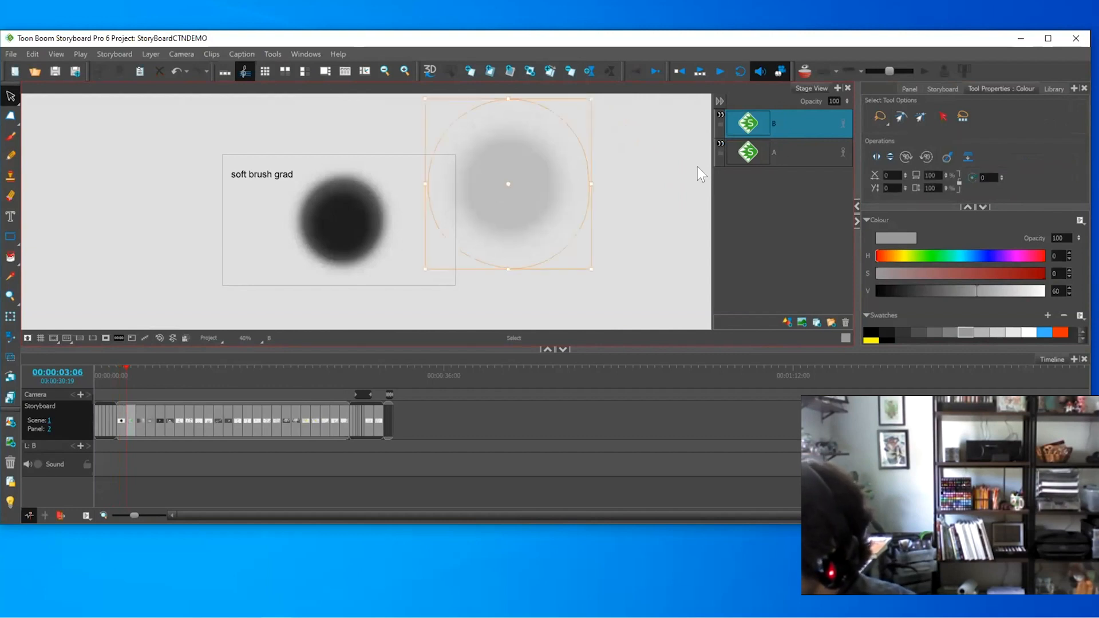
{"action": "key", "text": "Delete"}
- Lasso a wedge through the dark dab, delete the rest, and select the wedge
{"action": "key", "text": "2"}
{"action": "key", "text": "2"}
{"action": "mouse_move", "coordinate": [452, 158]}
{"action": "left_mouse_down"}
{"action": "mouse_move", "coordinate": [345, 198]}
{"action": "mouse_move", "coordinate": [462, 214]}
{"action": "left_mouse_up"}
{"action": "left_click", "coordinate": [418, 150]}
{"action": "key", "text": "Delete"}
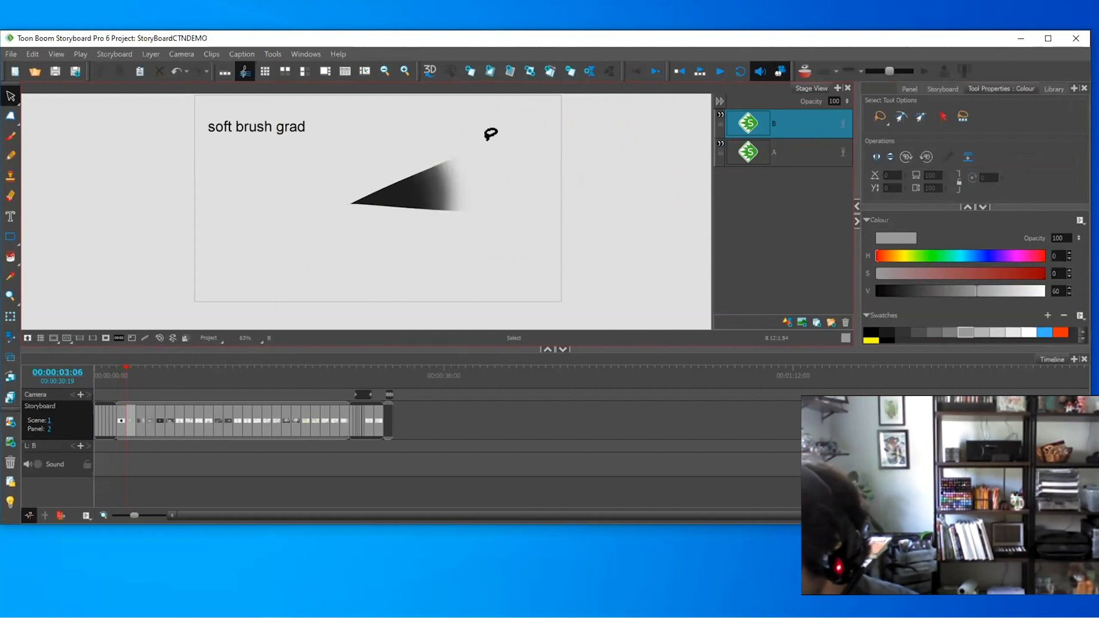
{"action": "left_click", "coordinate": [449, 175]}
- Stretch the wedge taller and far right into a wide gradient shape, shifted left
{"action": "key", "text": "1"}
{"action": "key", "text": "1"}
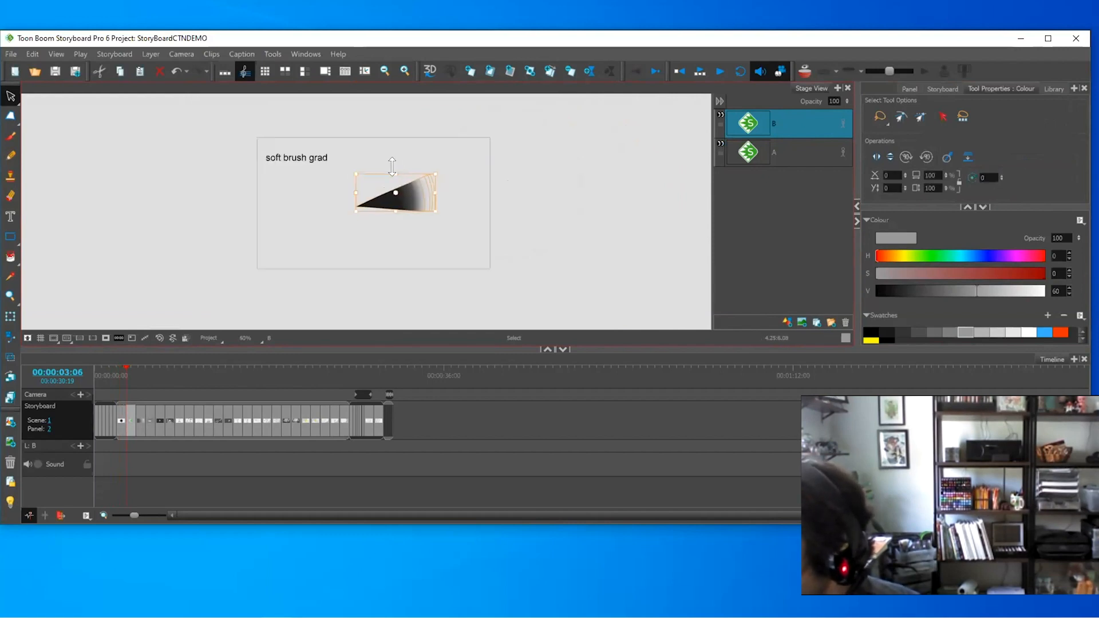
{"action": "left_click_drag", "start_coordinate": [395, 168], "coordinate": [226, 213]}
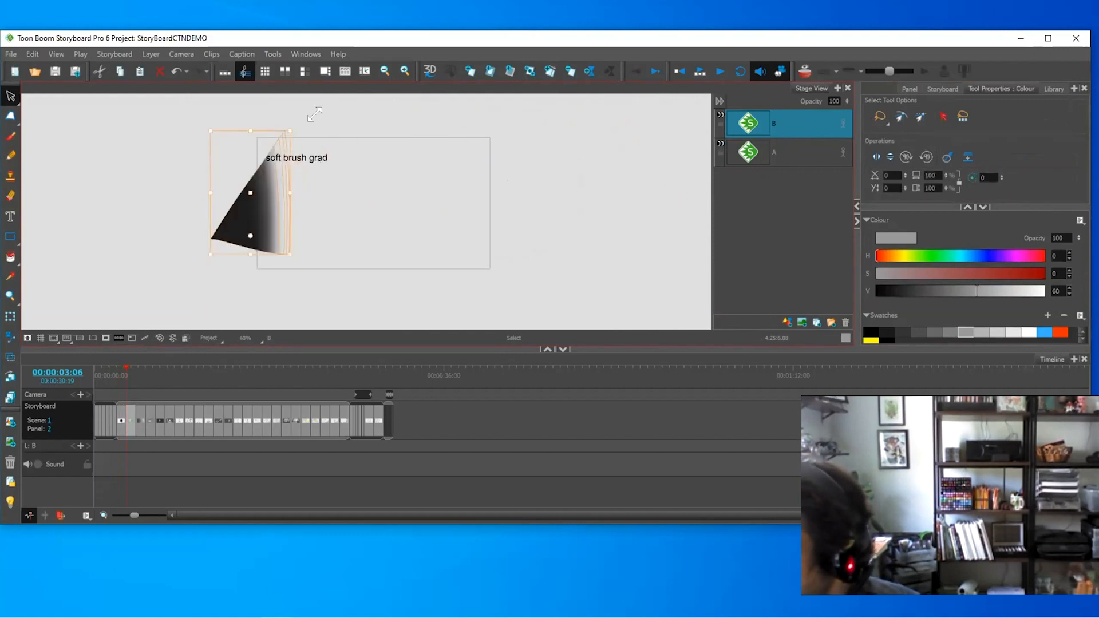
{"action": "left_click_drag", "start_coordinate": [291, 131], "coordinate": [416, 90]}
{"action": "left_click_drag", "start_coordinate": [360, 174], "coordinate": [240, 233]}
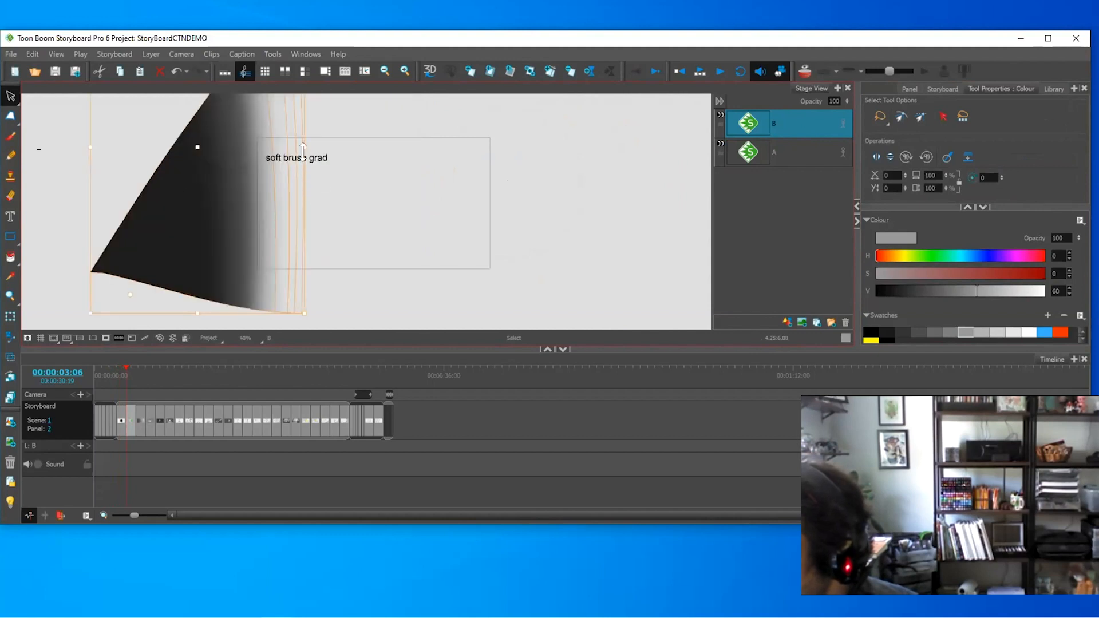
{"action": "left_click_drag", "start_coordinate": [308, 145], "coordinate": [605, 146]}
{"action": "left_click_drag", "start_coordinate": [359, 204], "coordinate": [280, 194]}
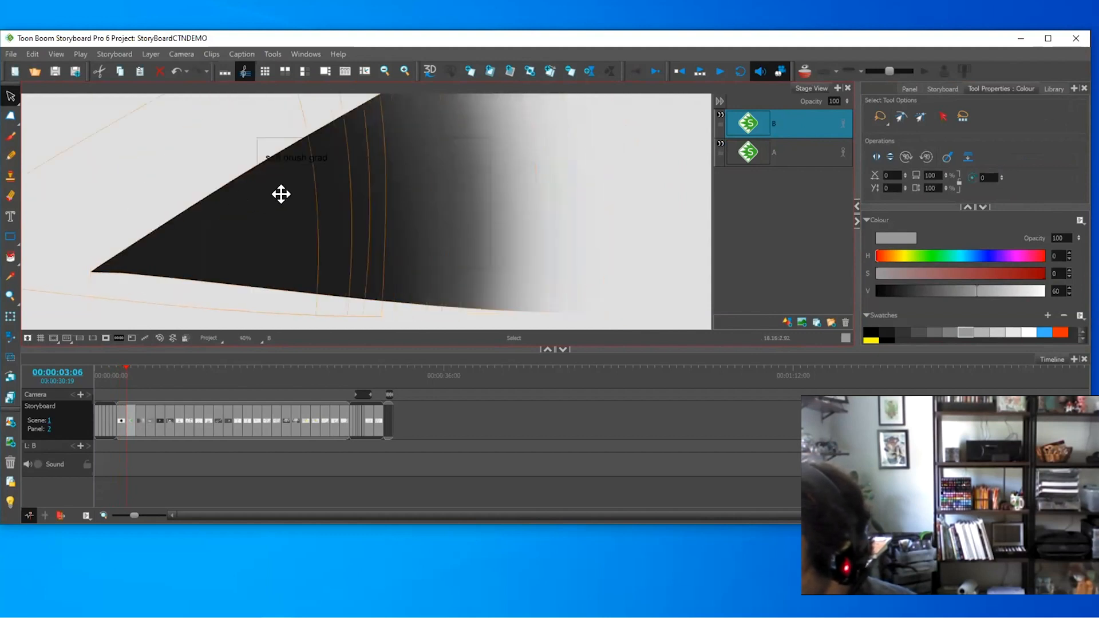
{"action": "key", "text": "ctrl+z"}
{"action": "left_click_drag", "start_coordinate": [457, 199], "coordinate": [288, 199]}
{"action": "key", "text": "1"}
{"action": "key", "text": "1"}
{"action": "key", "text": "1"}
{"action": "key", "text": "1"}
{"action": "left_click", "coordinate": [517, 169]}
- Shrink the gradient shape from its corner and nudge it right
{"action": "left_click_drag", "start_coordinate": [259, 104], "coordinate": [197, 113]}
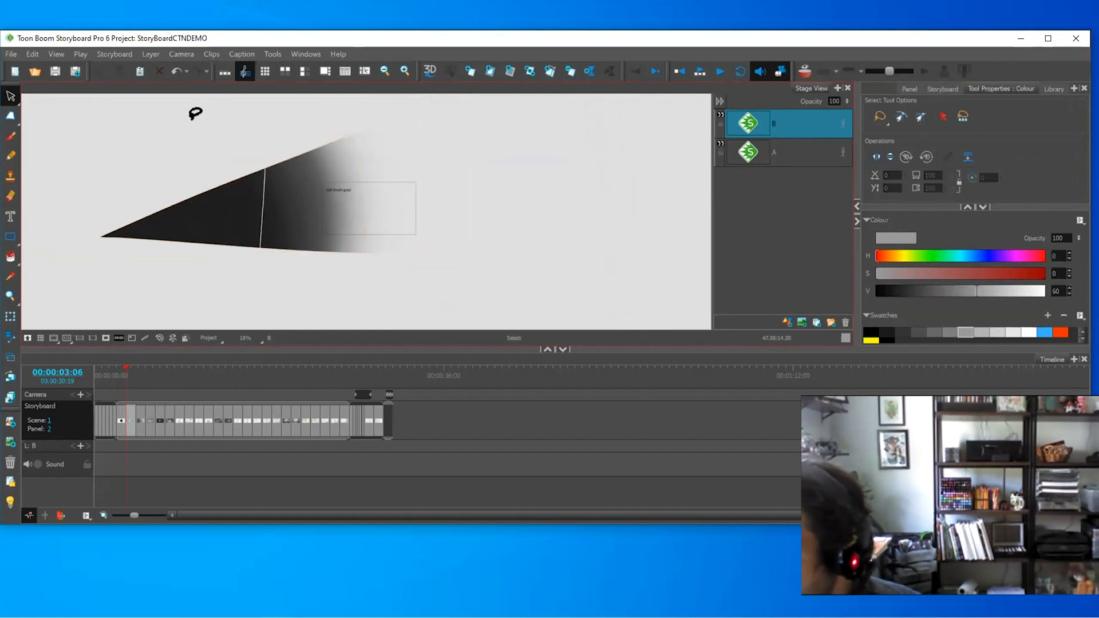
{"action": "key", "text": "Delete"}
{"action": "mouse_move", "coordinate": [440, 127]}
{"action": "left_mouse_down"}
{"action": "mouse_move", "coordinate": [317, 278]}
{"action": "mouse_move", "coordinate": [396, 186]}
{"action": "left_mouse_up"}
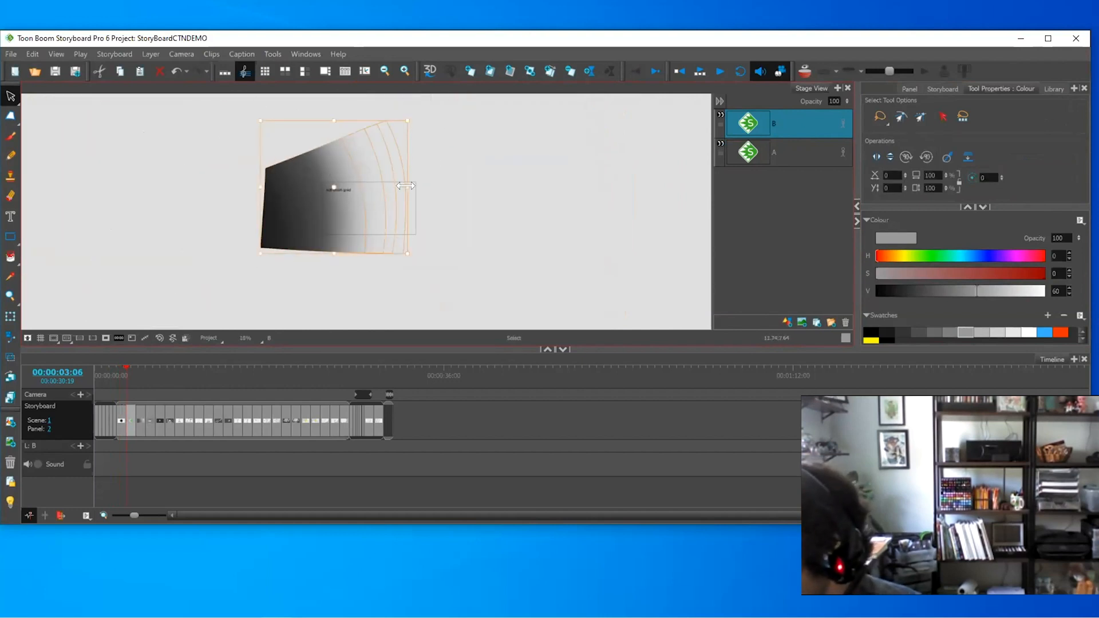
{"action": "key", "text": "ctrl+z"}
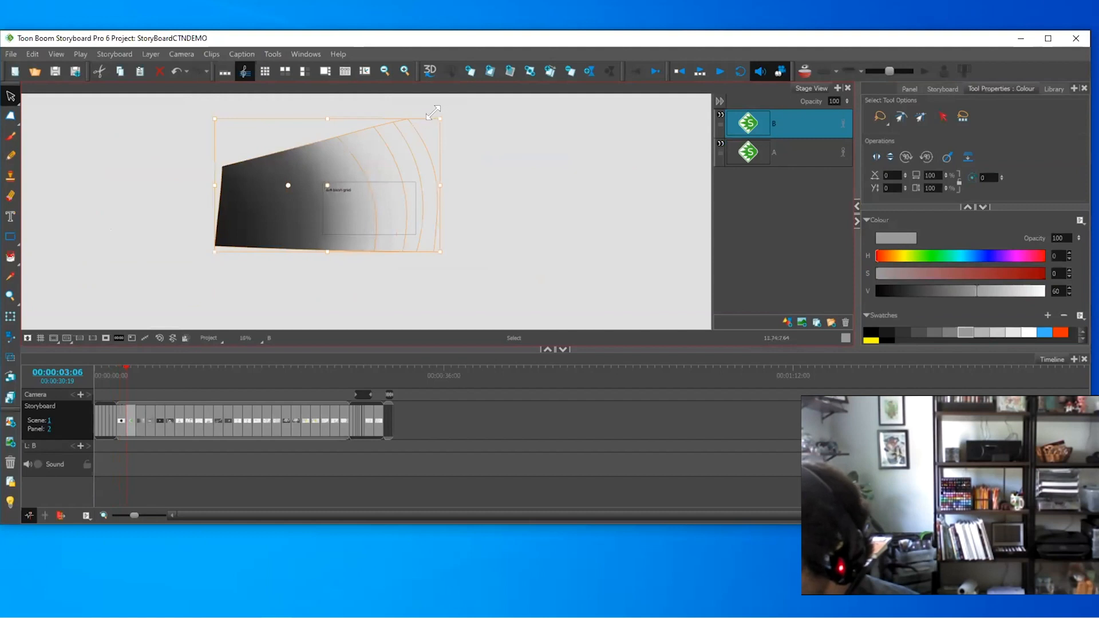
{"action": "left_click_drag", "start_coordinate": [434, 114], "coordinate": [355, 166]}
{"action": "left_click_drag", "start_coordinate": [317, 227], "coordinate": [380, 215]}
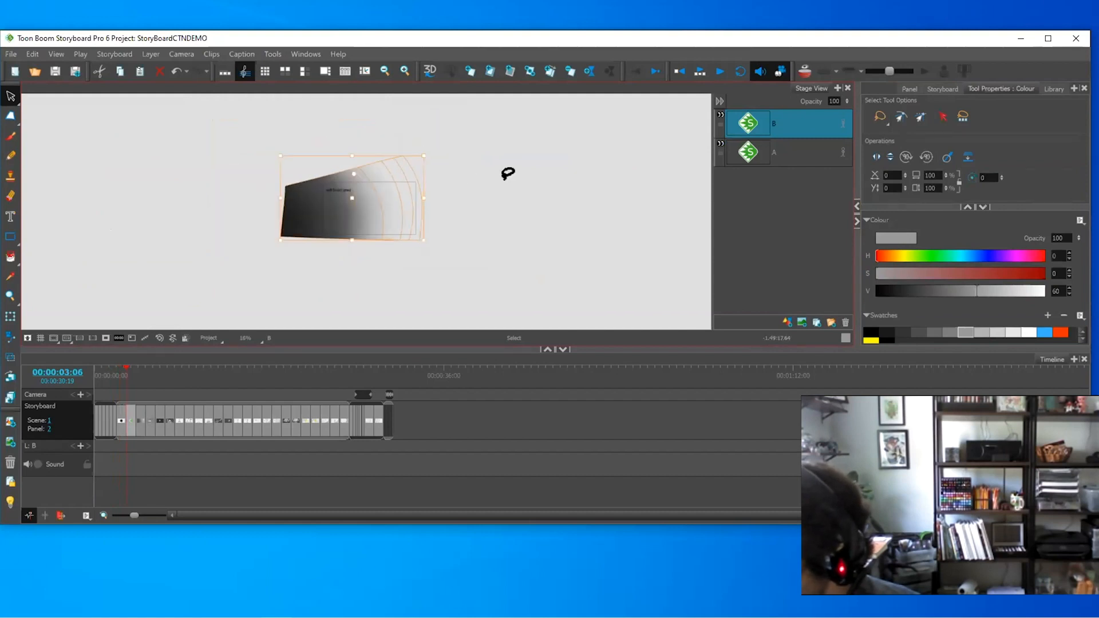
{"action": "left_click", "coordinate": [512, 190]}
- Widen the gradient across the frame and mask everything outside the camera frame
{"action": "key", "text": "2"}
{"action": "key", "text": "2"}
{"action": "key", "text": "2"}
{"action": "left_click_drag", "start_coordinate": [460, 202], "coordinate": [451, 238]}
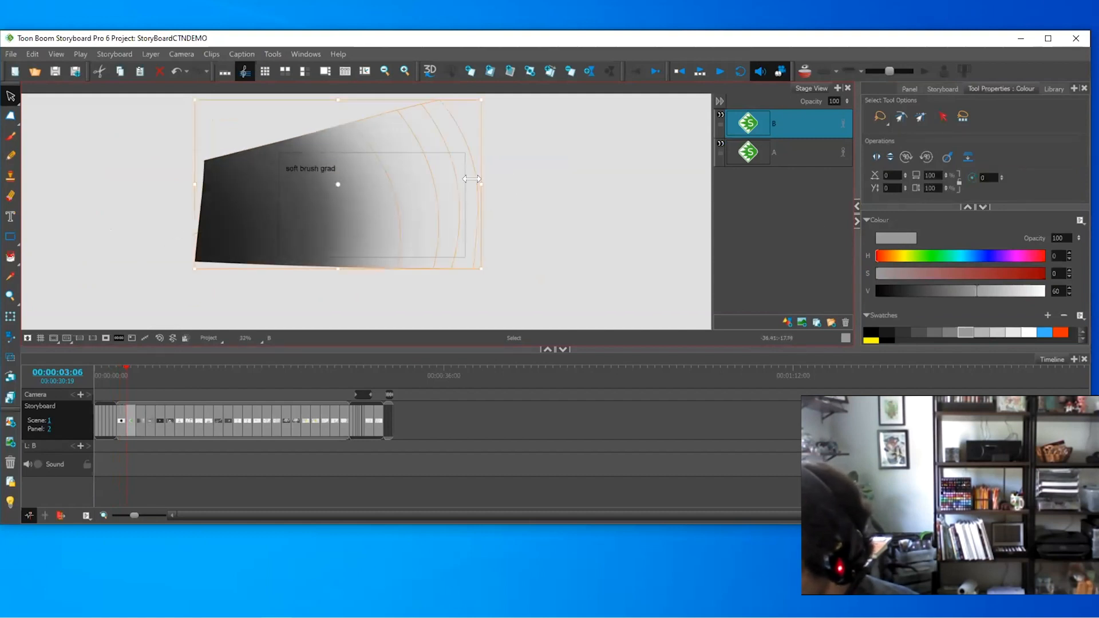
{"action": "left_click_drag", "start_coordinate": [504, 186], "coordinate": [575, 185]}
{"action": "left_click_drag", "start_coordinate": [370, 227], "coordinate": [301, 231]}
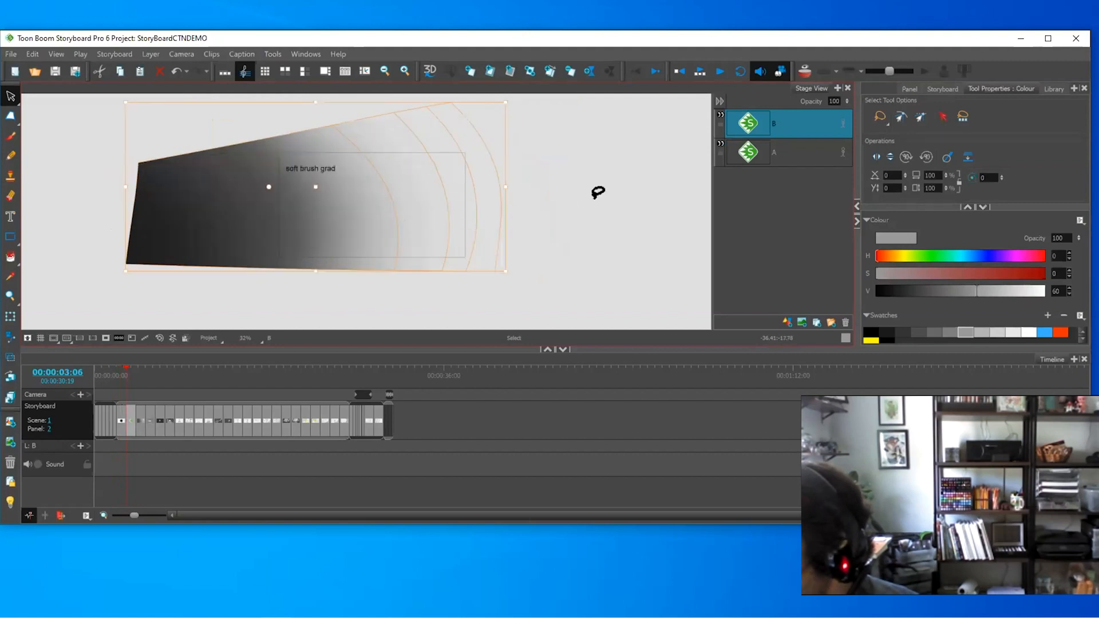
{"action": "left_click", "coordinate": [600, 201]}
{"action": "left_click", "coordinate": [104, 337]}
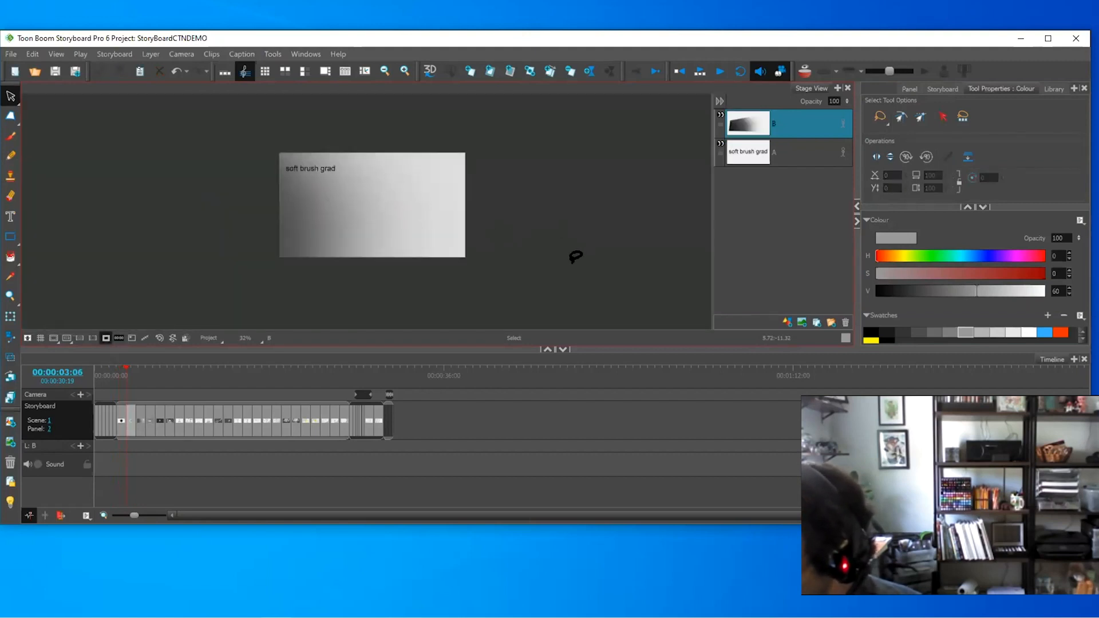
- Advance through panels 3 and 4 to panel 5, centring and zooming the view
{"action": "key", "text": "Right"}
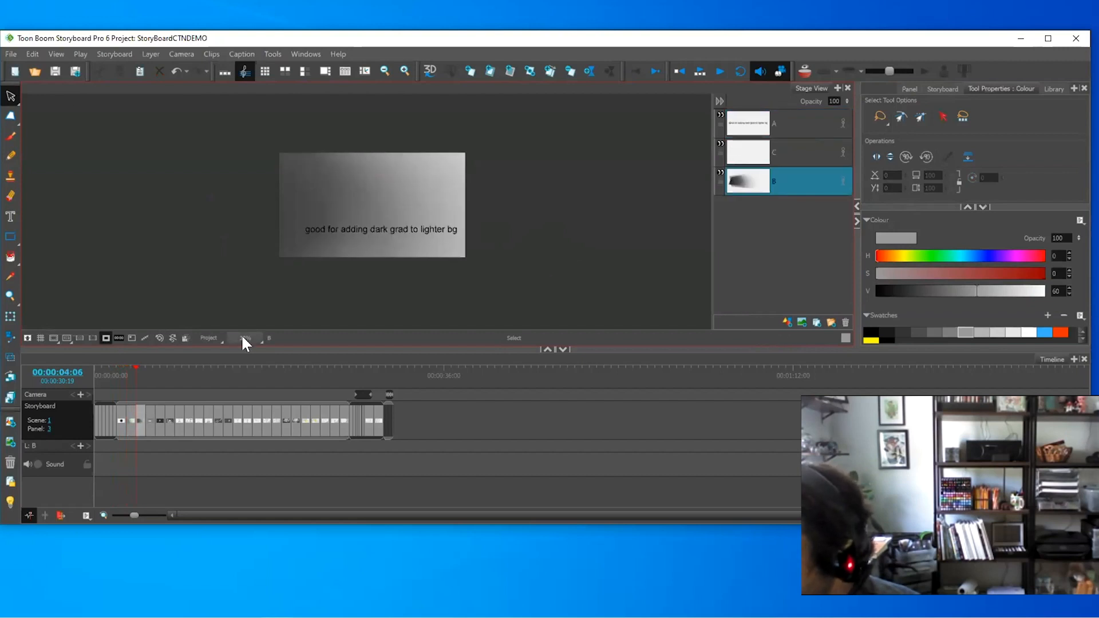
{"action": "key", "text": "2"}
{"action": "left_click_drag", "start_coordinate": [379, 240], "coordinate": [351, 247]}
{"action": "key", "text": "2"}
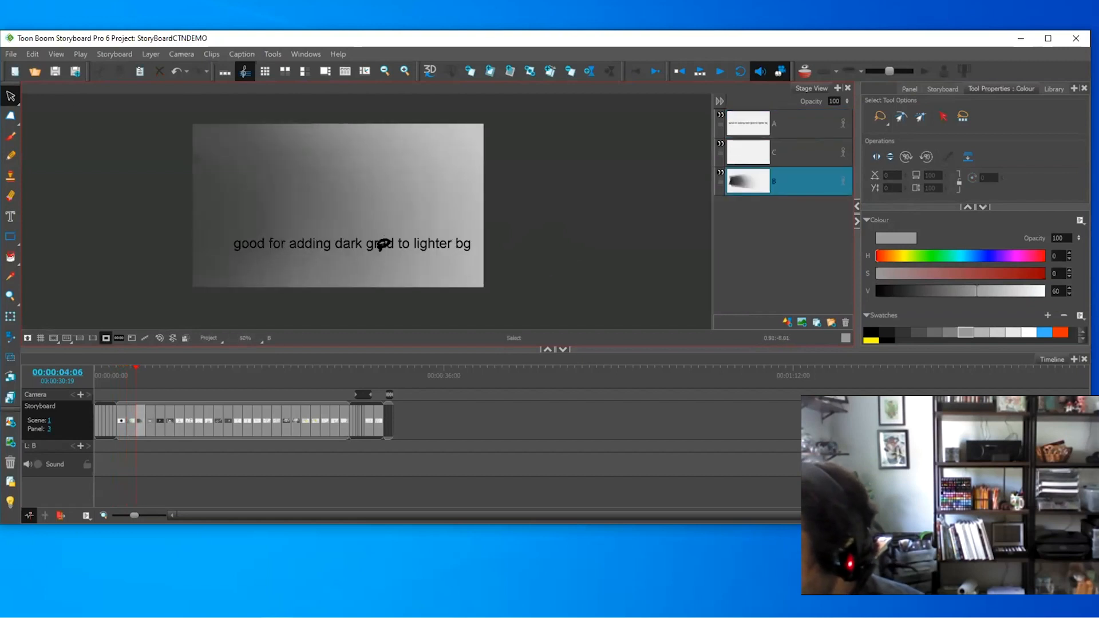
{"action": "key", "text": "Right"}
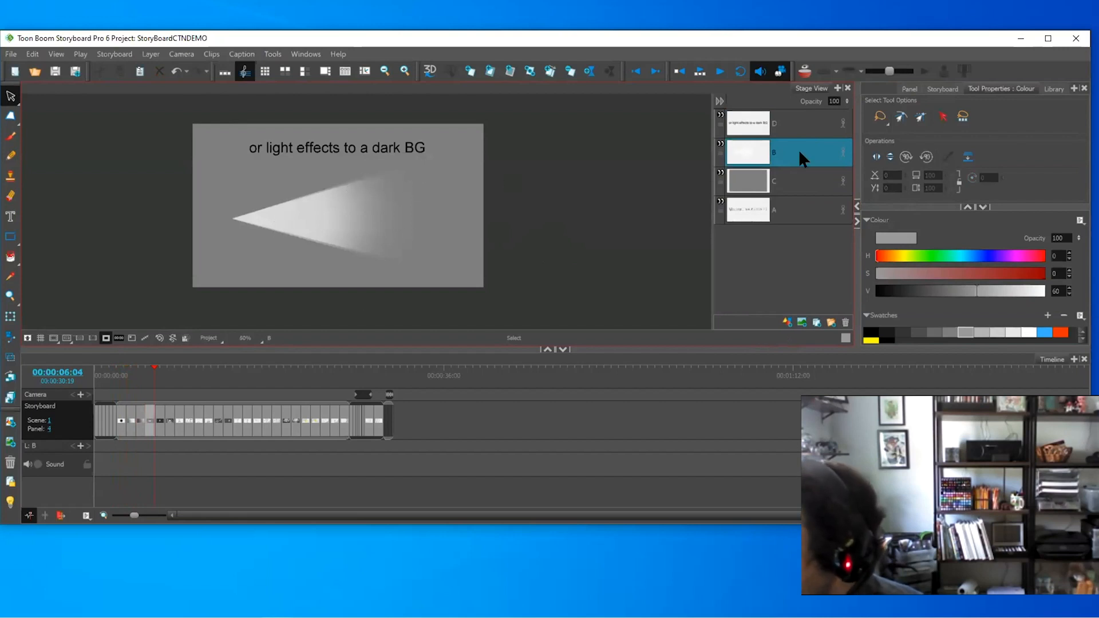
{"action": "key", "text": "alt+b"}
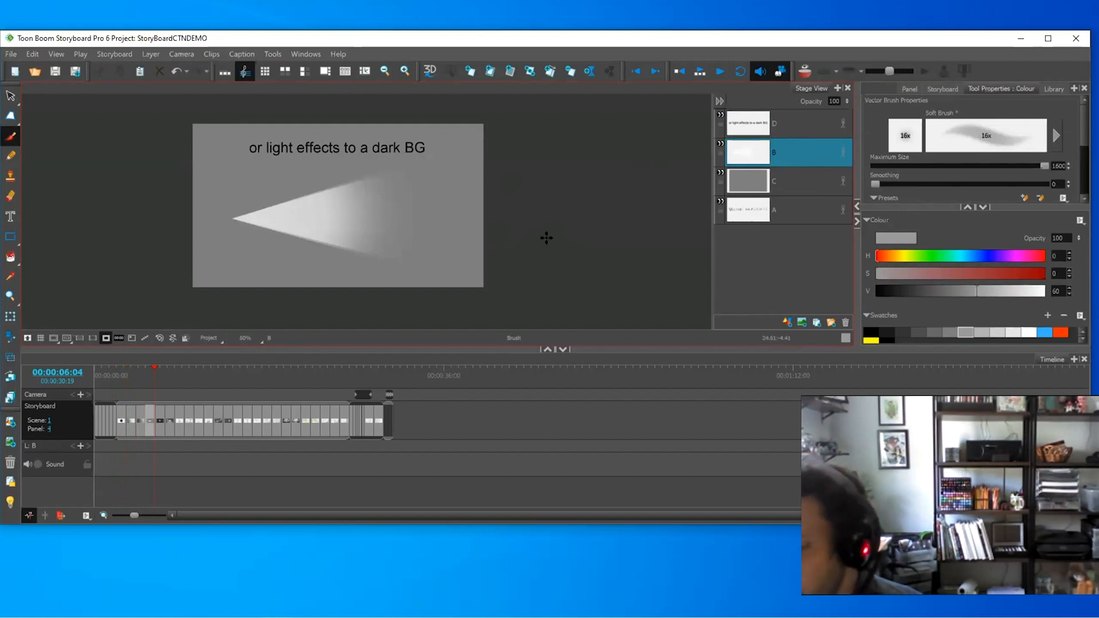
{"action": "key", "text": "Right"}
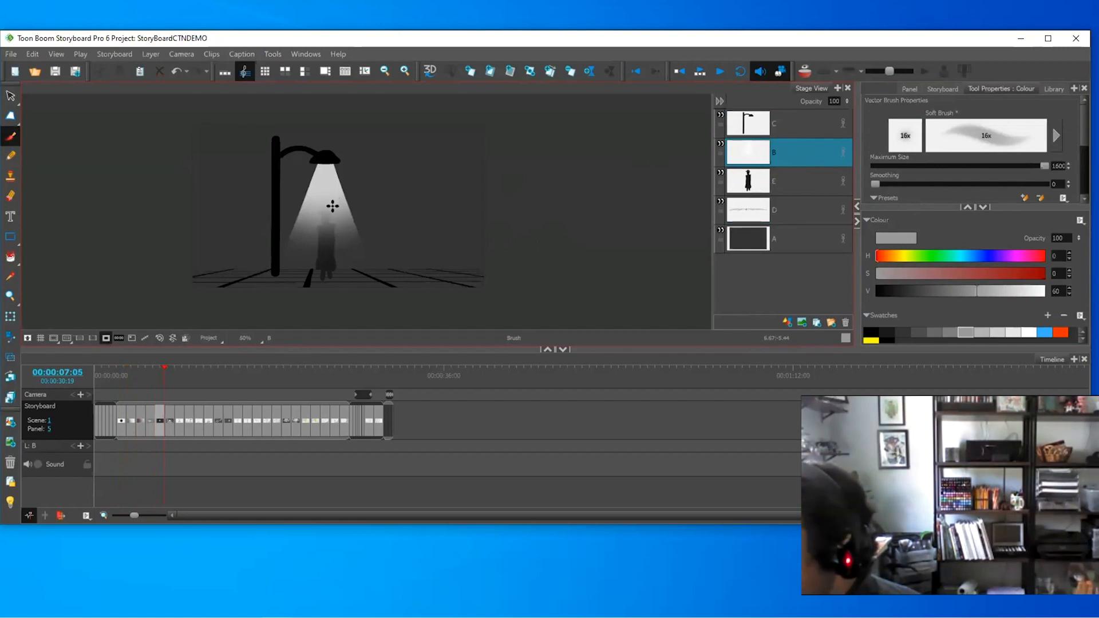
- Inspect layers C, E, D and A, toggling D's floor grid, then advance to panel 6
{"action": "left_click", "coordinate": [785, 116]}
{"action": "left_click", "coordinate": [785, 141]}
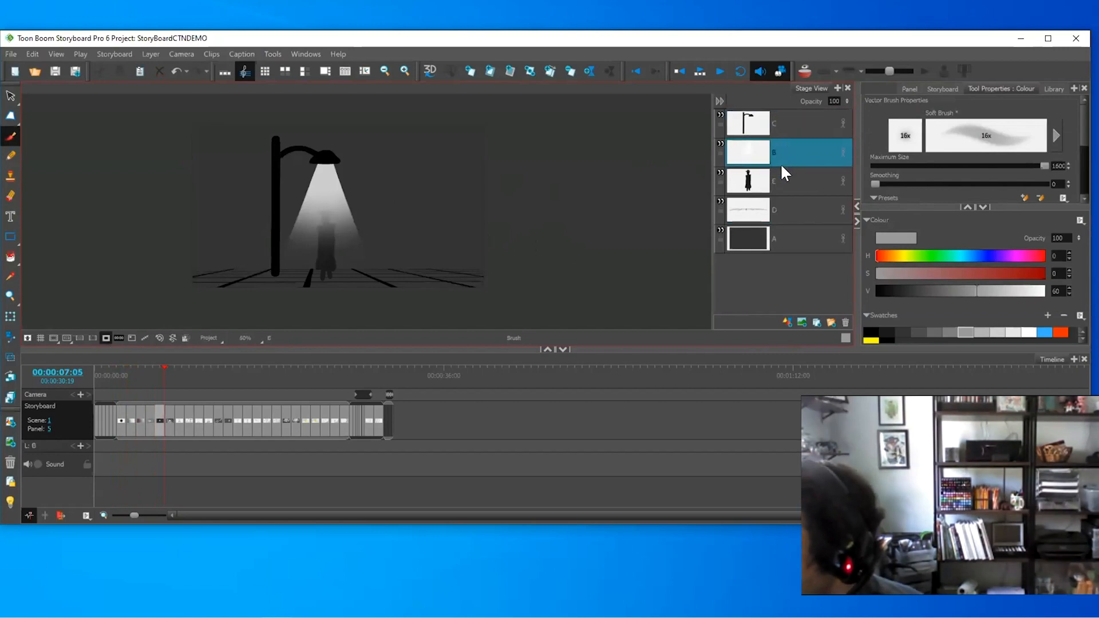
{"action": "left_click", "coordinate": [756, 182]}
{"action": "left_click", "coordinate": [775, 207]}
{"action": "left_click", "coordinate": [720, 201]}
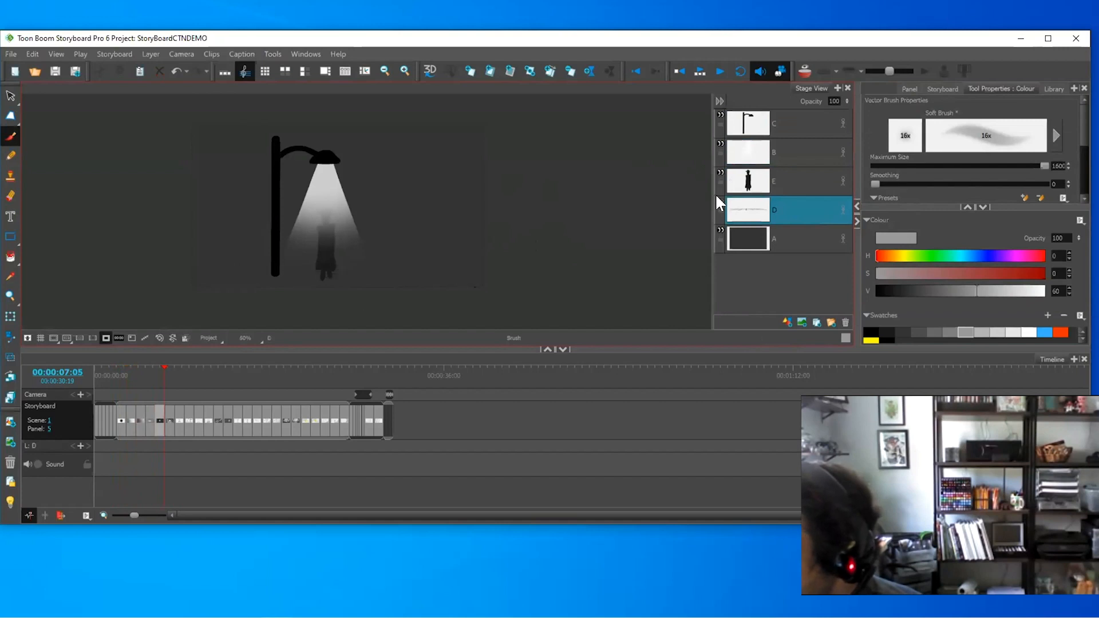
{"action": "left_click", "coordinate": [720, 200]}
{"action": "left_click", "coordinate": [770, 240]}
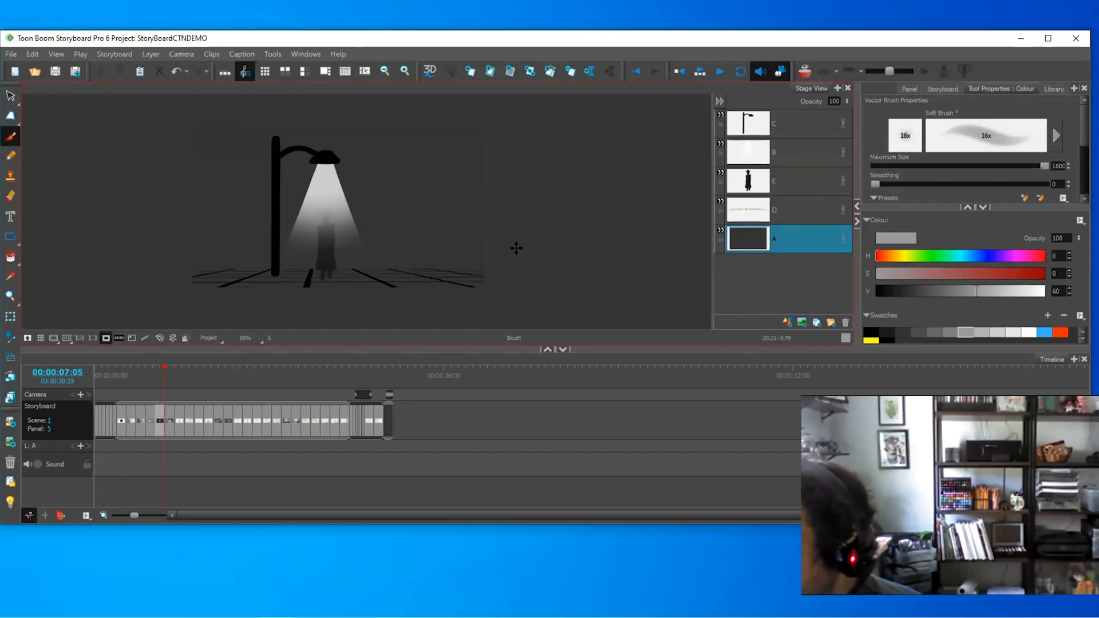
{"action": "key", "text": "."}
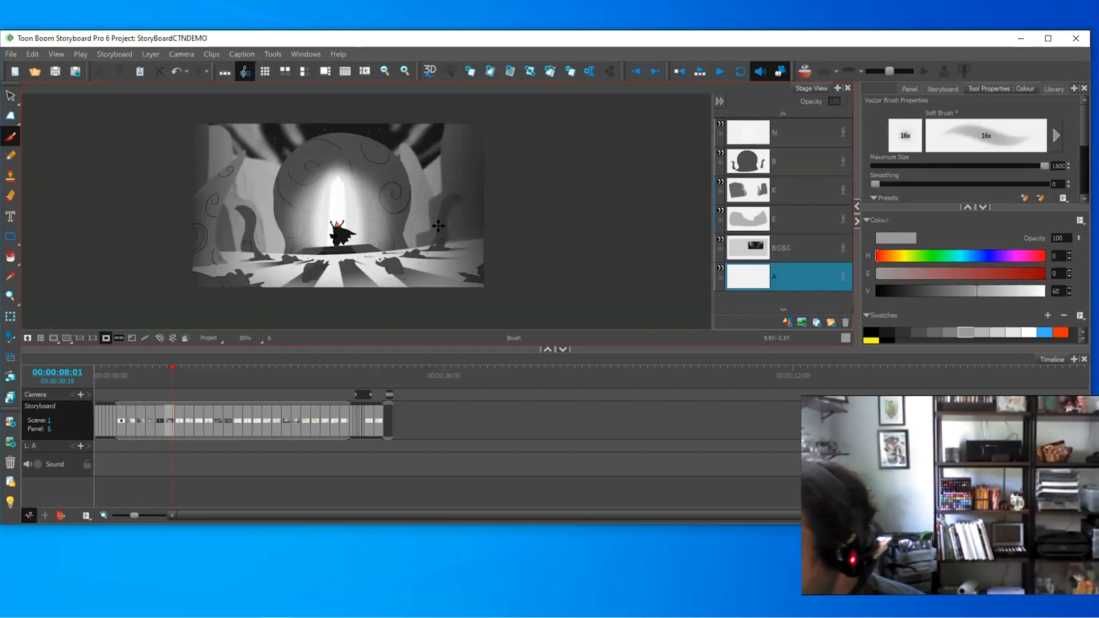
{"action": "left_click", "coordinate": [801, 162]}
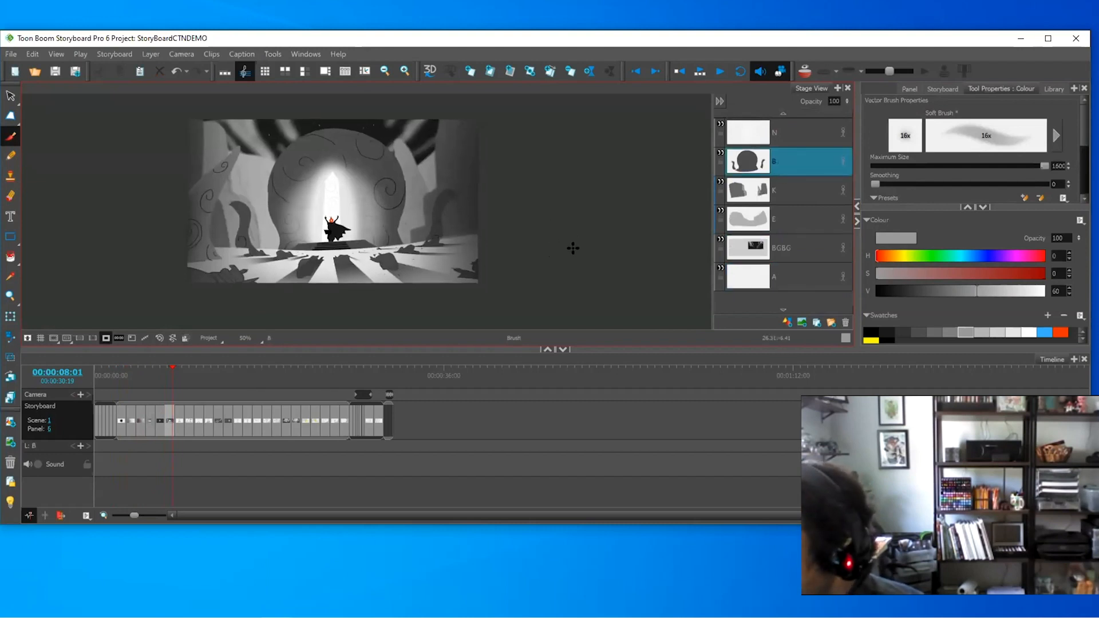
{"action": "key", "text": "space"}
{"action": "left_click_drag", "start_coordinate": [431, 290], "coordinate": [487, 236]}
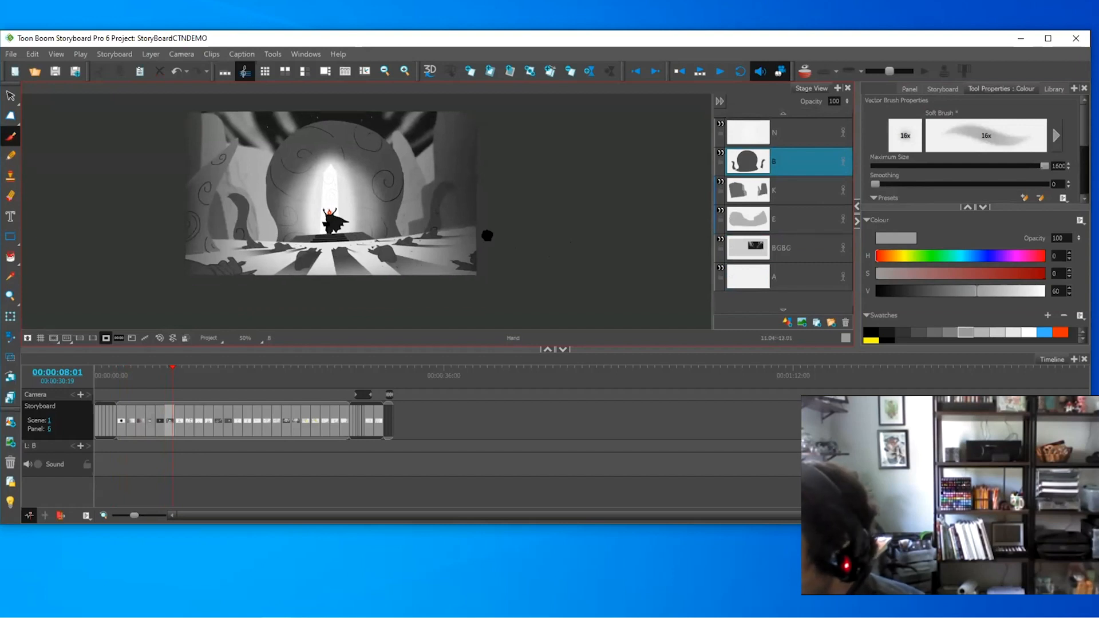
{"action": "key", "text": "2"}
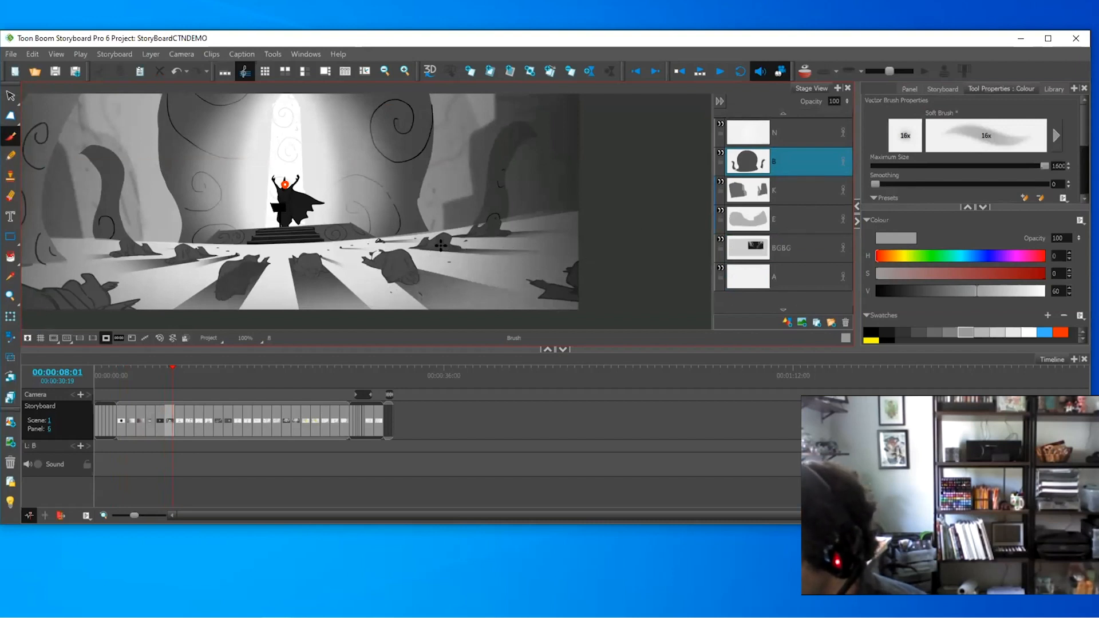
{"action": "left_click", "coordinate": [783, 112]}
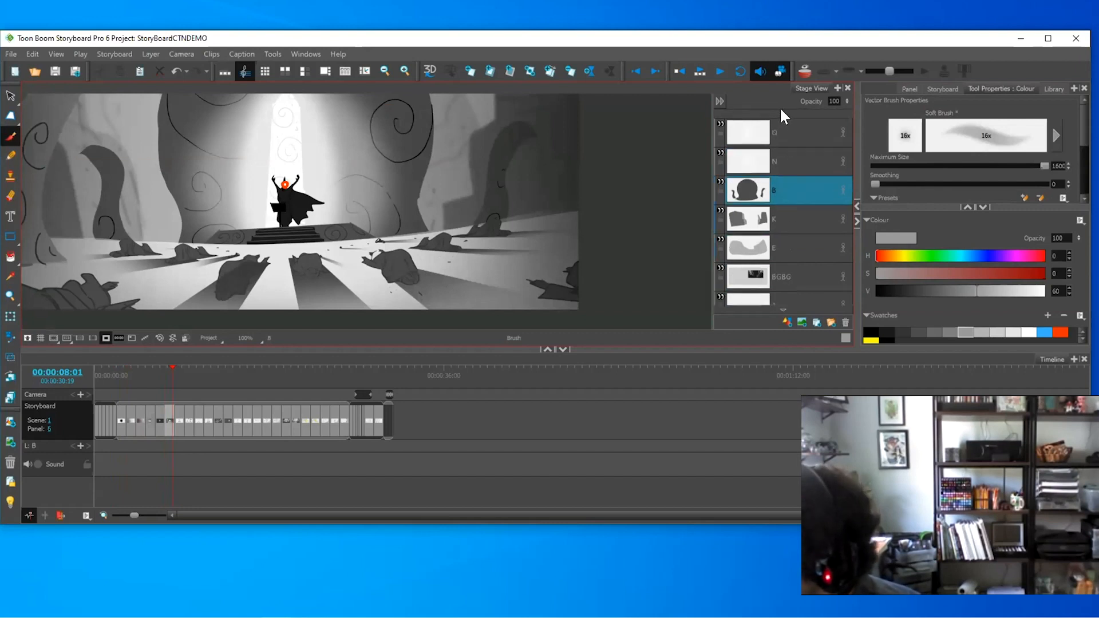
{"action": "left_click", "coordinate": [777, 155]}
{"action": "key", "text": "s"}
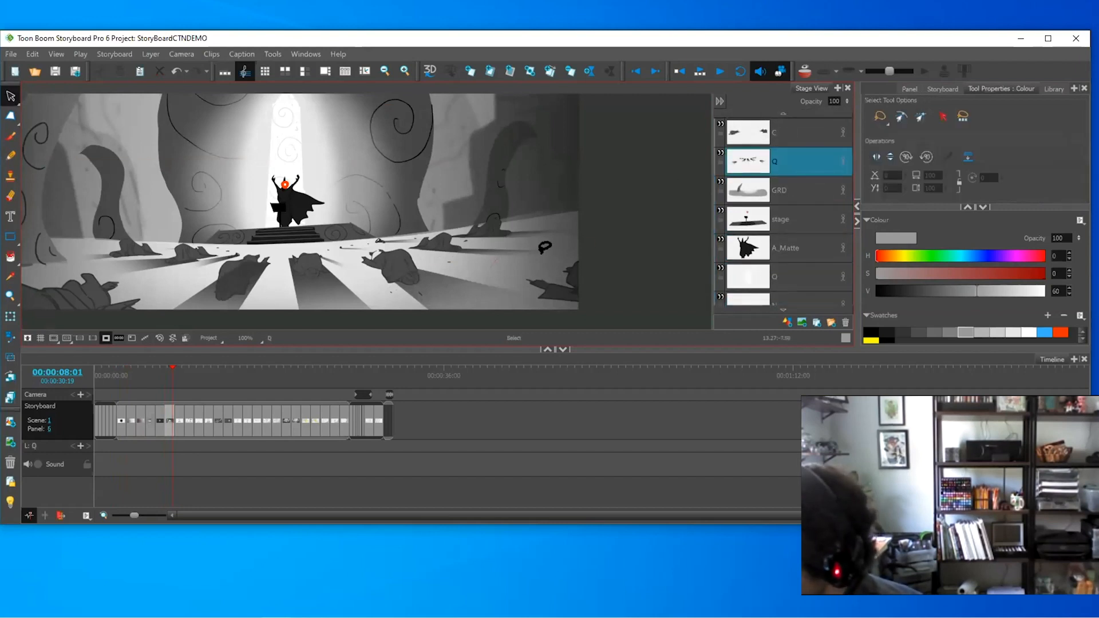
{"action": "left_click", "coordinate": [544, 248]}
{"action": "left_click_drag", "start_coordinate": [592, 252], "coordinate": [686, 252]}
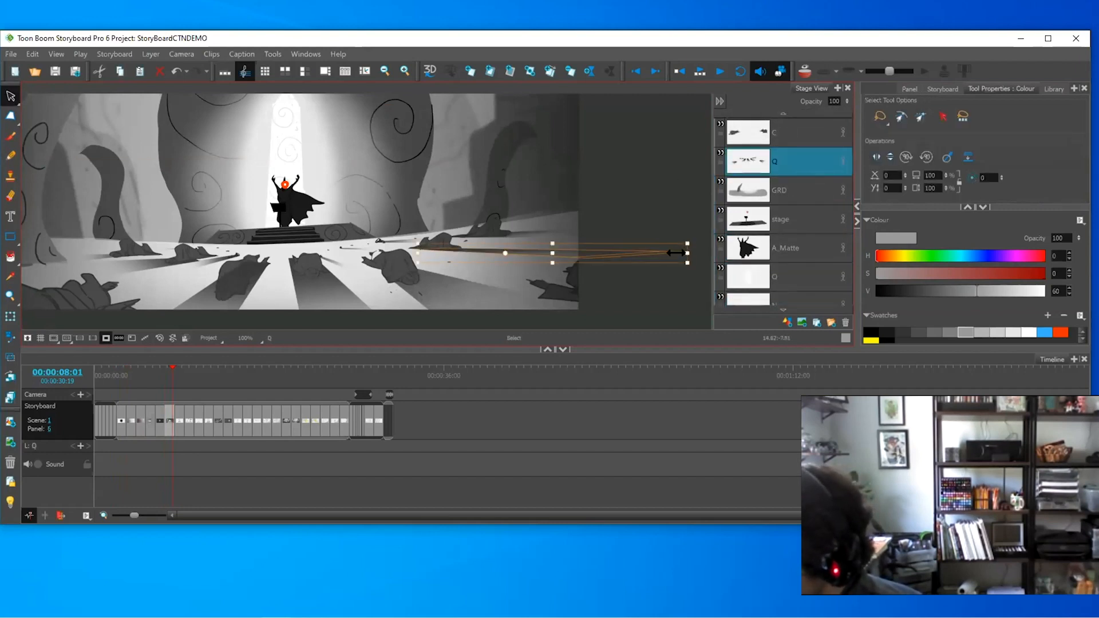
{"action": "key", "text": "ctrl+z"}
{"action": "key", "text": "Delete"}
{"action": "key", "text": "ctrl+z"}
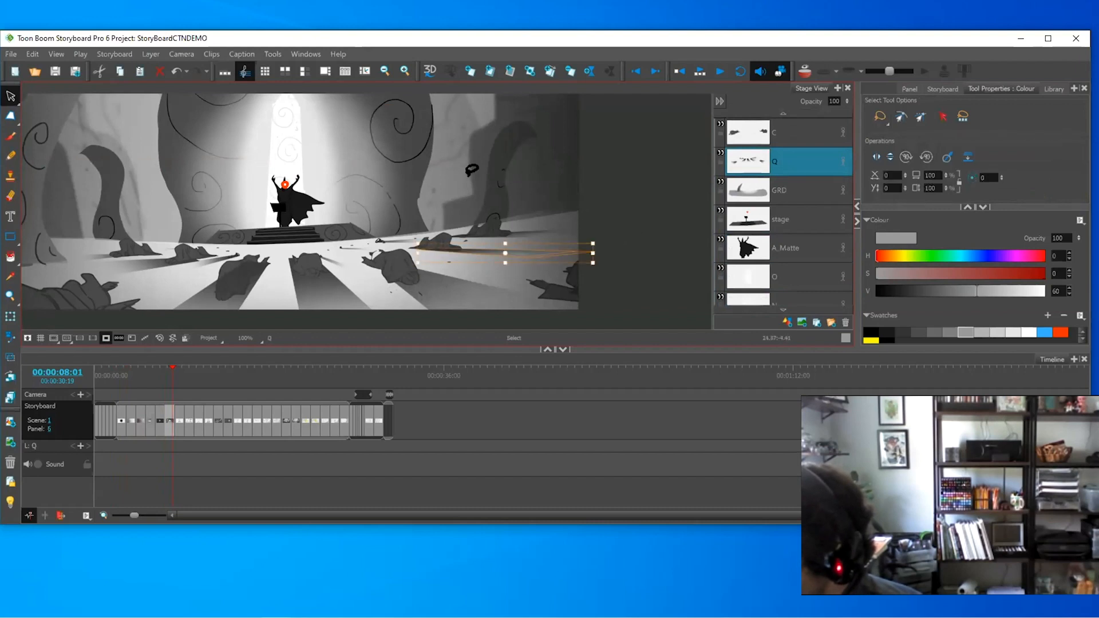
{"action": "left_click", "coordinate": [458, 170]}
{"action": "key", "text": "1"}
{"action": "key", "text": "1"}
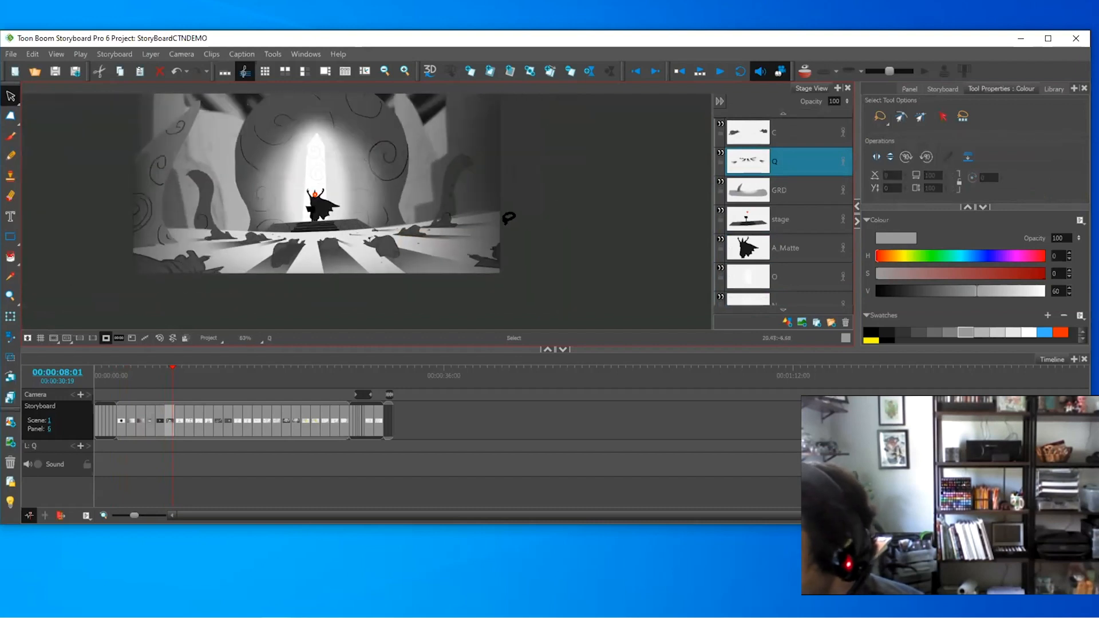
- Select the light shaft on layer O, then step past the cave and SHIFT panels to panel 8
{"action": "left_click", "coordinate": [783, 277]}
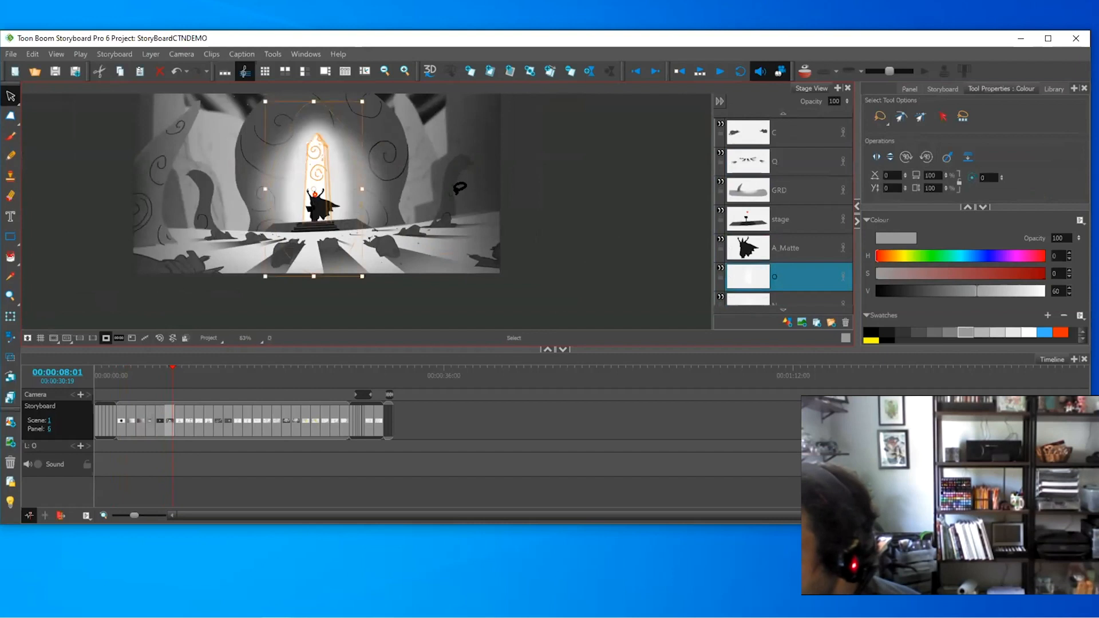
{"action": "key", "text": "Right"}
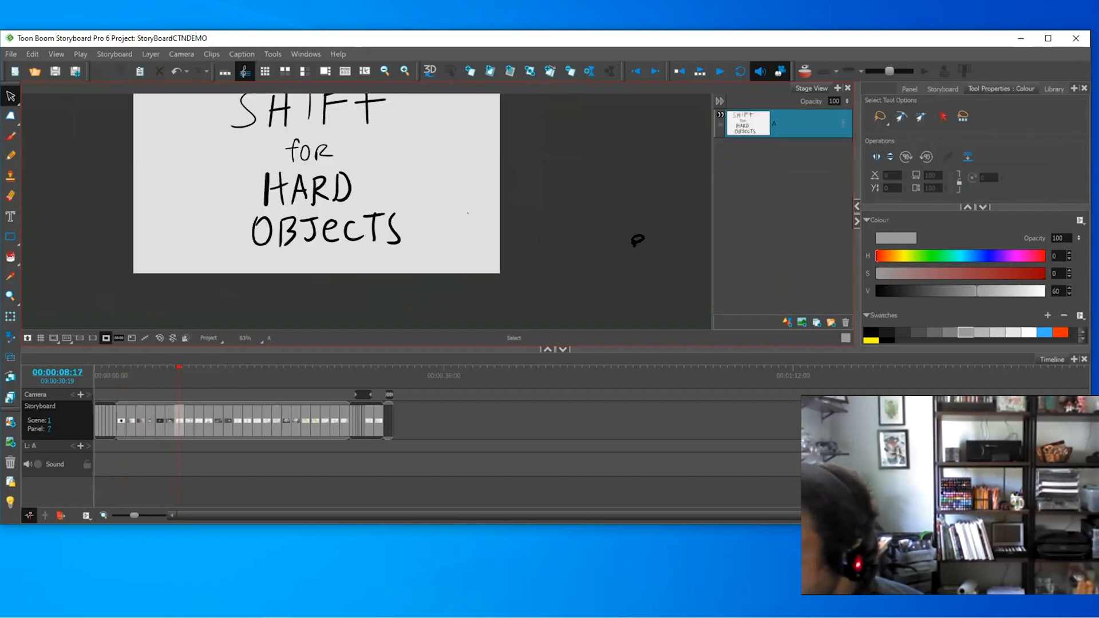
{"action": "key", "text": "Left"}
{"action": "key", "text": "Left"}
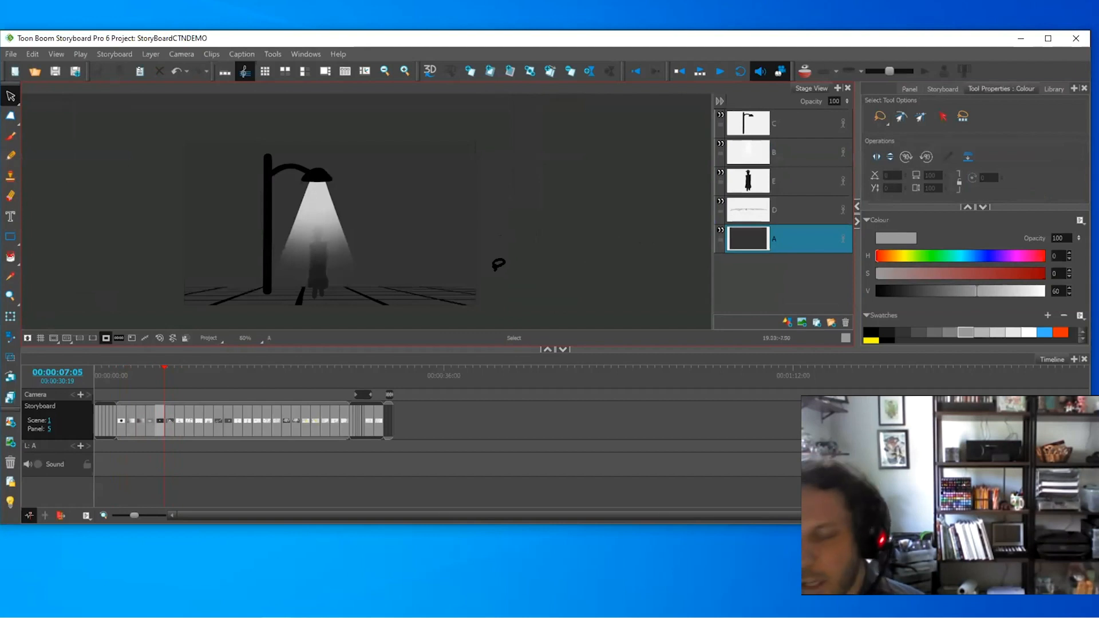
{"action": "key", "text": "Right"}
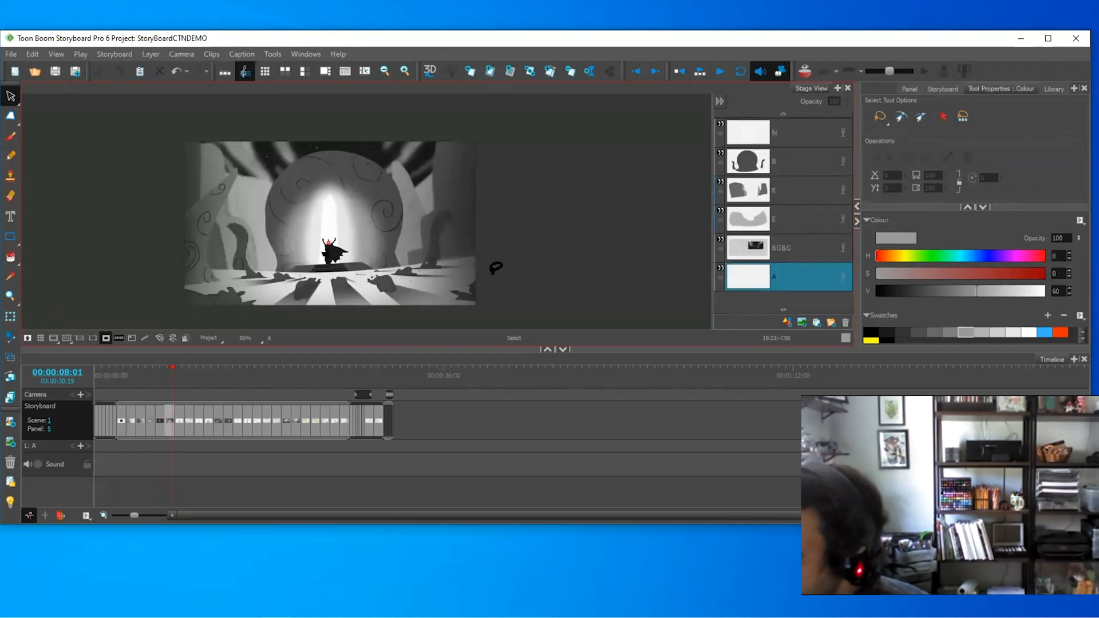
{"action": "key", "text": "Right"}
{"action": "key", "text": "Left"}
{"action": "key", "text": "Left"}
{"action": "key", "text": "Right"}
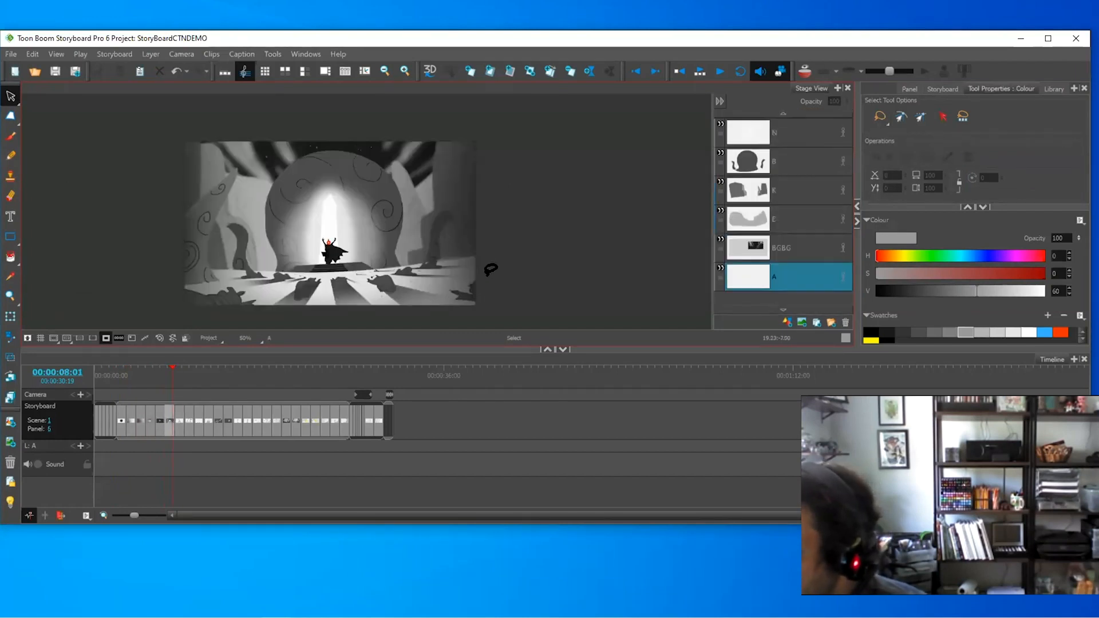
{"action": "key", "text": "Right"}
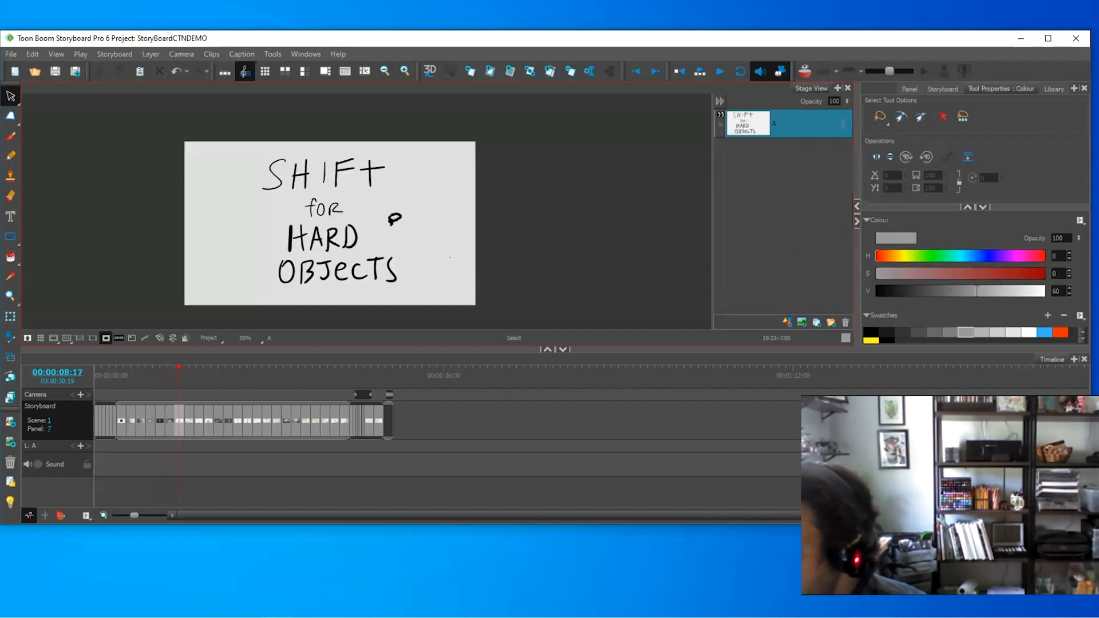
{"action": "key", "text": "Right"}
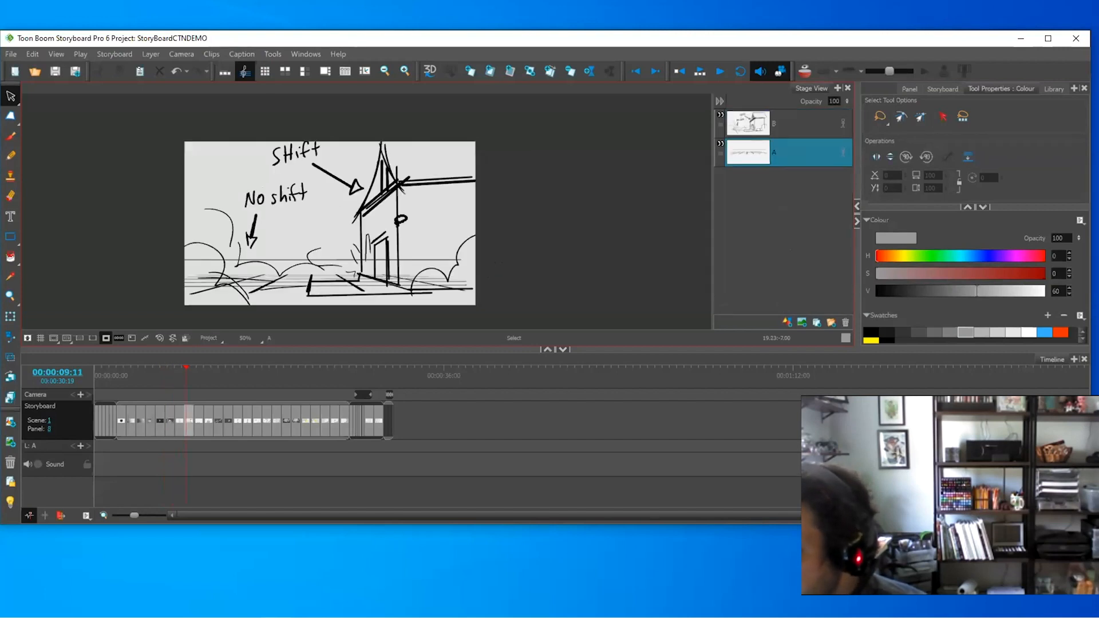
{"action": "key", "text": "Right"}
{"action": "key", "text": "Left"}
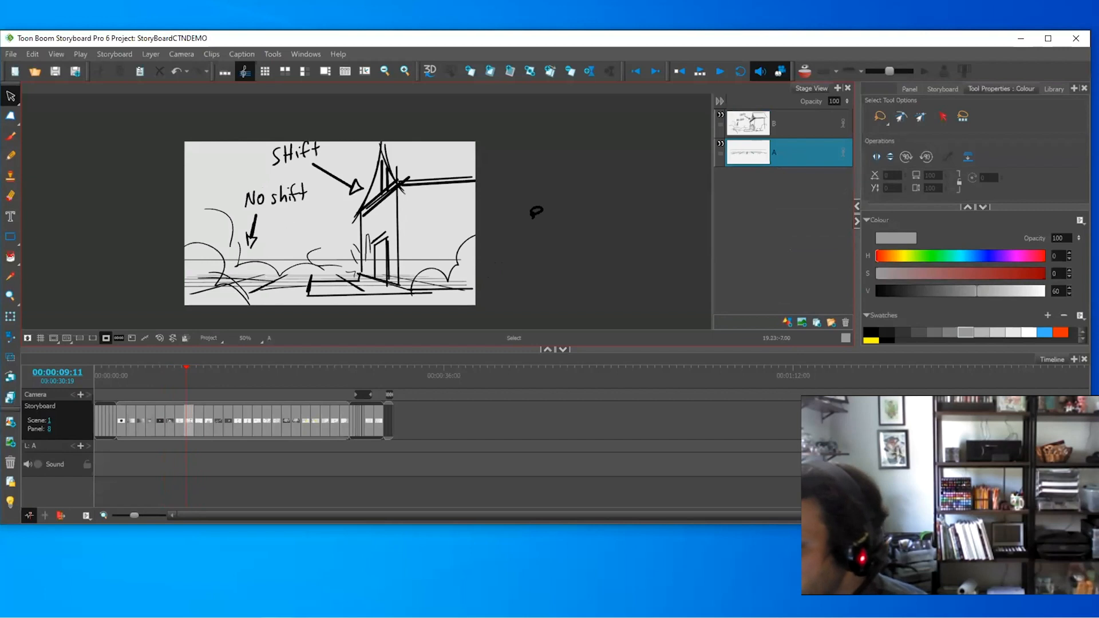
- Add panel 9 with a new vector layer C above B, Light Table on, brush colour black
{"action": "left_click", "coordinate": [550, 72]}
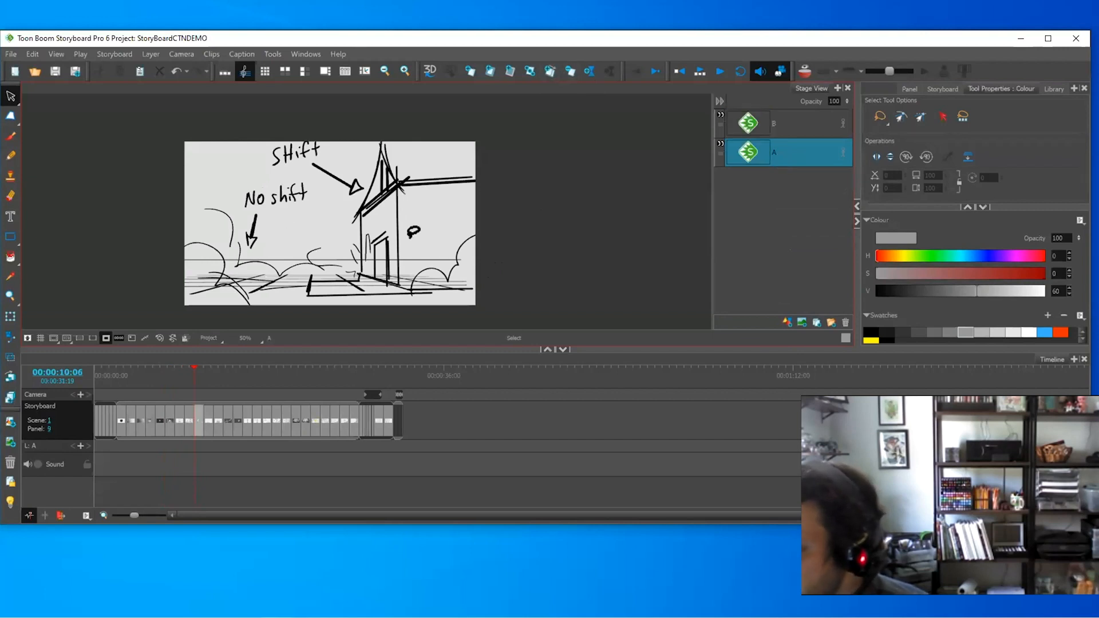
{"action": "key", "text": "alt+b"}
{"action": "left_click", "coordinate": [783, 115]}
{"action": "right_click", "coordinate": [787, 118]}
{"action": "left_click", "coordinate": [814, 139]}
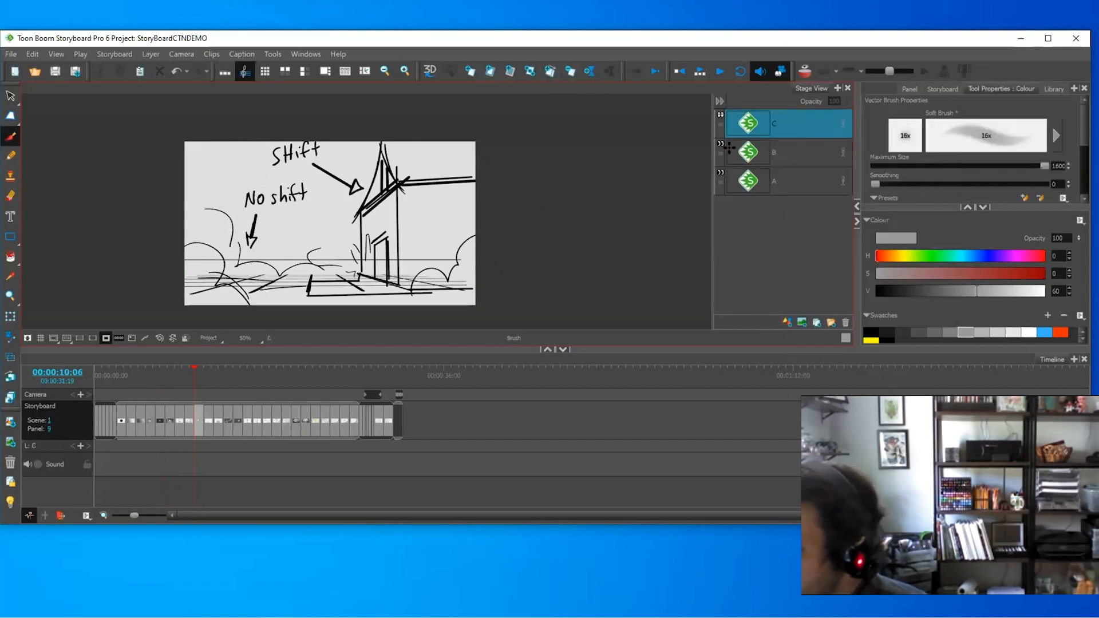
{"action": "left_click", "coordinate": [10, 501]}
{"action": "left_click", "coordinate": [870, 331]}
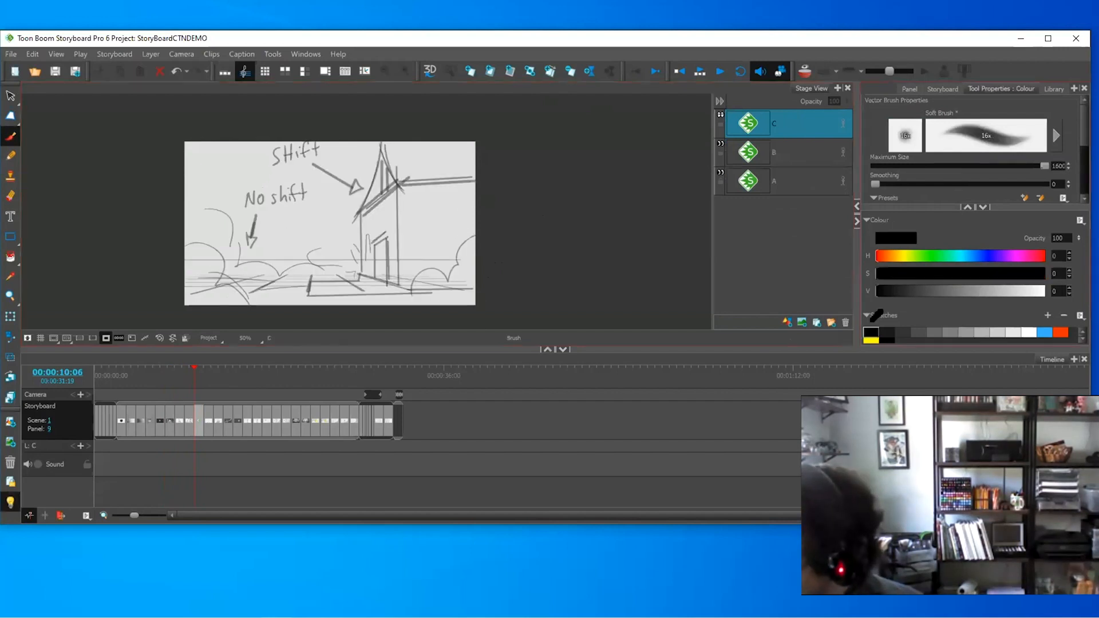
- Undo a soft test stroke and switch to the Marker brush preset at size 20
{"action": "left_click_drag", "start_coordinate": [392, 294], "coordinate": [394, 163]}
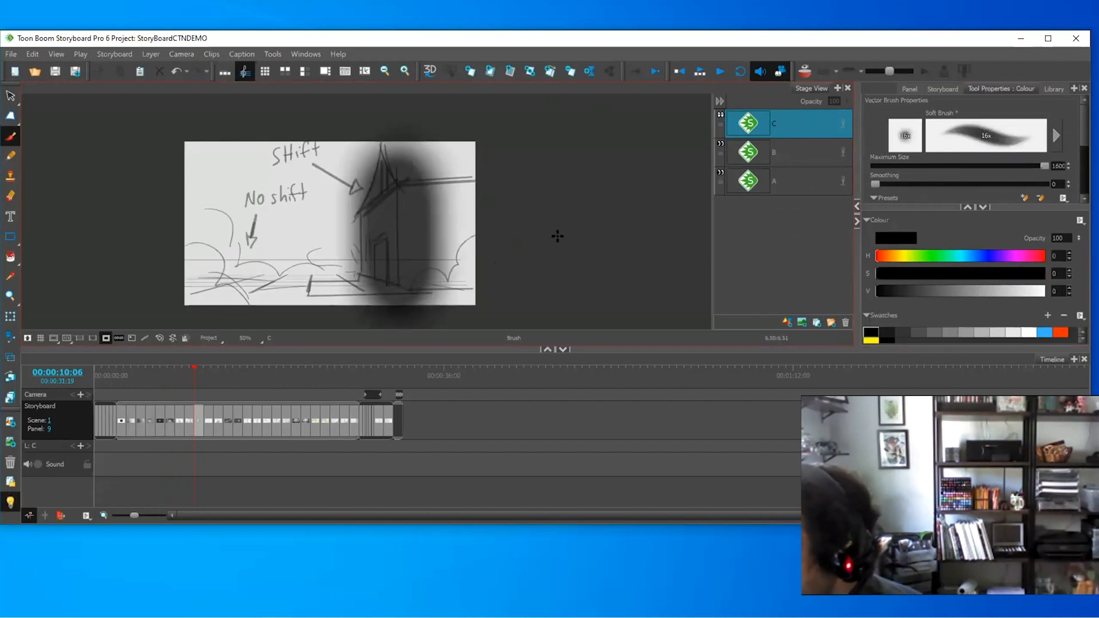
{"action": "key", "text": "ctrl+z"}
{"action": "scroll", "coordinate": [1083, 140], "scroll_direction": "down", "scroll_amount": 3}
{"action": "left_click", "coordinate": [1027, 172]}
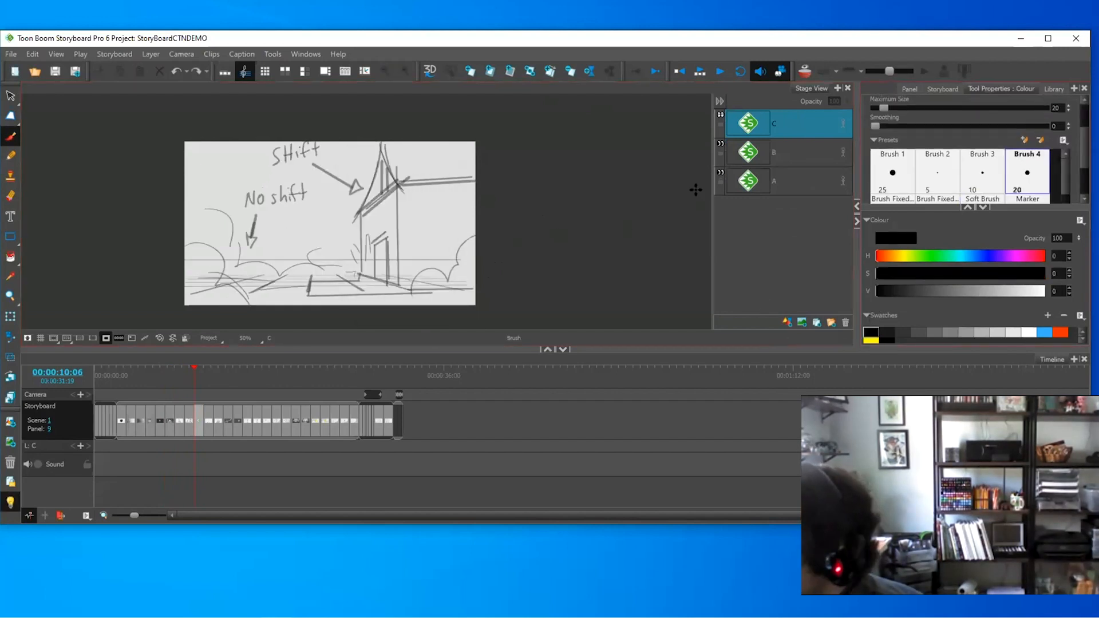
- Trace the house walls, roof, spire, door and ground line straight, then add layer D
{"action": "left_click_drag", "start_coordinate": [364, 202], "coordinate": [364, 279]}
{"action": "left_click_drag", "start_coordinate": [401, 174], "coordinate": [401, 287]}
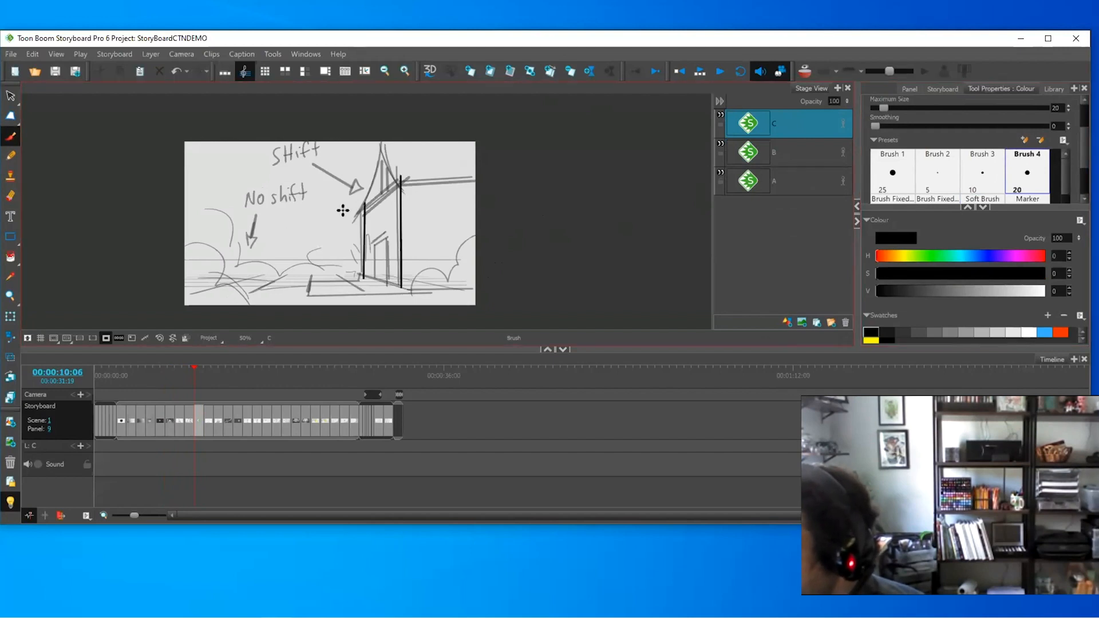
{"action": "mouse_move", "coordinate": [348, 217]}
{"action": "left_mouse_down"}
{"action": "mouse_move", "coordinate": [408, 161]}
{"action": "mouse_move", "coordinate": [416, 173]}
{"action": "left_mouse_up"}
{"action": "mouse_move", "coordinate": [392, 177]}
{"action": "left_mouse_down"}
{"action": "mouse_move", "coordinate": [508, 169]}
{"action": "mouse_move", "coordinate": [477, 169]}
{"action": "left_mouse_up"}
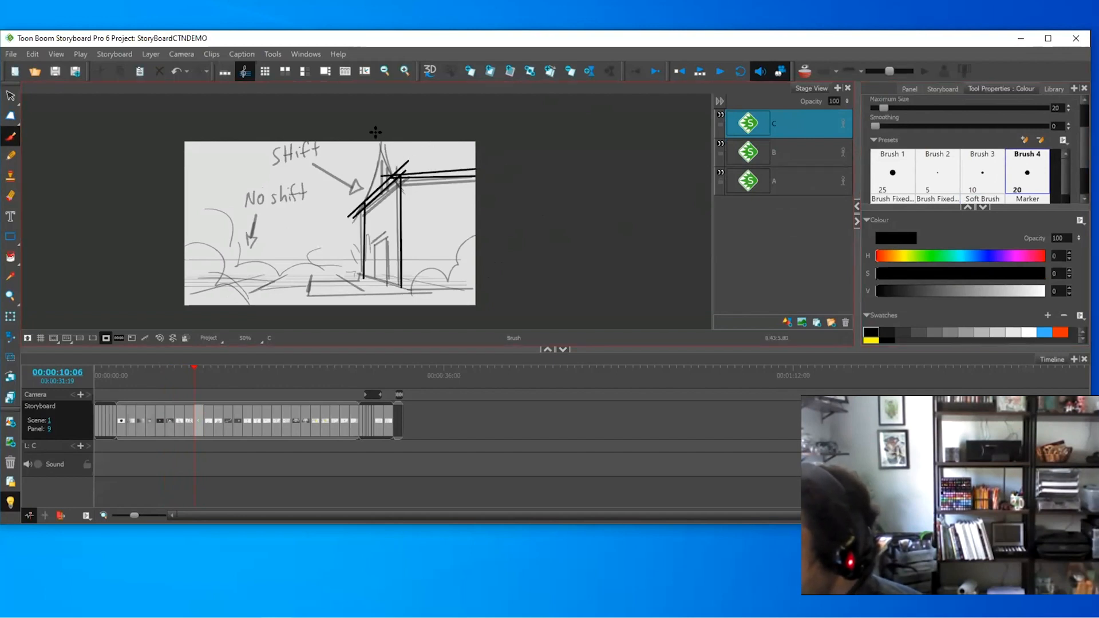
{"action": "mouse_move", "coordinate": [382, 142]}
{"action": "left_mouse_down"}
{"action": "mouse_move", "coordinate": [415, 181]}
{"action": "mouse_move", "coordinate": [366, 202]}
{"action": "mouse_move", "coordinate": [376, 283]}
{"action": "left_mouse_up"}
{"action": "mouse_move", "coordinate": [373, 244]}
{"action": "left_mouse_down"}
{"action": "mouse_move", "coordinate": [391, 226]}
{"action": "mouse_move", "coordinate": [388, 285]}
{"action": "left_mouse_up"}
{"action": "left_click_drag", "start_coordinate": [363, 277], "coordinate": [415, 292]}
{"action": "left_click_drag", "start_coordinate": [412, 291], "coordinate": [476, 286]}
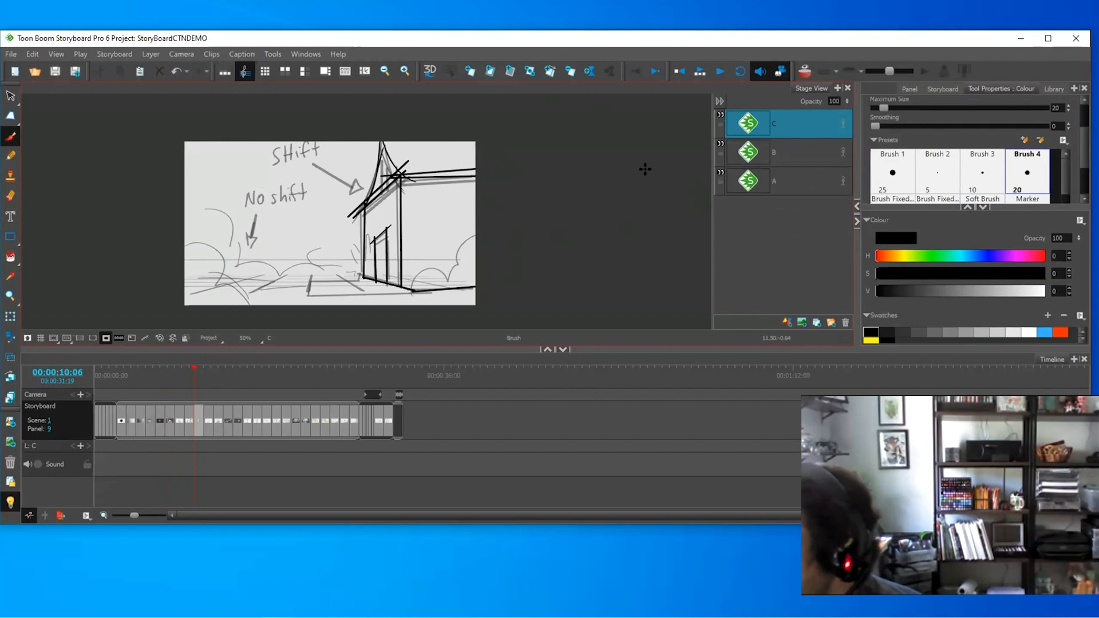
{"action": "right_click", "coordinate": [804, 125]}
{"action": "left_click", "coordinate": [824, 133]}
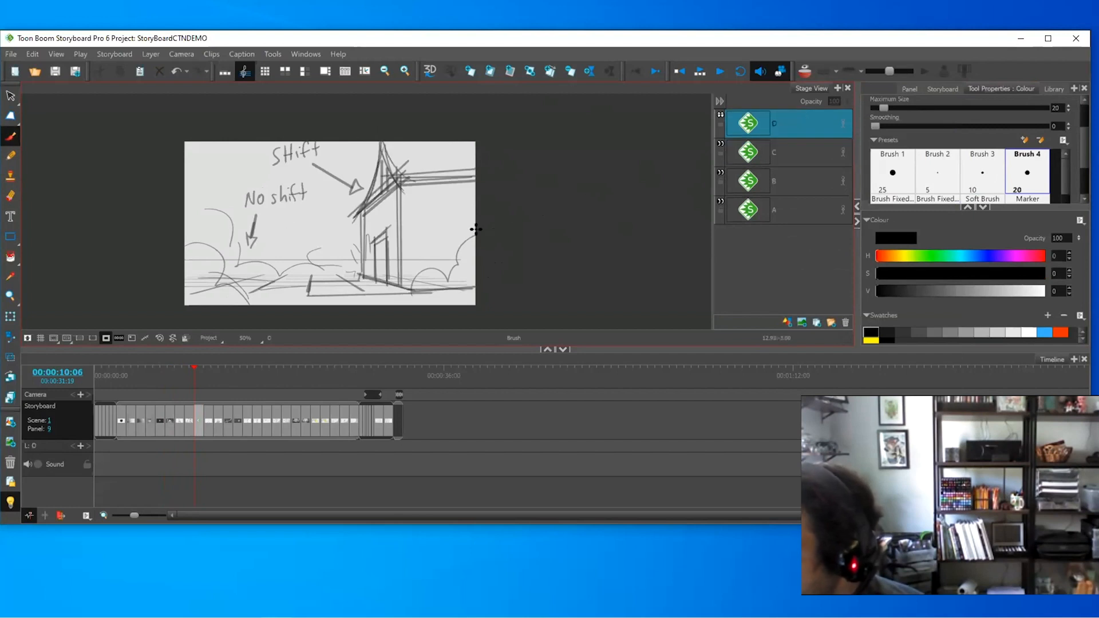
- Sketch a curly scalloped bush right of the house and a bush curve on the left
{"action": "mouse_move", "coordinate": [477, 229]}
{"action": "left_mouse_down"}
{"action": "mouse_move", "coordinate": [422, 255]}
{"action": "mouse_move", "coordinate": [414, 286]}
{"action": "mouse_move", "coordinate": [392, 299]}
{"action": "left_mouse_up"}
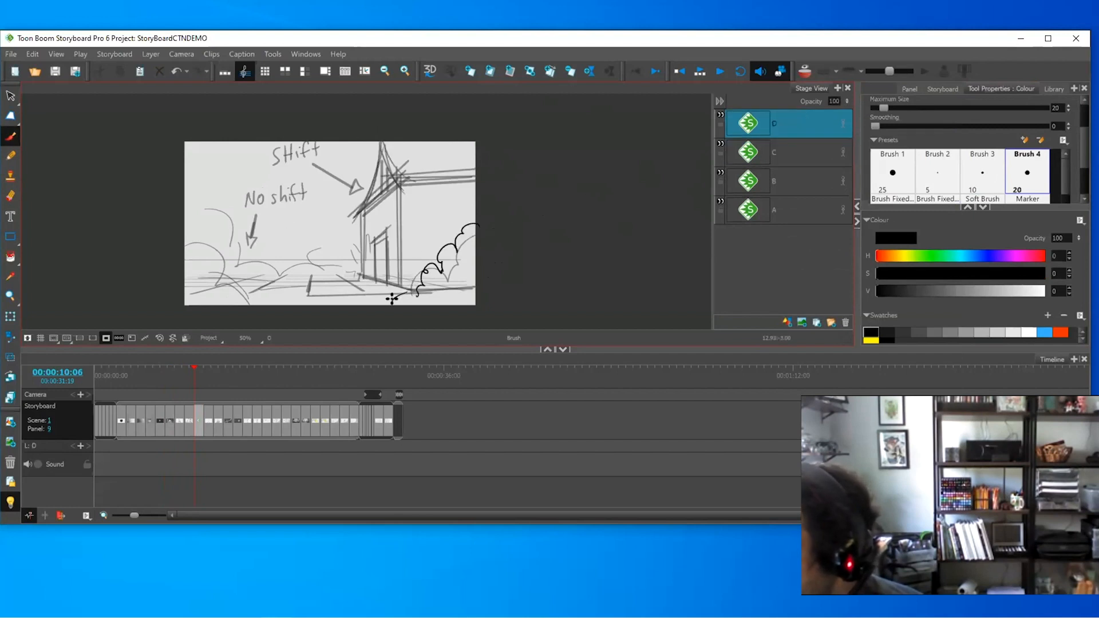
{"action": "left_click_drag", "start_coordinate": [462, 265], "coordinate": [442, 290]}
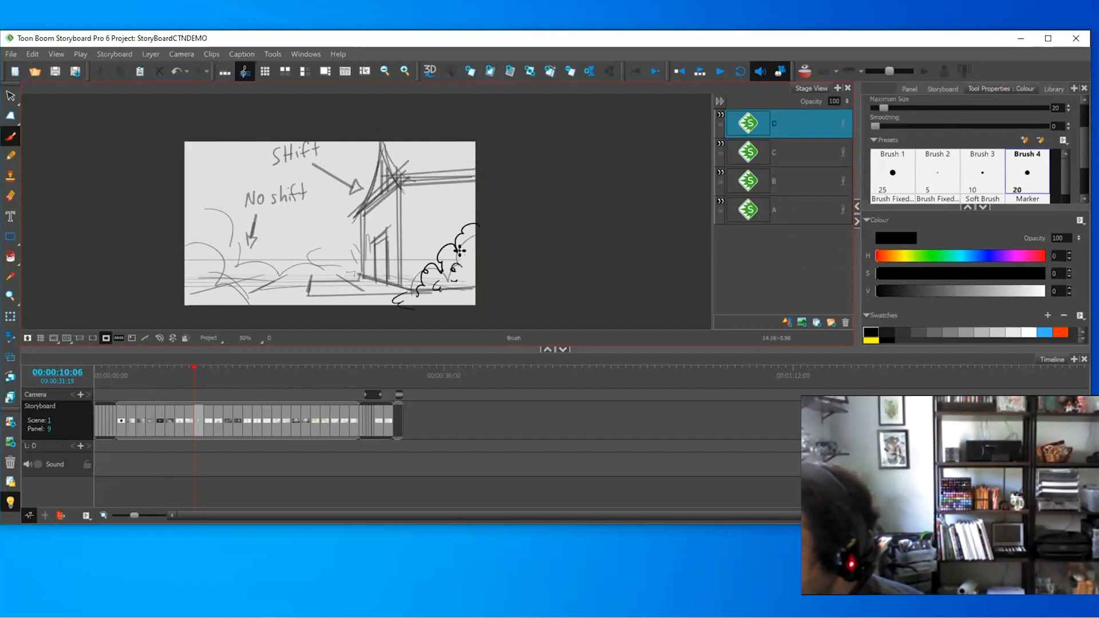
{"action": "left_click", "coordinate": [465, 255]}
{"action": "mouse_move", "coordinate": [185, 218]}
{"action": "left_mouse_down"}
{"action": "mouse_move", "coordinate": [220, 231]}
{"action": "mouse_move", "coordinate": [224, 256]}
{"action": "mouse_move", "coordinate": [257, 279]}
{"action": "left_mouse_up"}
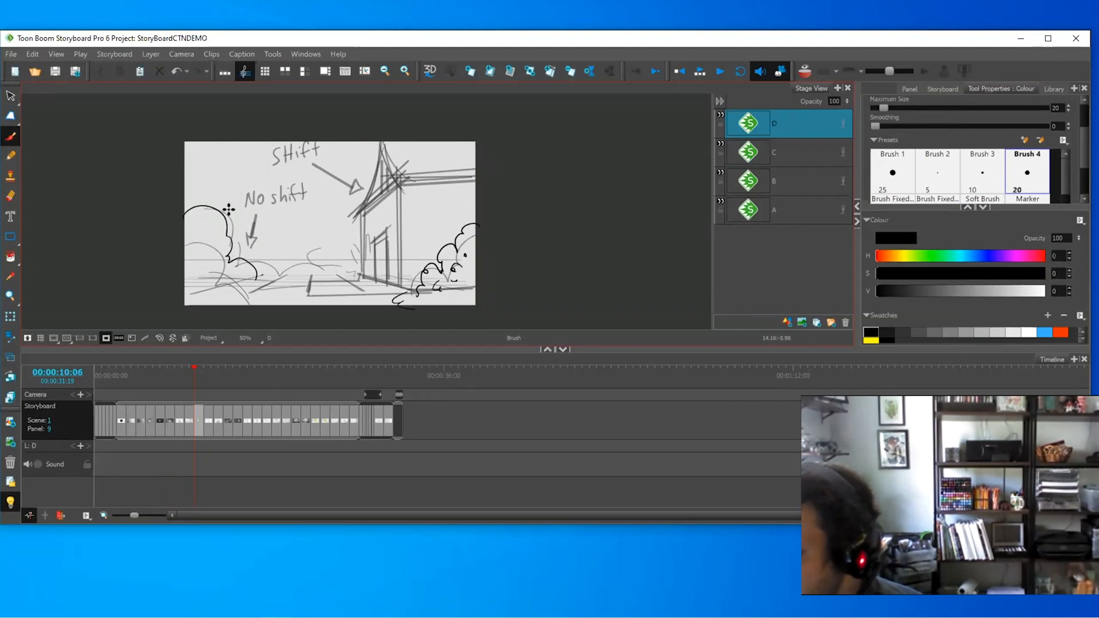
- Draw a branching tree trunk and more scalloped strokes at left, then select layer B
{"action": "left_click_drag", "start_coordinate": [232, 182], "coordinate": [221, 227]}
{"action": "left_click_drag", "start_coordinate": [235, 183], "coordinate": [248, 170]}
{"action": "mouse_move", "coordinate": [236, 188]}
{"action": "left_mouse_down"}
{"action": "mouse_move", "coordinate": [251, 172]}
{"action": "mouse_move", "coordinate": [225, 191]}
{"action": "mouse_move", "coordinate": [215, 228]}
{"action": "left_mouse_up"}
{"action": "key", "text": "alt+s"}
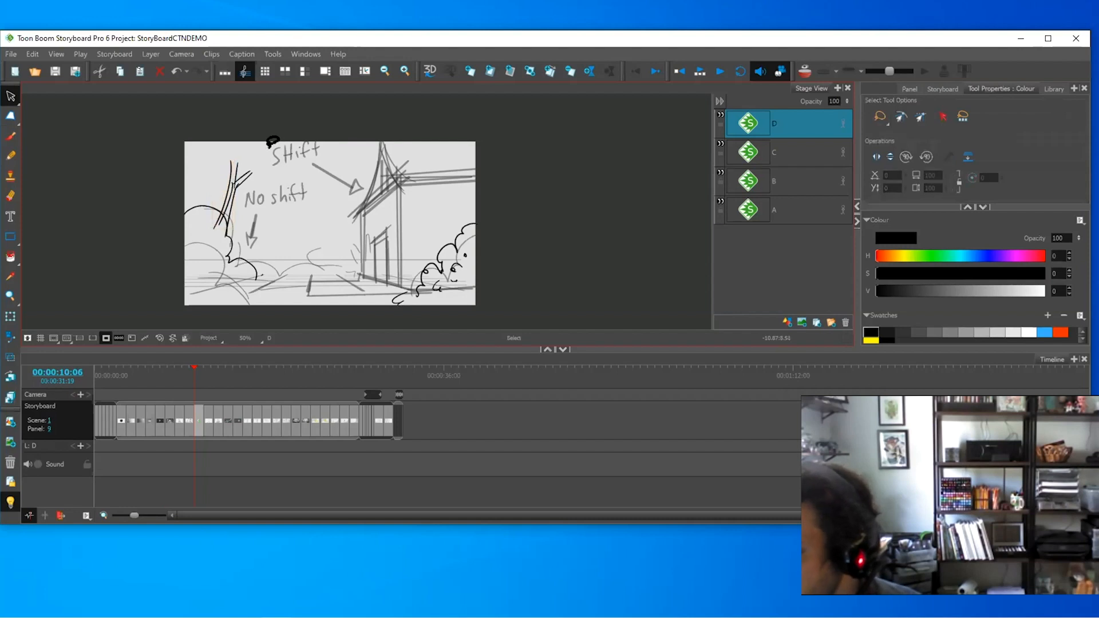
{"action": "key", "text": "alt+b"}
{"action": "mouse_move", "coordinate": [236, 185]}
{"action": "left_mouse_down"}
{"action": "mouse_move", "coordinate": [288, 147]}
{"action": "mouse_move", "coordinate": [277, 122]}
{"action": "left_mouse_up"}
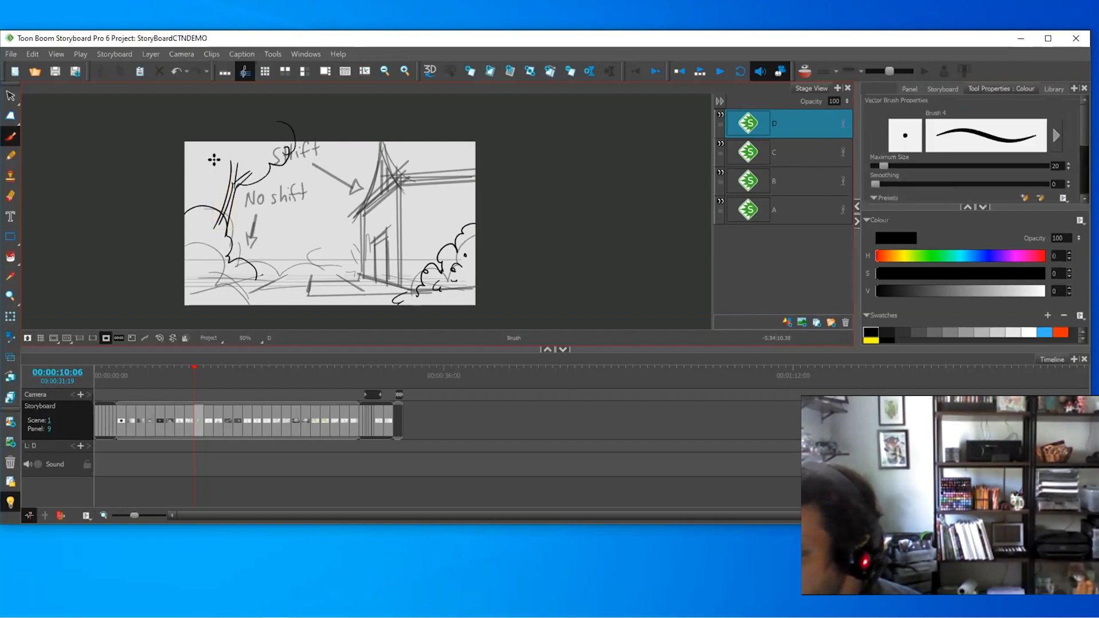
{"action": "left_click_drag", "start_coordinate": [175, 172], "coordinate": [205, 180]}
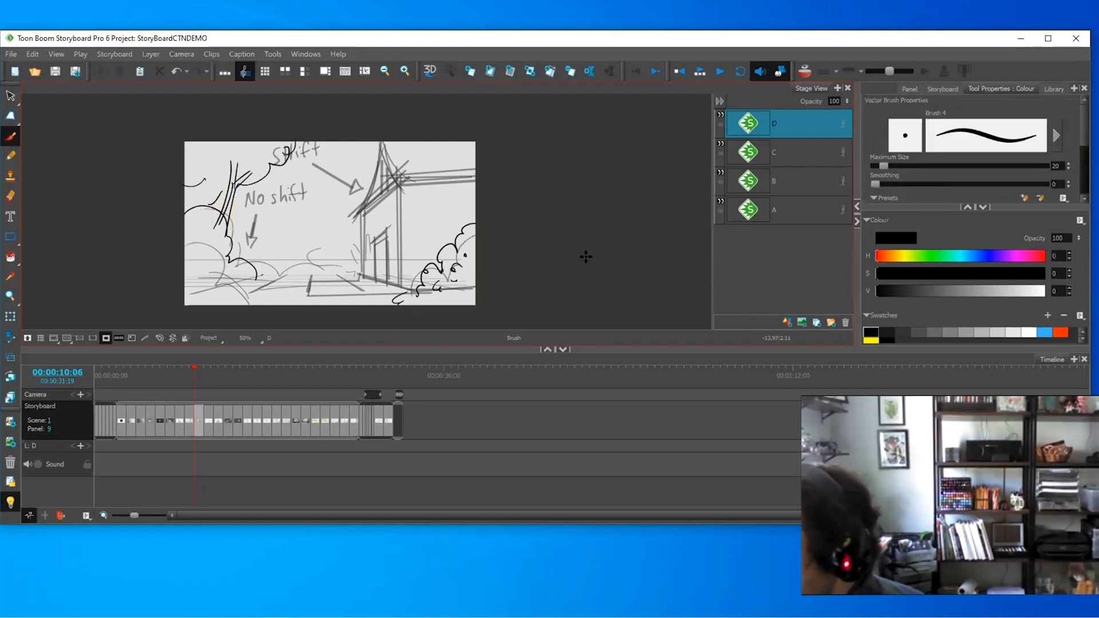
{"action": "left_click", "coordinate": [809, 150]}
{"action": "left_click", "coordinate": [756, 172]}
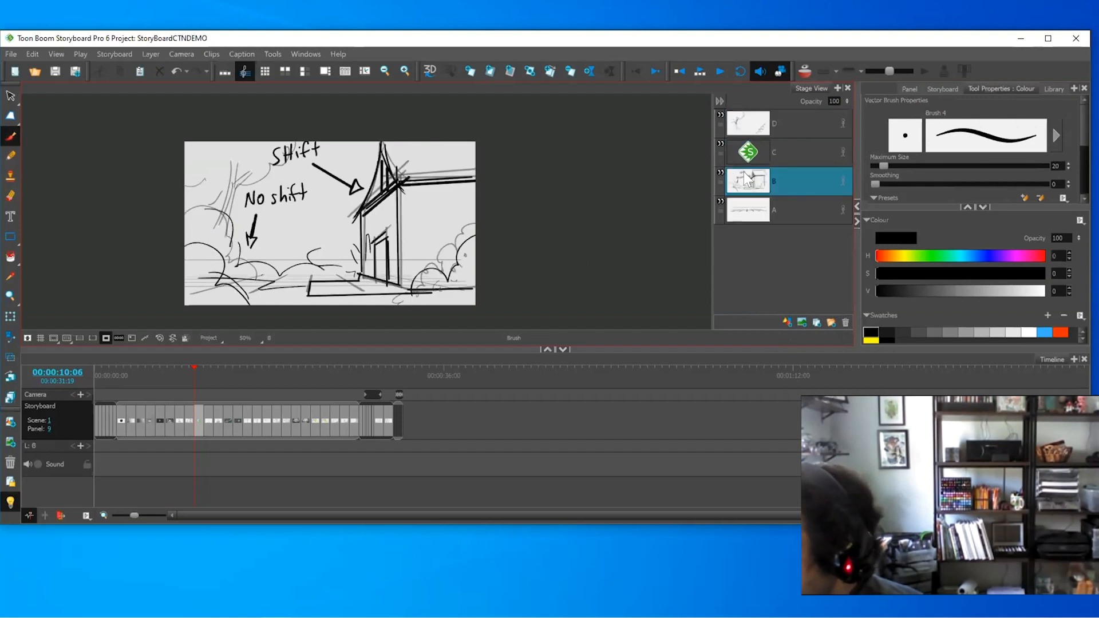
- Compare layers B, C and D by toggling visibility, then add a new layer E above B
{"action": "left_click", "coordinate": [721, 172]}
{"action": "left_click", "coordinate": [781, 154]}
{"action": "left_click", "coordinate": [790, 133]}
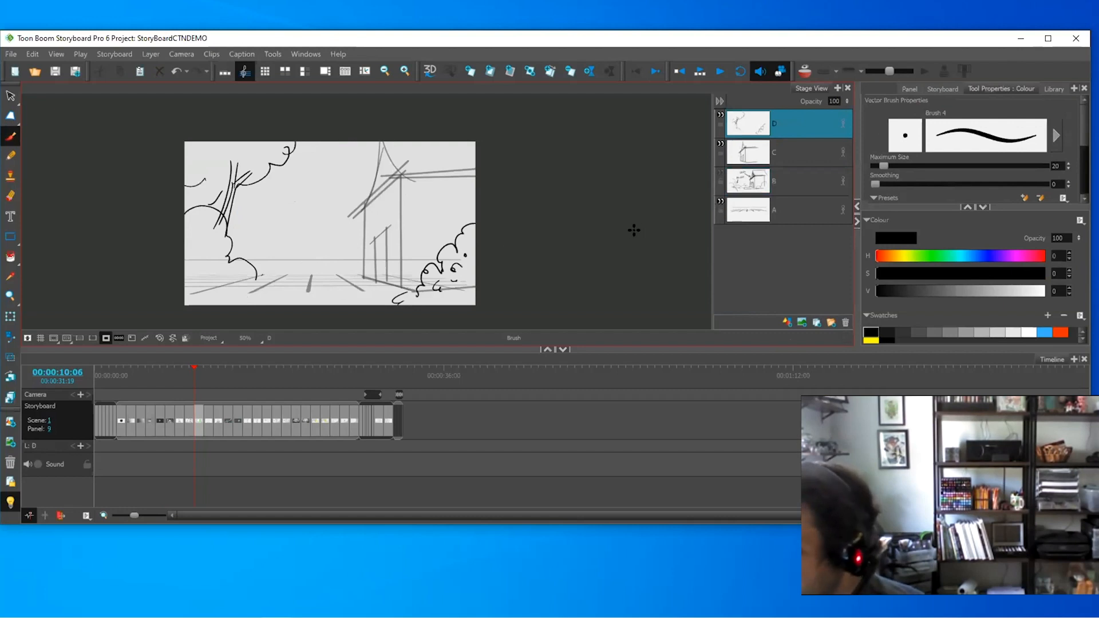
{"action": "left_click", "coordinate": [791, 148]}
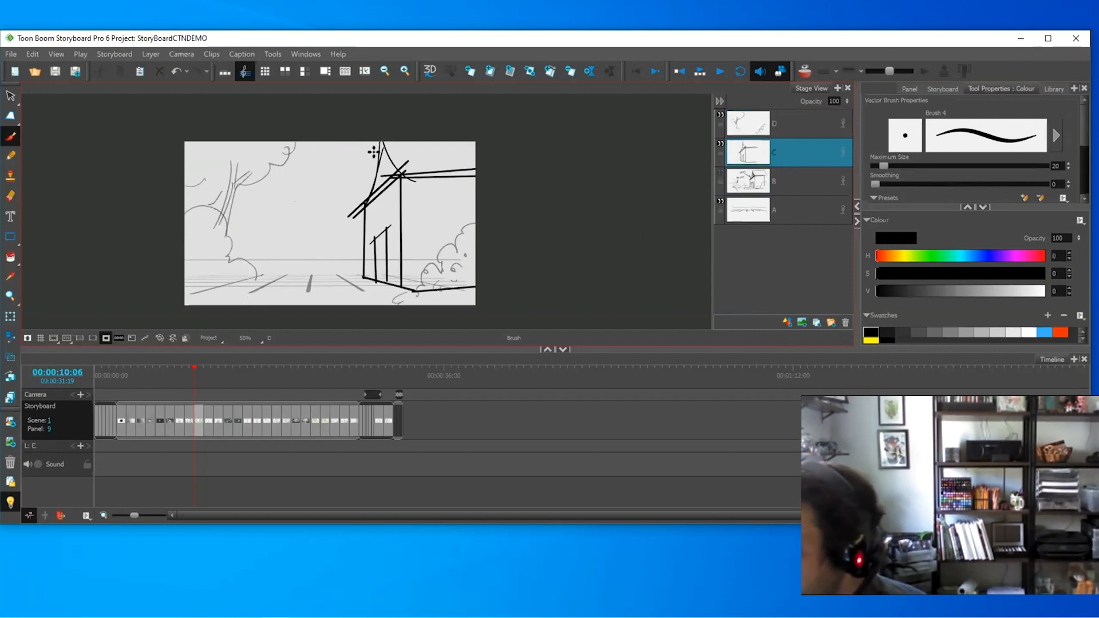
{"action": "left_click", "coordinate": [720, 146]}
{"action": "left_click", "coordinate": [720, 172]}
{"action": "right_click", "coordinate": [786, 172]}
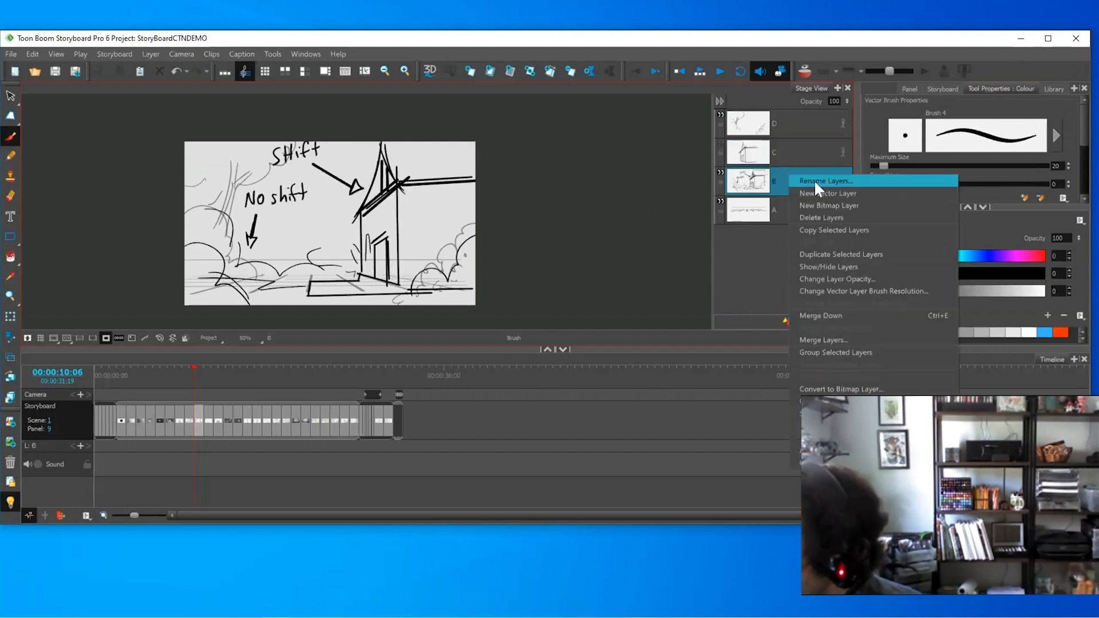
{"action": "left_click", "coordinate": [825, 193]}
{"action": "scroll", "coordinate": [397, 165], "scroll_direction": "up", "scroll_amount": 1}
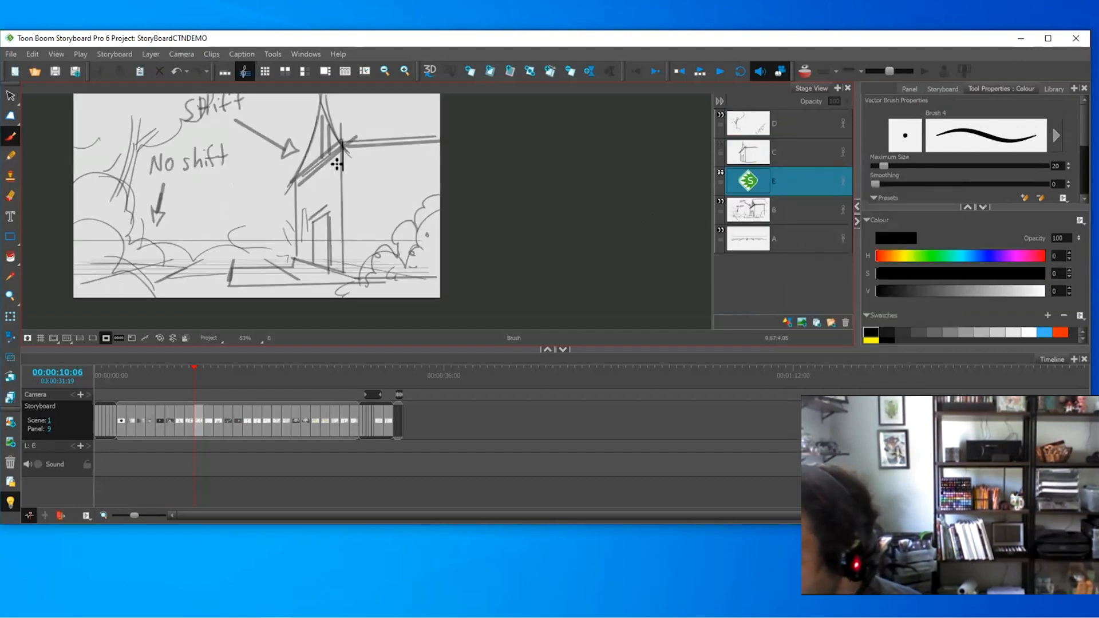
- Ink the tower's vertical edge, roof diagonals and ground line in bold black on layer E
{"action": "left_click_drag", "start_coordinate": [338, 164], "coordinate": [342, 272]}
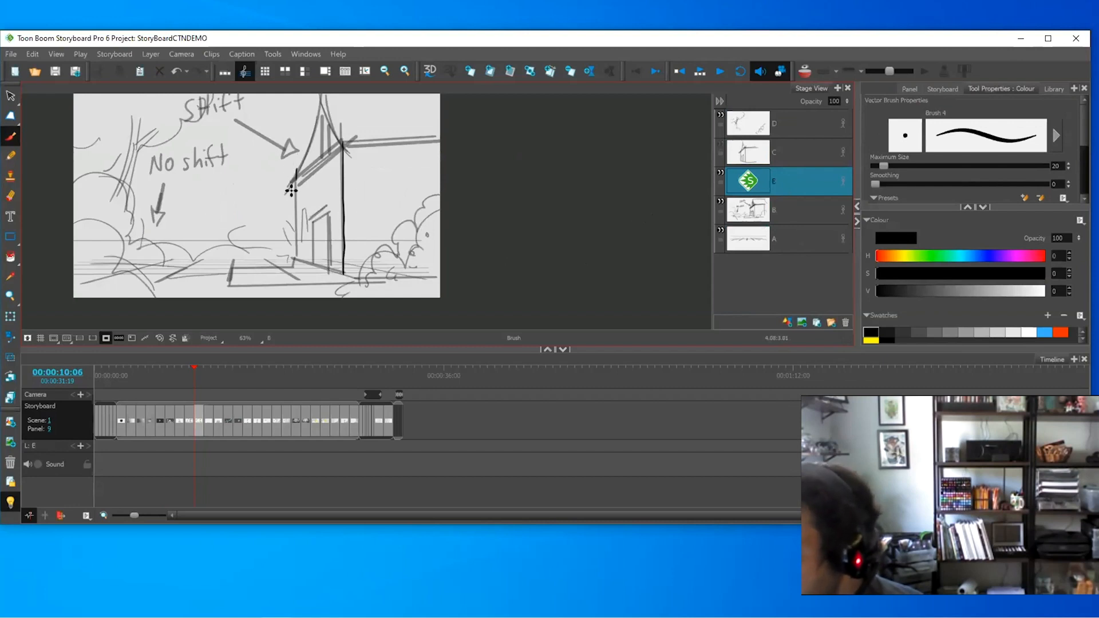
{"action": "left_click_drag", "start_coordinate": [349, 123], "coordinate": [279, 195]}
{"action": "left_click_drag", "start_coordinate": [344, 144], "coordinate": [492, 138]}
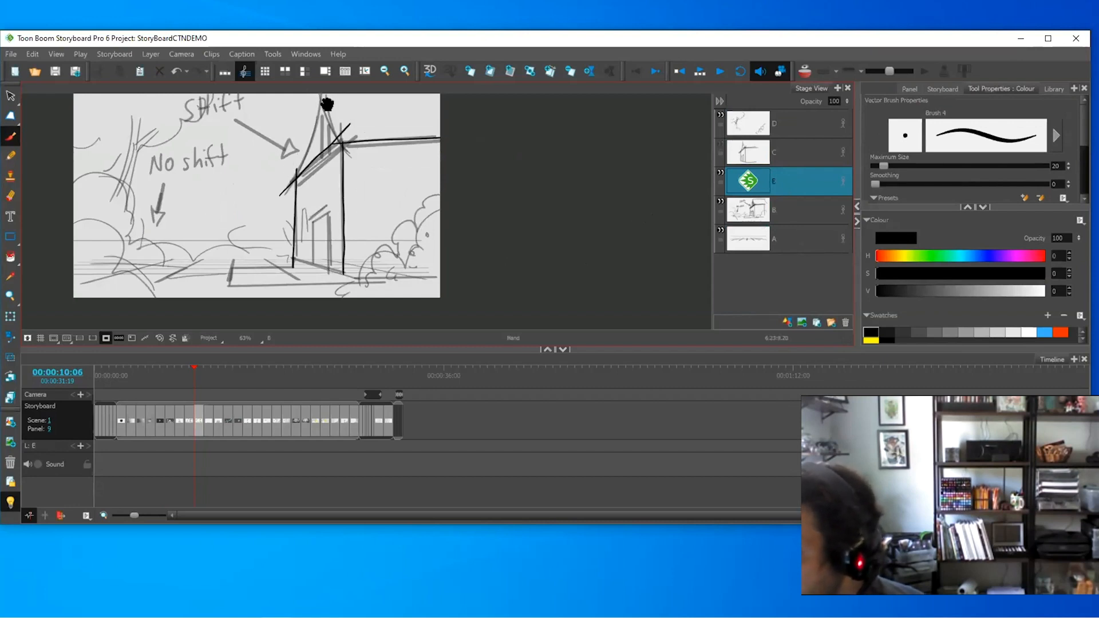
{"action": "left_click_drag", "start_coordinate": [327, 103], "coordinate": [361, 163]}
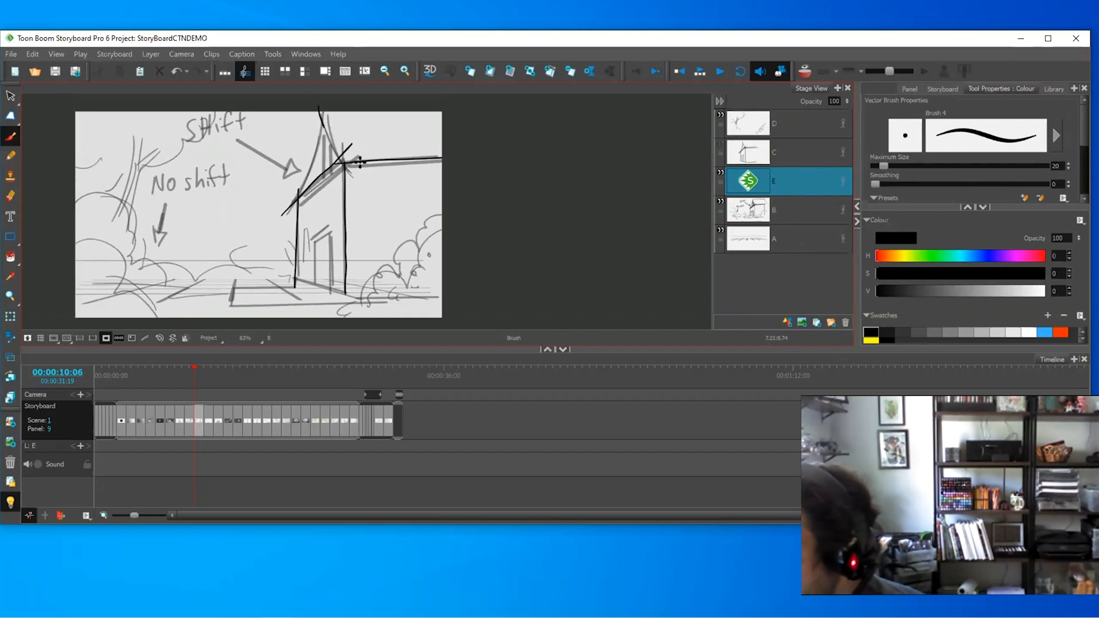
{"action": "left_click_drag", "start_coordinate": [322, 112], "coordinate": [292, 207]}
{"action": "mouse_move", "coordinate": [294, 277]}
{"action": "left_mouse_down"}
{"action": "mouse_move", "coordinate": [353, 298]}
{"action": "mouse_move", "coordinate": [499, 293]}
{"action": "left_mouse_up"}
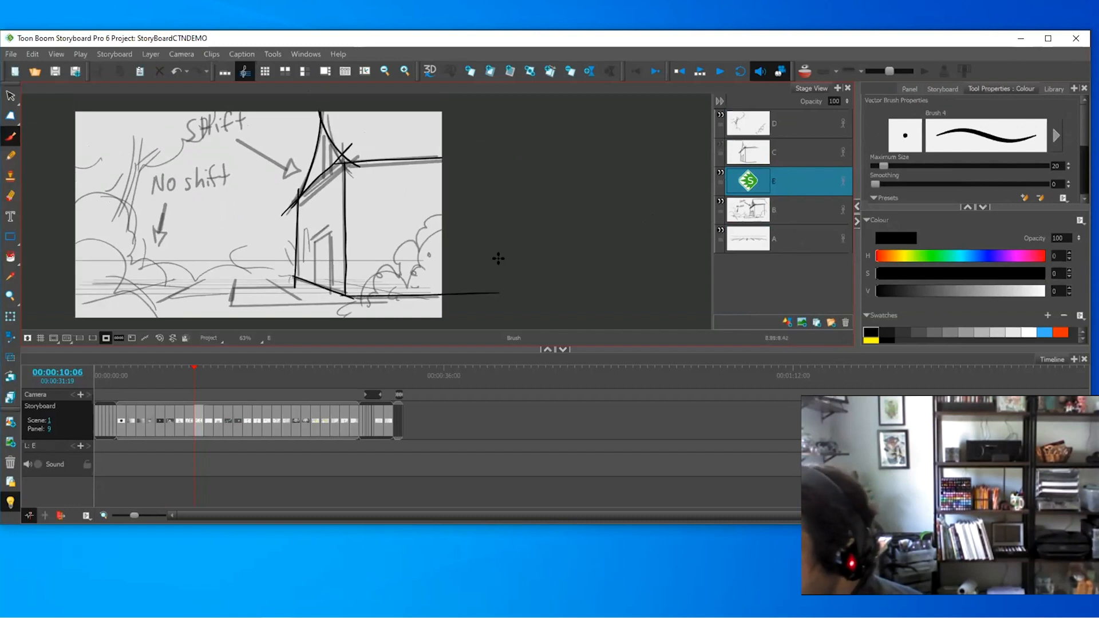
- Outline the tower's doorway, then make layer C active and hide layer E
{"action": "left_click_drag", "start_coordinate": [314, 229], "coordinate": [314, 279]}
{"action": "left_click_drag", "start_coordinate": [308, 243], "coordinate": [329, 222]}
{"action": "left_click_drag", "start_coordinate": [328, 222], "coordinate": [332, 280]}
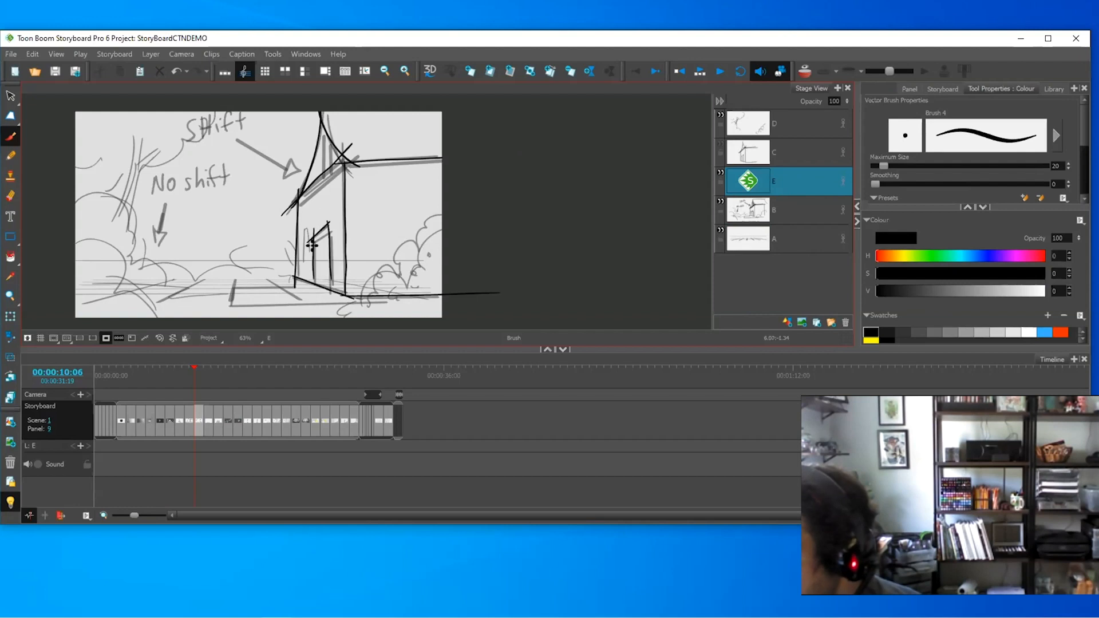
{"action": "left_click_drag", "start_coordinate": [309, 240], "coordinate": [309, 261]}
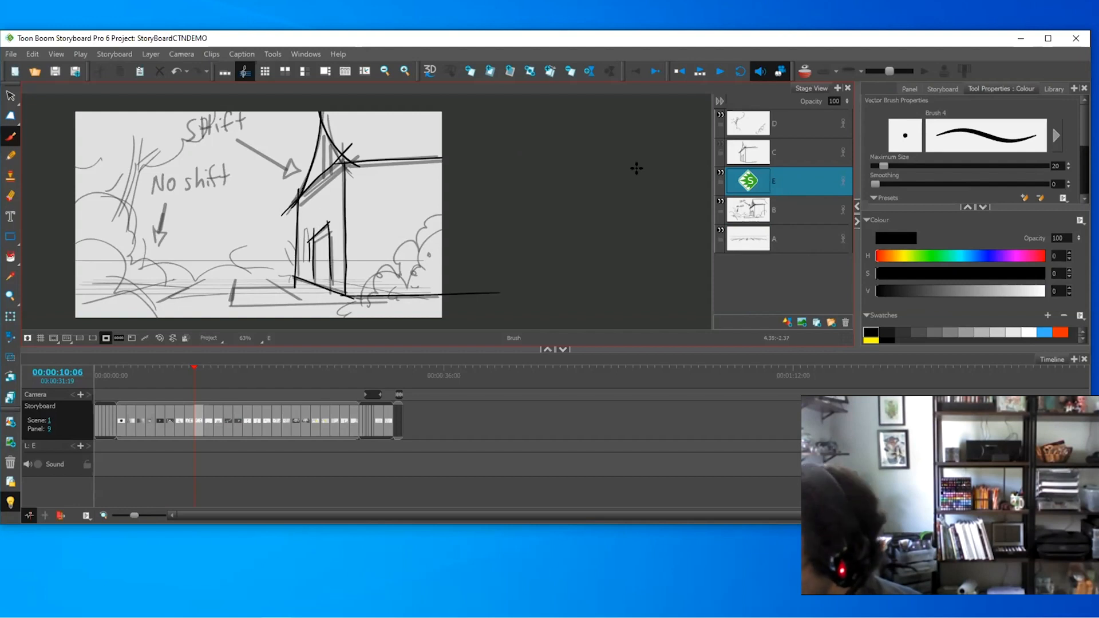
{"action": "left_click", "coordinate": [775, 150]}
{"action": "left_click", "coordinate": [721, 173]}
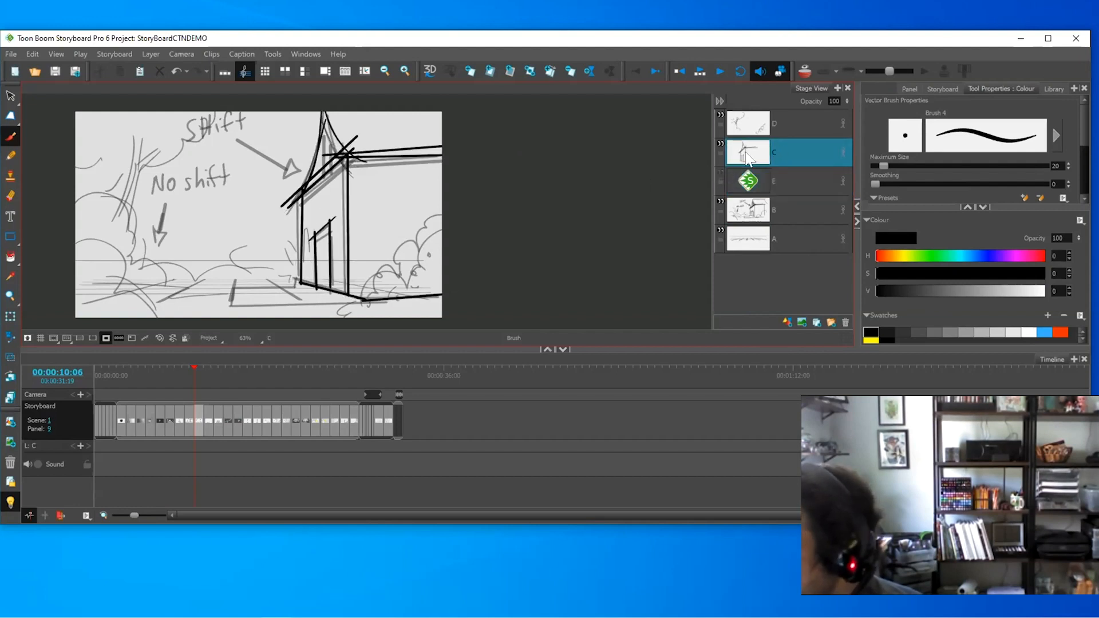
- Zoom out and move ahead to the EFFECTS panel, zooming in on it
{"action": "key", "text": "1"}
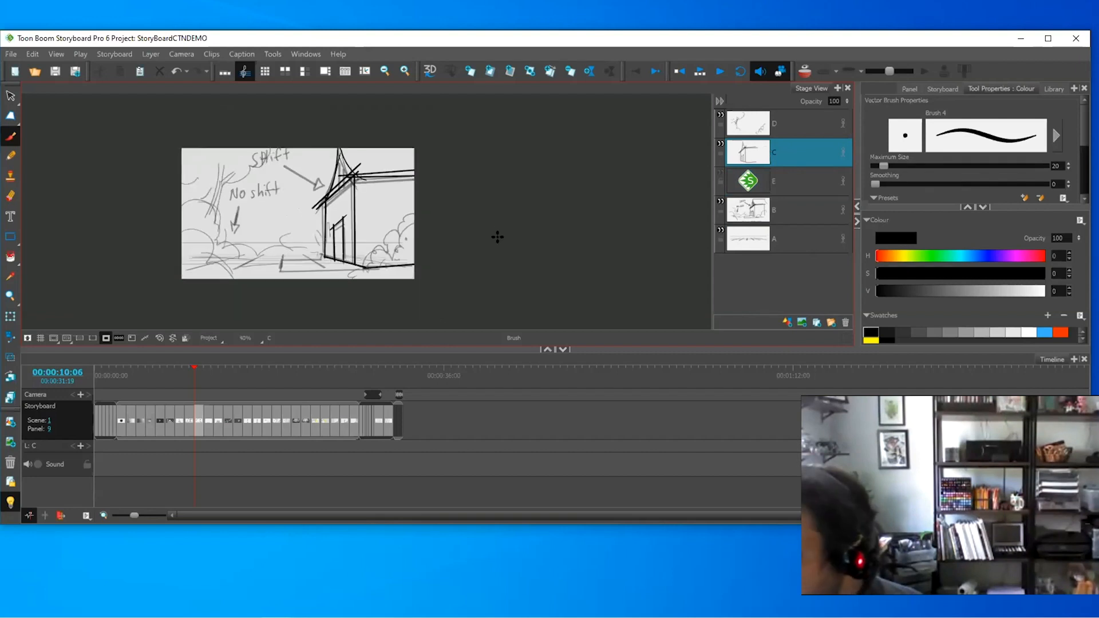
{"action": "key", "text": "Right"}
{"action": "key", "text": "Left"}
{"action": "key", "text": "Left"}
{"action": "key", "text": "Right"}
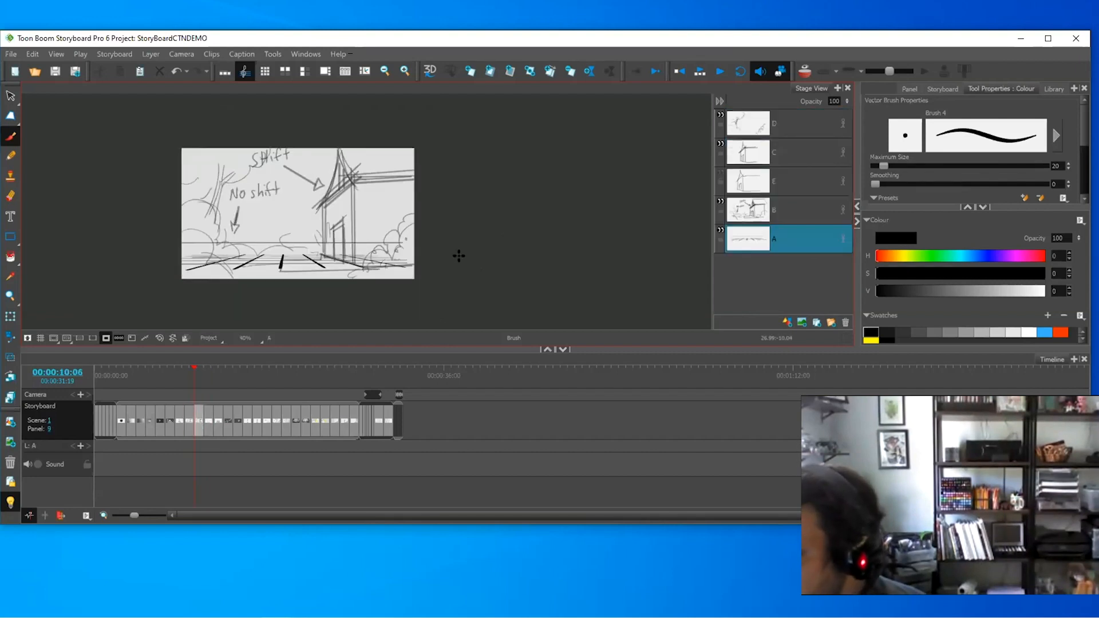
{"action": "key", "text": "Right"}
{"action": "key", "text": "2"}
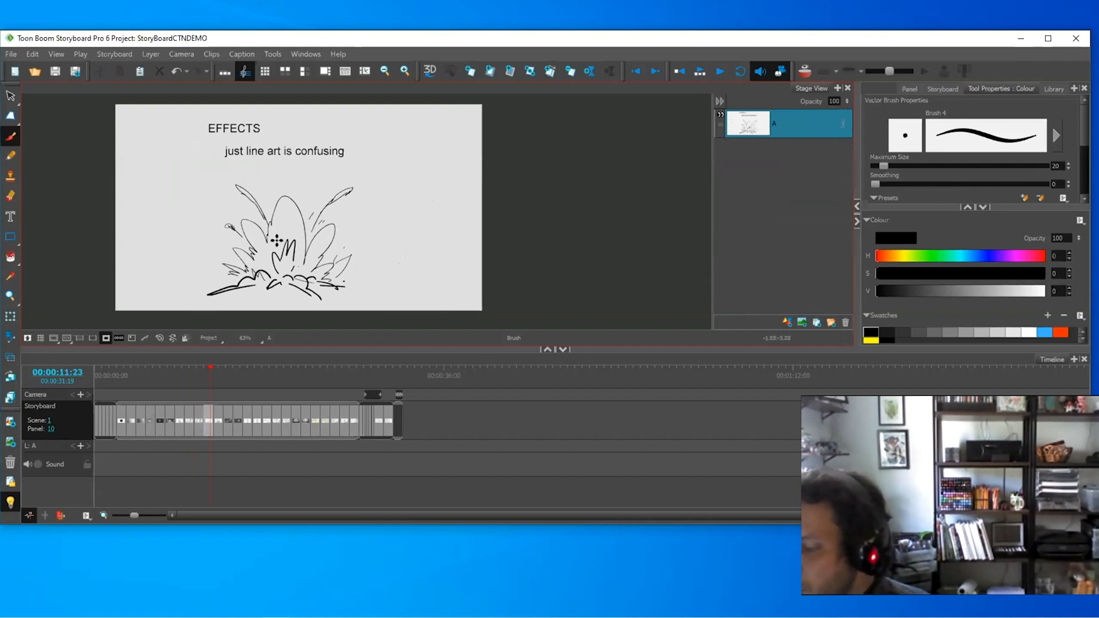
- Compare the untoned and toned explosion panels, then advance to panel 12, LIGHTNING TIP
{"action": "key", "text": "period"}
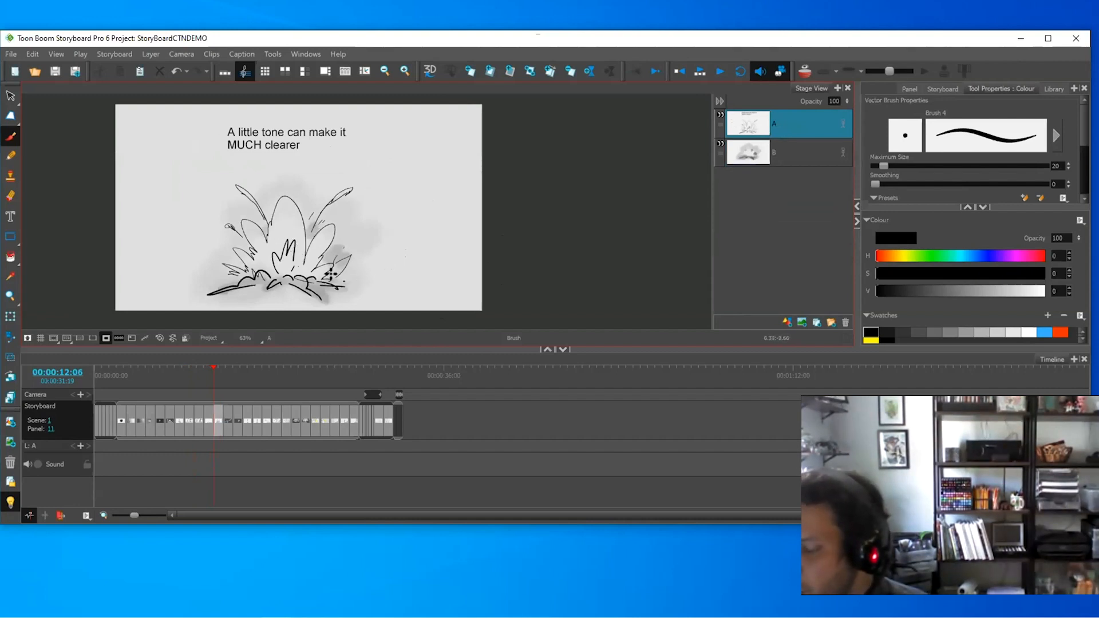
{"action": "key", "text": "comma"}
{"action": "key", "text": "period"}
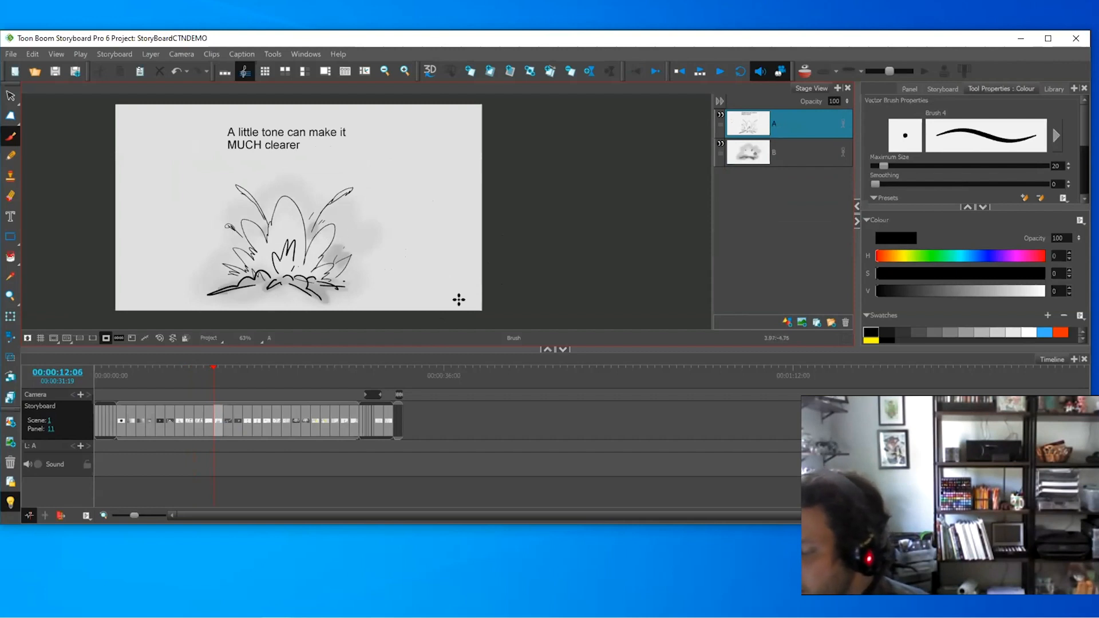
{"action": "key", "text": "period"}
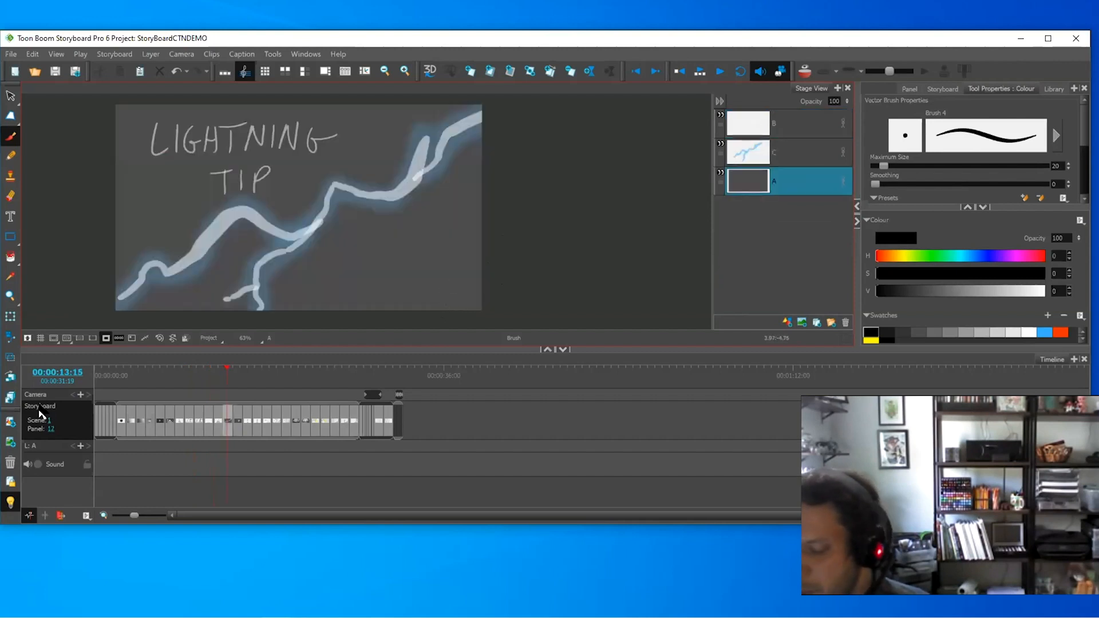
- Add a new panel after the lightning tip and give it a new vector layer B
{"action": "left_click", "coordinate": [549, 72]}
{"action": "left_click", "coordinate": [781, 133]}
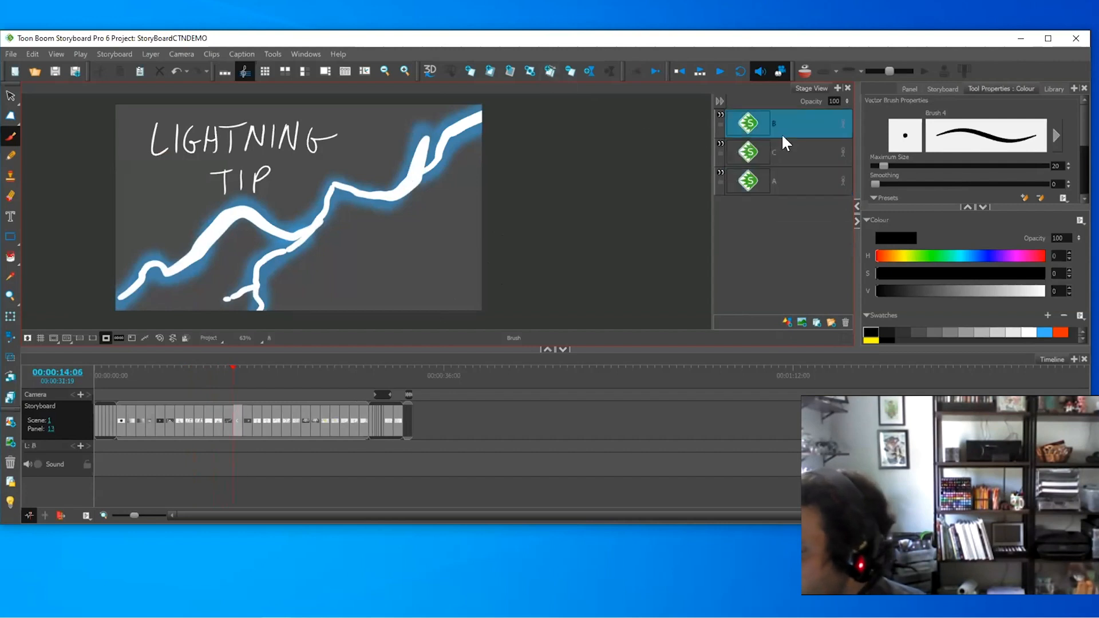
{"action": "right_click", "coordinate": [792, 122]}
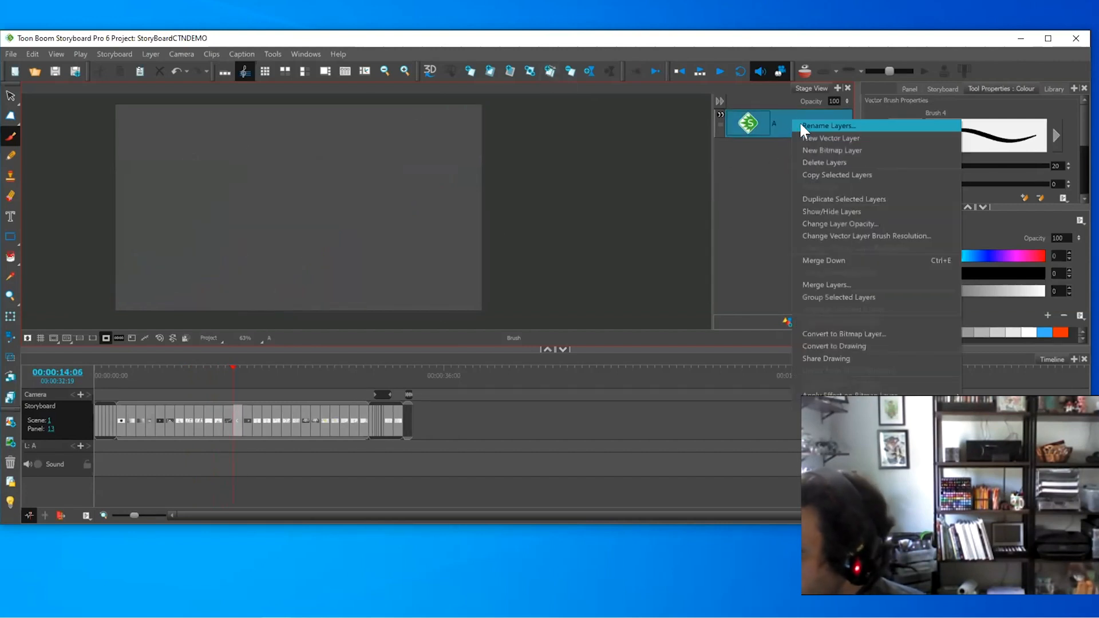
{"action": "left_click", "coordinate": [813, 138]}
- Set a white brush at size 204 and paint the main lightning bolt down-left
{"action": "left_click_drag", "start_coordinate": [1080, 143], "coordinate": [1074, 163]}
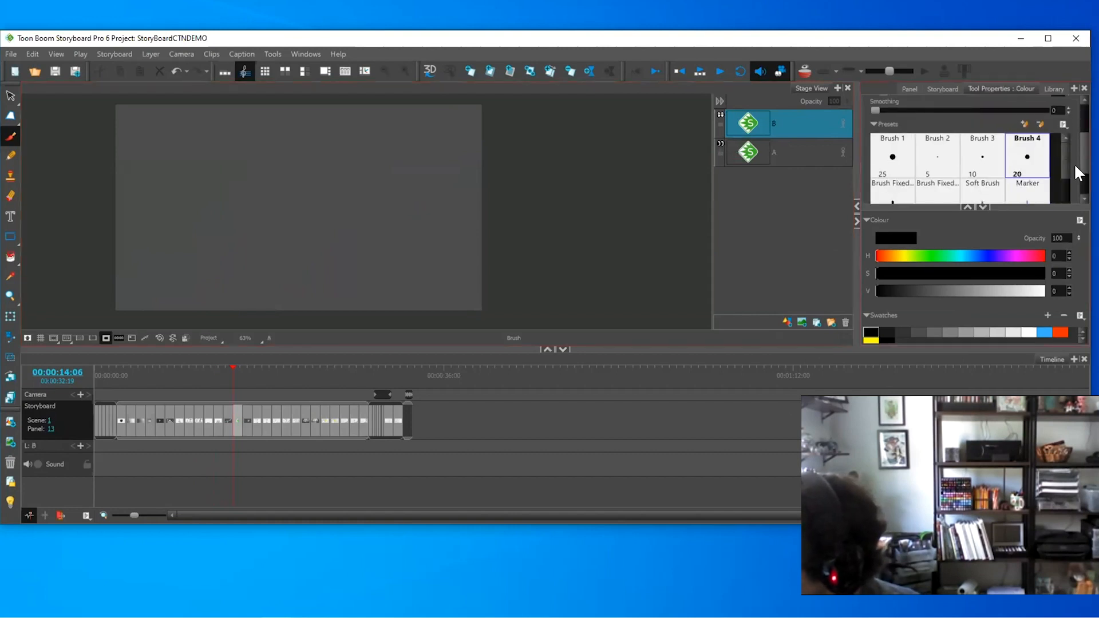
{"action": "scroll", "coordinate": [1069, 154], "scroll_direction": "up", "scroll_amount": 2}
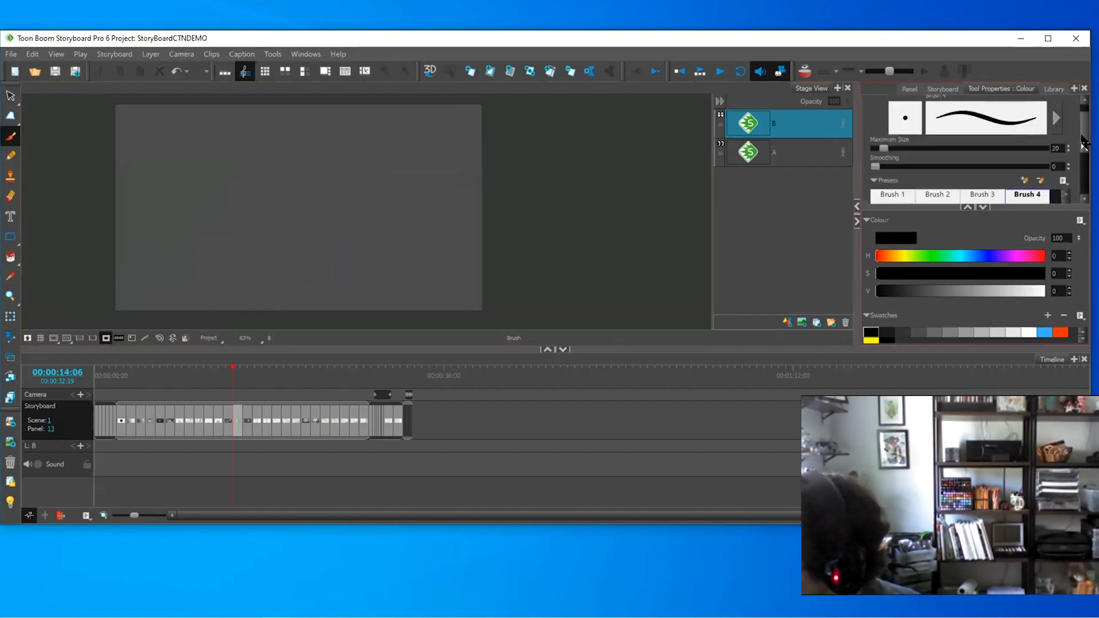
{"action": "left_click_drag", "start_coordinate": [900, 148], "coordinate": [963, 149]}
{"action": "left_click", "coordinate": [1029, 332]}
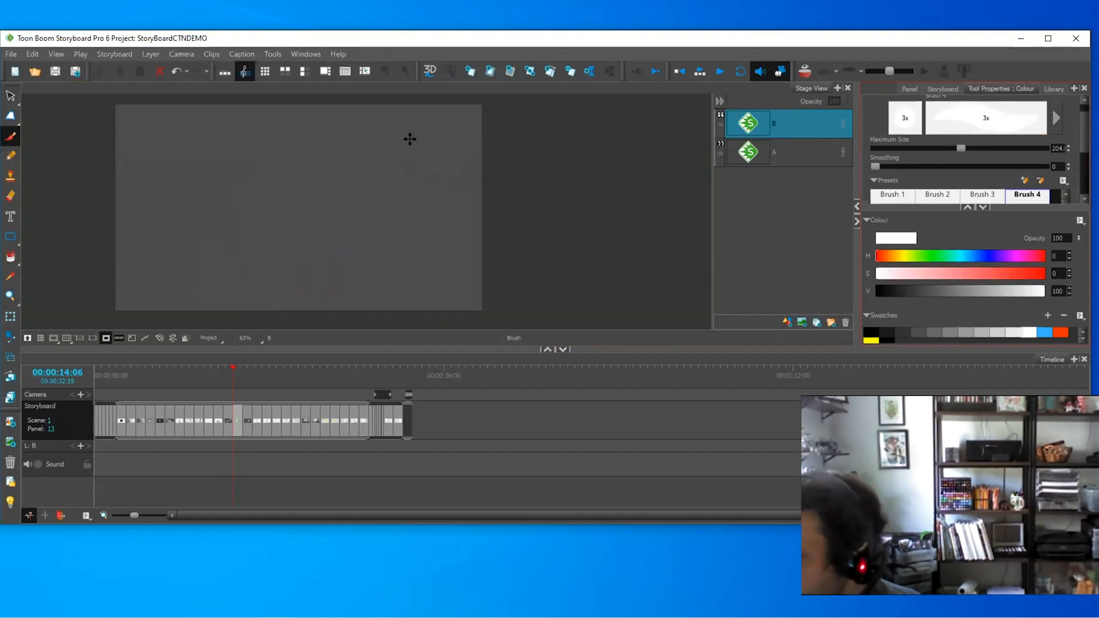
{"action": "mouse_move", "coordinate": [421, 139]}
{"action": "left_mouse_down"}
{"action": "mouse_move", "coordinate": [376, 193]}
{"action": "mouse_move", "coordinate": [318, 247]}
{"action": "left_mouse_up"}
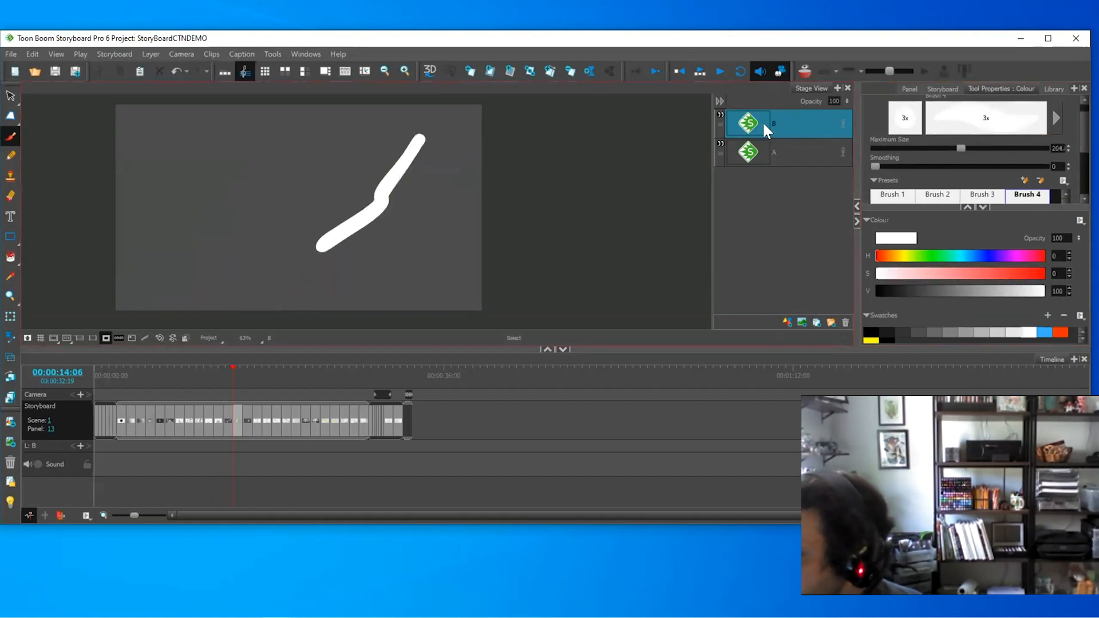
{"action": "key", "text": "ctrl+z"}
{"action": "key", "text": "2"}
{"action": "left_click_drag", "start_coordinate": [424, 150], "coordinate": [411, 161]}
{"action": "mouse_move", "coordinate": [399, 182]}
{"action": "left_mouse_down"}
{"action": "mouse_move", "coordinate": [340, 212]}
{"action": "mouse_move", "coordinate": [333, 236]}
{"action": "mouse_move", "coordinate": [323, 229]}
{"action": "mouse_move", "coordinate": [264, 247]}
{"action": "mouse_move", "coordinate": [146, 309]}
{"action": "left_mouse_up"}
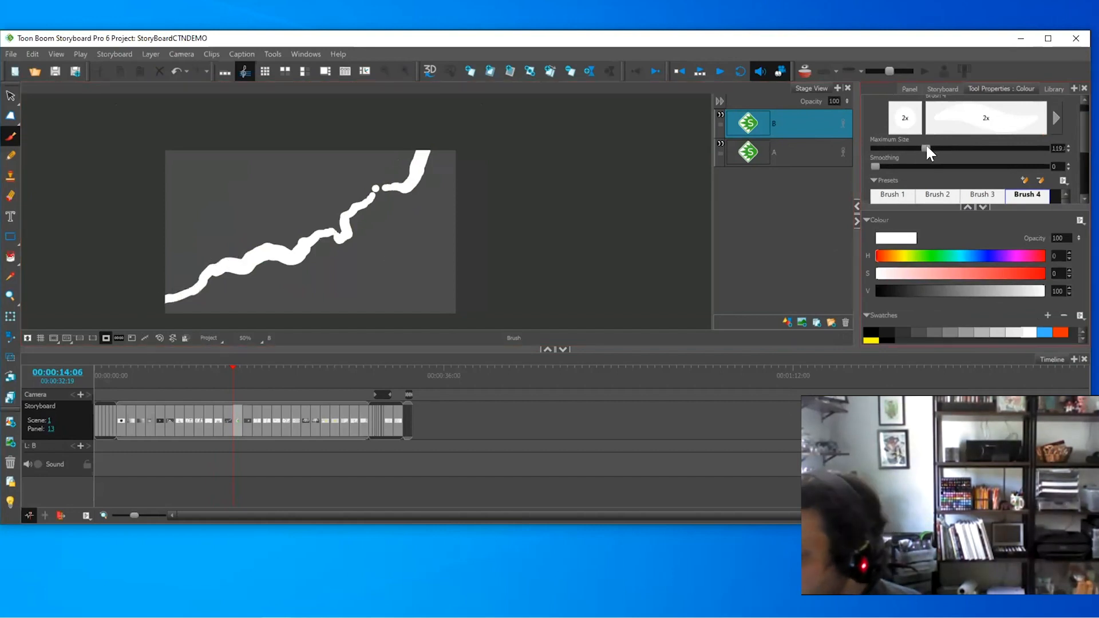
- Paint forks off the bolt, shrinking the brush to about 51 for thinner branches
{"action": "right_click", "coordinate": [293, 266]}
{"action": "left_click", "coordinate": [293, 246]}
{"action": "mouse_move", "coordinate": [294, 246]}
{"action": "left_mouse_down"}
{"action": "mouse_move", "coordinate": [276, 295]}
{"action": "mouse_move", "coordinate": [247, 326]}
{"action": "left_mouse_up"}
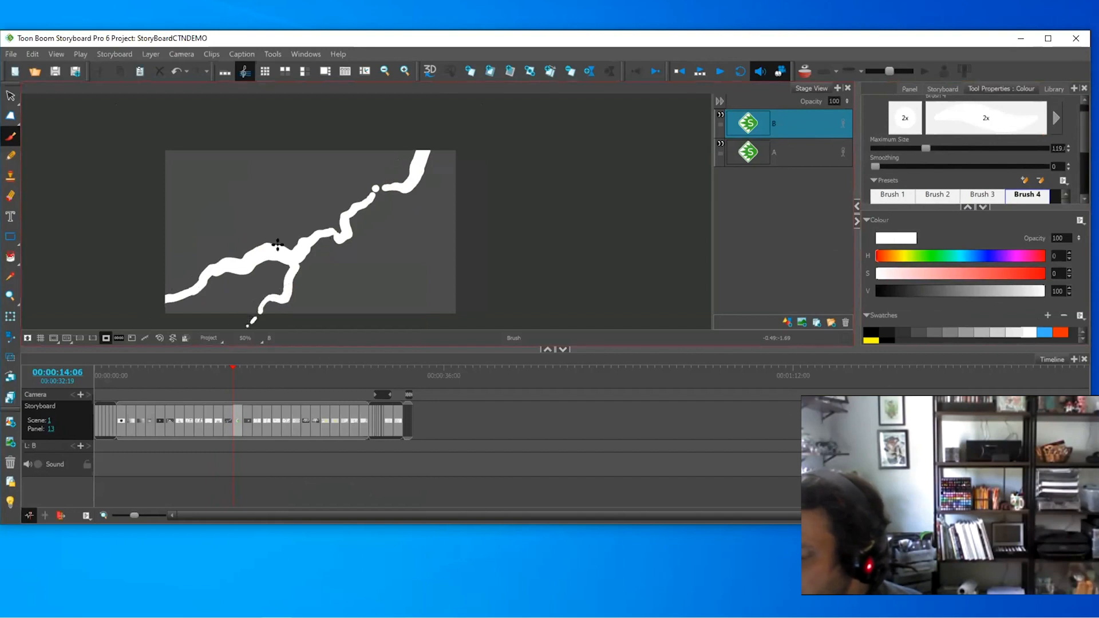
{"action": "mouse_move", "coordinate": [256, 248]}
{"action": "left_mouse_down"}
{"action": "mouse_move", "coordinate": [240, 229]}
{"action": "mouse_move", "coordinate": [207, 236]}
{"action": "mouse_move", "coordinate": [187, 216]}
{"action": "mouse_move", "coordinate": [156, 249]}
{"action": "left_mouse_up"}
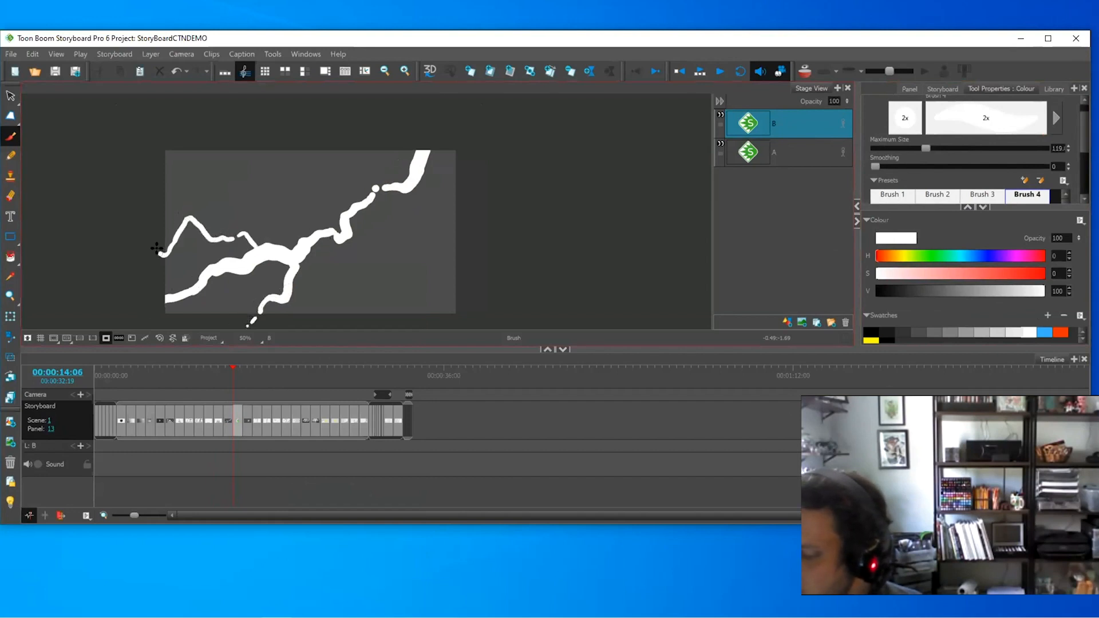
{"action": "left_click_drag", "start_coordinate": [924, 149], "coordinate": [887, 149]}
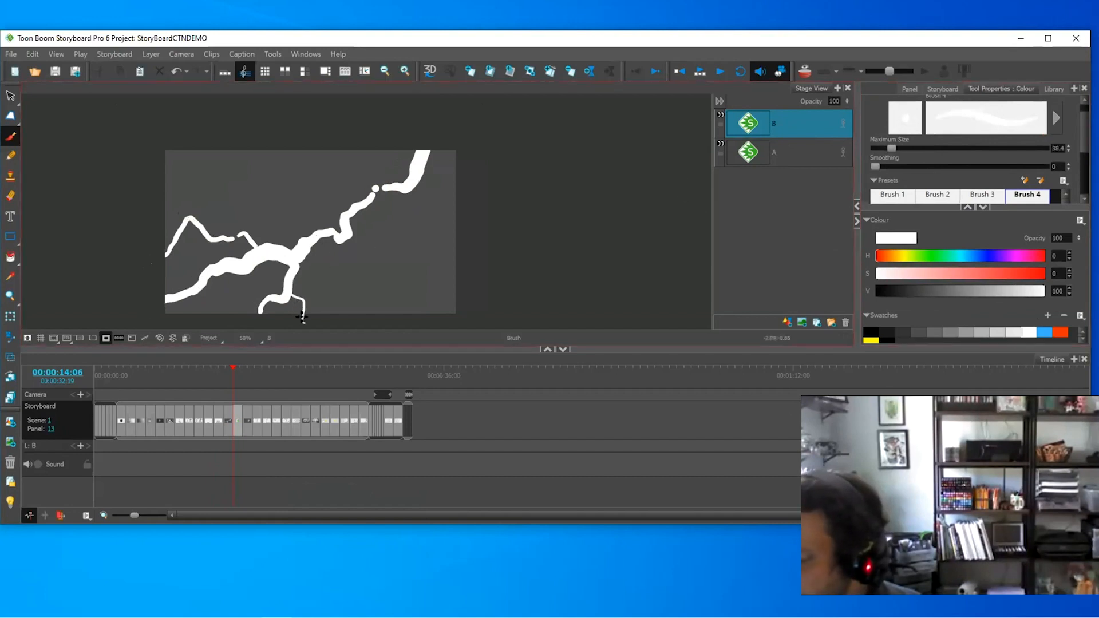
{"action": "mouse_move", "coordinate": [226, 214]}
{"action": "left_mouse_down"}
{"action": "mouse_move", "coordinate": [215, 191]}
{"action": "mouse_move", "coordinate": [195, 196]}
{"action": "mouse_move", "coordinate": [179, 217]}
{"action": "left_mouse_up"}
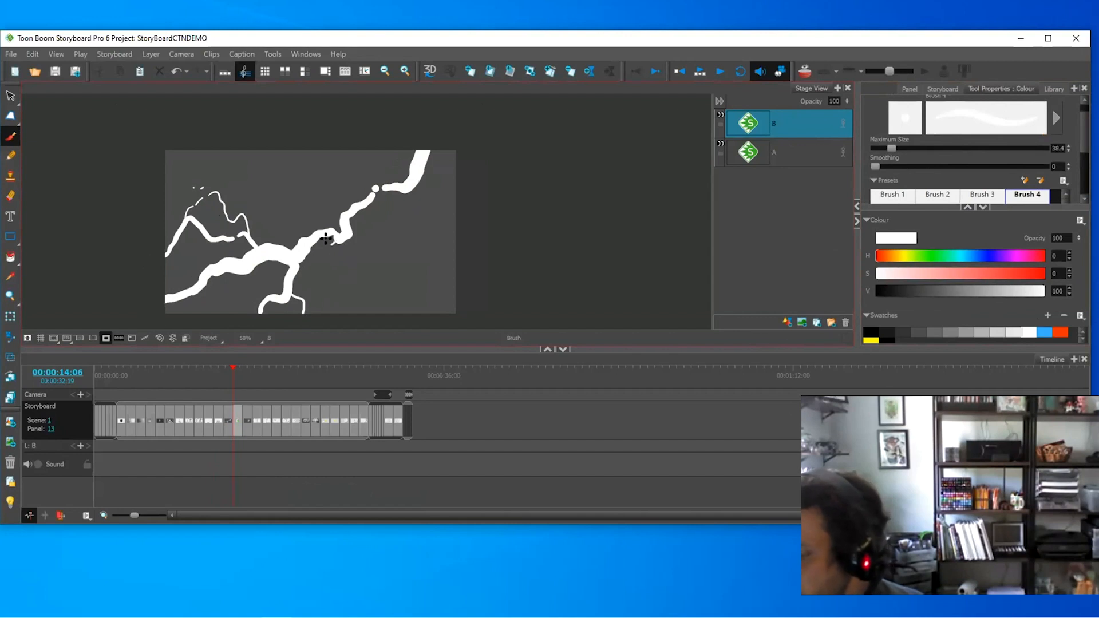
- Add a new vector layer C and place it below layer B
{"action": "right_click", "coordinate": [786, 118]}
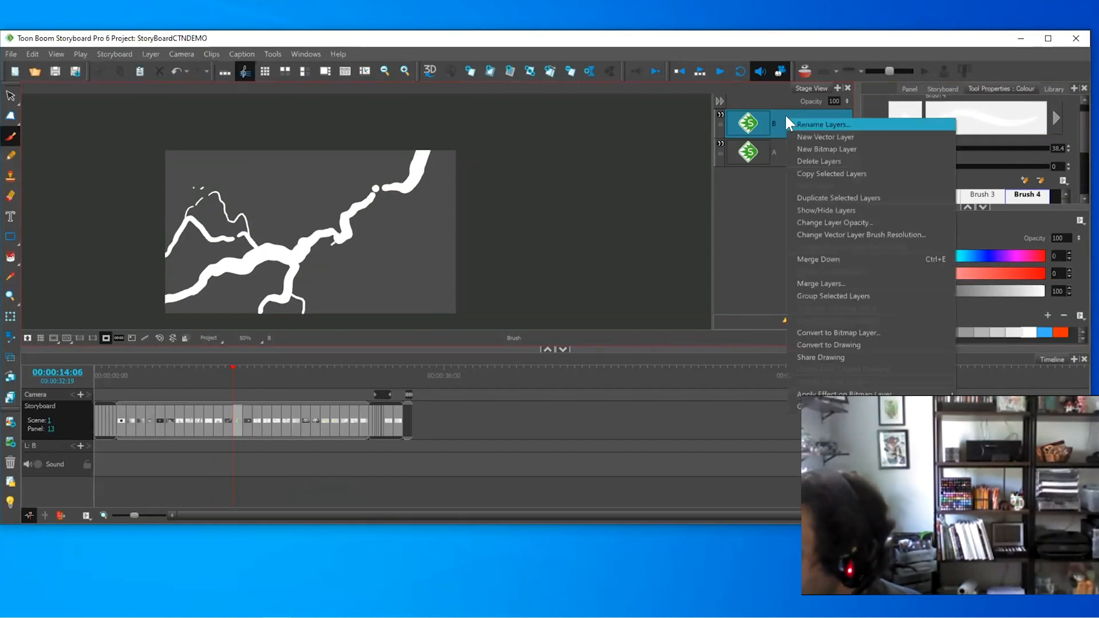
{"action": "left_click", "coordinate": [828, 136]}
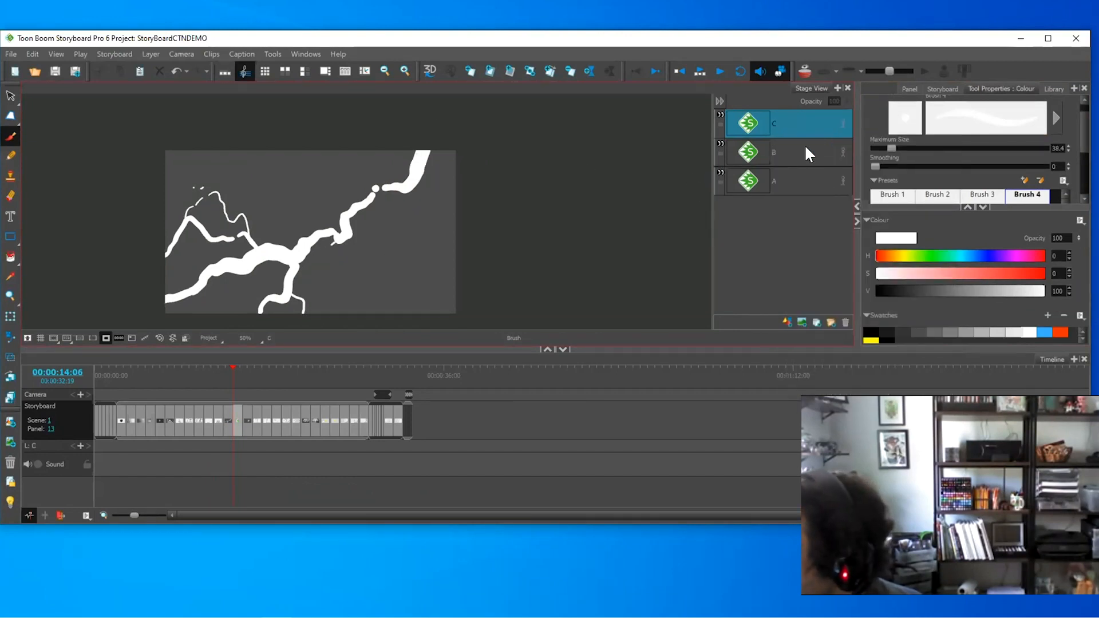
{"action": "left_click_drag", "start_coordinate": [805, 147], "coordinate": [807, 153]}
- Paint a blue glow along the bolt with a greatly enlarged Soft Brush
{"action": "left_click", "coordinate": [1044, 331]}
{"action": "mouse_move", "coordinate": [1083, 143]}
{"action": "left_mouse_down"}
{"action": "mouse_move", "coordinate": [1082, 168]}
{"action": "mouse_move", "coordinate": [1076, 108]}
{"action": "left_mouse_up"}
{"action": "left_click", "coordinate": [980, 183]}
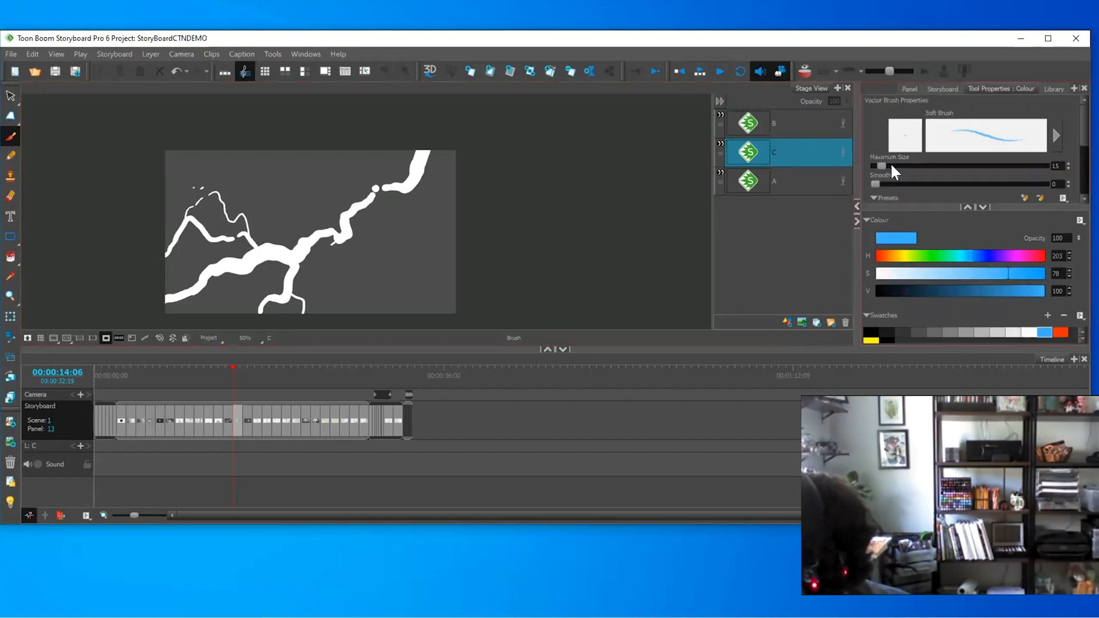
{"action": "left_click_drag", "start_coordinate": [892, 166], "coordinate": [980, 167]}
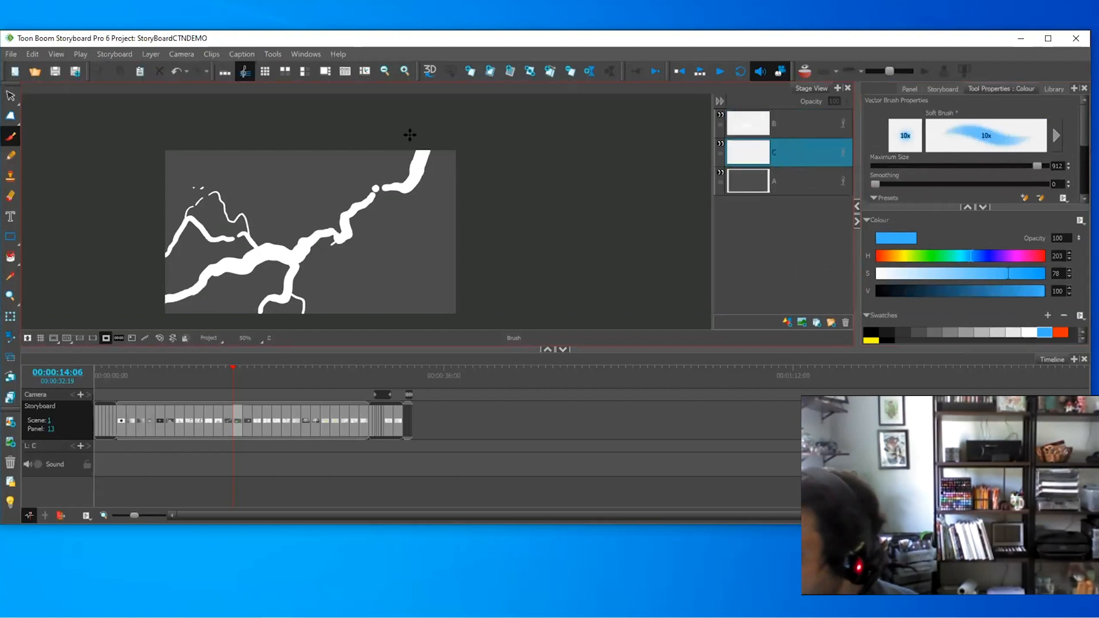
{"action": "mouse_move", "coordinate": [427, 138]}
{"action": "left_mouse_down"}
{"action": "mouse_move", "coordinate": [400, 181]}
{"action": "mouse_move", "coordinate": [365, 184]}
{"action": "mouse_move", "coordinate": [326, 241]}
{"action": "mouse_move", "coordinate": [316, 228]}
{"action": "mouse_move", "coordinate": [292, 246]}
{"action": "mouse_move", "coordinate": [249, 240]}
{"action": "mouse_move", "coordinate": [205, 188]}
{"action": "mouse_move", "coordinate": [160, 256]}
{"action": "mouse_move", "coordinate": [197, 235]}
{"action": "mouse_move", "coordinate": [256, 246]}
{"action": "mouse_move", "coordinate": [238, 267]}
{"action": "mouse_move", "coordinate": [208, 265]}
{"action": "mouse_move", "coordinate": [169, 295]}
{"action": "mouse_move", "coordinate": [258, 250]}
{"action": "mouse_move", "coordinate": [292, 250]}
{"action": "mouse_move", "coordinate": [256, 313]}
{"action": "mouse_move", "coordinate": [307, 304]}
{"action": "left_mouse_up"}
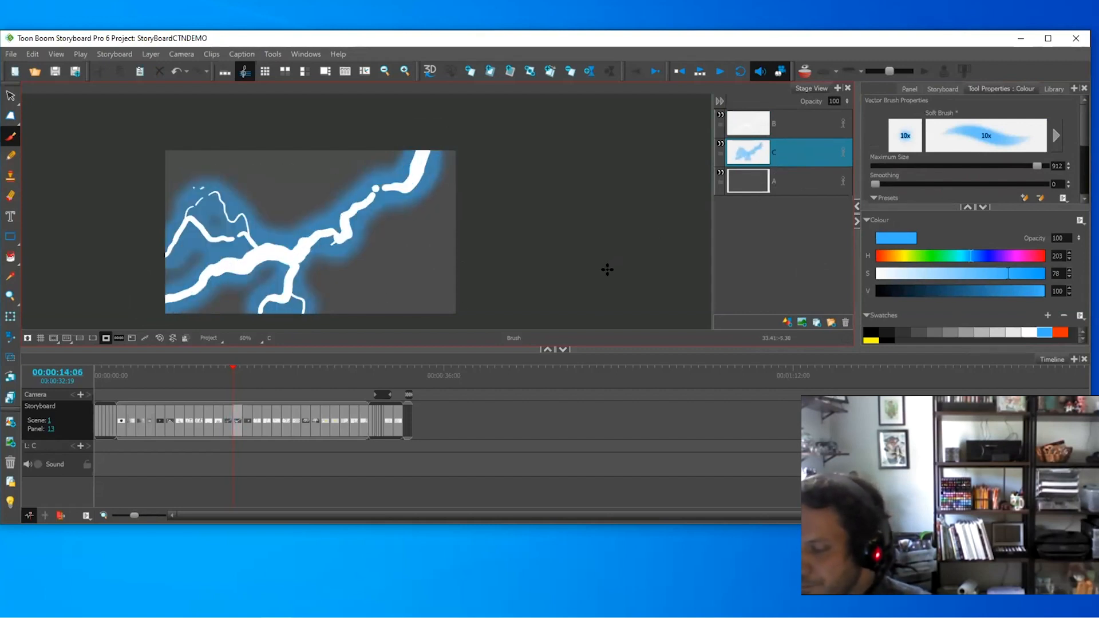
- On layer B, draw a thin black zigzag using the Brush 3 preset
{"action": "left_click", "coordinate": [786, 123]}
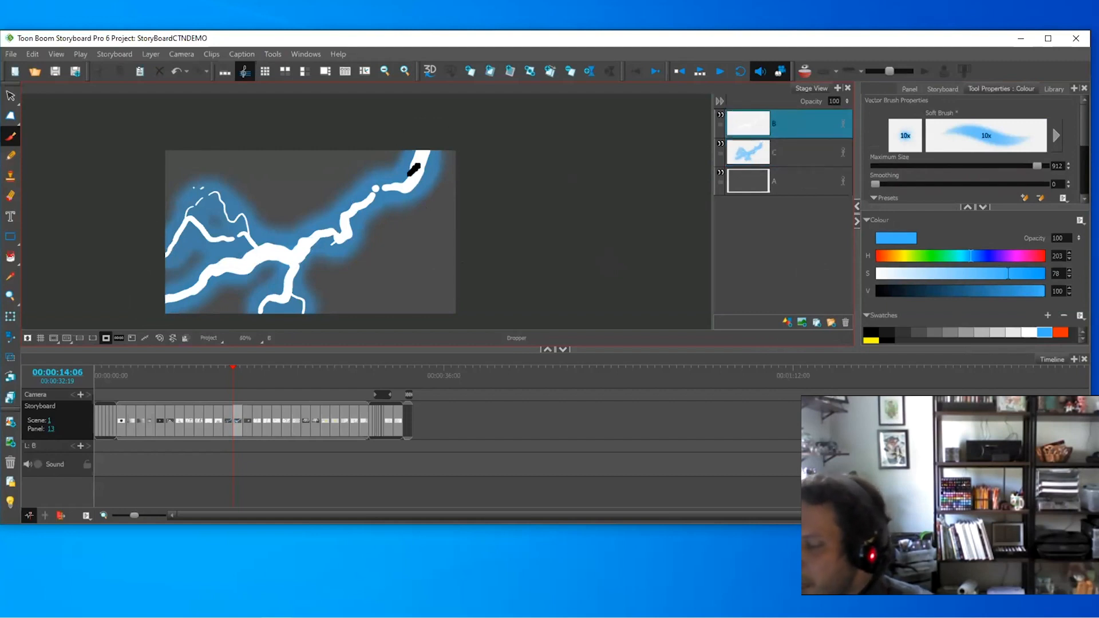
{"action": "left_click", "coordinate": [871, 332]}
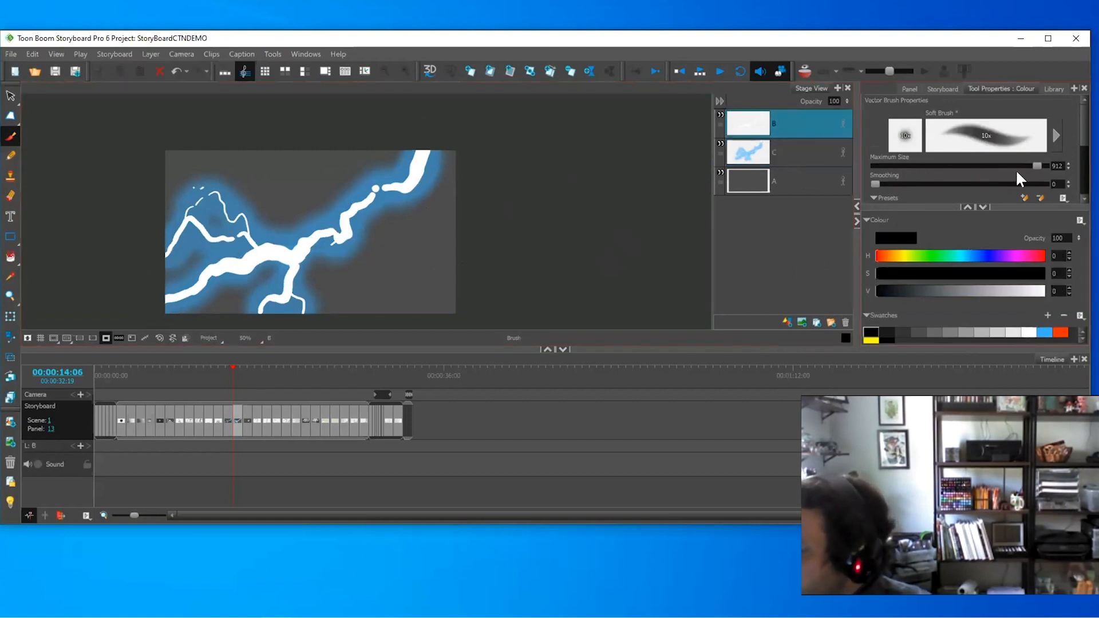
{"action": "left_click_drag", "start_coordinate": [1081, 139], "coordinate": [1077, 158]}
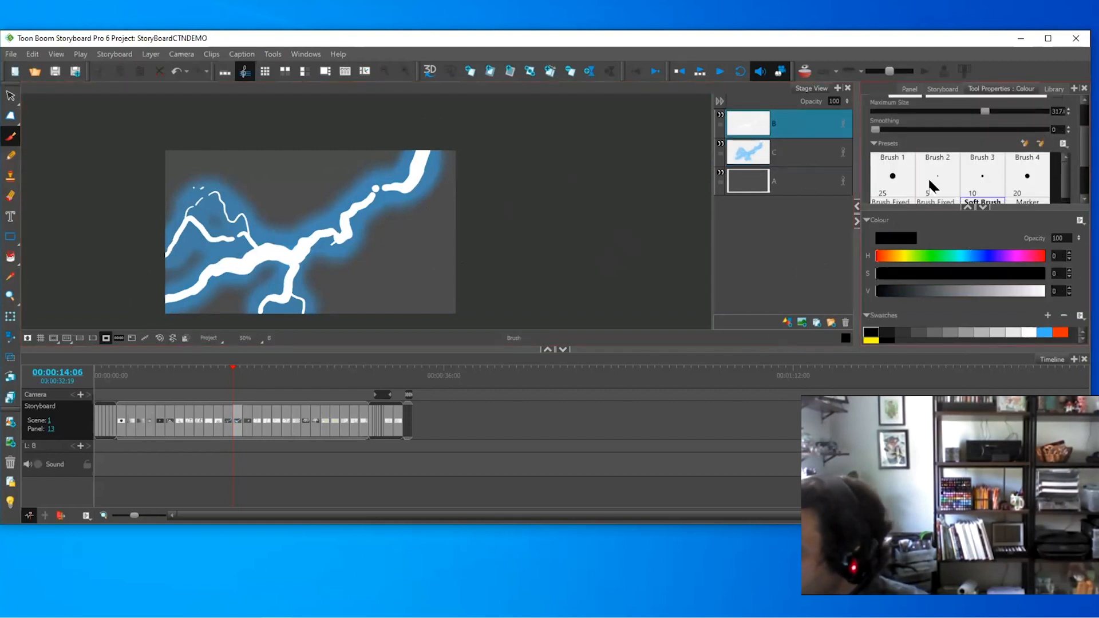
{"action": "left_click", "coordinate": [983, 174]}
{"action": "mouse_move", "coordinate": [460, 202]}
{"action": "left_mouse_down"}
{"action": "mouse_move", "coordinate": [420, 249]}
{"action": "mouse_move", "coordinate": [473, 221]}
{"action": "left_mouse_up"}
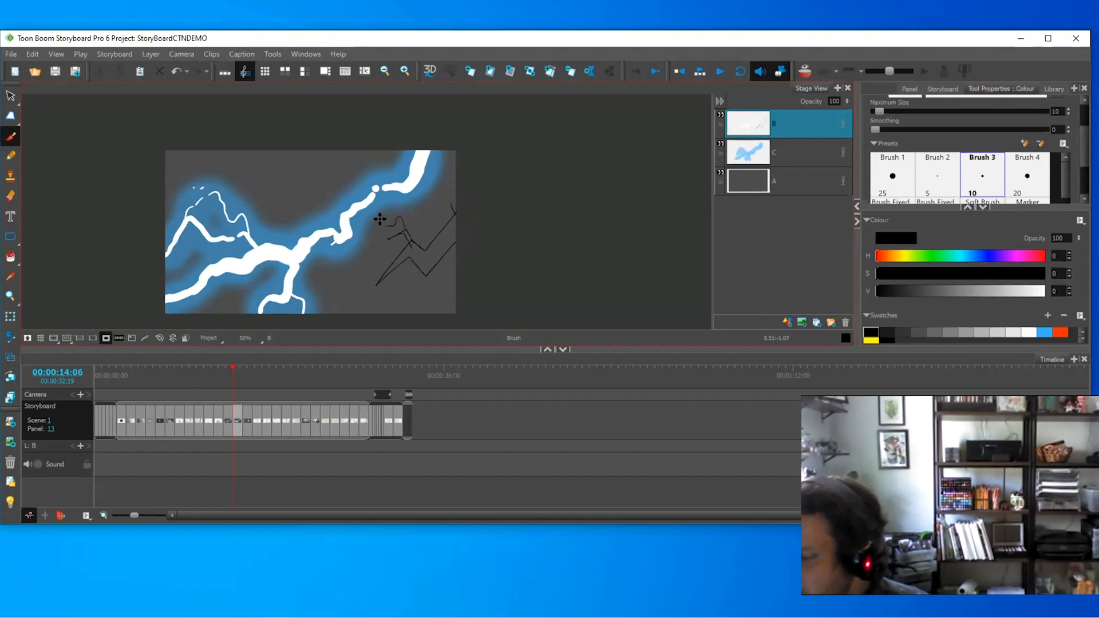
- Undo the black zigzag strokes and advance to the Lens Flare panel
{"action": "key", "text": "ctrl+z"}
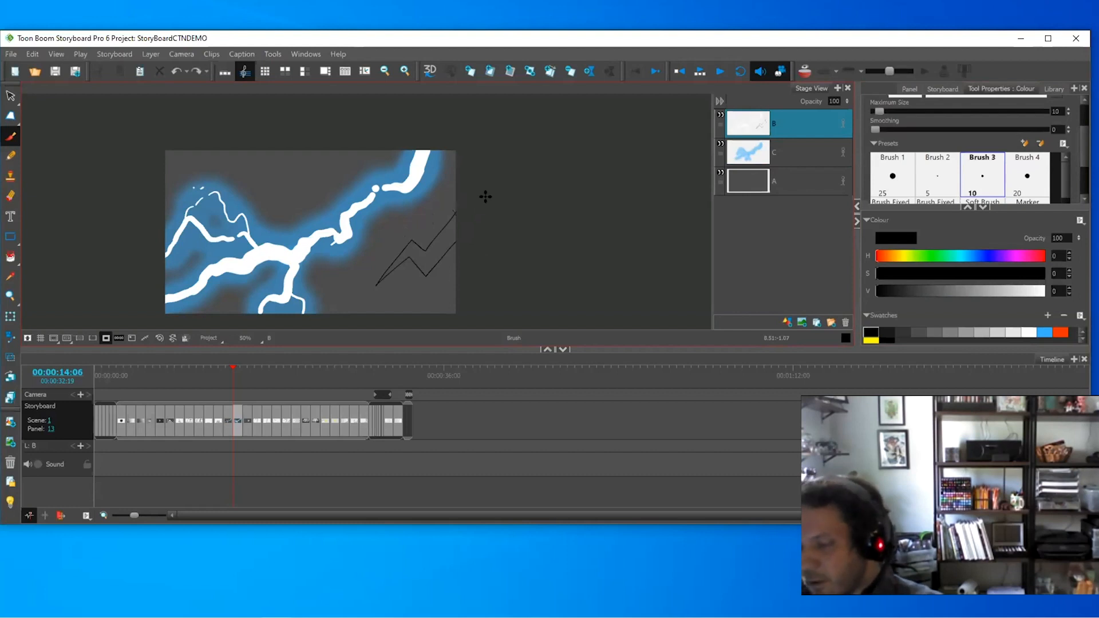
{"action": "key", "text": "ctrl+z"}
{"action": "key", "text": "Right"}
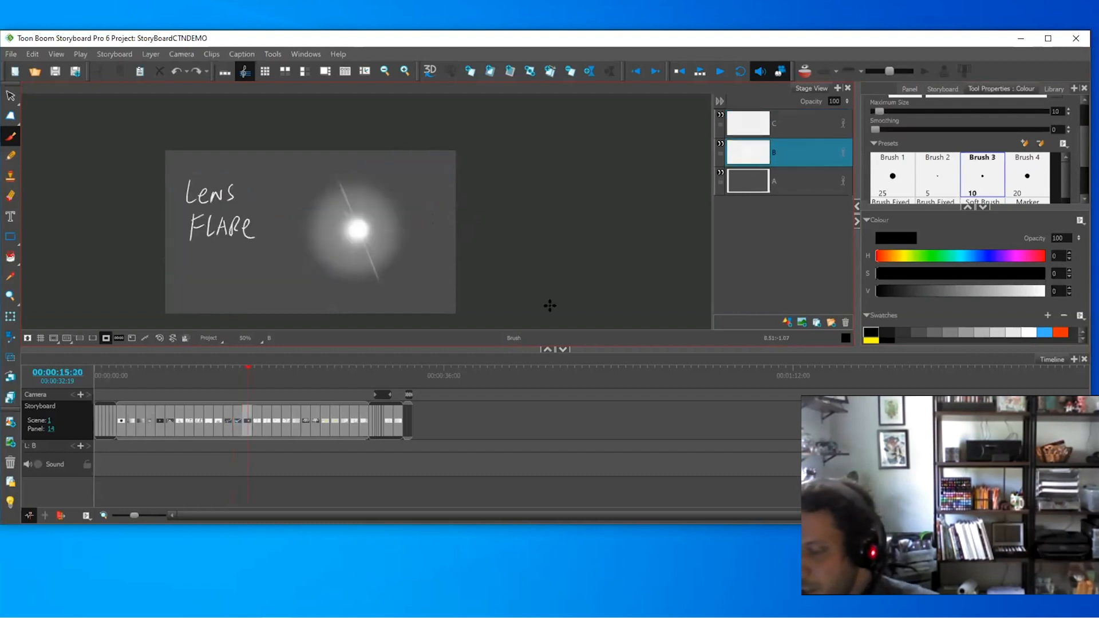
- Make layer B active on the Lens Flare panel and switch to the Select tool
{"action": "left_click_drag", "start_coordinate": [454, 277], "coordinate": [486, 269]}
{"action": "key", "text": "2"}
{"action": "key", "text": "2"}
{"action": "left_click", "coordinate": [775, 125]}
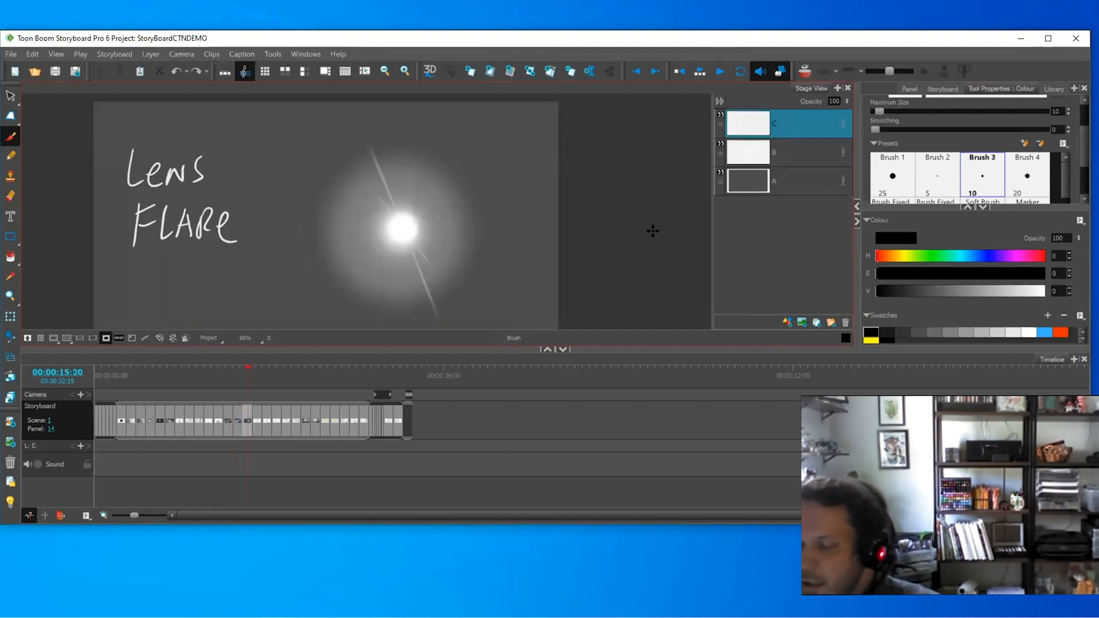
{"action": "left_click", "coordinate": [775, 150]}
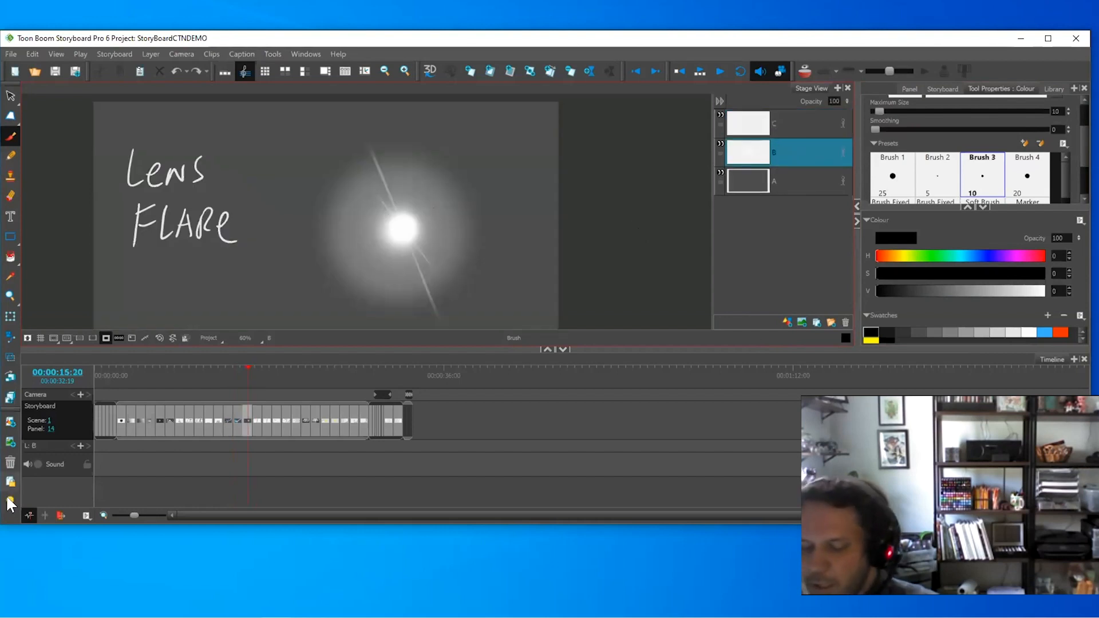
{"action": "left_click", "coordinate": [10, 502]}
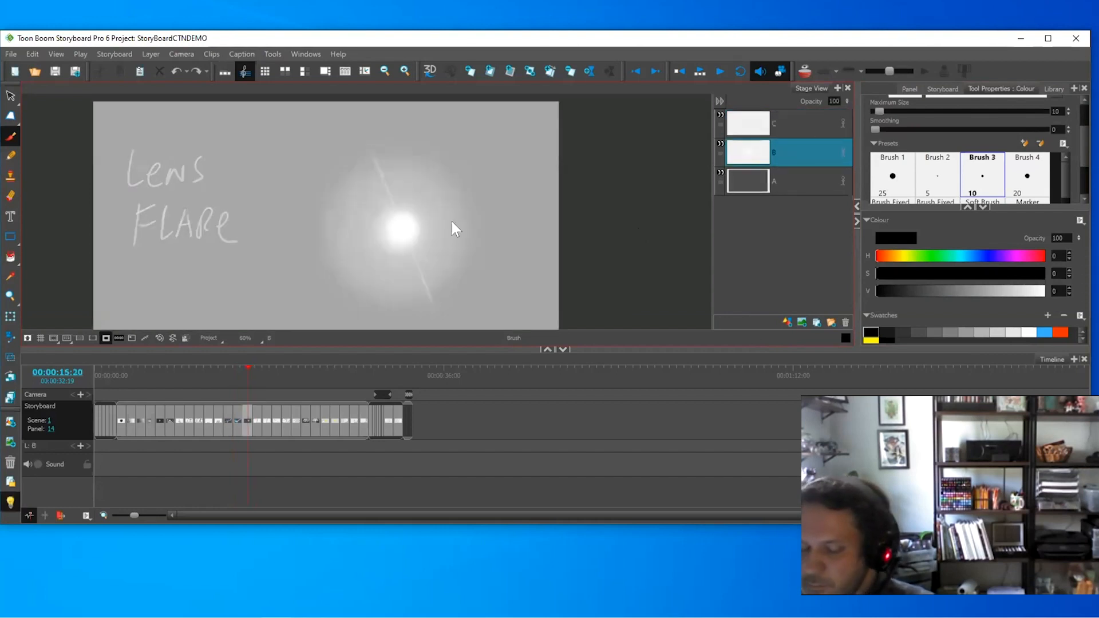
{"action": "left_click", "coordinate": [10, 502]}
{"action": "key", "text": "alt+v"}
{"action": "left_click", "coordinate": [793, 123]}
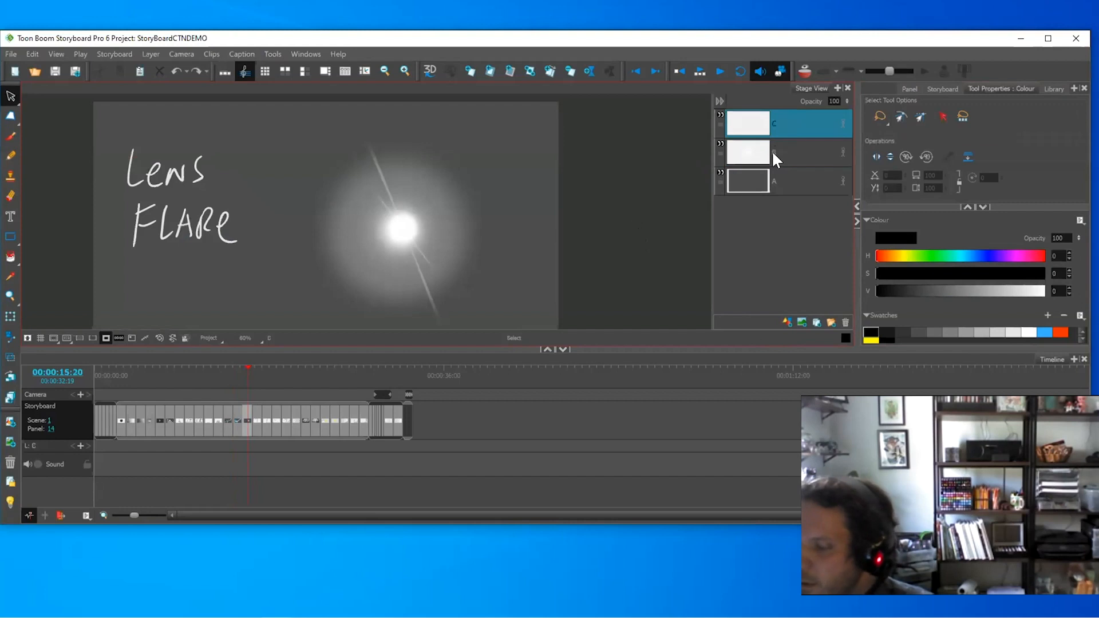
{"action": "left_click", "coordinate": [785, 149]}
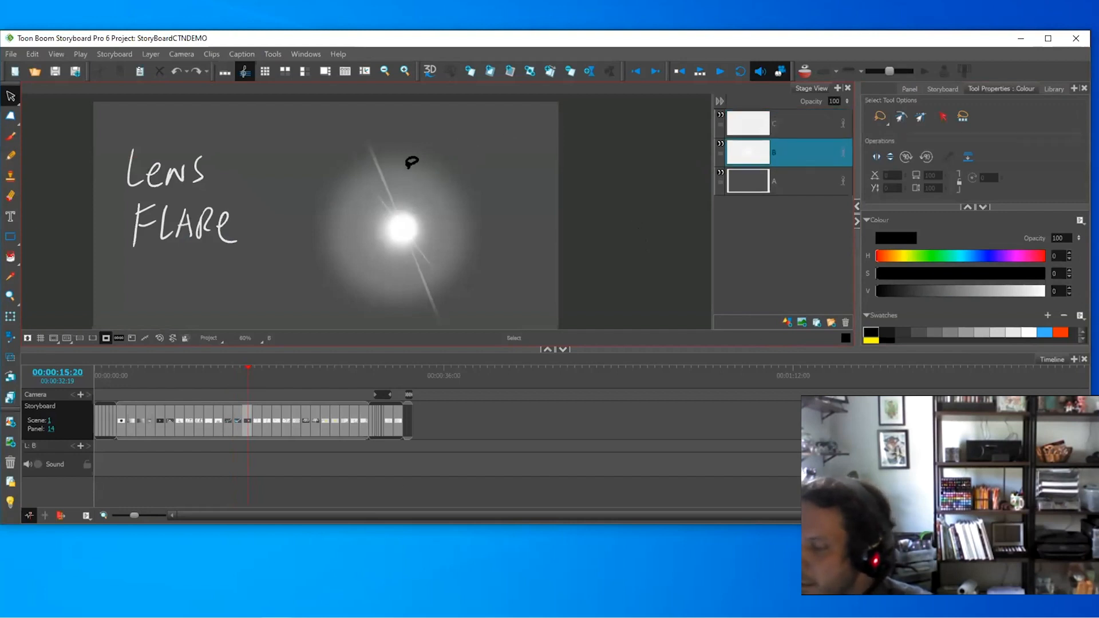
- Pull the flare apart, moving the glow right and the bright circle down-left
{"action": "left_click", "coordinate": [412, 163]}
{"action": "left_click_drag", "start_coordinate": [417, 180], "coordinate": [593, 138]}
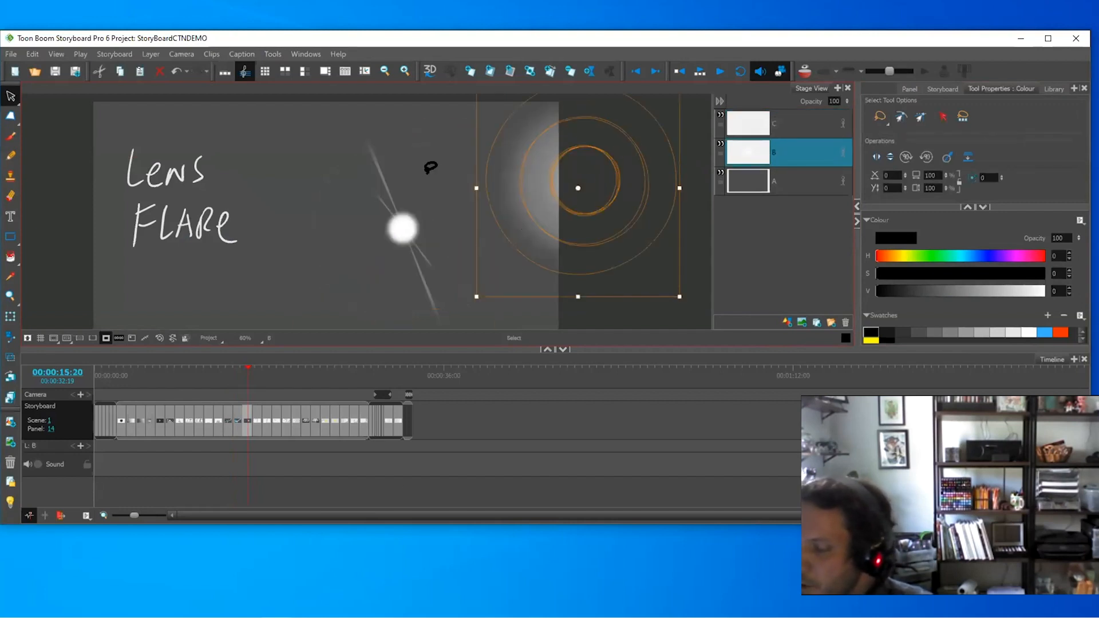
{"action": "left_click", "coordinate": [430, 168]}
{"action": "left_click", "coordinate": [406, 219]}
{"action": "left_click_drag", "start_coordinate": [406, 219], "coordinate": [304, 261]}
{"action": "left_click", "coordinate": [414, 163]}
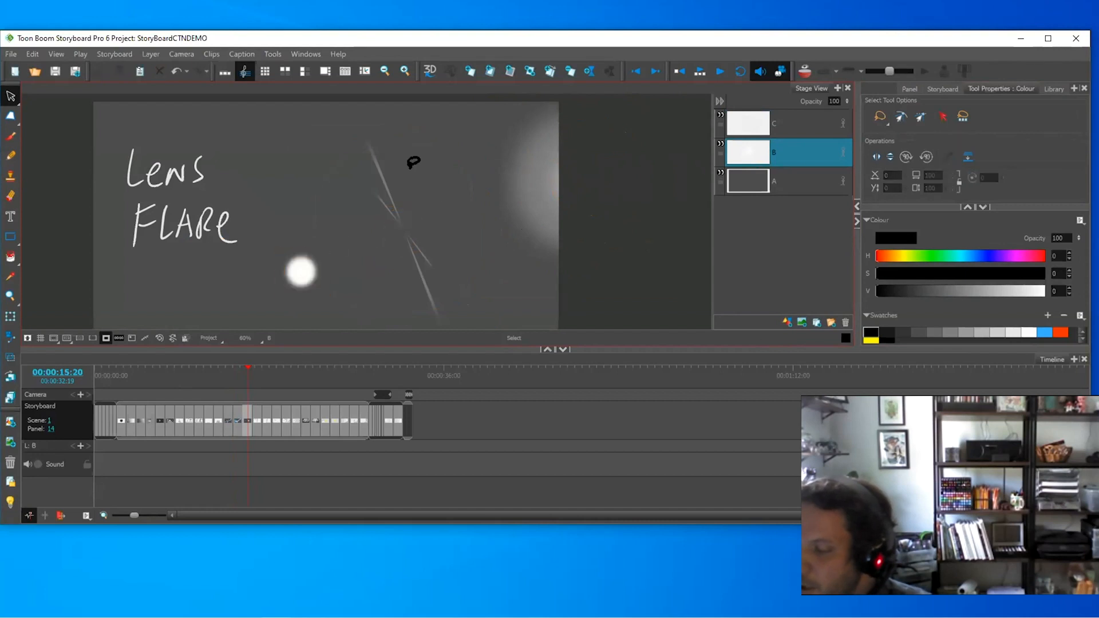
{"action": "left_click", "coordinate": [397, 216]}
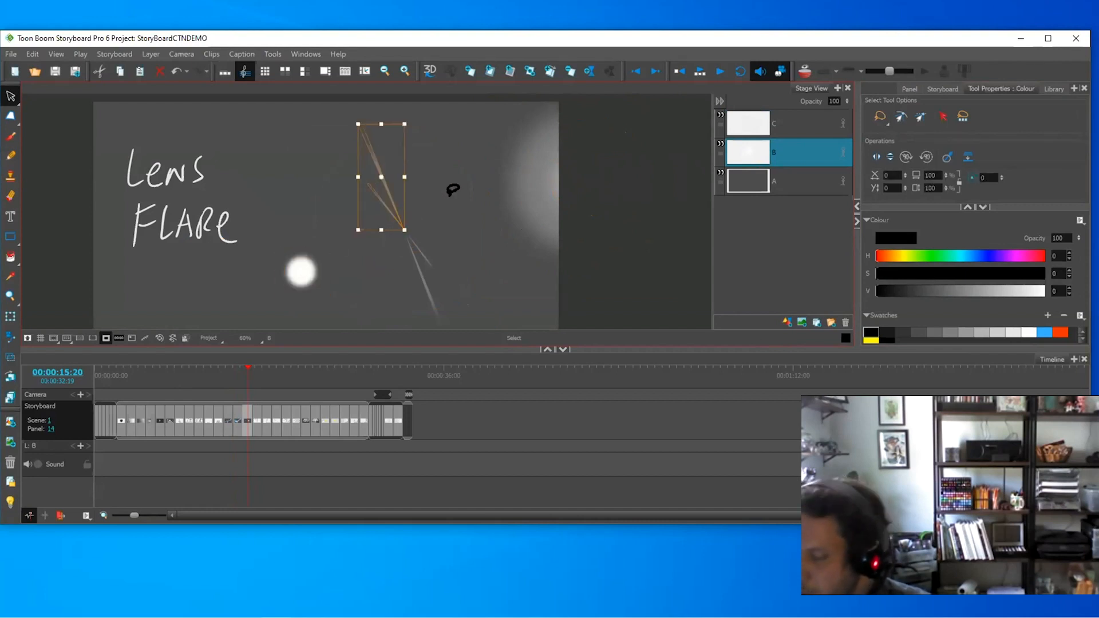
{"action": "left_click", "coordinate": [452, 190]}
- Move the bright circle and ring glow back together by the streaks
{"action": "left_click", "coordinate": [302, 262]}
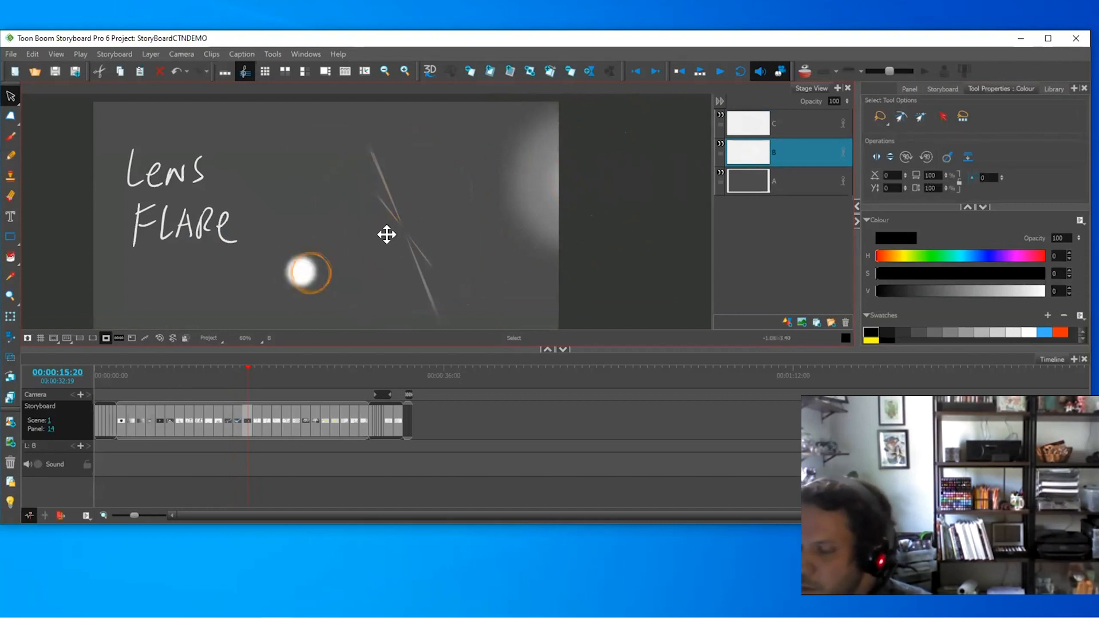
{"action": "left_click_drag", "start_coordinate": [386, 234], "coordinate": [407, 229]}
{"action": "left_click", "coordinate": [654, 188]}
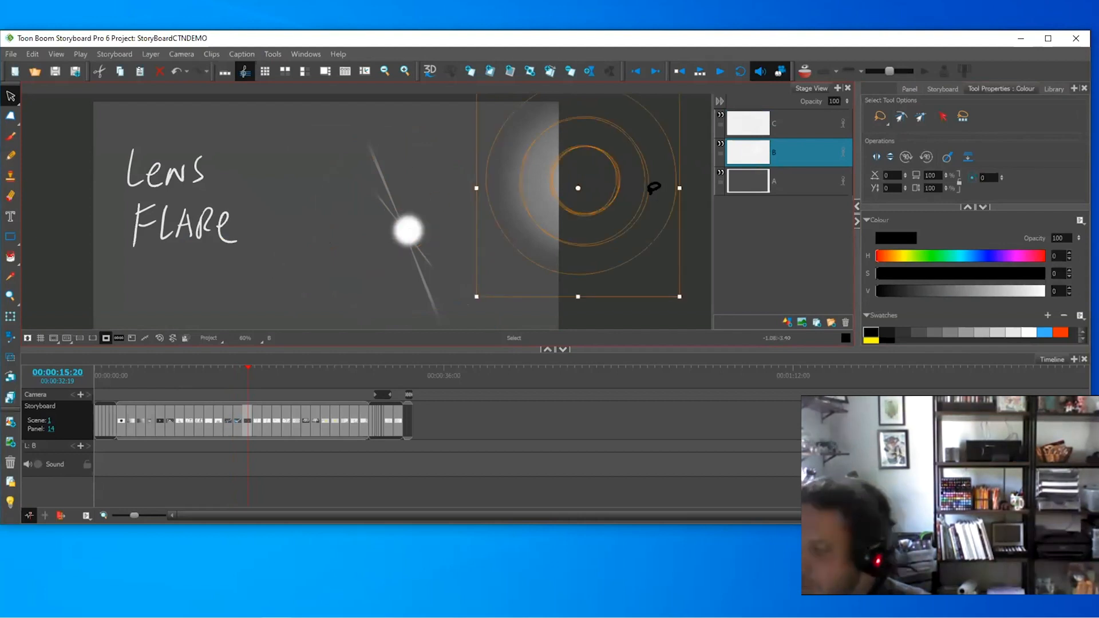
{"action": "left_click_drag", "start_coordinate": [654, 188], "coordinate": [435, 236]}
{"action": "left_click", "coordinate": [558, 239]}
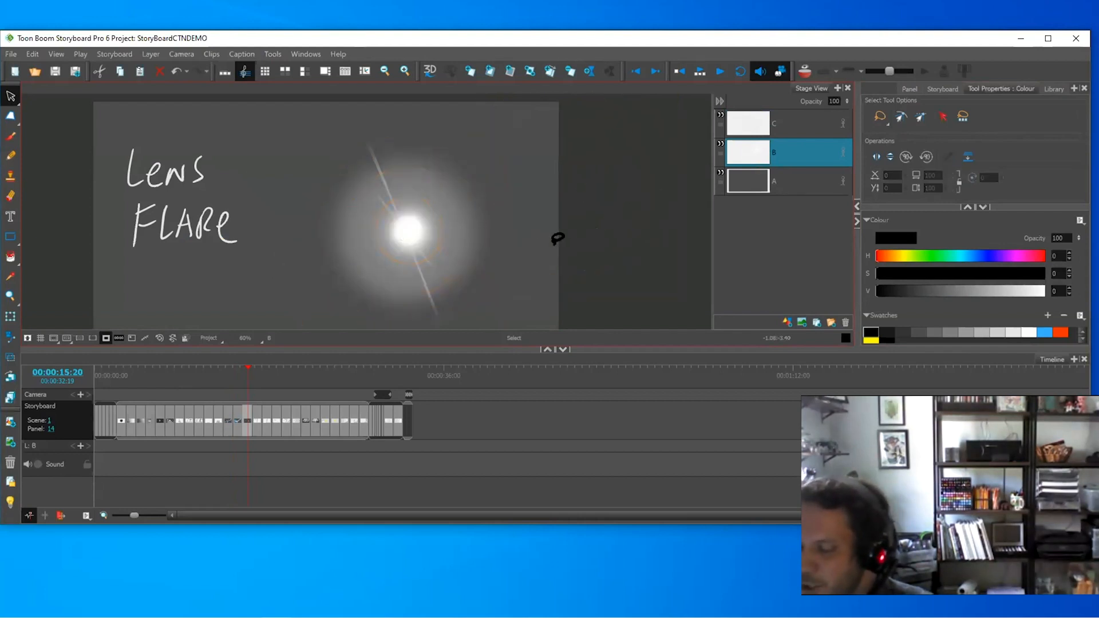
{"action": "key", "text": "1"}
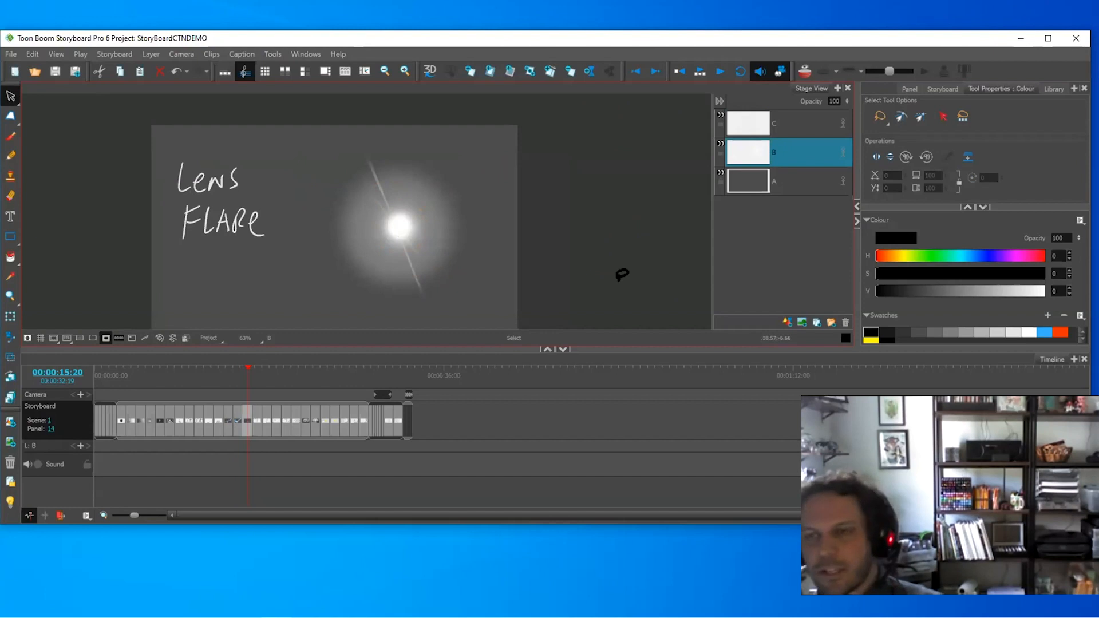
{"action": "left_click_drag", "start_coordinate": [355, 152], "coordinate": [596, 238]}
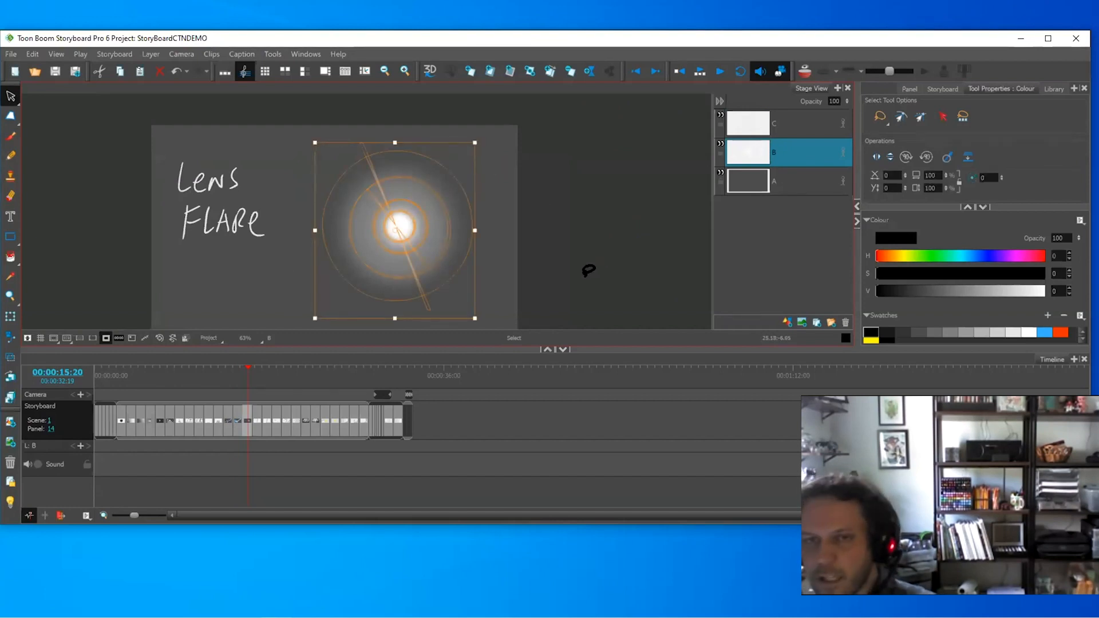
- Advance to panel 15, the SHORT HAND panel
{"action": "key", "text": "Right"}
{"action": "key", "text": "Left"}
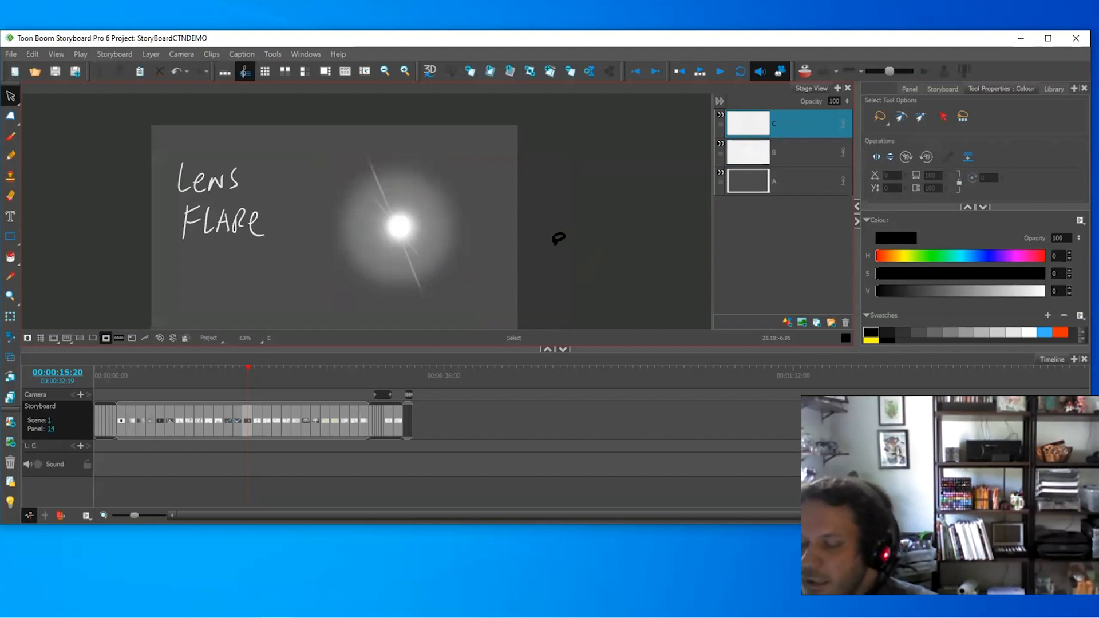
{"action": "key", "text": "Right"}
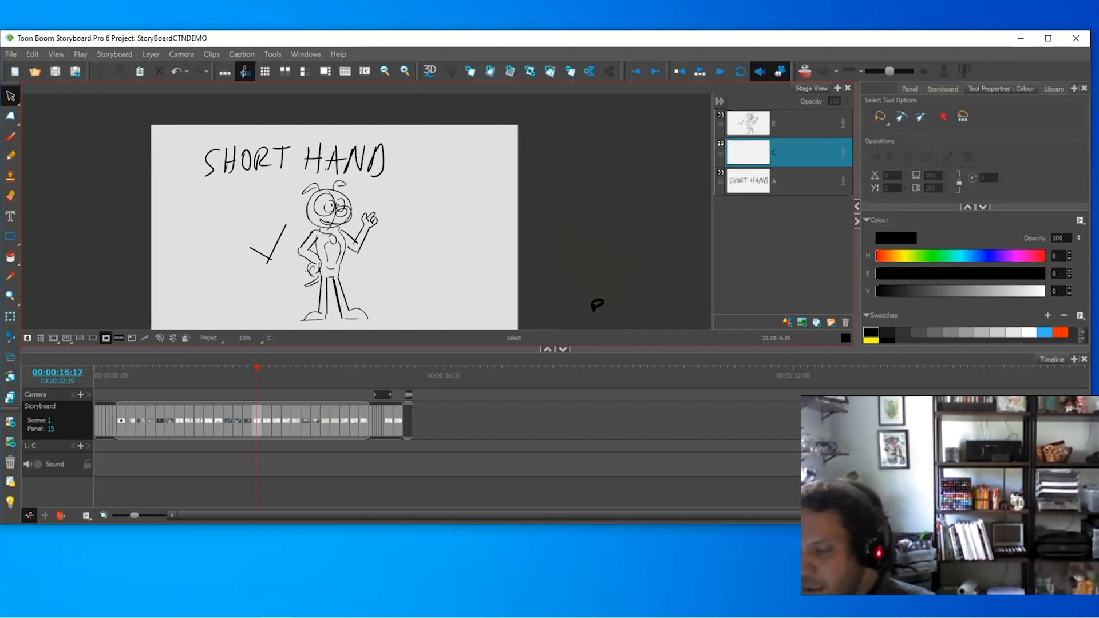
- Zoom in on the character on layer E and try, then undo, a torso centreline
{"action": "left_click_drag", "start_coordinate": [457, 269], "coordinate": [456, 258]}
{"action": "key", "text": "2"}
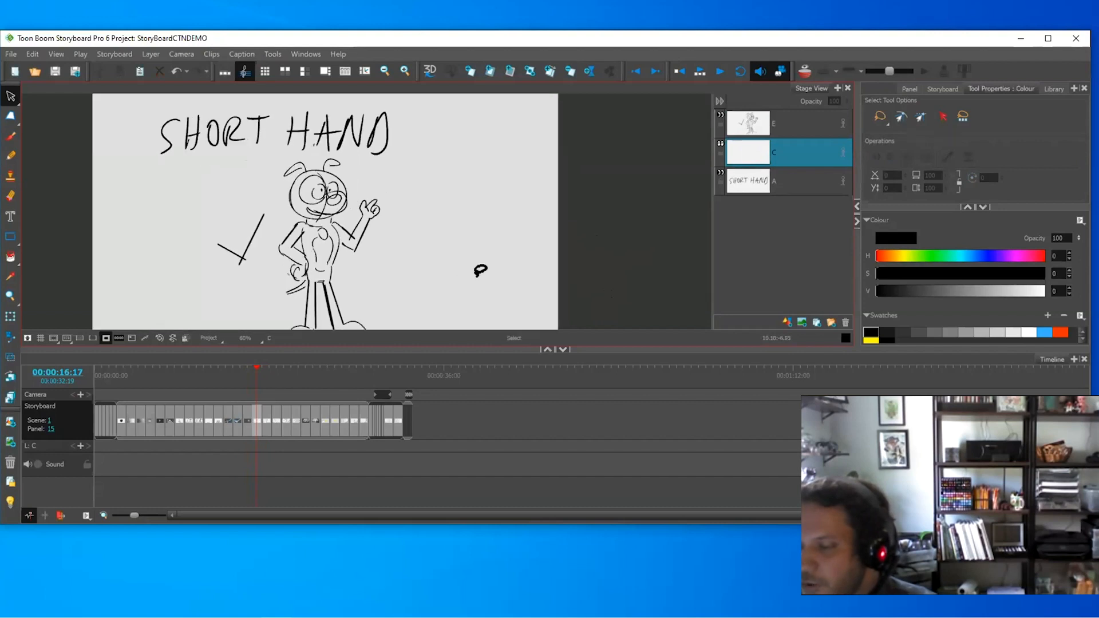
{"action": "left_click_drag", "start_coordinate": [459, 298], "coordinate": [471, 274]}
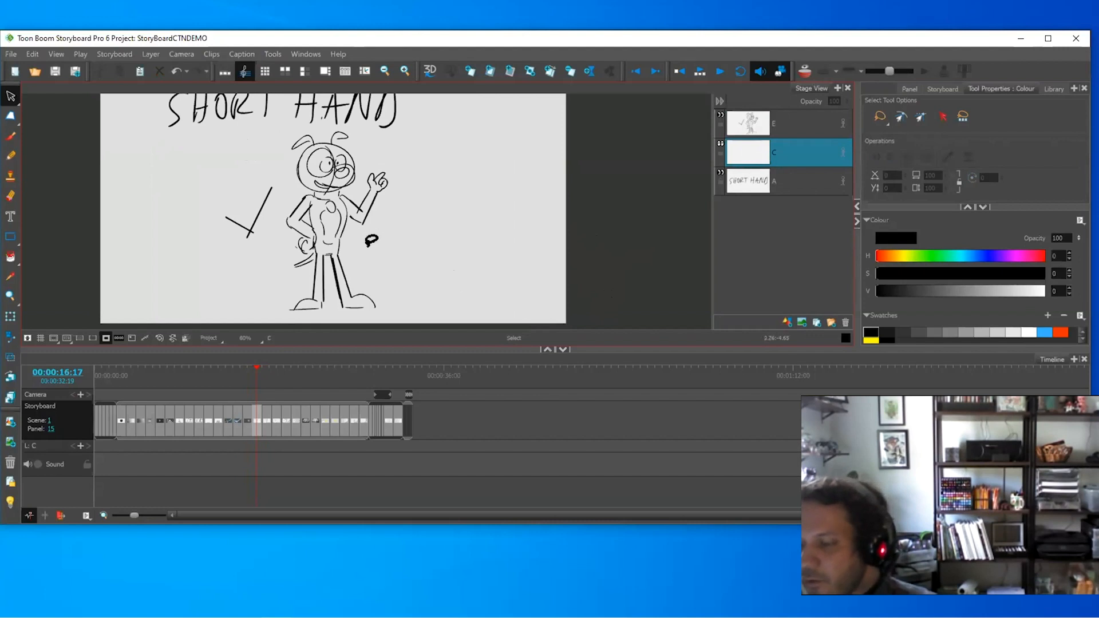
{"action": "left_click", "coordinate": [789, 115]}
{"action": "key", "text": "2"}
{"action": "mouse_move", "coordinate": [438, 198]}
{"action": "left_mouse_down"}
{"action": "mouse_move", "coordinate": [444, 232]}
{"action": "mouse_move", "coordinate": [498, 182]}
{"action": "left_mouse_up"}
{"action": "key", "text": "2"}
{"action": "key", "text": "2"}
{"action": "key", "text": "alt+b"}
{"action": "key", "text": "1"}
{"action": "left_click_drag", "start_coordinate": [347, 170], "coordinate": [342, 257]}
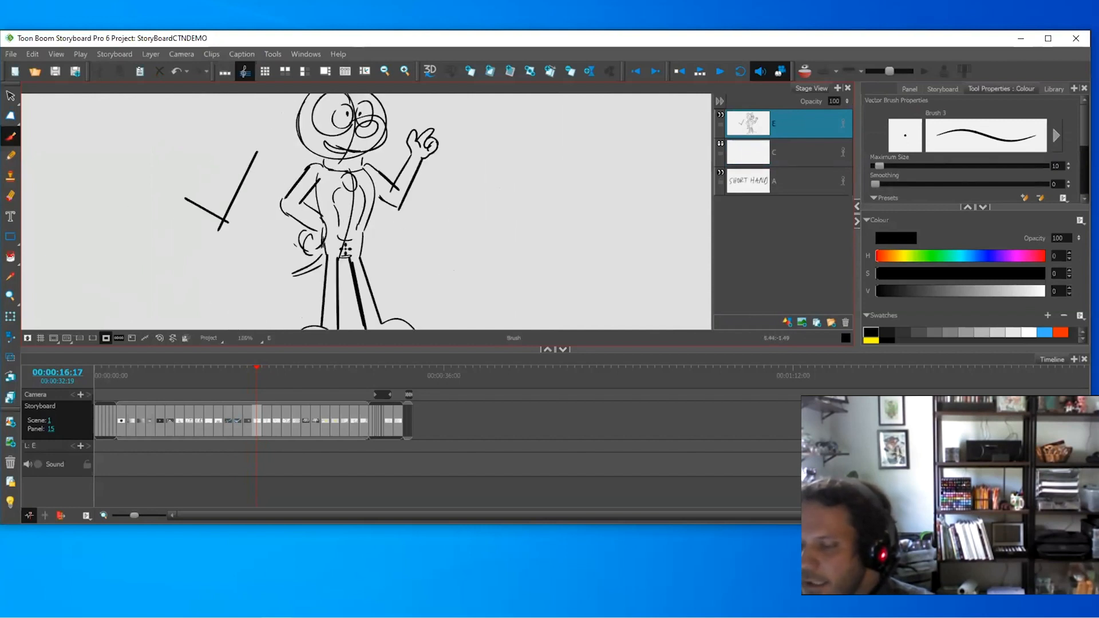
{"action": "key", "text": "ctrl+z"}
- Draw a curved toe line on the right foot and go to panel 16
{"action": "left_click_drag", "start_coordinate": [479, 278], "coordinate": [488, 268]}
{"action": "key", "text": "1"}
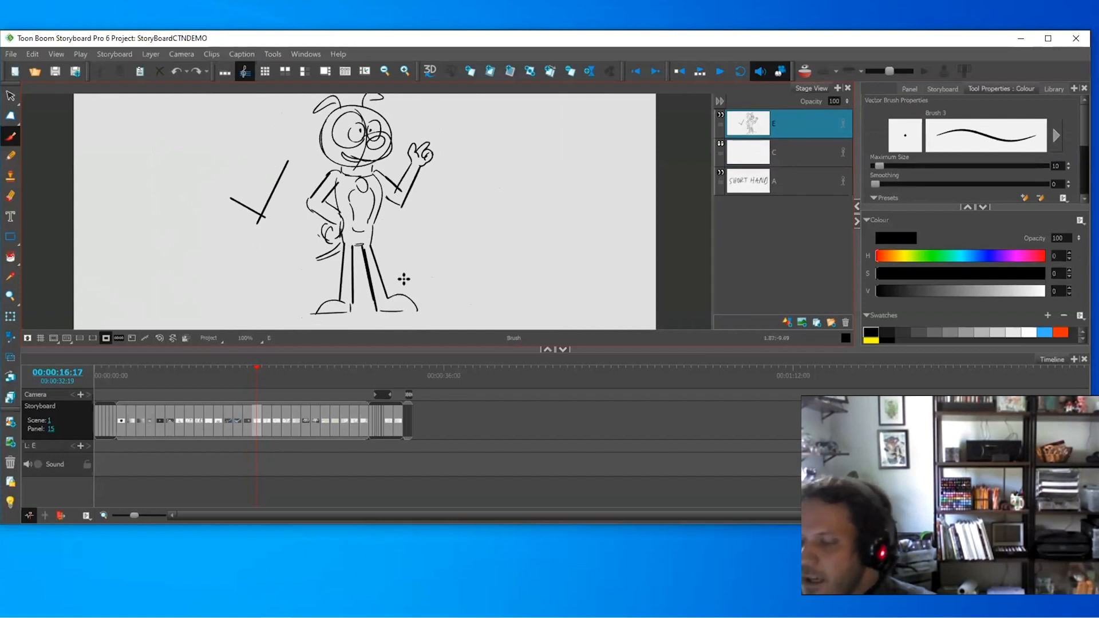
{"action": "left_click_drag", "start_coordinate": [402, 298], "coordinate": [412, 311]}
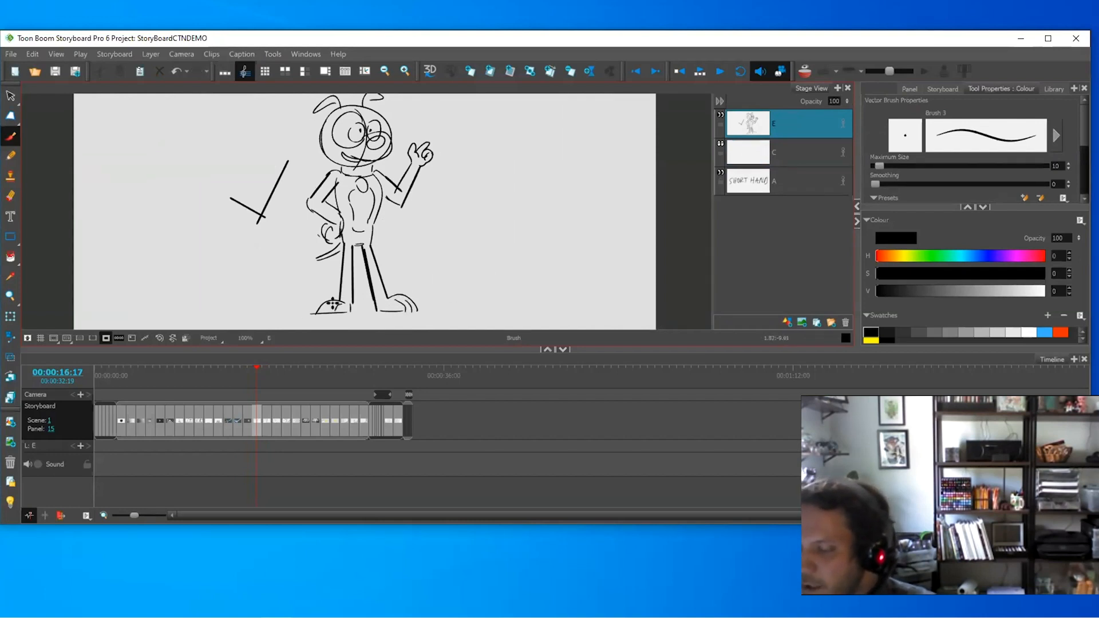
{"action": "key", "text": "p"}
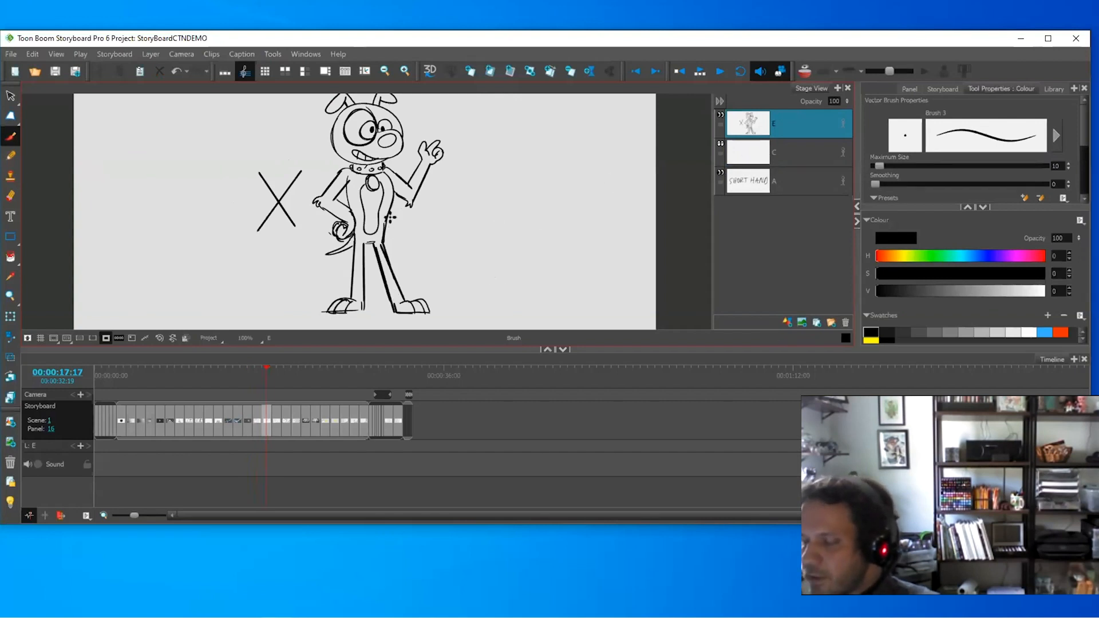
- Add a new top layer B and fill a dark spot on the dog's collar
{"action": "left_click_drag", "start_coordinate": [476, 219], "coordinate": [452, 284]}
{"action": "key", "text": "2"}
{"action": "right_click", "coordinate": [785, 112]}
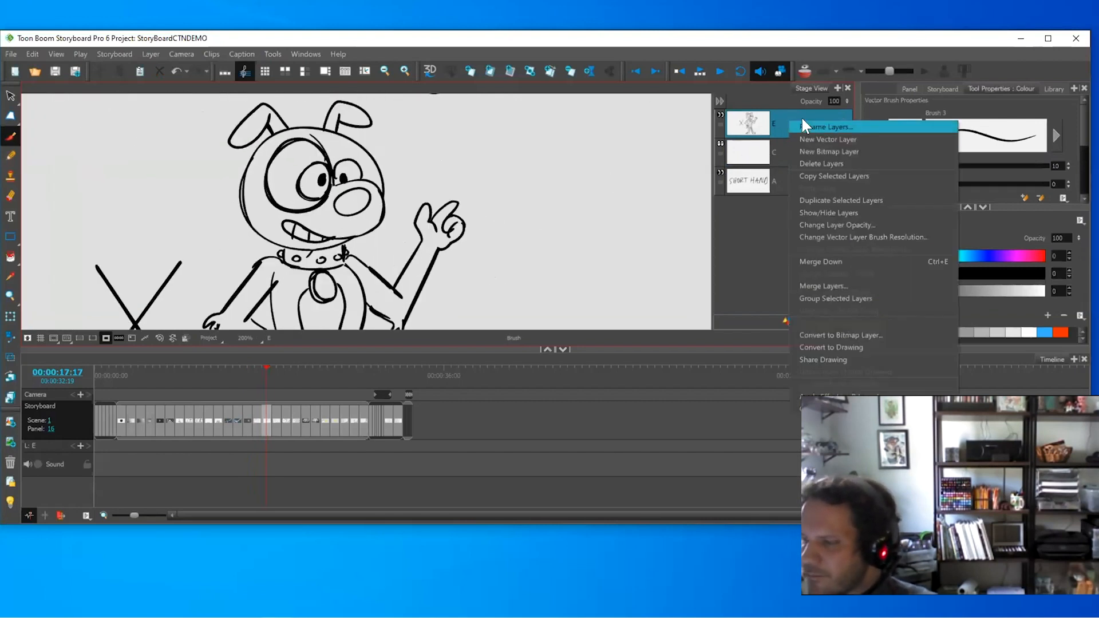
{"action": "left_click", "coordinate": [822, 133]}
{"action": "scroll", "coordinate": [534, 248], "scroll_direction": "up", "scroll_amount": 2}
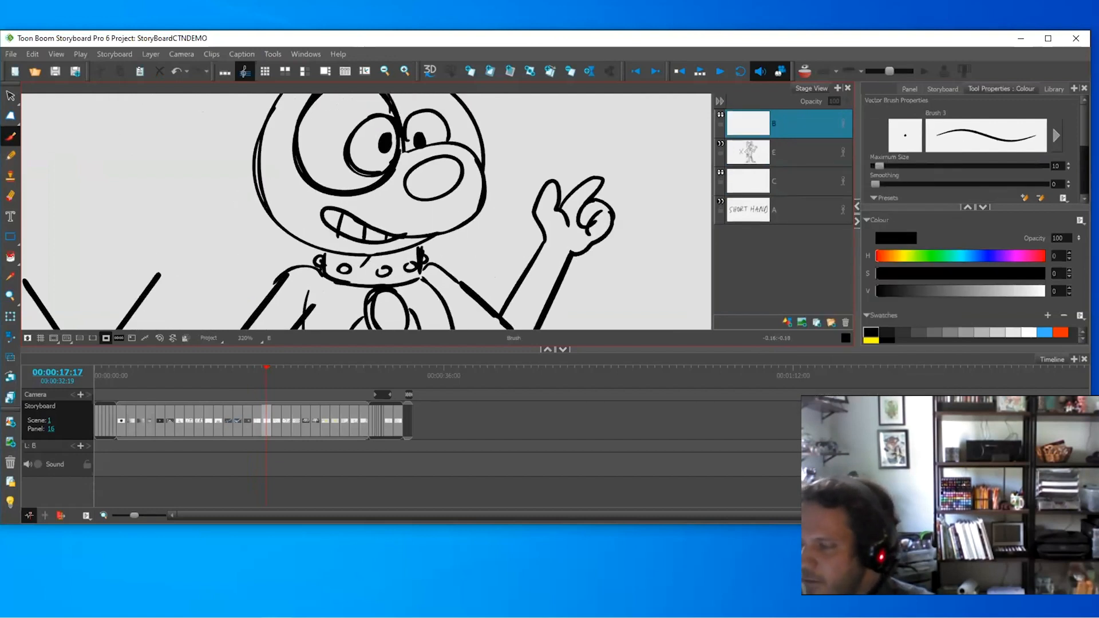
{"action": "mouse_move", "coordinate": [337, 261]}
{"action": "left_mouse_down"}
{"action": "mouse_move", "coordinate": [346, 273]}
{"action": "mouse_move", "coordinate": [425, 267]}
{"action": "mouse_move", "coordinate": [472, 199]}
{"action": "left_mouse_up"}
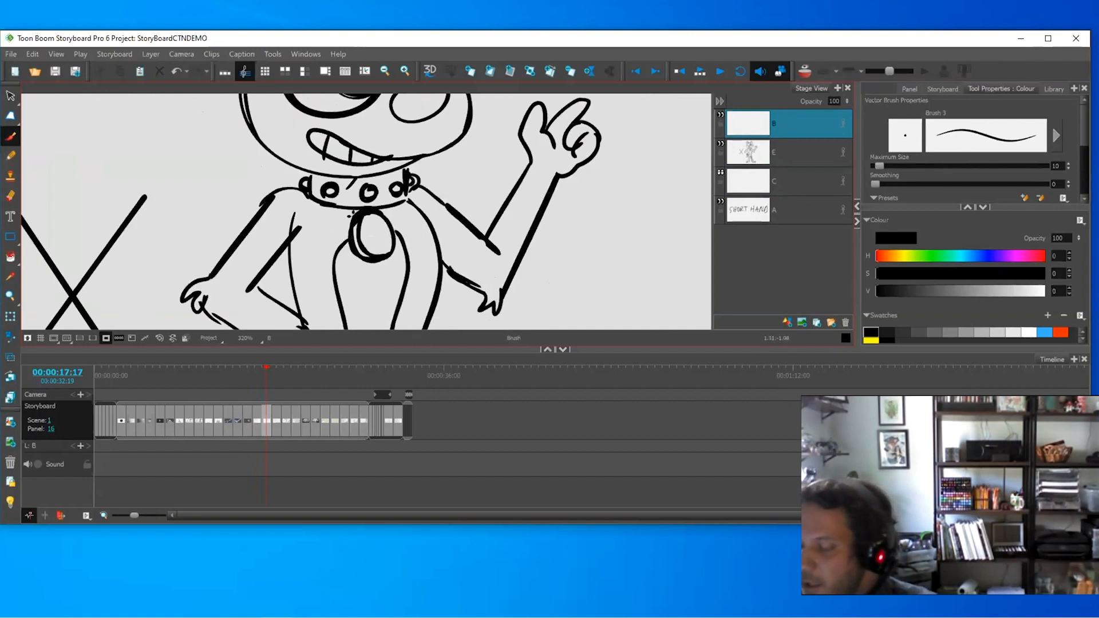
- Zoom out from the collar and go back to panel 15
{"action": "mouse_move", "coordinate": [534, 287]}
{"action": "left_mouse_down"}
{"action": "mouse_move", "coordinate": [489, 228]}
{"action": "mouse_move", "coordinate": [476, 230]}
{"action": "left_mouse_up"}
{"action": "key", "text": "1"}
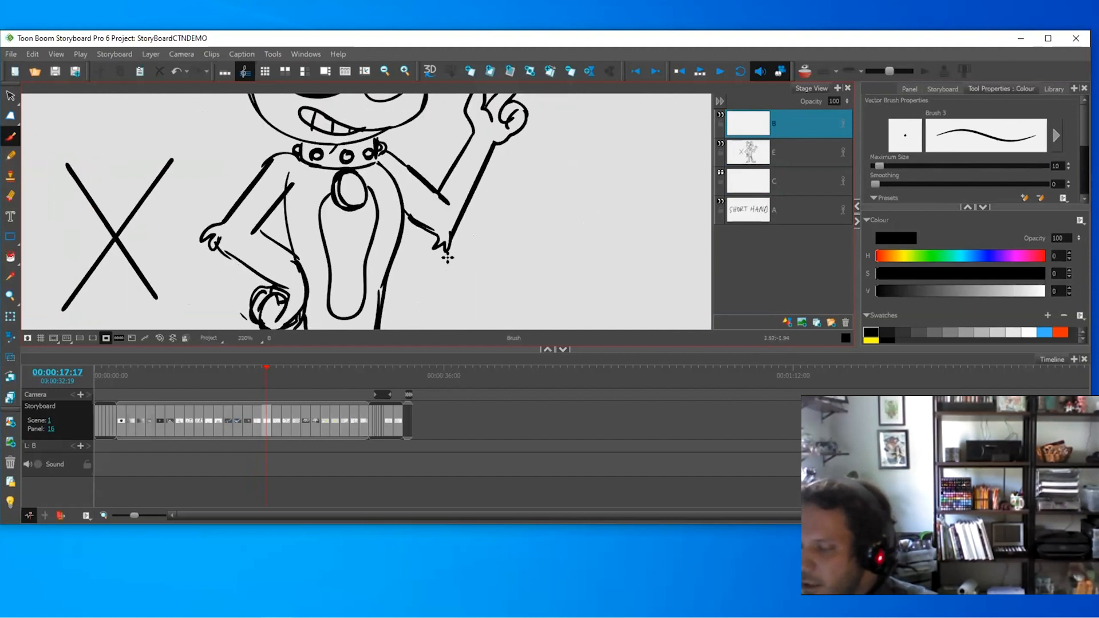
{"action": "key", "text": "1"}
{"action": "key", "text": "1"}
{"action": "mouse_move", "coordinate": [440, 275]}
{"action": "left_mouse_down"}
{"action": "mouse_move", "coordinate": [461, 199]}
{"action": "mouse_move", "coordinate": [440, 304]}
{"action": "left_mouse_up"}
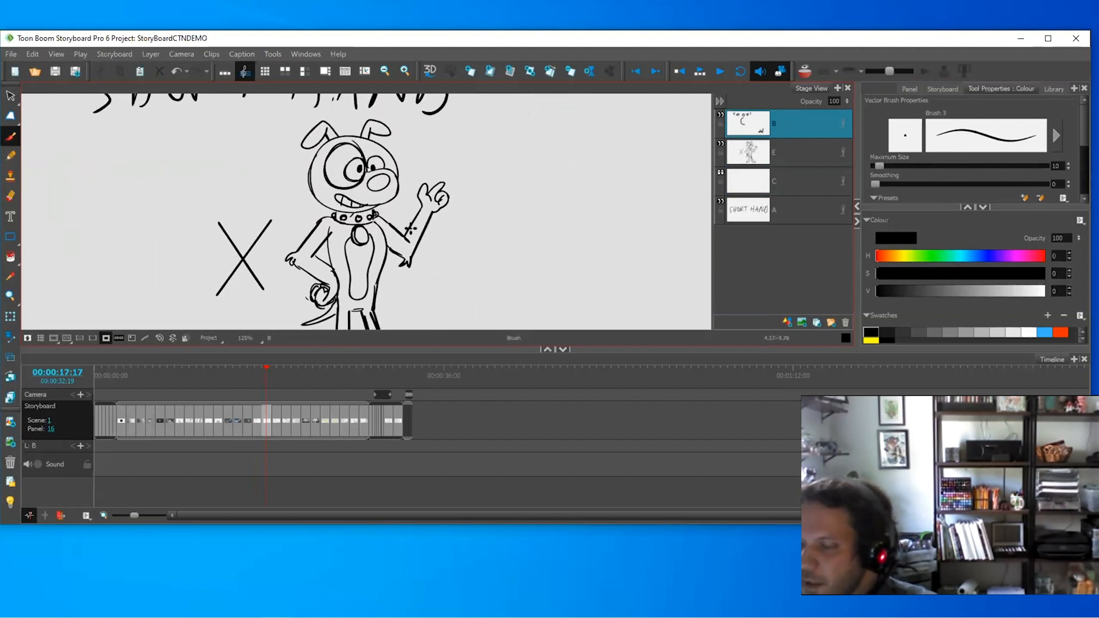
{"action": "key", "text": "Left"}
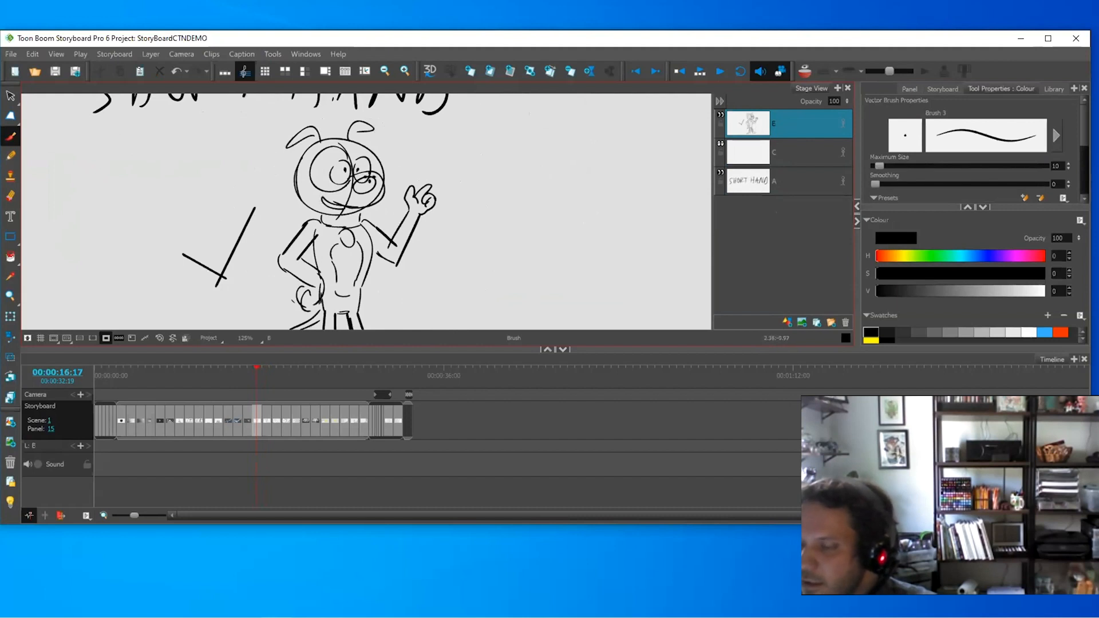
{"action": "key", "text": "1"}
{"action": "key", "text": "1"}
{"action": "key", "text": "1"}
{"action": "key", "text": "2"}
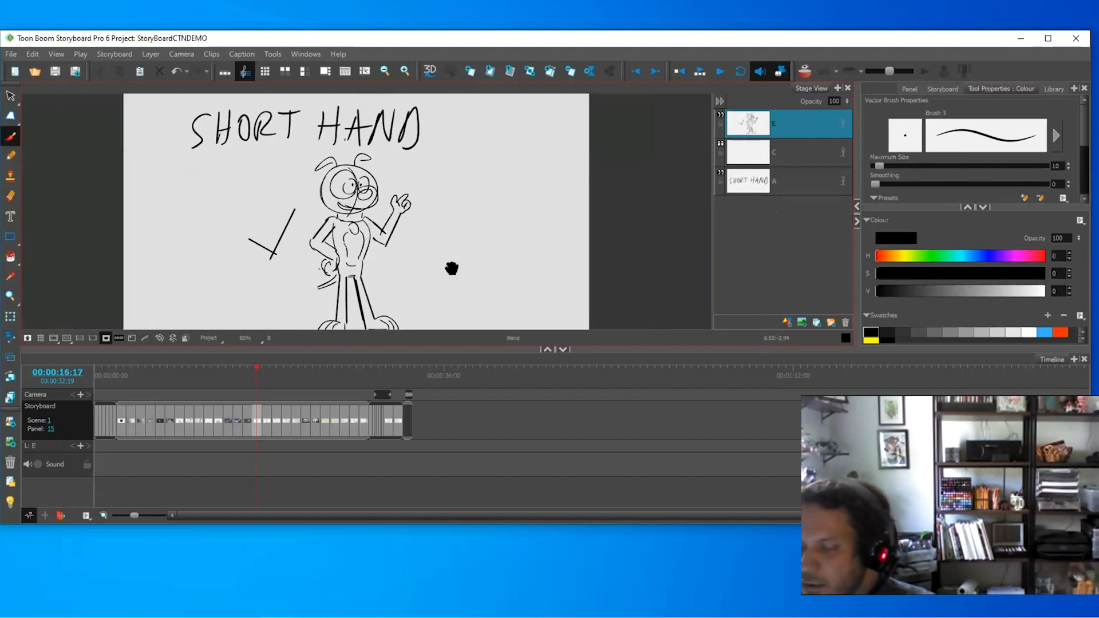
{"action": "left_click_drag", "start_coordinate": [452, 268], "coordinate": [474, 245]}
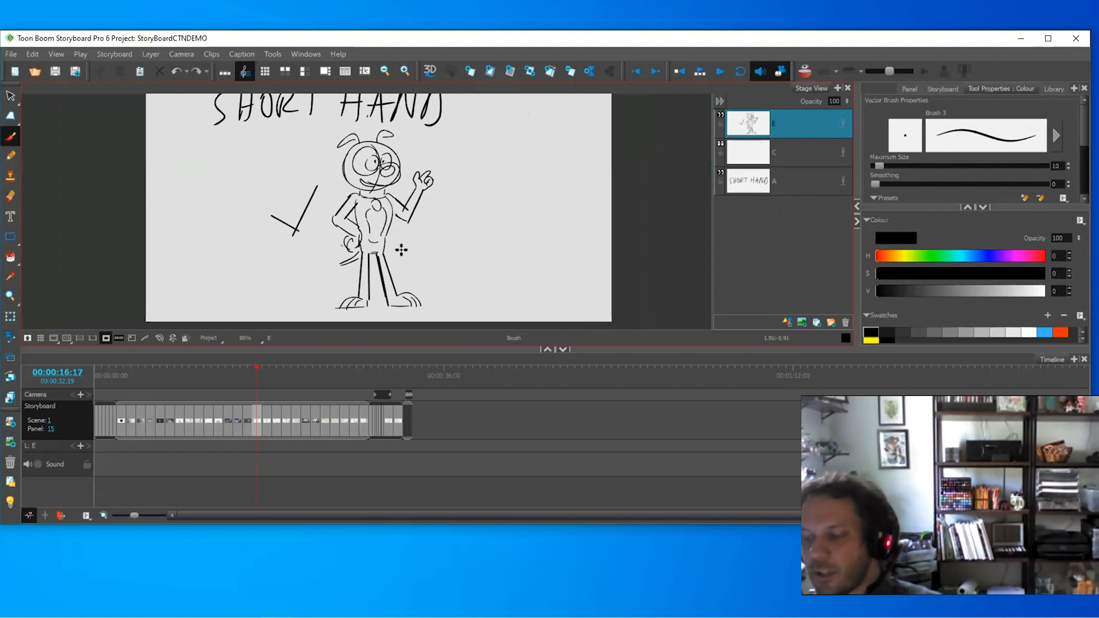
- Flip between panels 15 and 16 to compare the rough and inked dog
{"action": "key", "text": "g"}
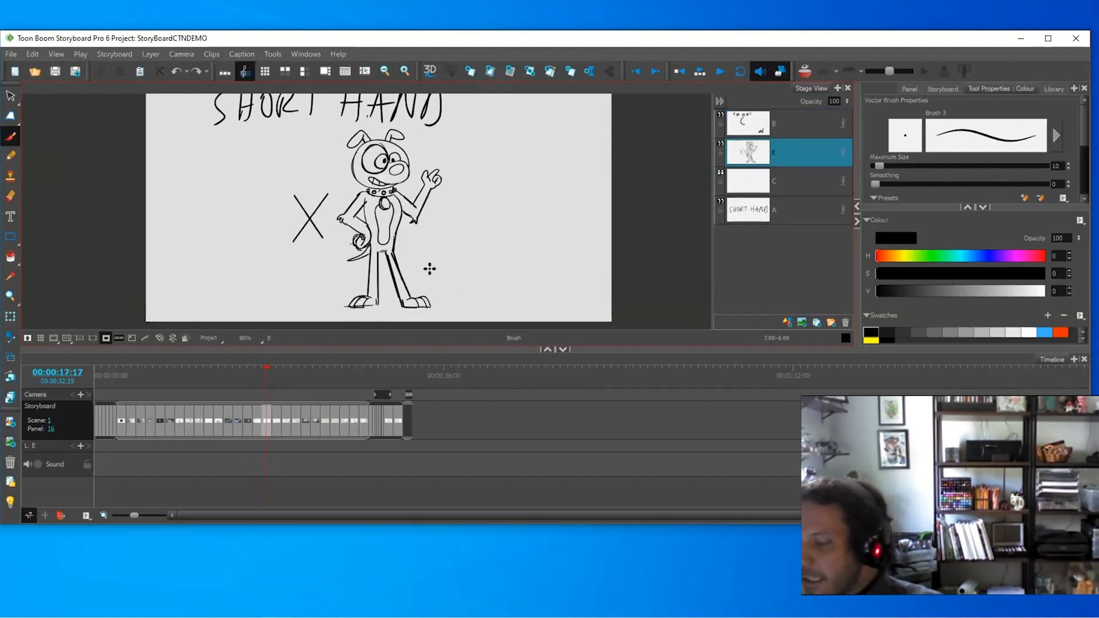
{"action": "key", "text": "f"}
{"action": "key", "text": "g"}
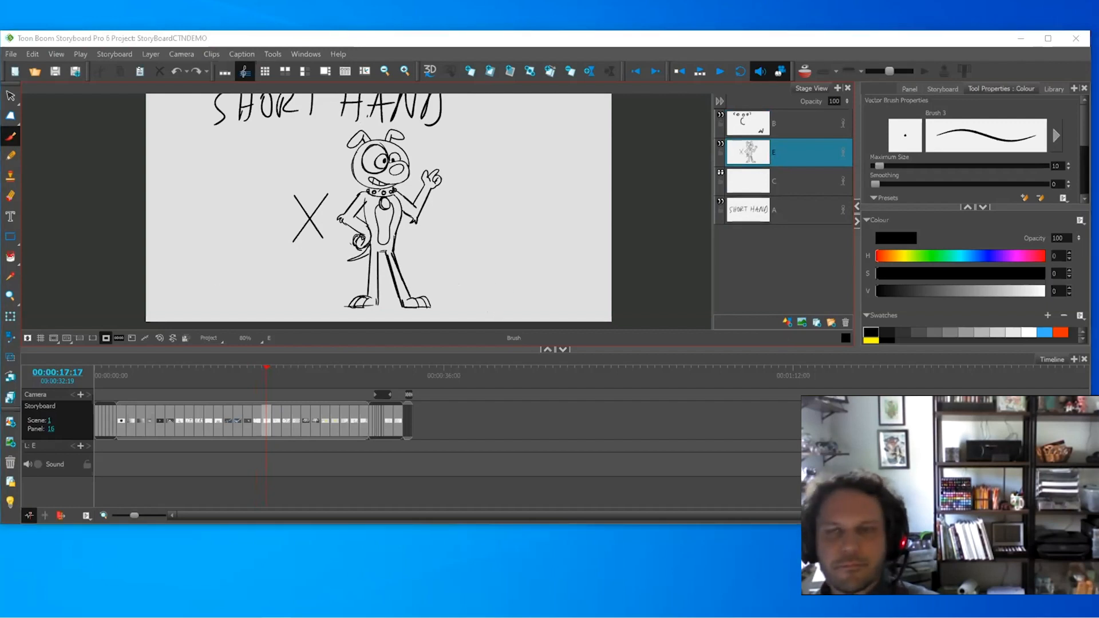
{"action": "key", "text": "g"}
{"action": "key", "text": "f"}
{"action": "key", "text": "f"}
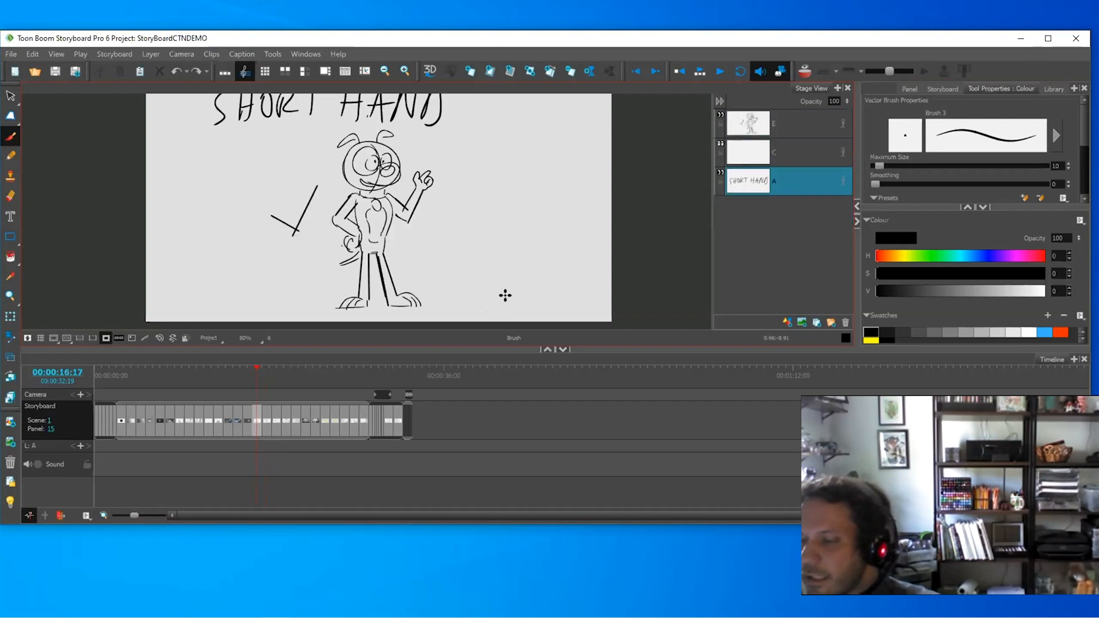
{"action": "key", "text": "g"}
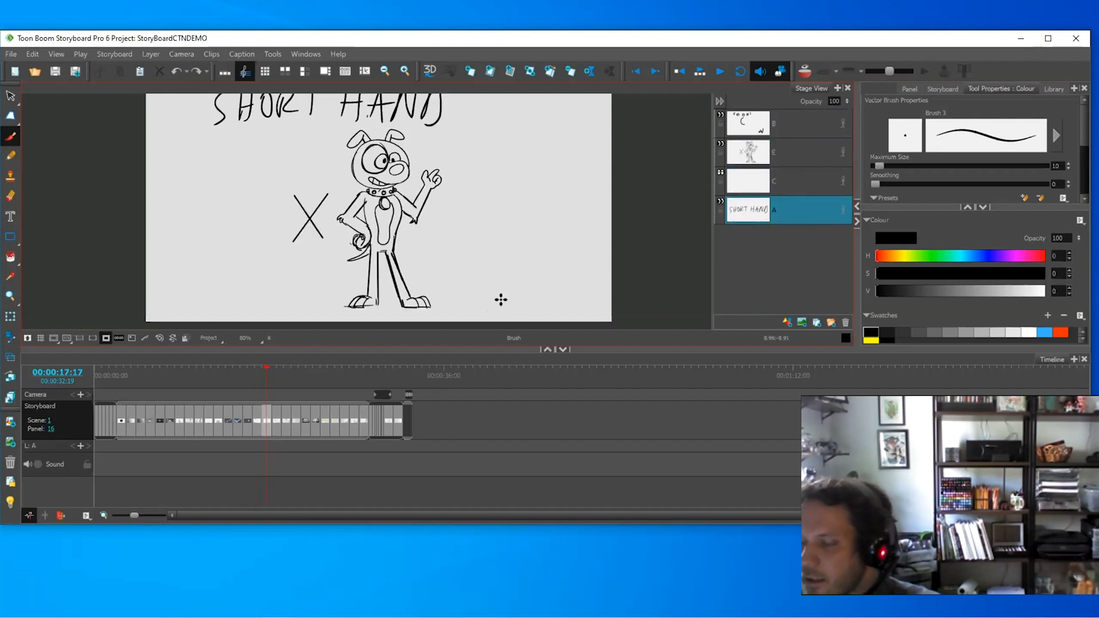
- Step forward through the Lite BG Style panel to panel 19
{"action": "key", "text": "g"}
{"action": "key", "text": "g"}
{"action": "key", "text": "f"}
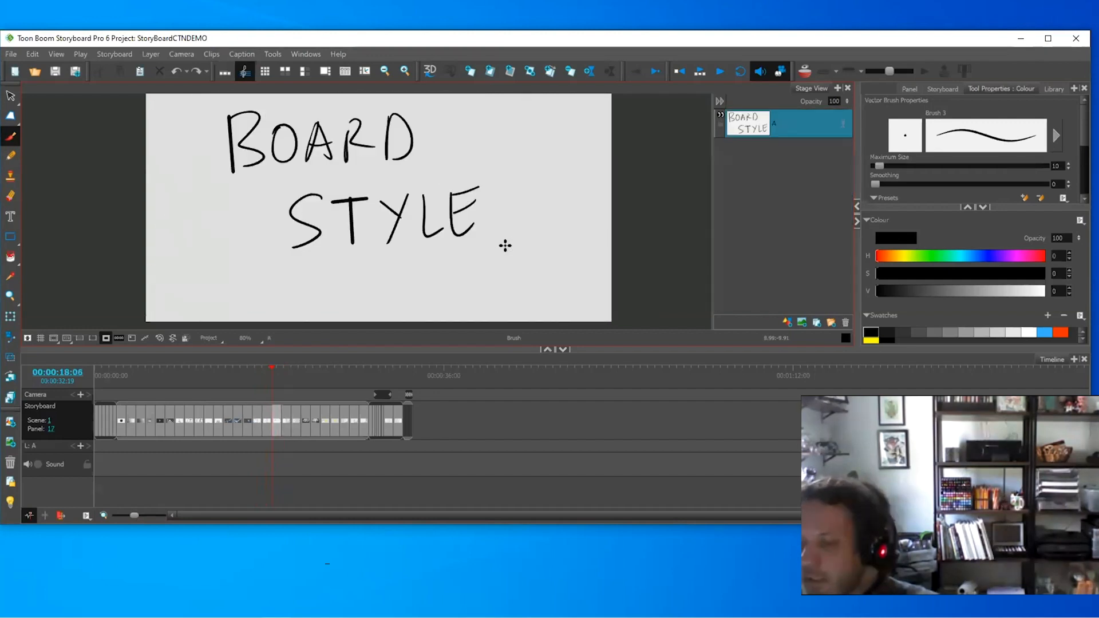
{"action": "key", "text": "g"}
{"action": "left_click_drag", "start_coordinate": [509, 266], "coordinate": [506, 280]}
{"action": "key", "text": "1"}
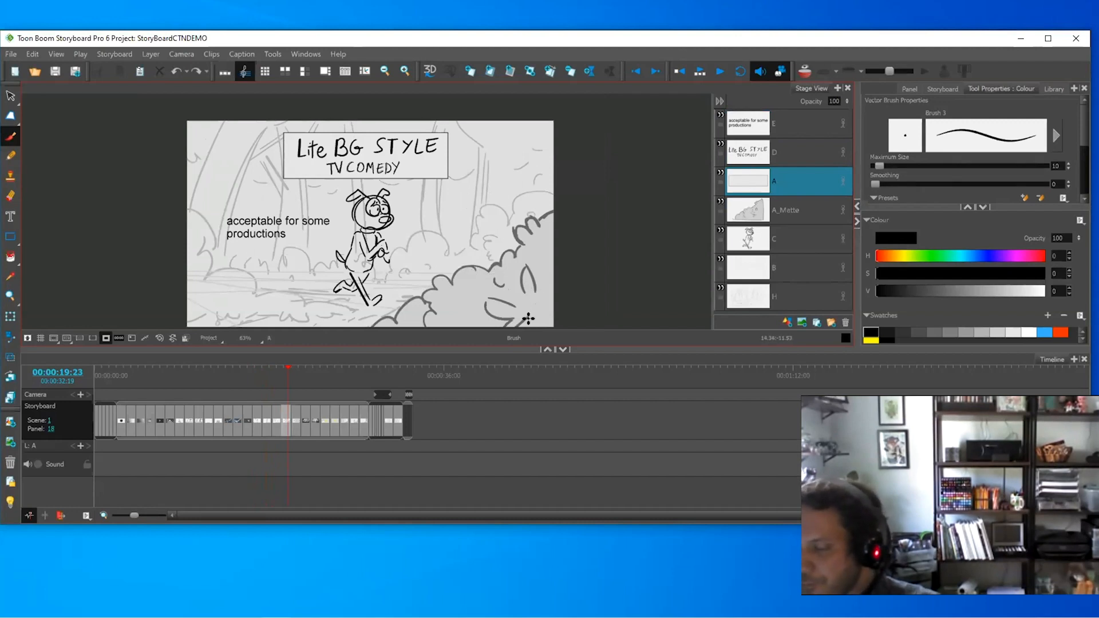
{"action": "key", "text": "Right"}
{"action": "key", "text": "Left"}
{"action": "key", "text": "Right"}
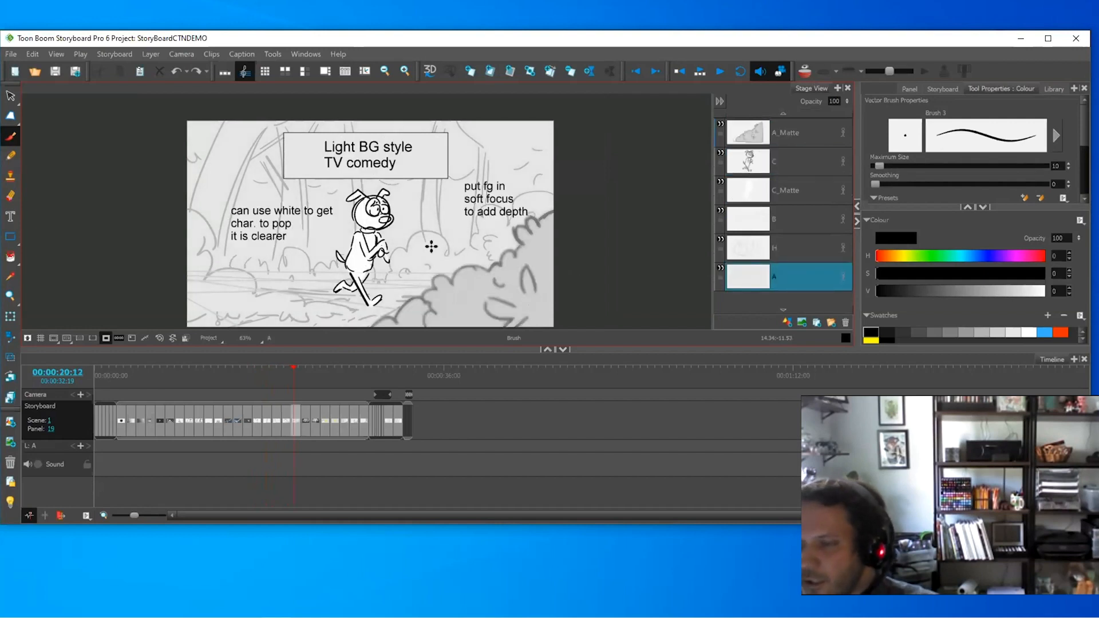
- Make the dog's layer C active and open the Layer menu
{"action": "left_click", "coordinate": [181, 55]}
{"action": "left_click", "coordinate": [153, 54]}
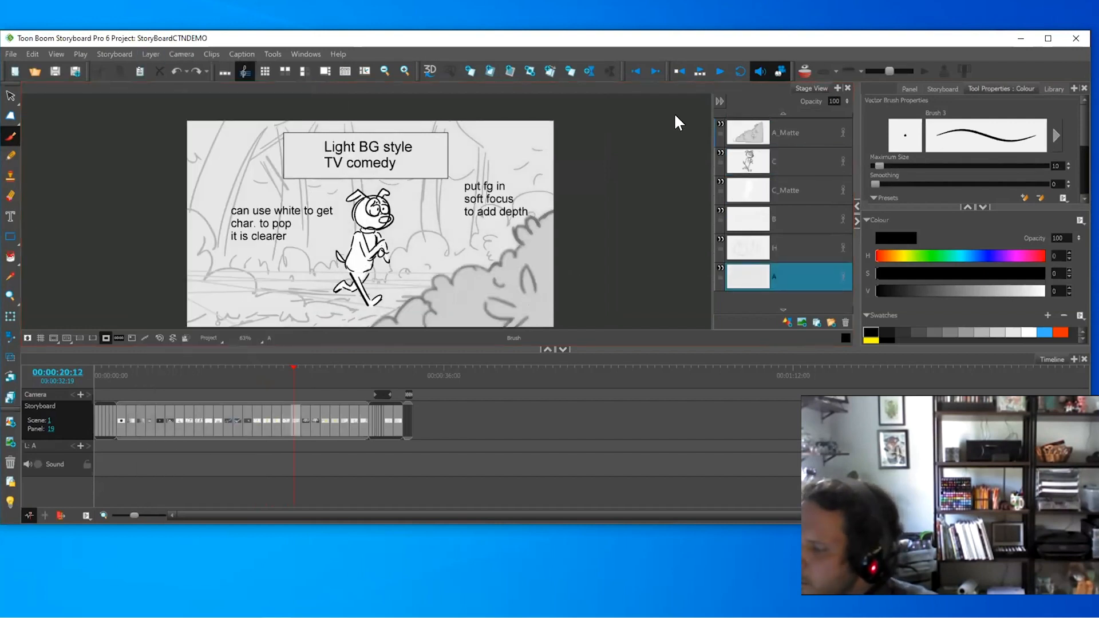
{"action": "left_click", "coordinate": [744, 162]}
{"action": "left_click", "coordinate": [151, 54]}
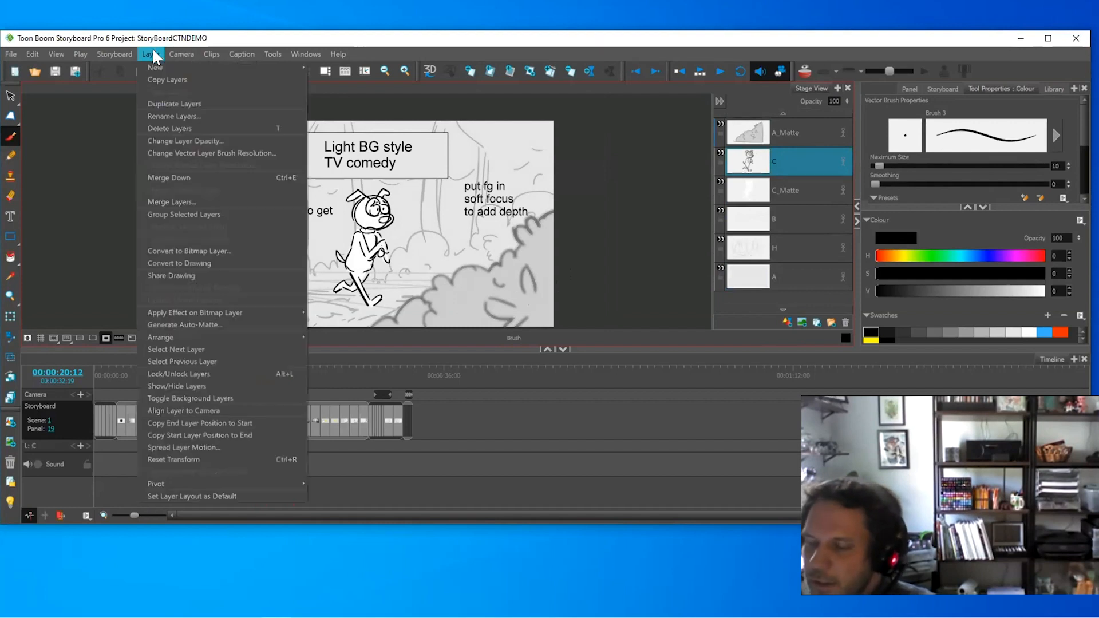
- Hide C_Matte and generate a new auto-matte for the dog that replaces it
{"action": "left_click", "coordinate": [147, 52]}
{"action": "left_click", "coordinate": [721, 184]}
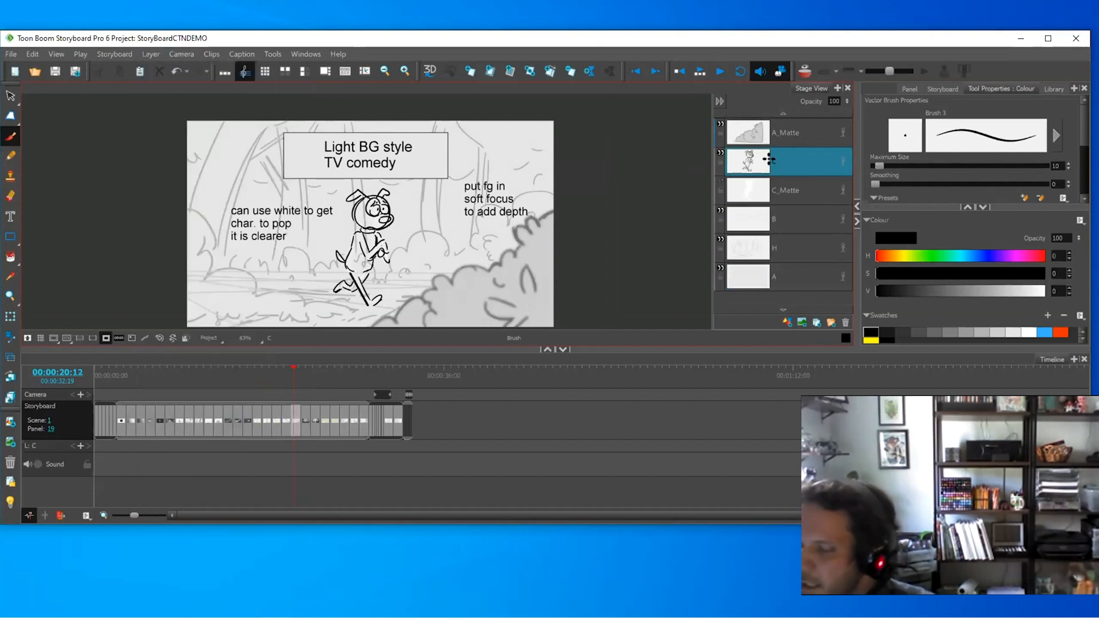
{"action": "left_click", "coordinate": [151, 54]}
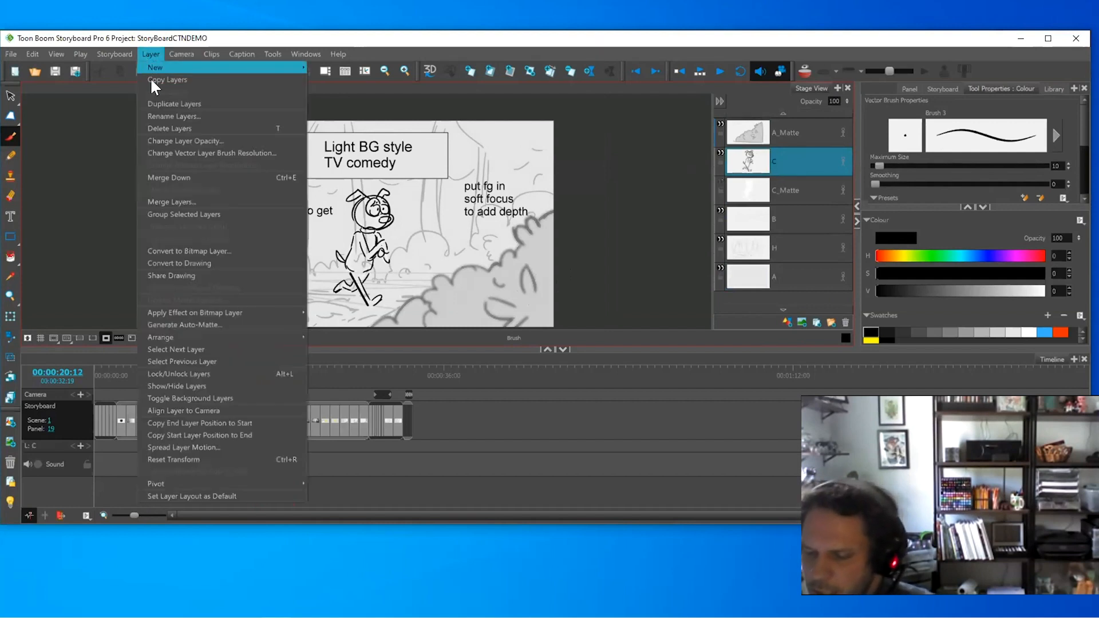
{"action": "left_click", "coordinate": [232, 324]}
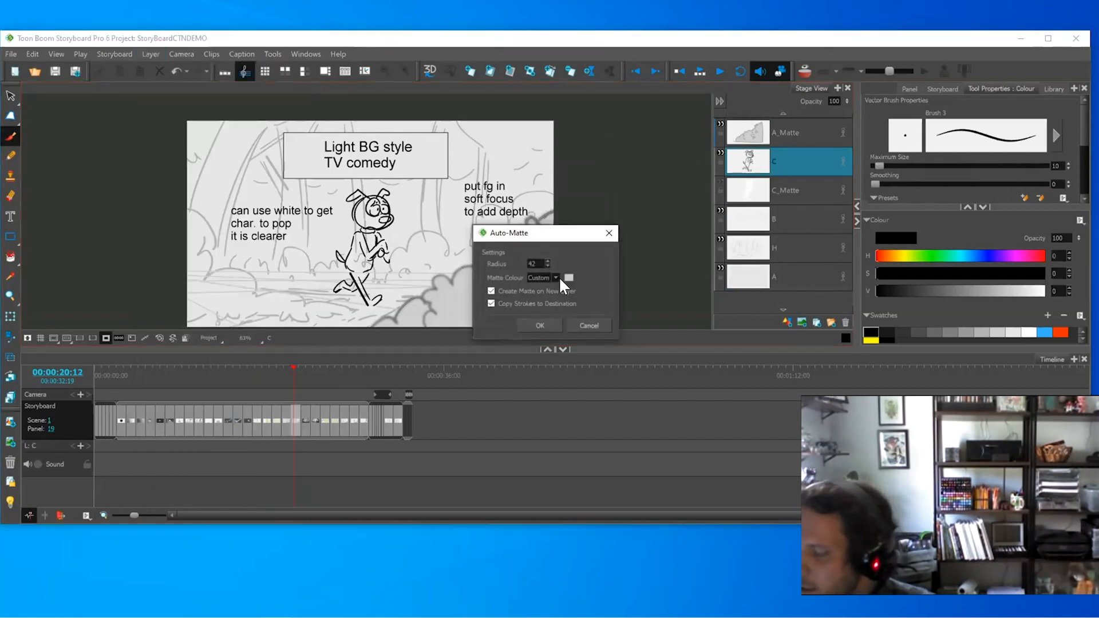
{"action": "left_click", "coordinate": [541, 324]}
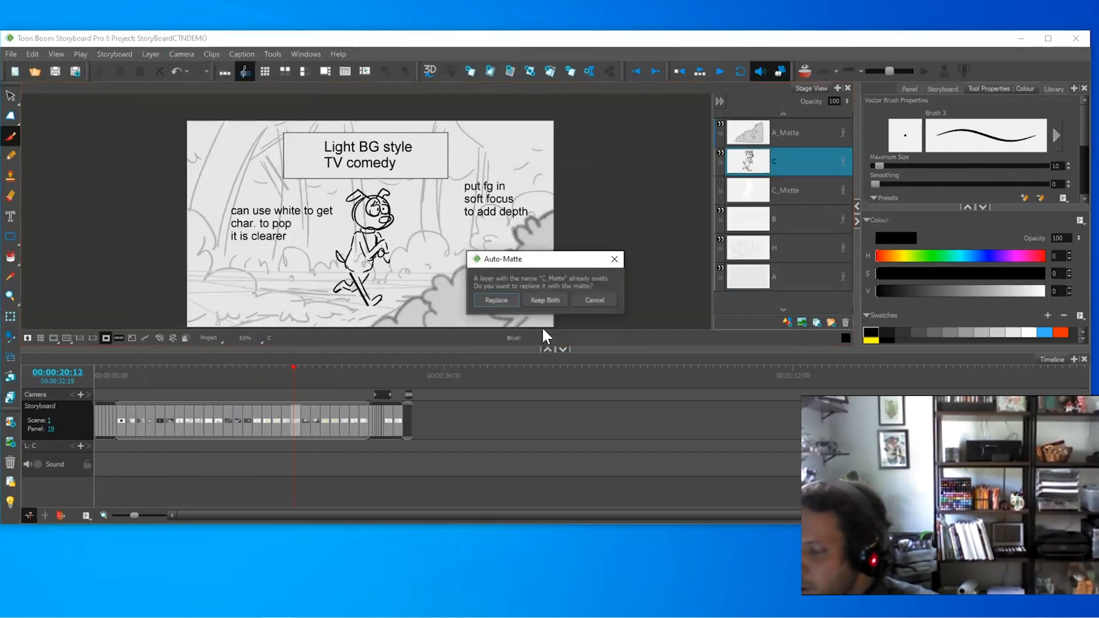
{"action": "left_click", "coordinate": [496, 300]}
{"action": "left_click", "coordinate": [764, 191]}
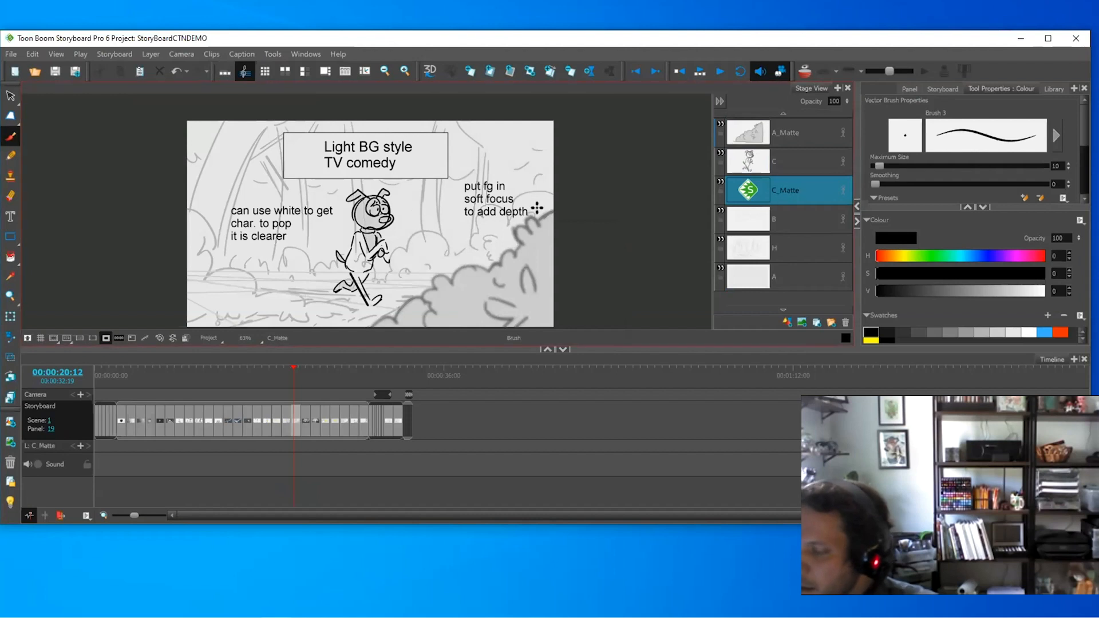
- Select the dog's new matte shape and fill it white
{"action": "left_click", "coordinate": [374, 208], "text": "alt"}
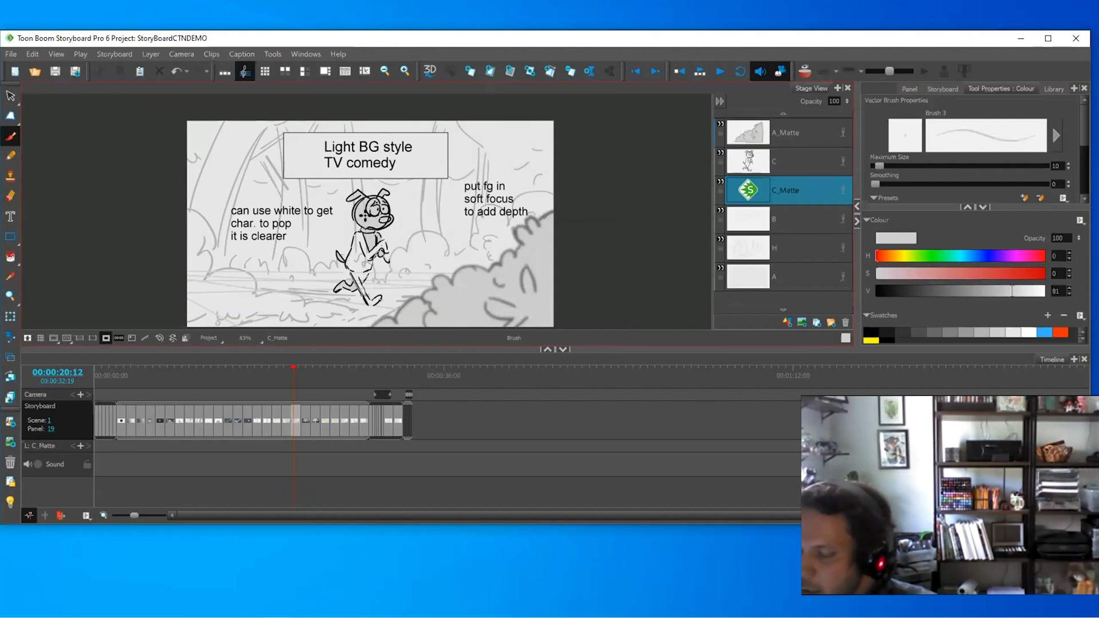
{"action": "left_click", "coordinate": [10, 257]}
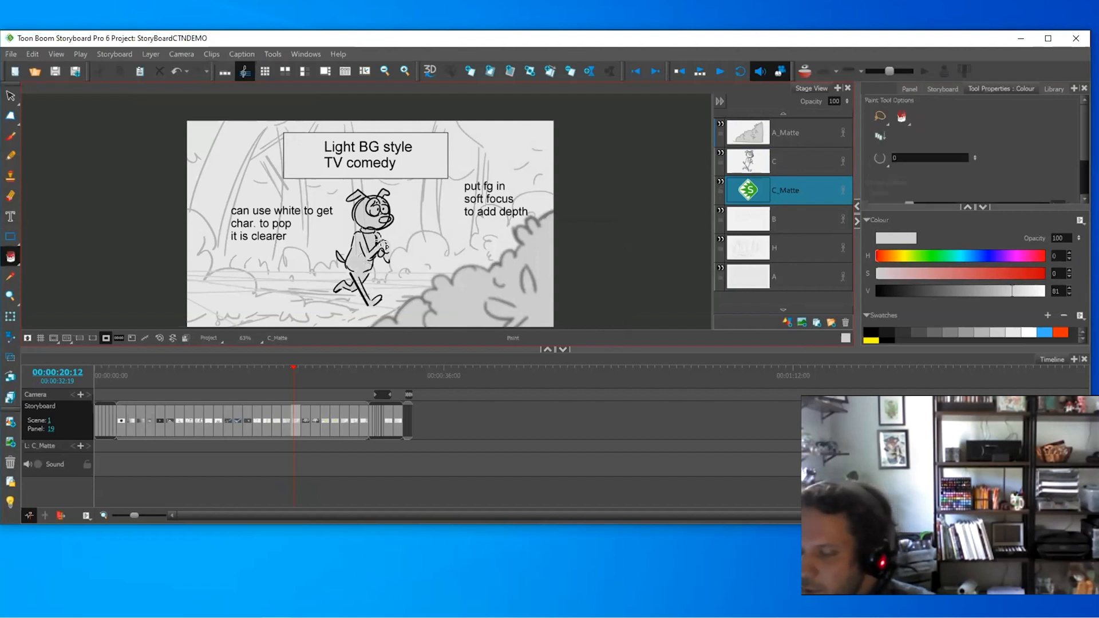
{"action": "key", "text": "alt+s"}
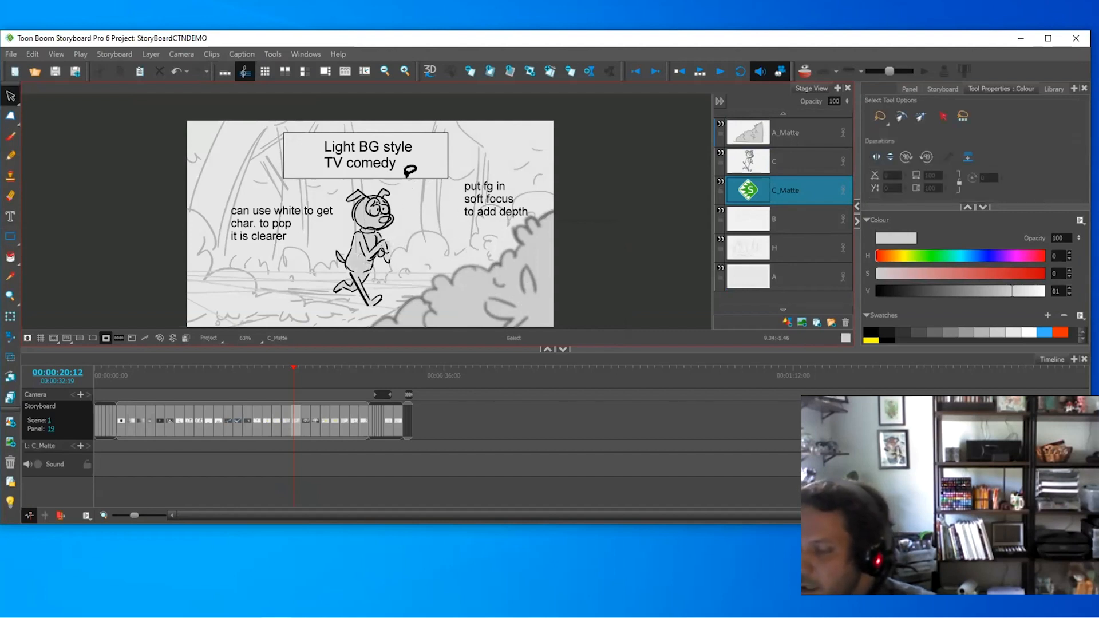
{"action": "left_click_drag", "start_coordinate": [408, 174], "coordinate": [411, 201]}
{"action": "left_click", "coordinate": [1029, 331]}
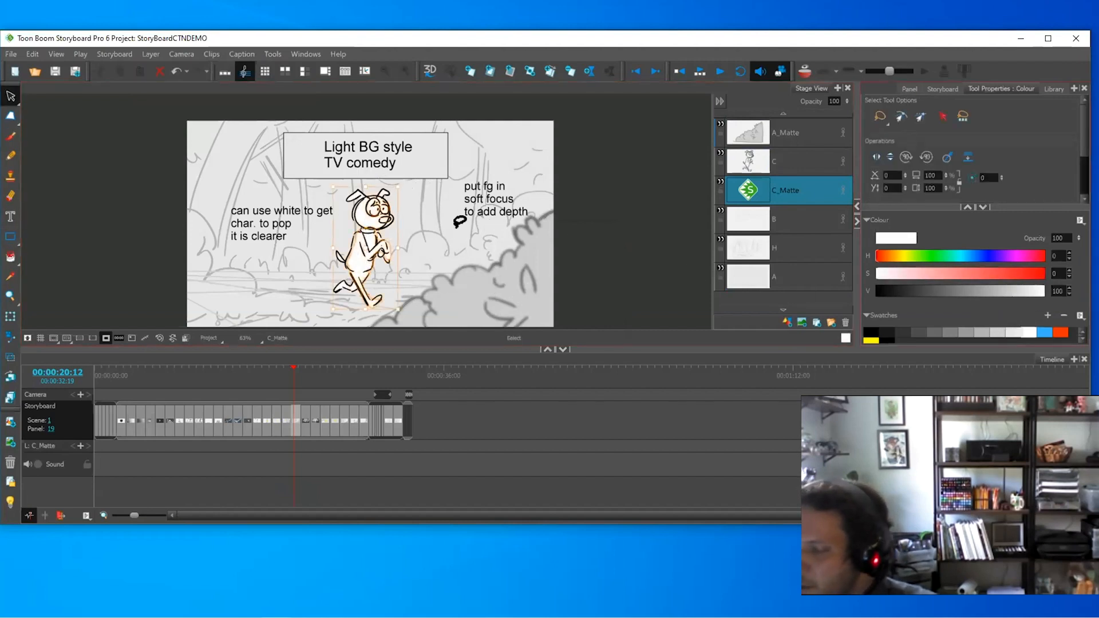
{"action": "left_click", "coordinate": [460, 222]}
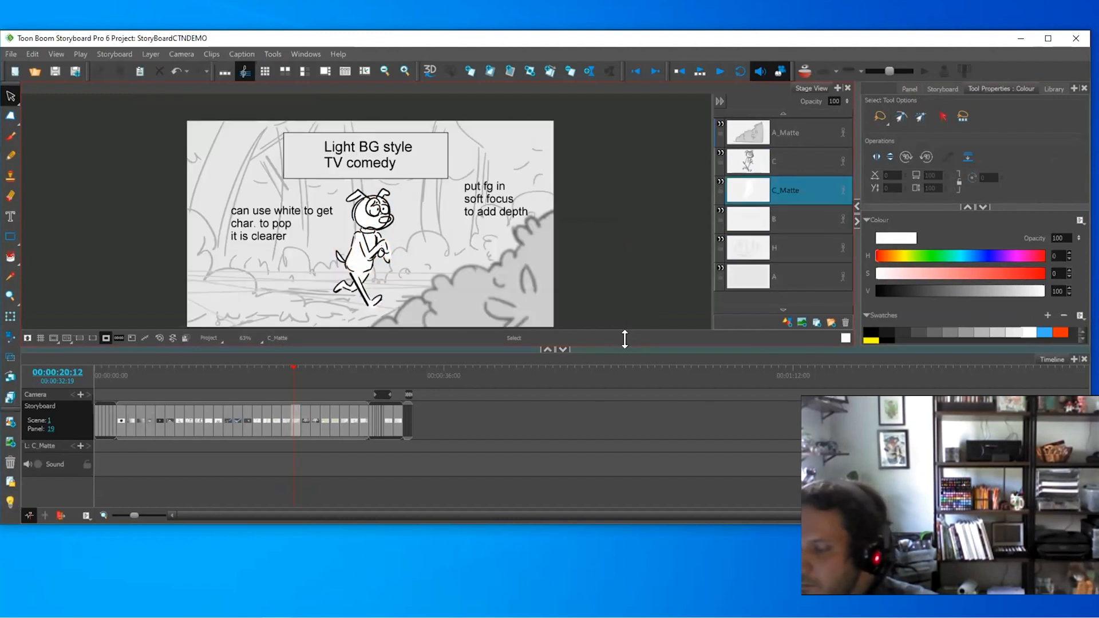
- Make A_Matte active, then flip to panel 20, back to 19, and forward again
{"action": "left_click", "coordinate": [785, 131]}
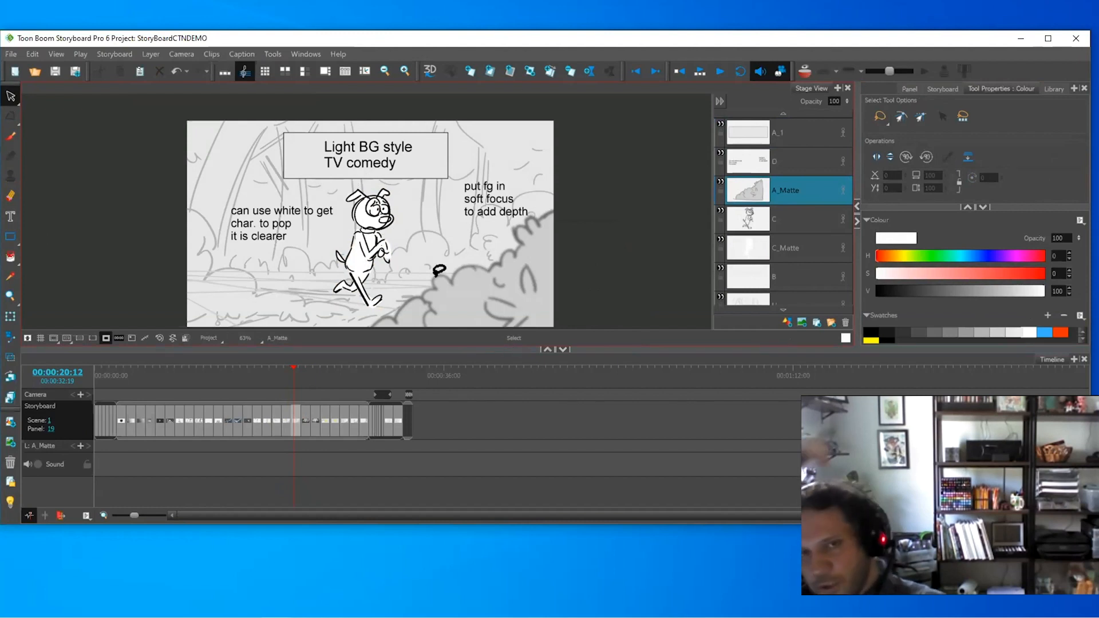
{"action": "key", "text": "f"}
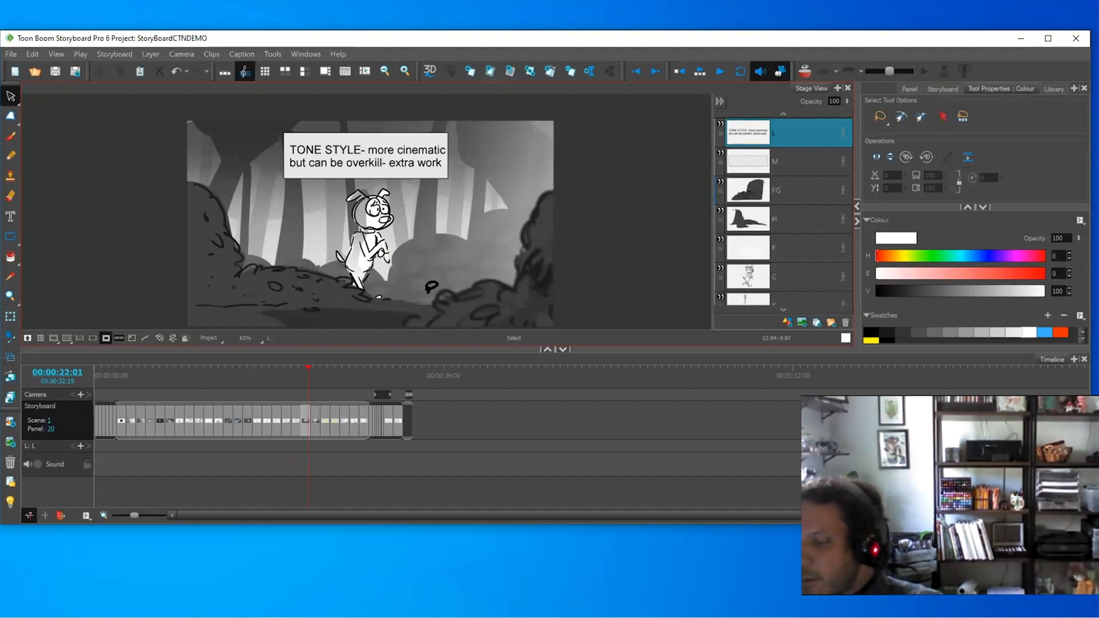
{"action": "key", "text": "comma"}
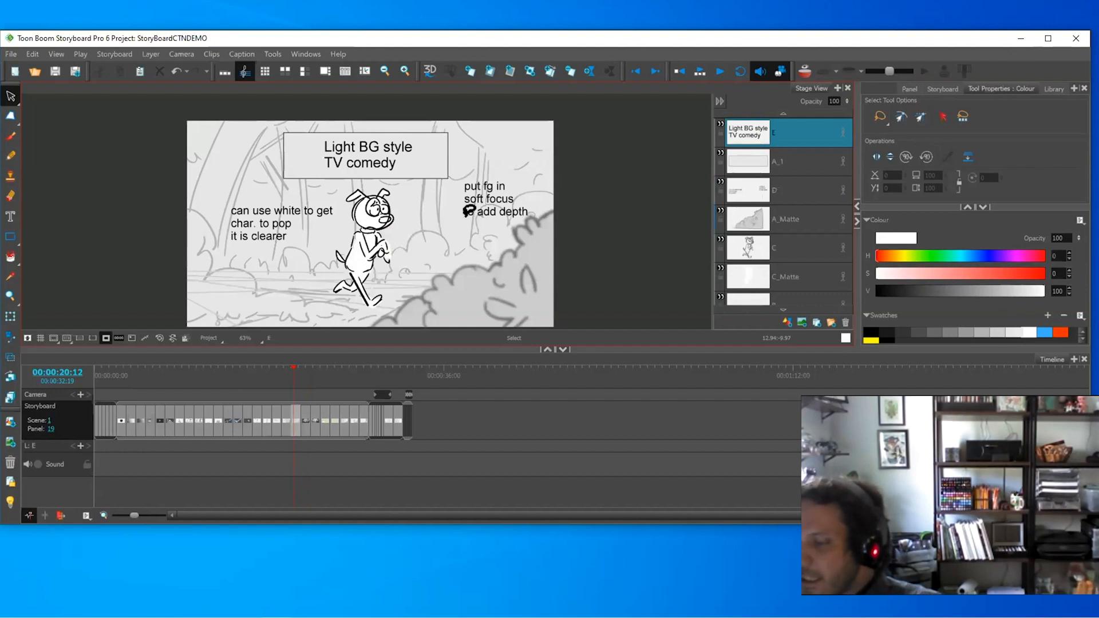
{"action": "key", "text": "period"}
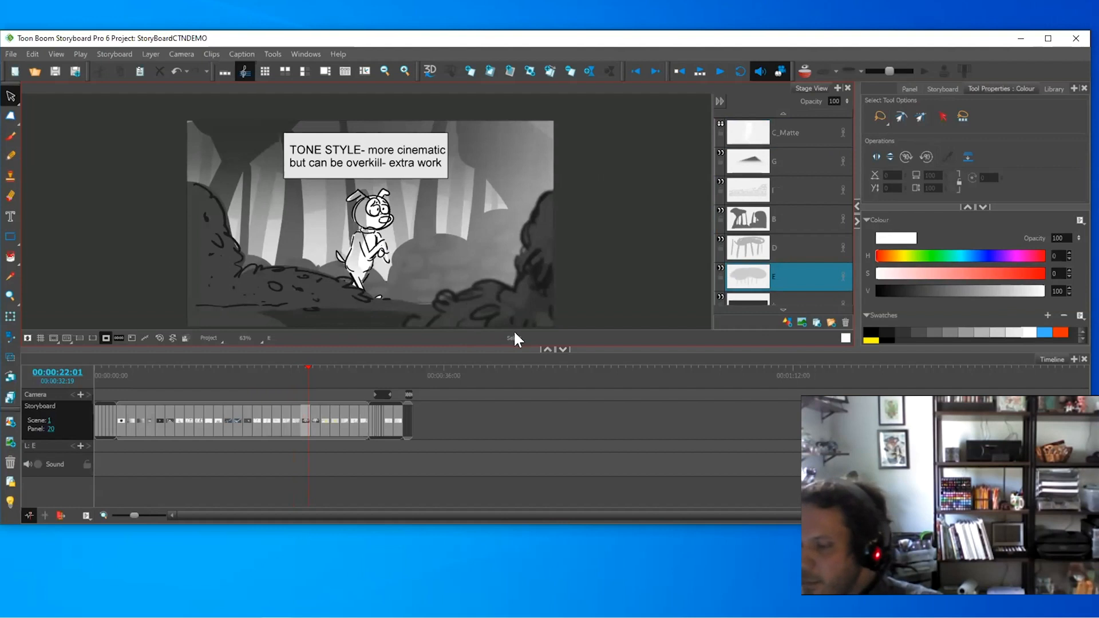
- Settle on panel 21 and make its FG layer active for drawing
{"action": "key", "text": "f"}
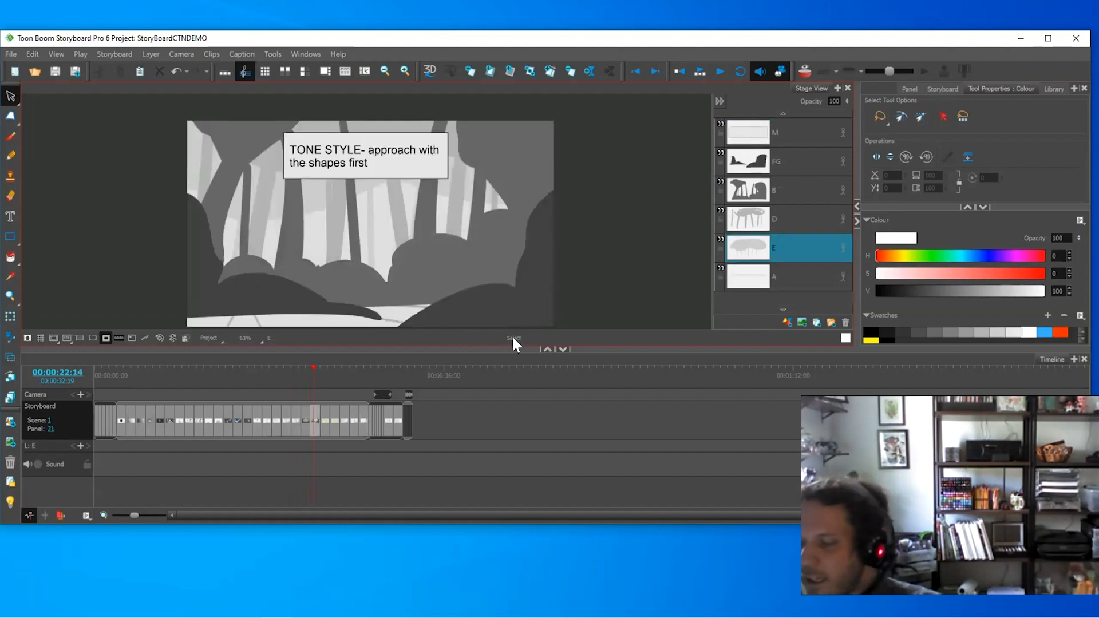
{"action": "key", "text": "d"}
{"action": "key", "text": "f"}
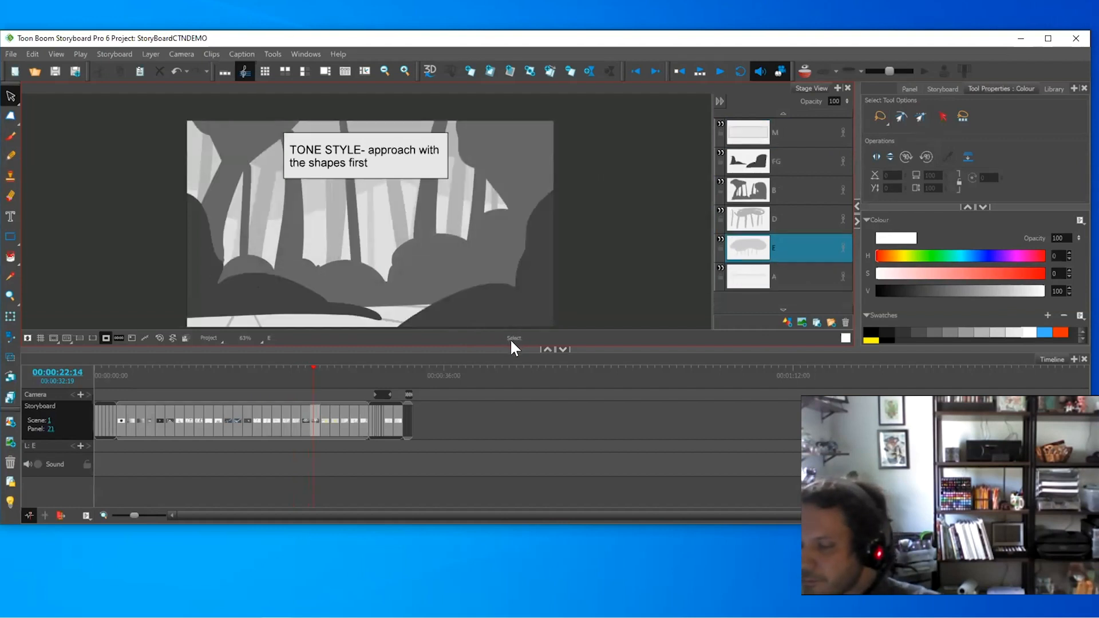
{"action": "scroll", "coordinate": [503, 286], "scroll_direction": "down", "scroll_amount": 2}
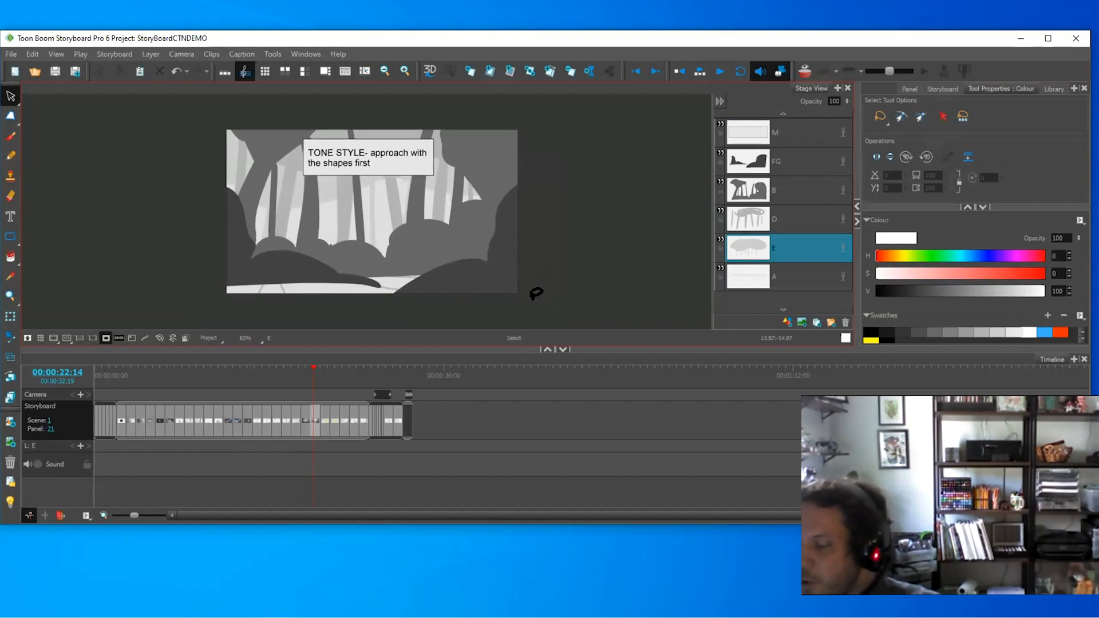
{"action": "left_click", "coordinate": [783, 169]}
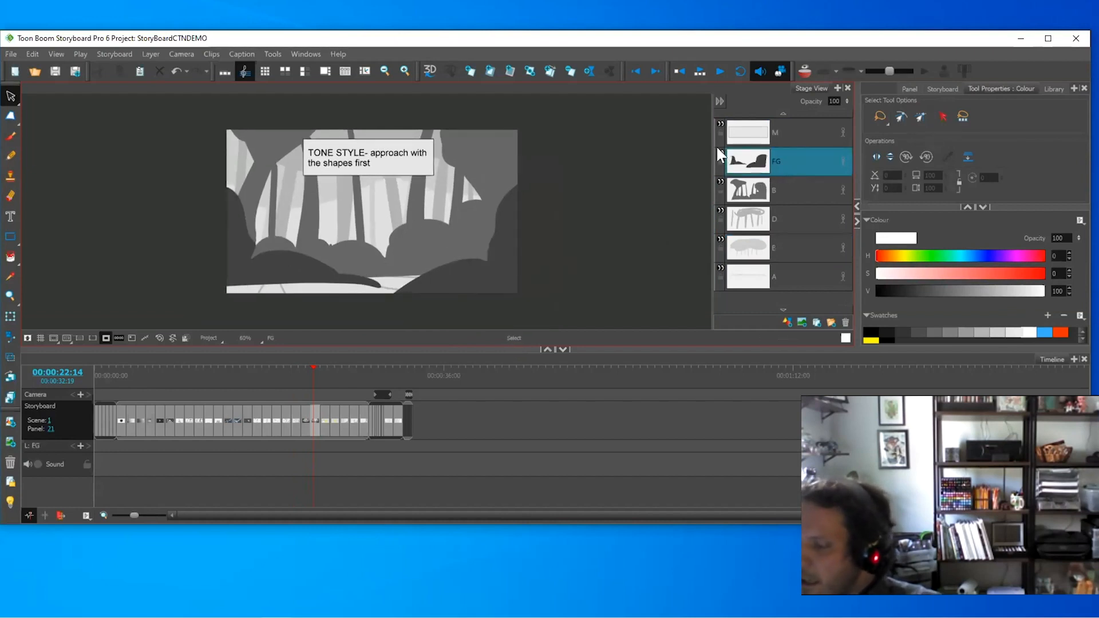
- Test a white brush highlight up the left tree trunk, then delete it
{"action": "key", "text": "alt+b"}
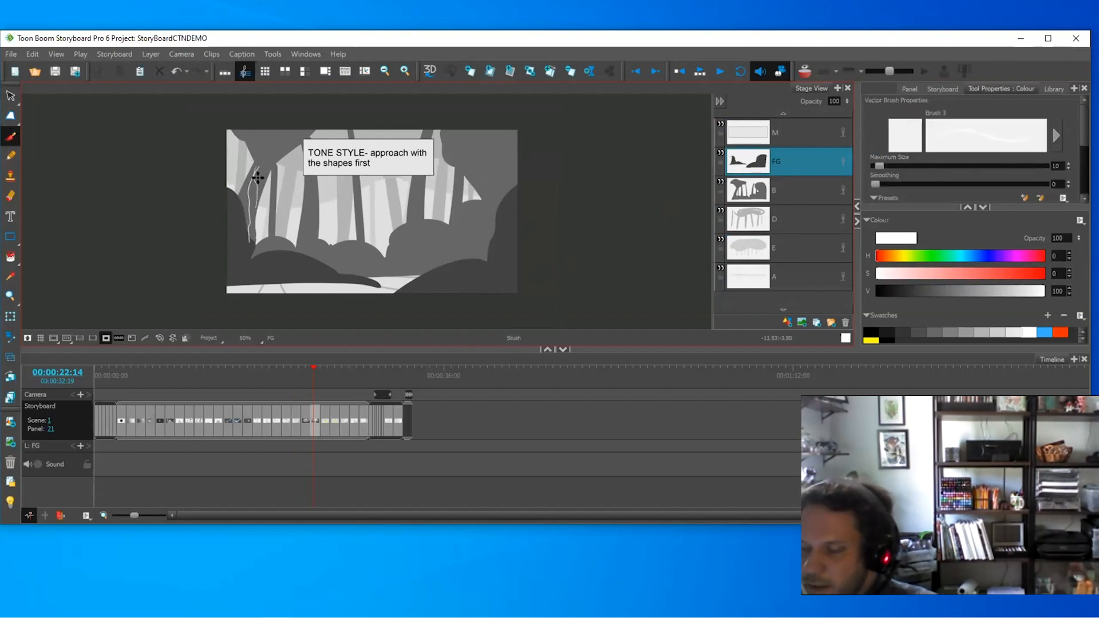
{"action": "mouse_move", "coordinate": [259, 178]}
{"action": "left_mouse_down"}
{"action": "mouse_move", "coordinate": [255, 162]}
{"action": "mouse_move", "coordinate": [285, 131]}
{"action": "left_mouse_up"}
{"action": "key", "text": "alt+s"}
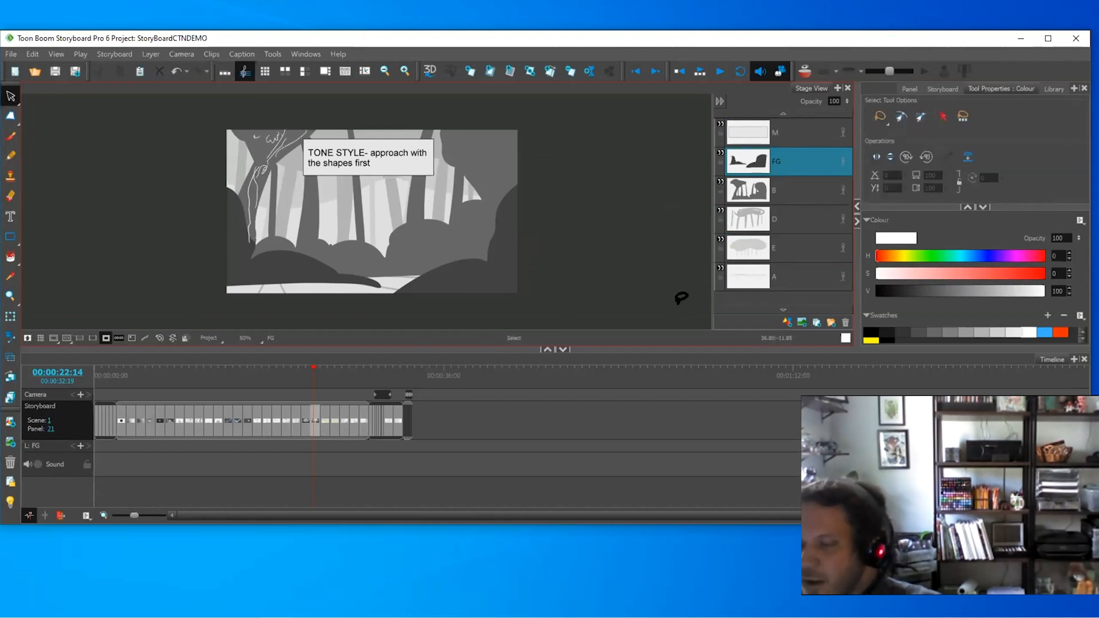
{"action": "left_click", "coordinate": [293, 120]}
{"action": "key", "text": "Delete"}
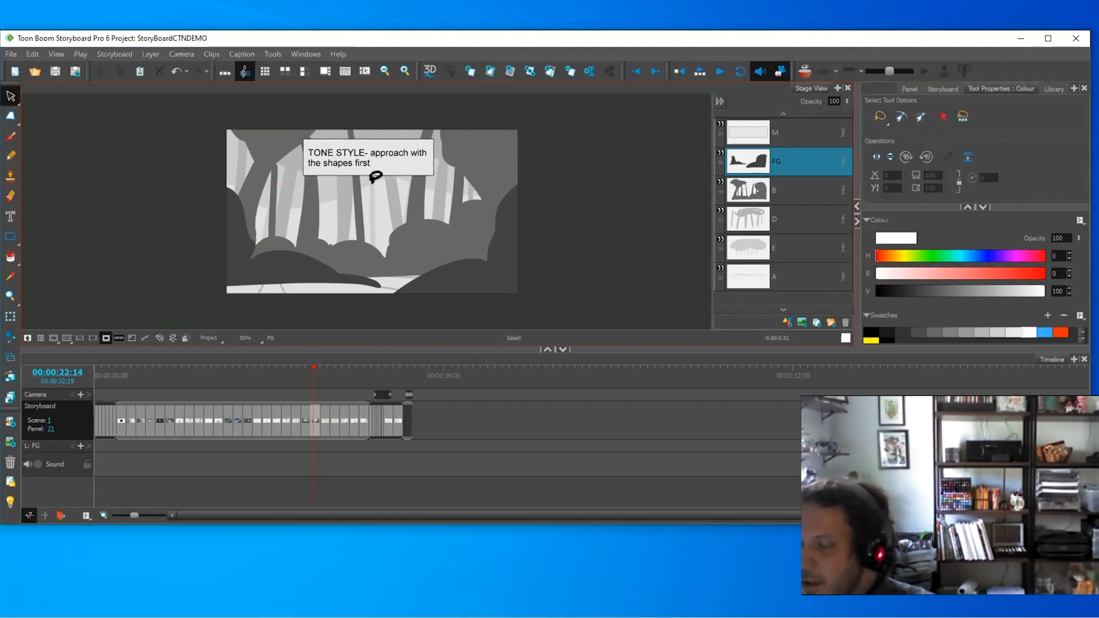
- Outline the upper-left trunk with a white loop, paint-fill it white, then delete the shape
{"action": "key", "text": "alt+b"}
{"action": "mouse_move", "coordinate": [260, 96]}
{"action": "left_mouse_down"}
{"action": "mouse_move", "coordinate": [236, 127]}
{"action": "mouse_move", "coordinate": [272, 156]}
{"action": "left_mouse_up"}
{"action": "left_click_drag", "start_coordinate": [312, 113], "coordinate": [258, 91]}
{"action": "left_click", "coordinate": [10, 257]}
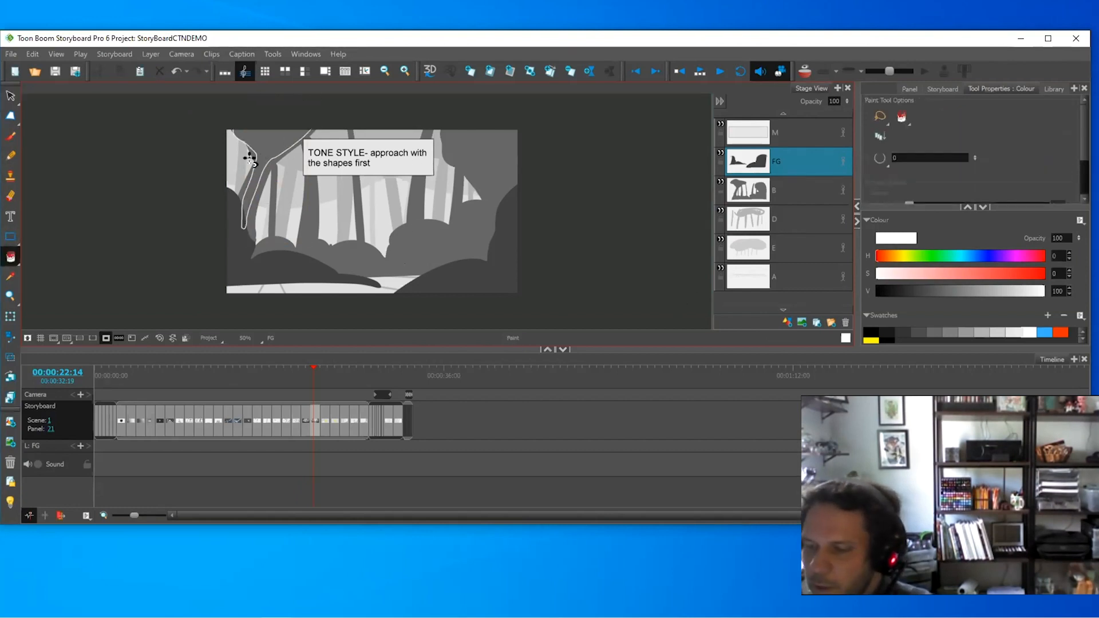
{"action": "left_click", "coordinate": [287, 129]}
{"action": "key", "text": "alt+s"}
{"action": "left_click", "coordinate": [287, 129]}
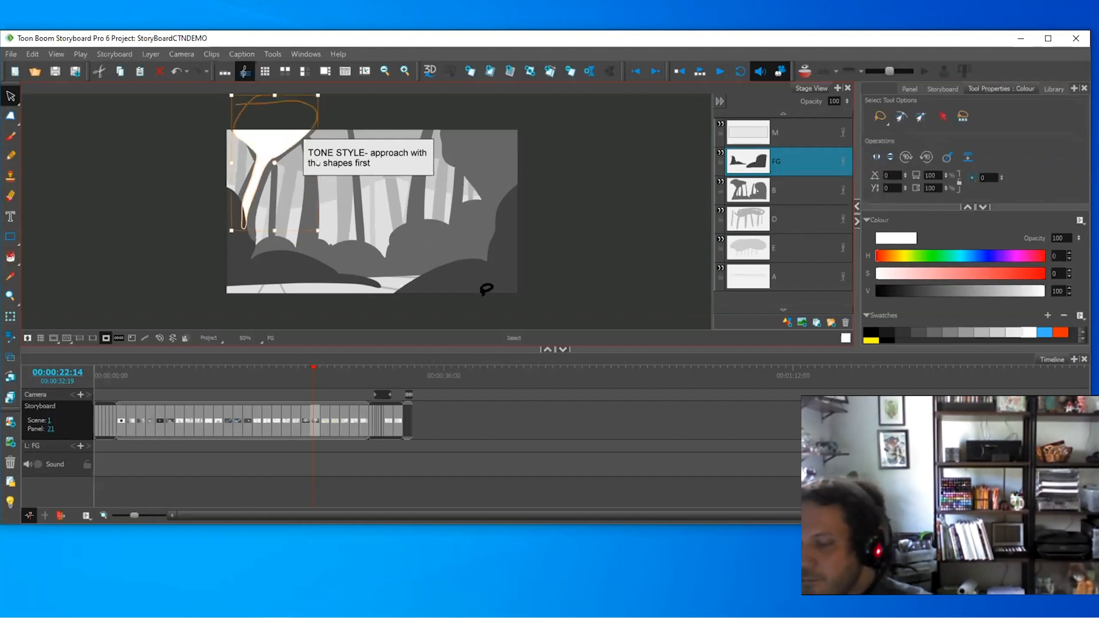
{"action": "key", "text": "Delete"}
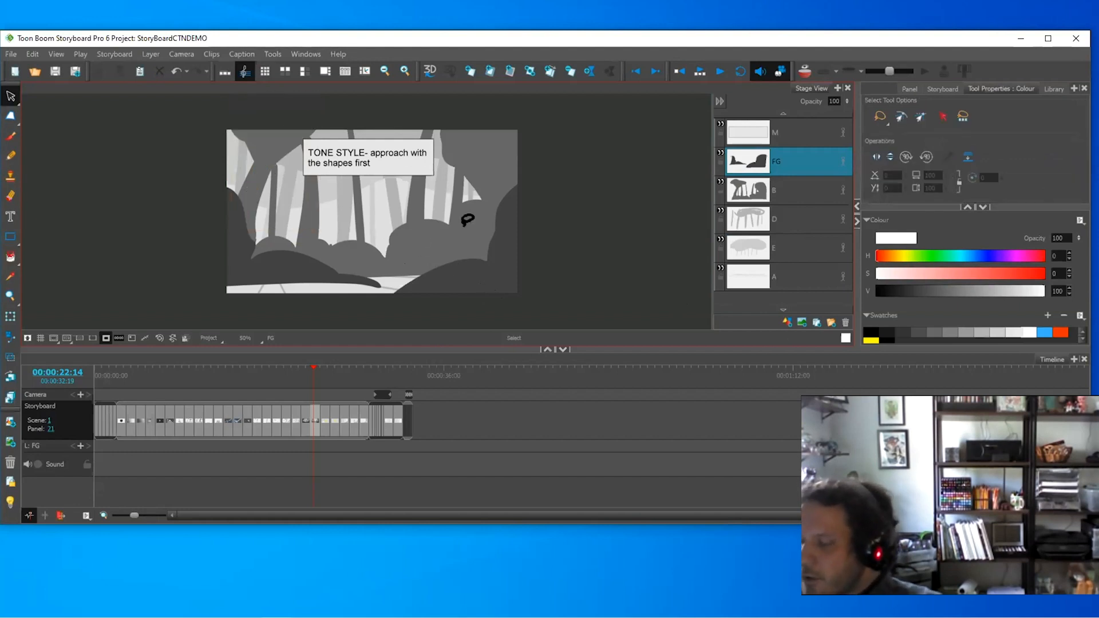
- Flip back to panel 20, then forward to the tron-style panel 22
{"action": "key", "text": "f"}
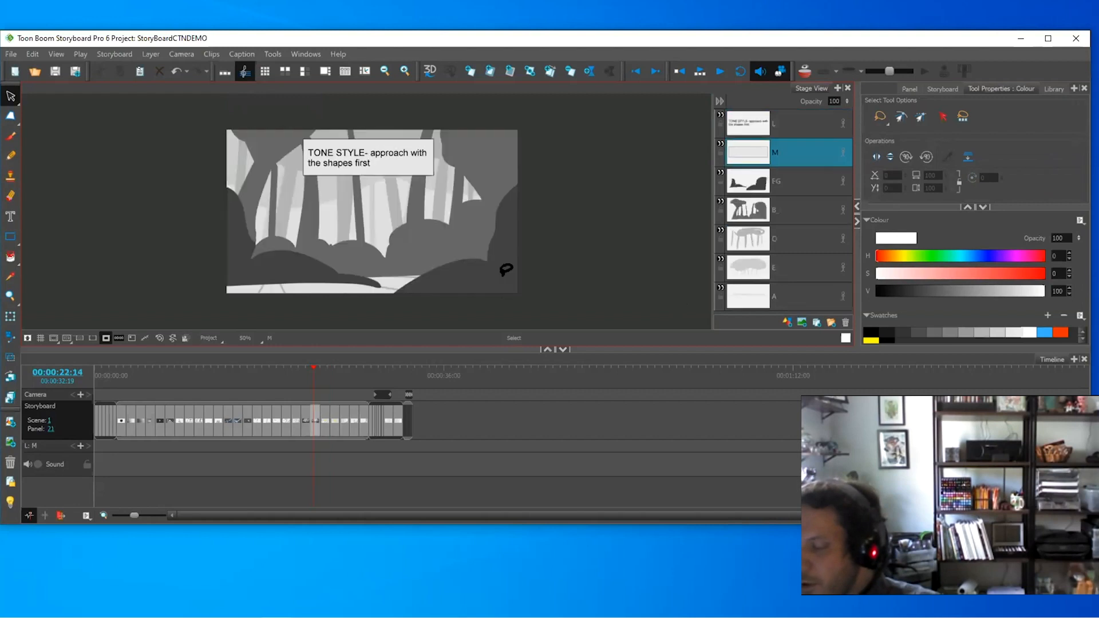
{"action": "key", "text": "g"}
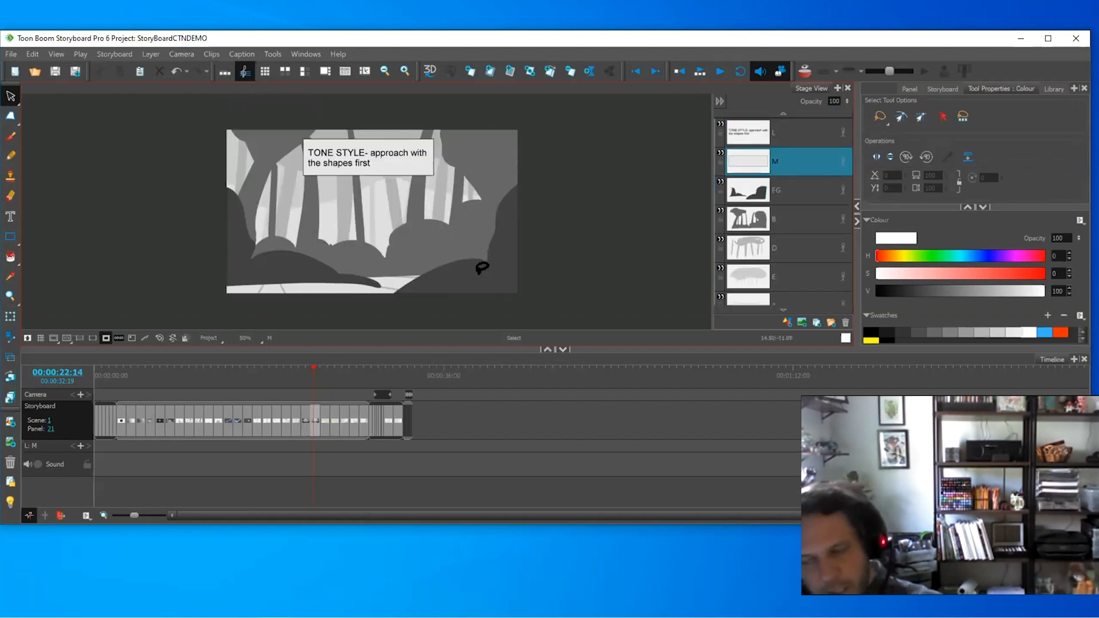
{"action": "key", "text": "g"}
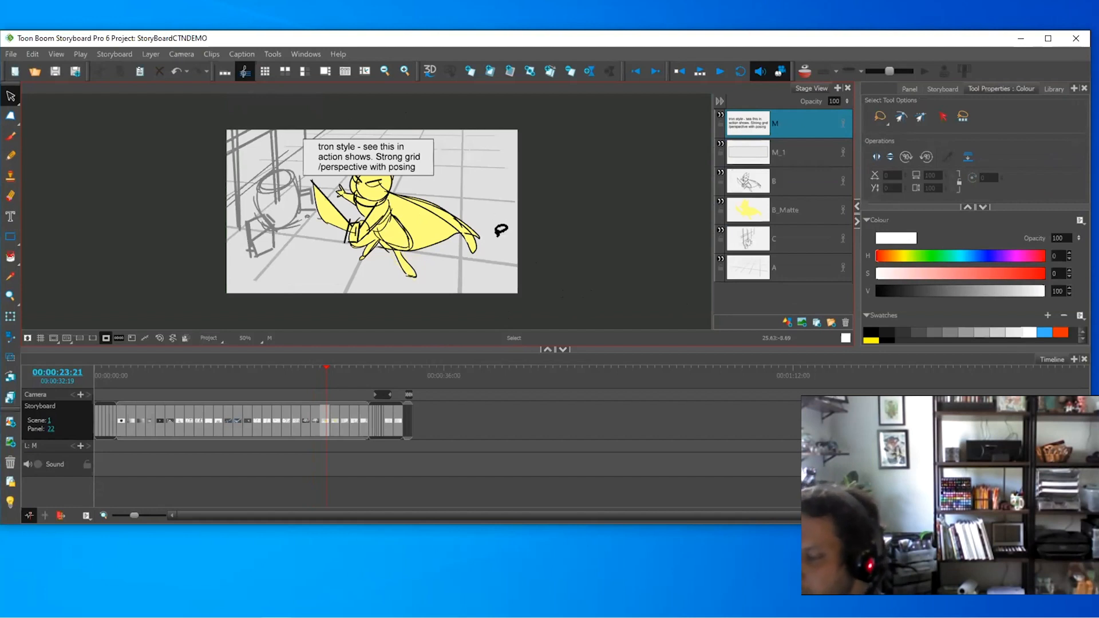
- With the Brush active on layer M_1, advance to panel 23 and select layer D
{"action": "key", "text": "alt+b"}
{"action": "left_click", "coordinate": [796, 151]}
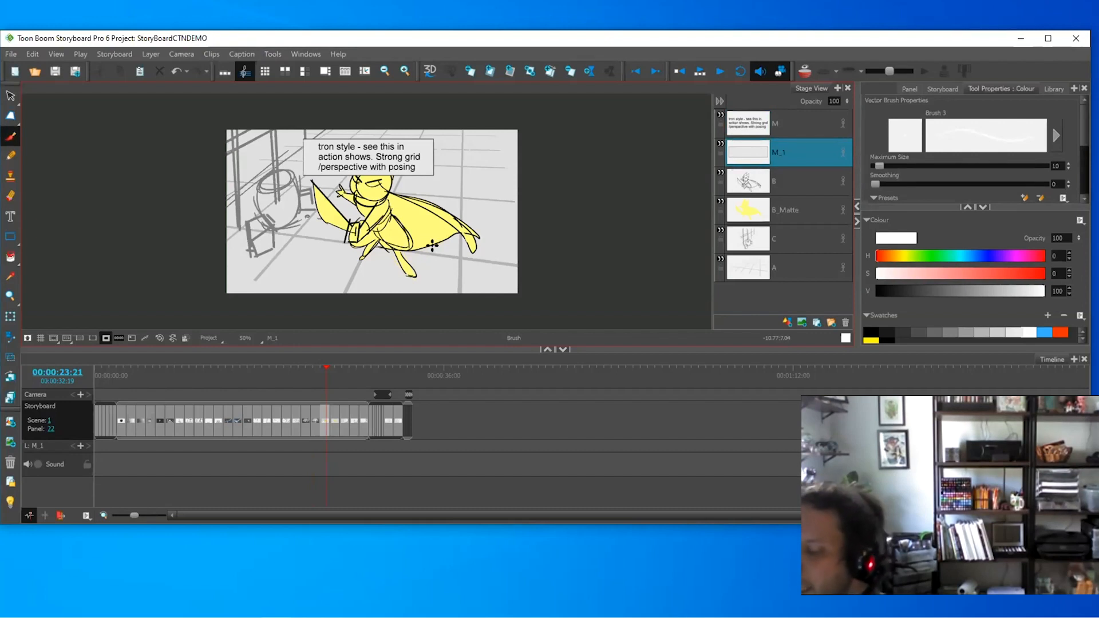
{"action": "key", "text": "Right"}
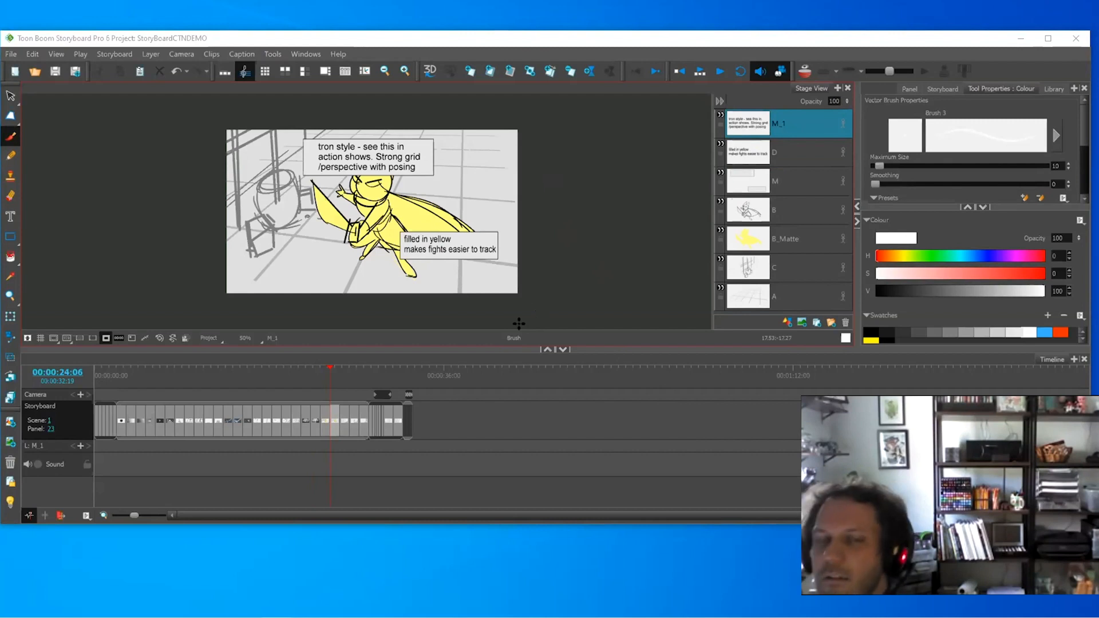
{"action": "left_click", "coordinate": [782, 152]}
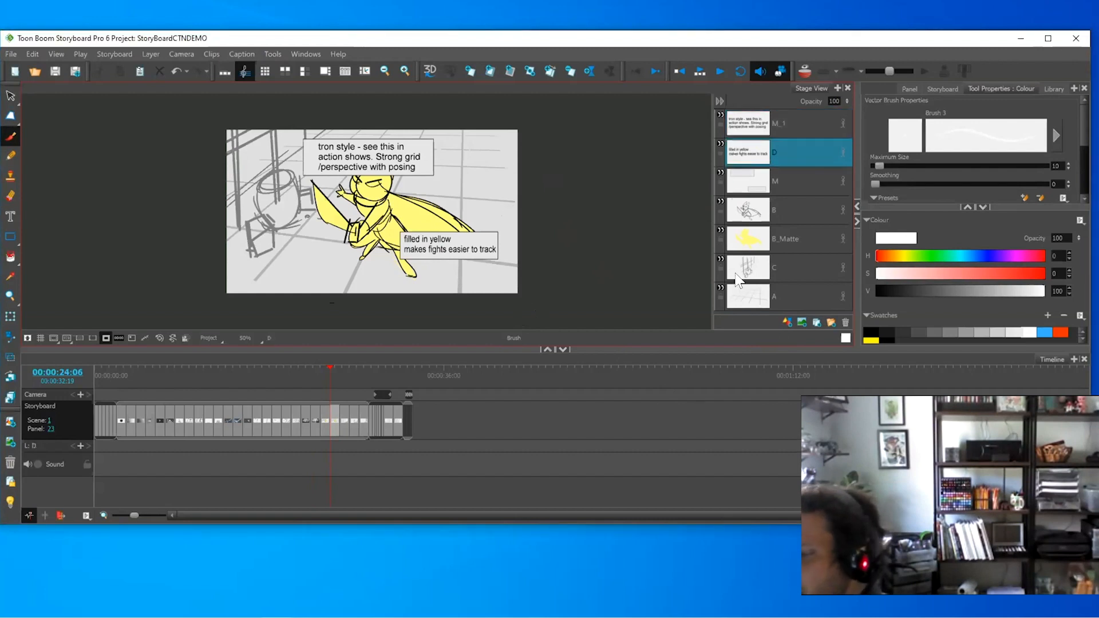
- On panel 24, toggle the camera mask to compare the drawing beyond the camera frame
{"action": "key", "text": "Right"}
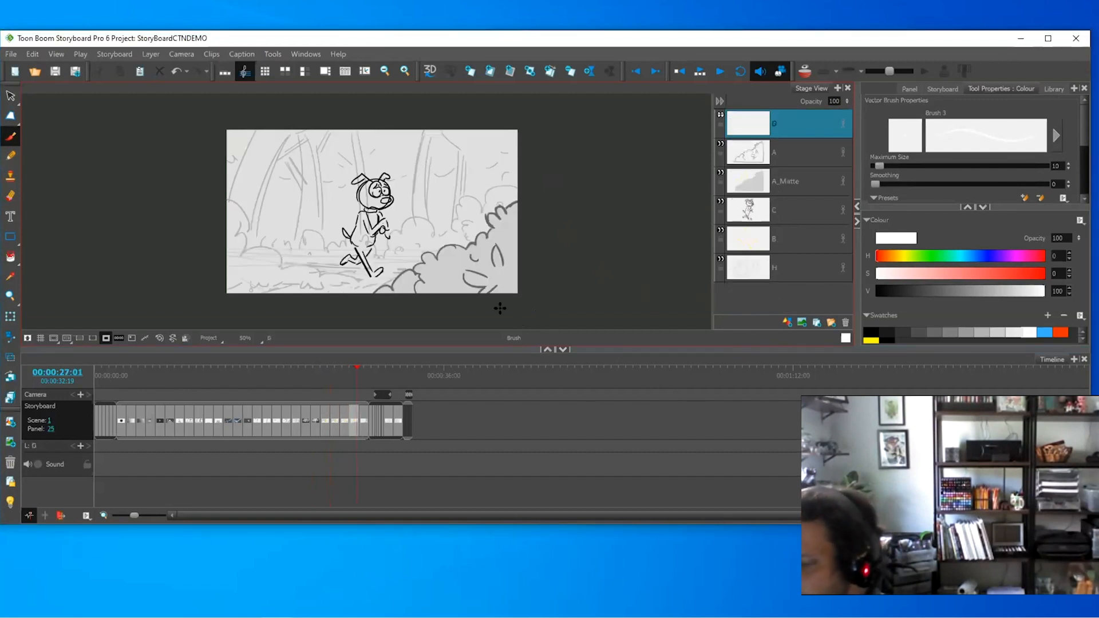
{"action": "left_click", "coordinate": [126, 338]}
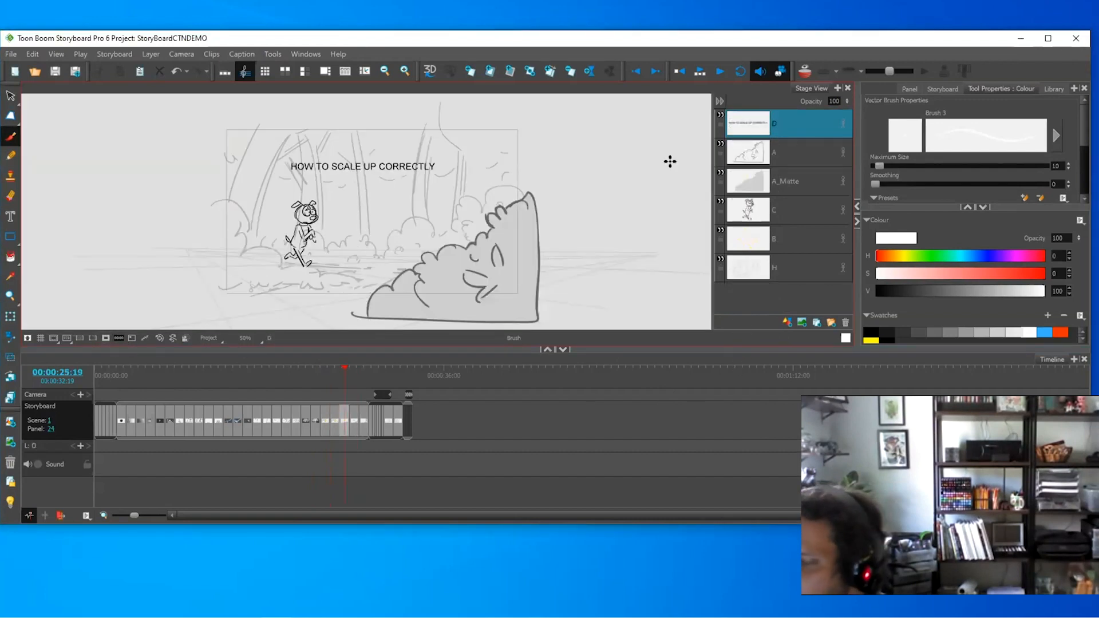
{"action": "scroll", "coordinate": [372, 267], "scroll_direction": "up", "scroll_amount": 2}
{"action": "left_click", "coordinate": [105, 337]}
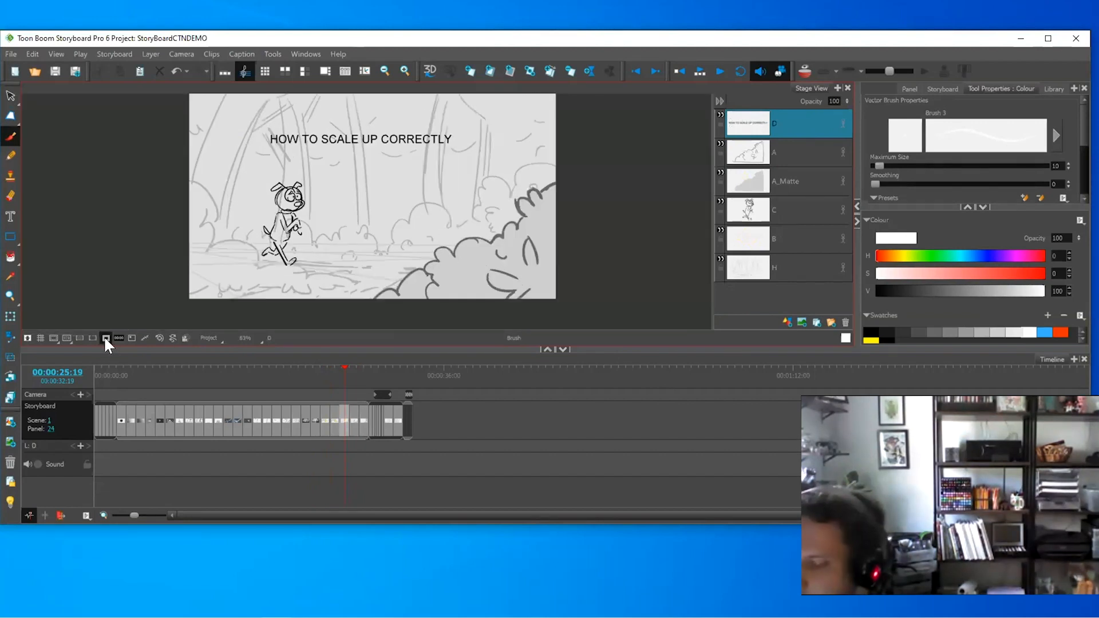
{"action": "key", "text": "2"}
{"action": "key", "text": "Right"}
{"action": "key", "text": "Right"}
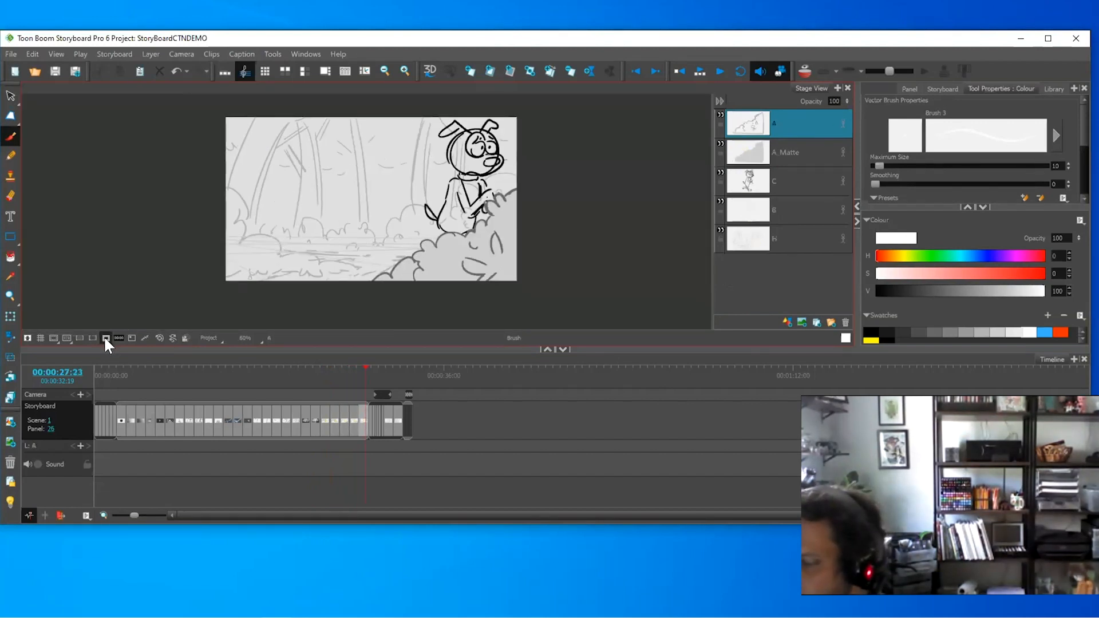
{"action": "key", "text": "Left"}
{"action": "key", "text": "Left"}
{"action": "left_click", "coordinate": [106, 337]}
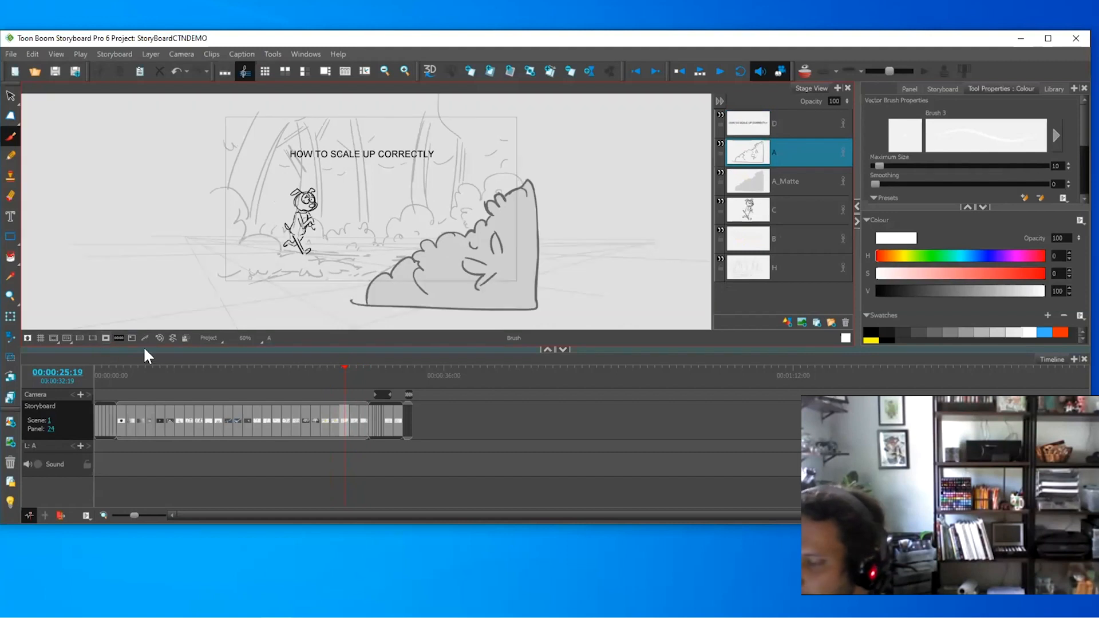
- Duplicate panel 24 as panel 25, select layer D, and fade other layers with the Light Table
{"action": "left_click", "coordinate": [548, 70]}
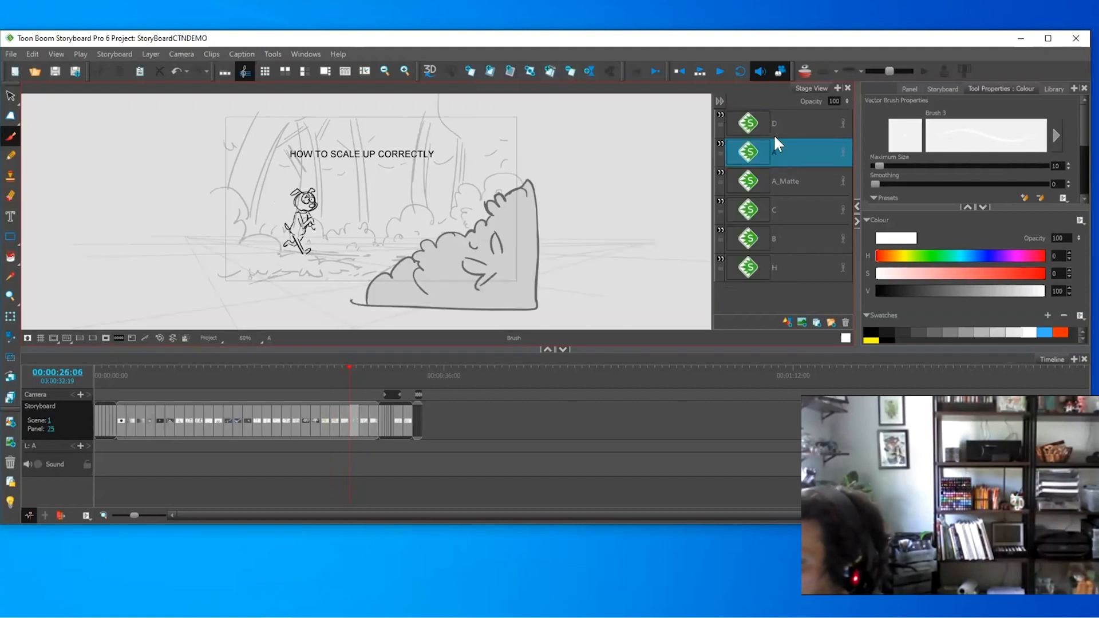
{"action": "left_click", "coordinate": [794, 124]}
{"action": "key", "text": "alt+s"}
{"action": "left_click", "coordinate": [10, 502]}
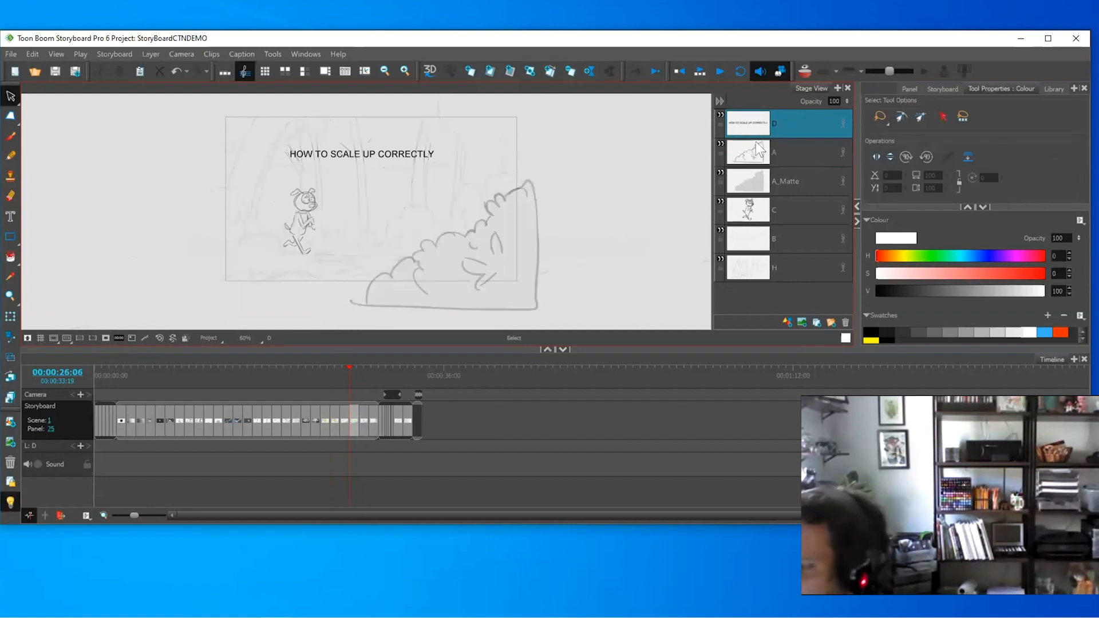
{"action": "left_click", "coordinate": [786, 204]}
- Scale the dog up in panel 25, duplicate the panel, and enlarge it further around a left pivot
{"action": "left_click_drag", "start_coordinate": [275, 262], "coordinate": [429, 143]}
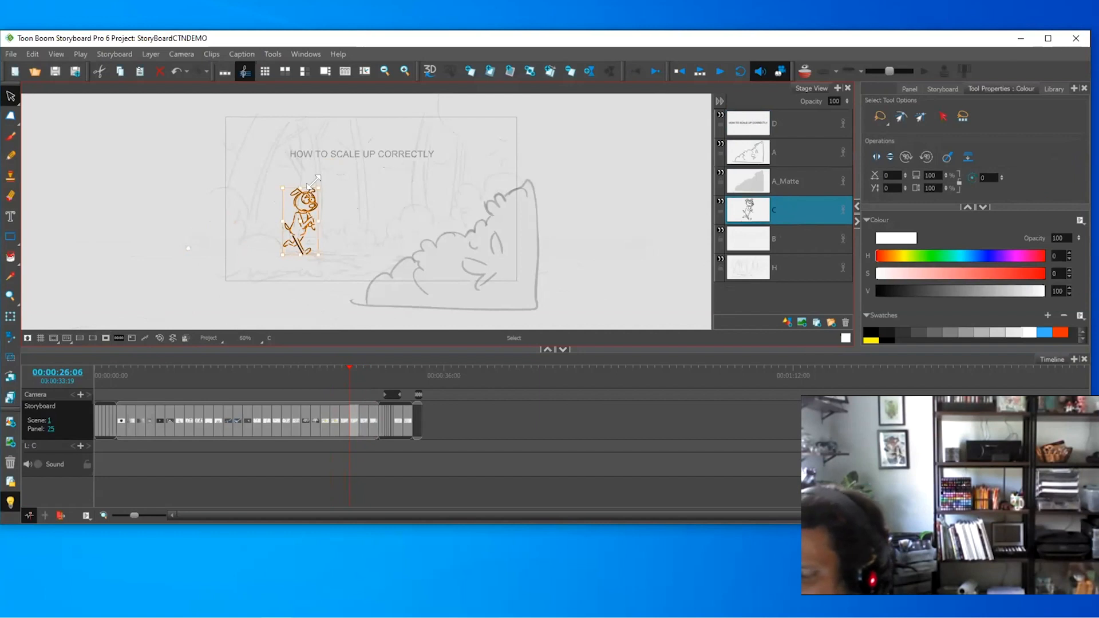
{"action": "left_click_drag", "start_coordinate": [318, 187], "coordinate": [426, 157]}
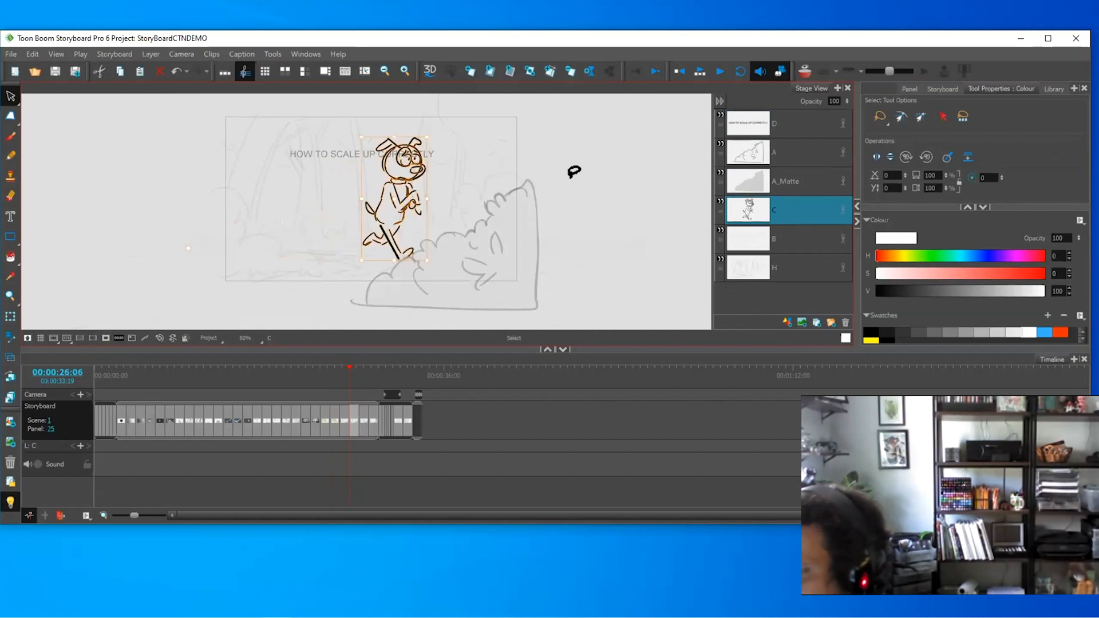
{"action": "left_click", "coordinate": [549, 71]}
{"action": "mouse_move", "coordinate": [539, 142]}
{"action": "left_mouse_down"}
{"action": "mouse_move", "coordinate": [294, 226]}
{"action": "mouse_move", "coordinate": [537, 230]}
{"action": "left_mouse_up"}
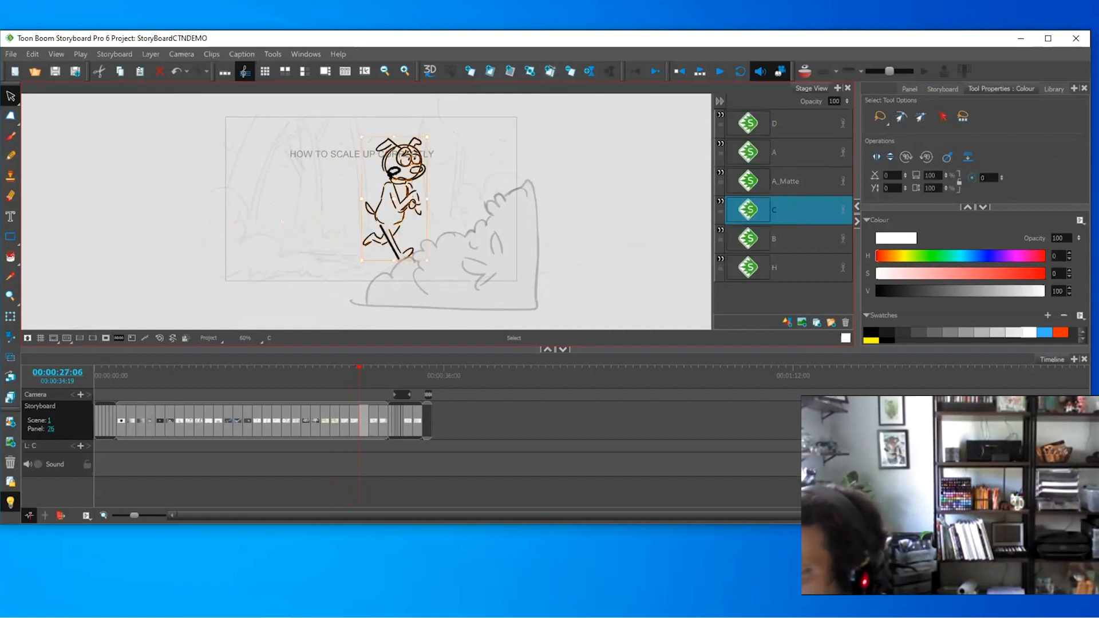
{"action": "left_click_drag", "start_coordinate": [373, 197], "coordinate": [182, 240]}
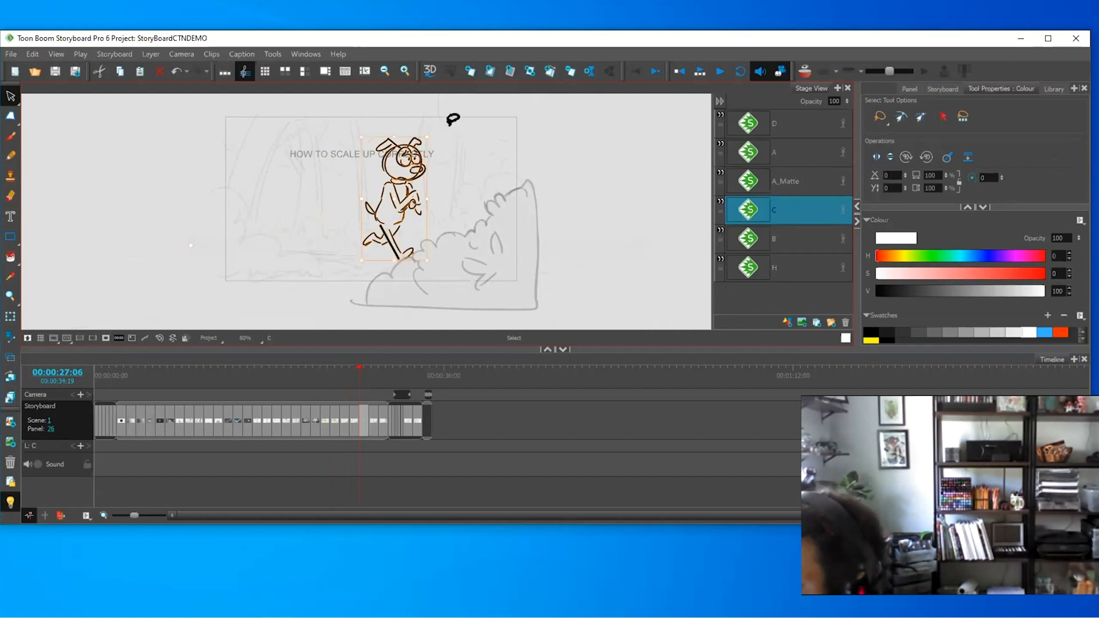
{"action": "left_click_drag", "start_coordinate": [426, 138], "coordinate": [559, 77]}
{"action": "left_click", "coordinate": [628, 148]}
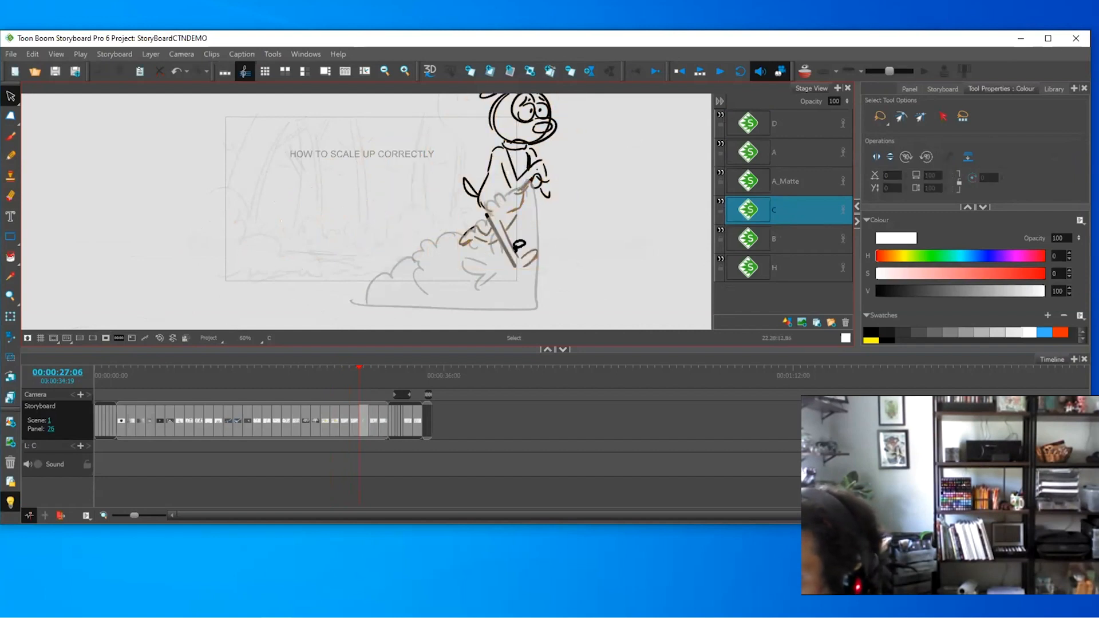
- Review panels 24–26 with the camera mask on and shift the panel 25 dog up and right
{"action": "left_click", "coordinate": [347, 376]}
{"action": "key", "text": "Right"}
{"action": "key", "text": "Right"}
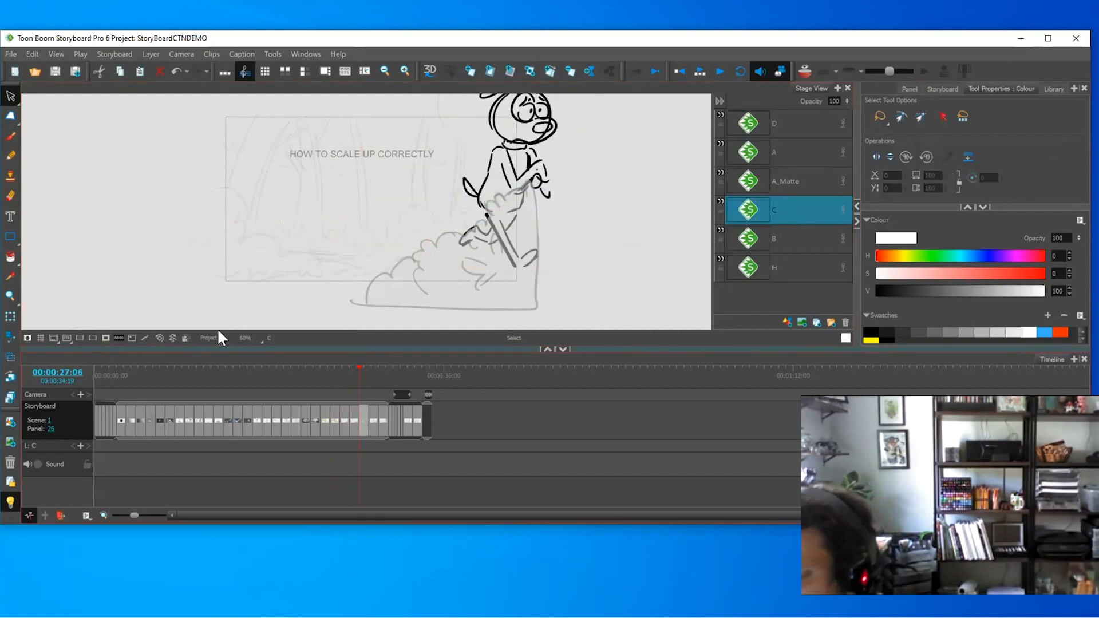
{"action": "left_click", "coordinate": [105, 338]}
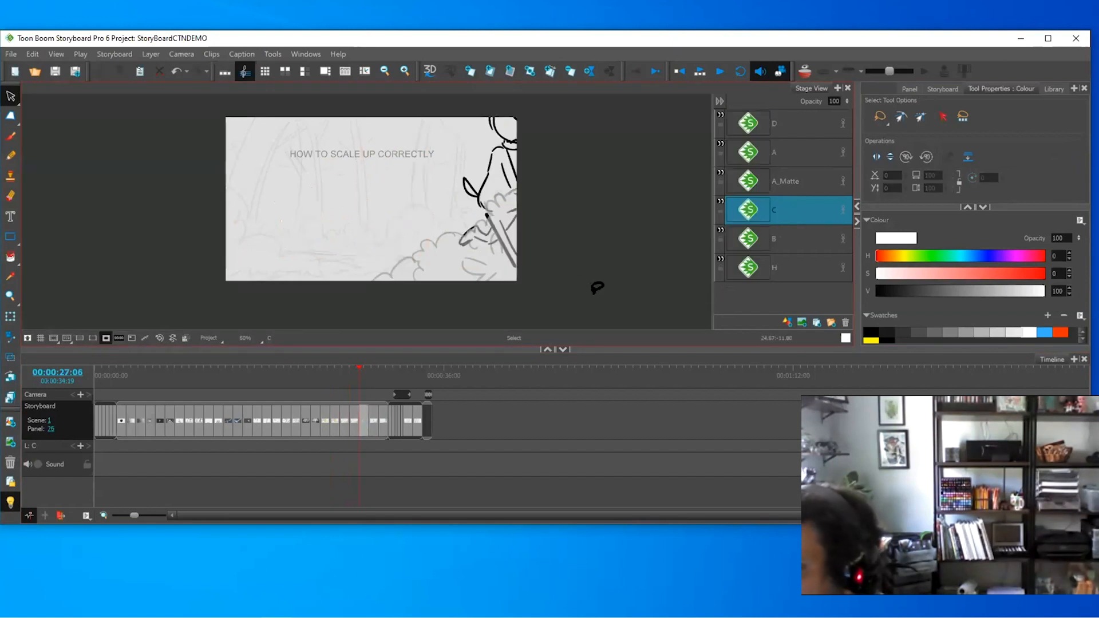
{"action": "key", "text": "Left"}
{"action": "key", "text": "Left"}
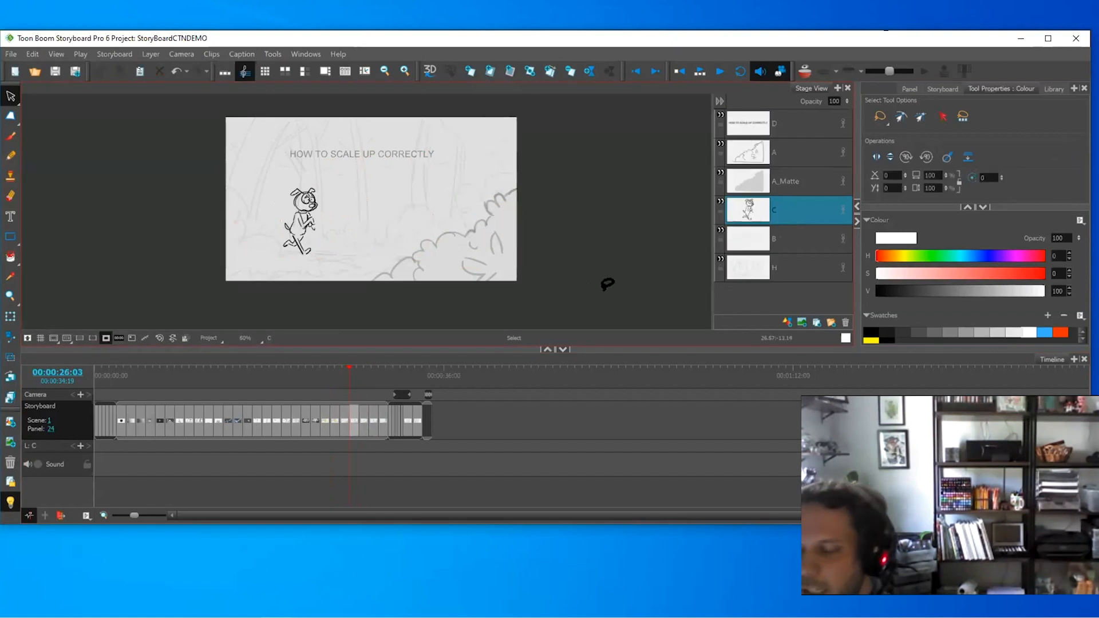
{"action": "key", "text": "Right"}
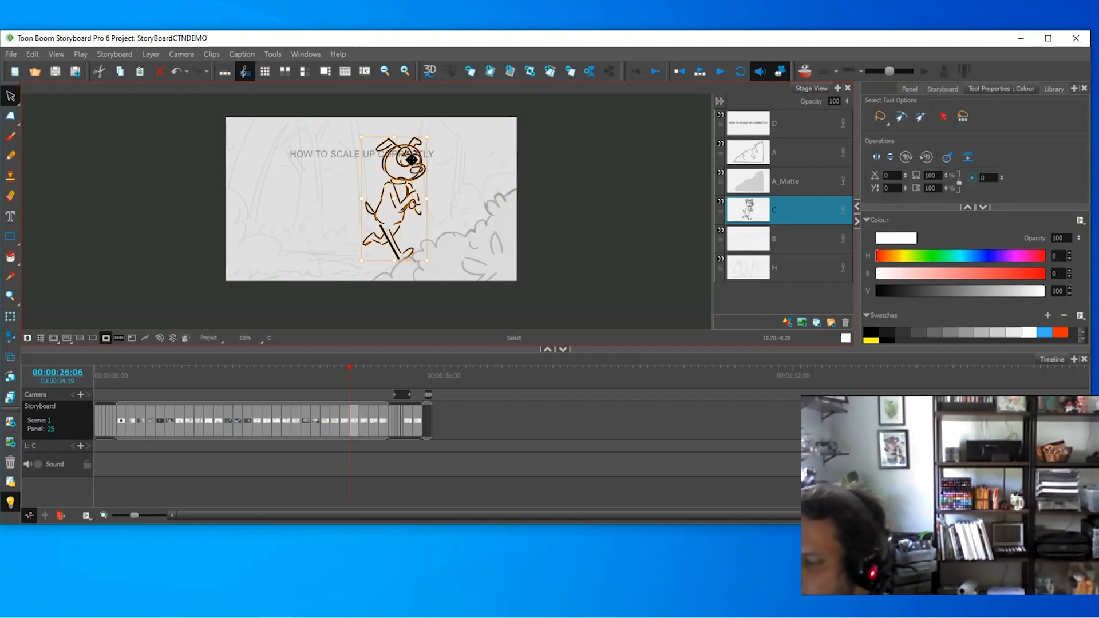
{"action": "mouse_move", "coordinate": [411, 159]}
{"action": "left_mouse_down"}
{"action": "mouse_move", "coordinate": [421, 86]}
{"action": "mouse_move", "coordinate": [477, 144]}
{"action": "mouse_move", "coordinate": [424, 126]}
{"action": "mouse_move", "coordinate": [373, 176]}
{"action": "mouse_move", "coordinate": [334, 169]}
{"action": "left_mouse_up"}
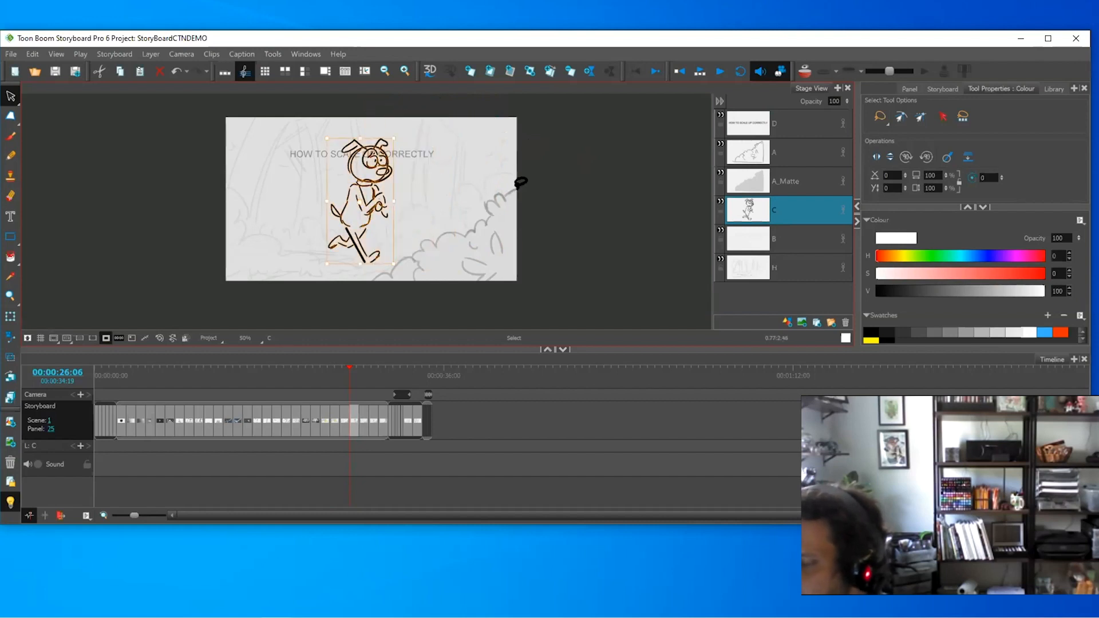
- Jump ahead to scene 51, panel 1
{"action": "key", "text": "Right"}
{"action": "key", "text": "Right"}
{"action": "key", "text": "Right"}
{"action": "key", "text": "Right"}
{"action": "key", "text": "Right"}
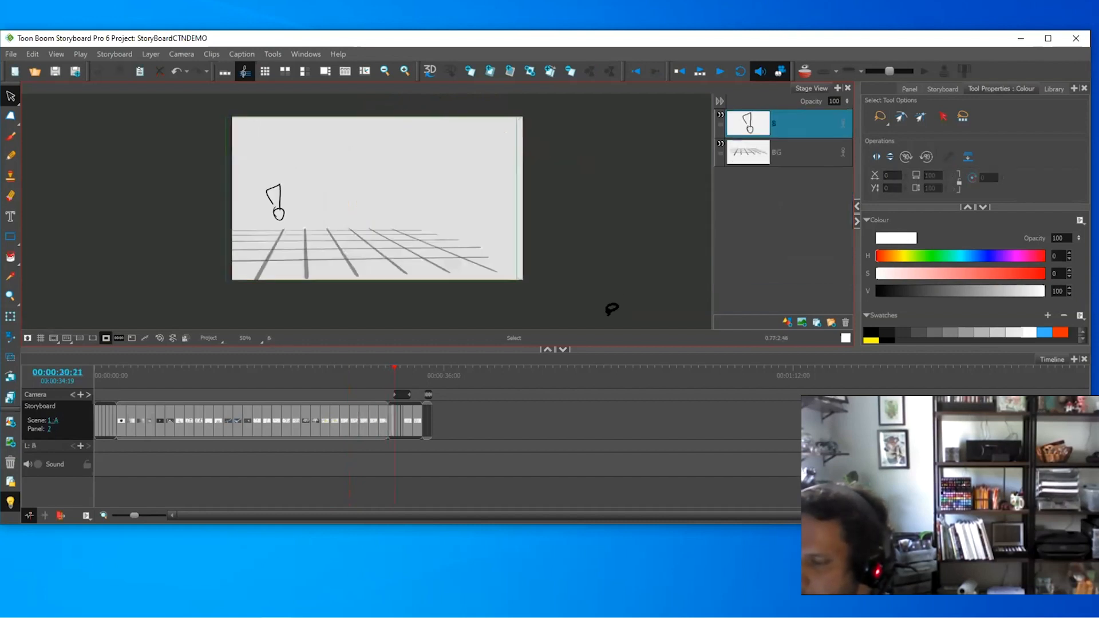
{"action": "left_click_drag", "start_coordinate": [397, 369], "coordinate": [442, 374]}
{"action": "key", "text": "Left"}
{"action": "key", "text": "Right"}
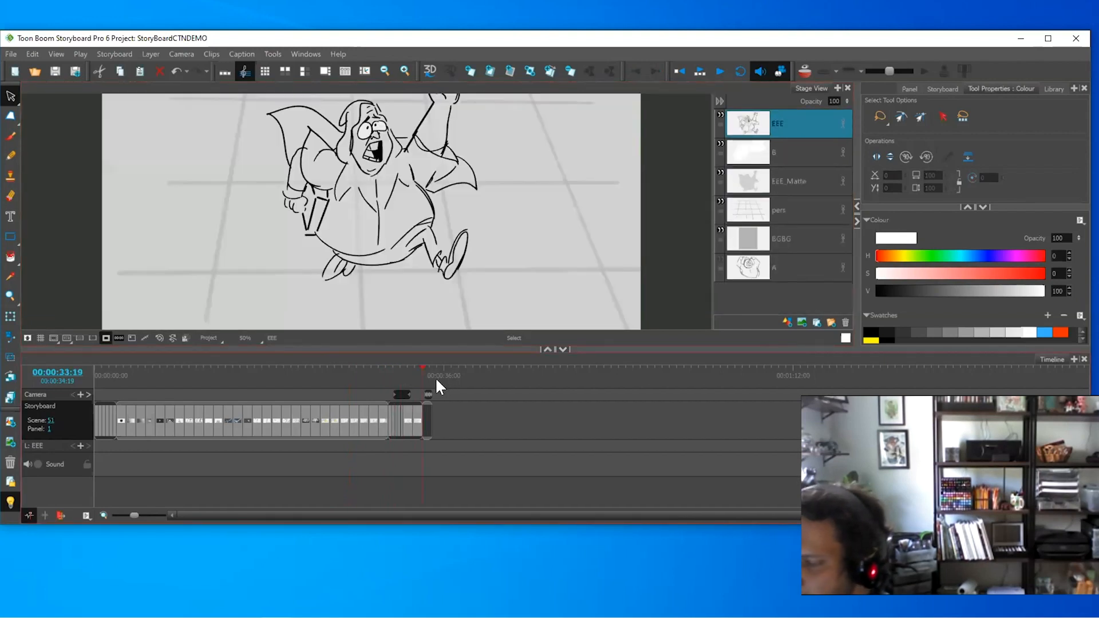
- Fit the camera frame in view, toggle the camera mask, and turn off the Light Table on Scene 51
{"action": "left_click", "coordinate": [106, 339]}
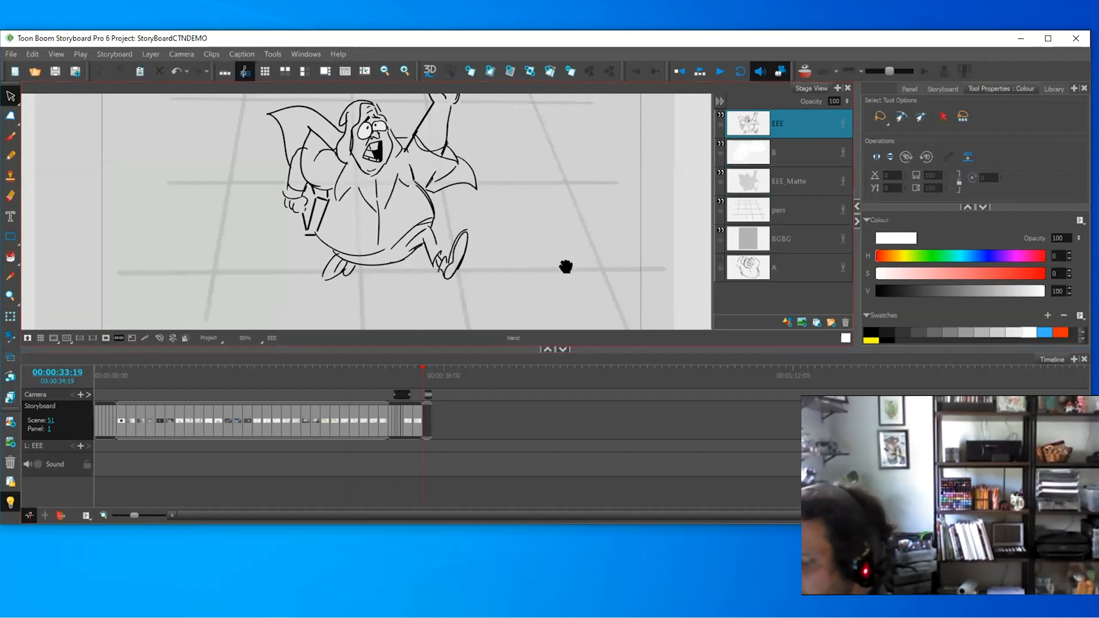
{"action": "key", "text": "shift+m"}
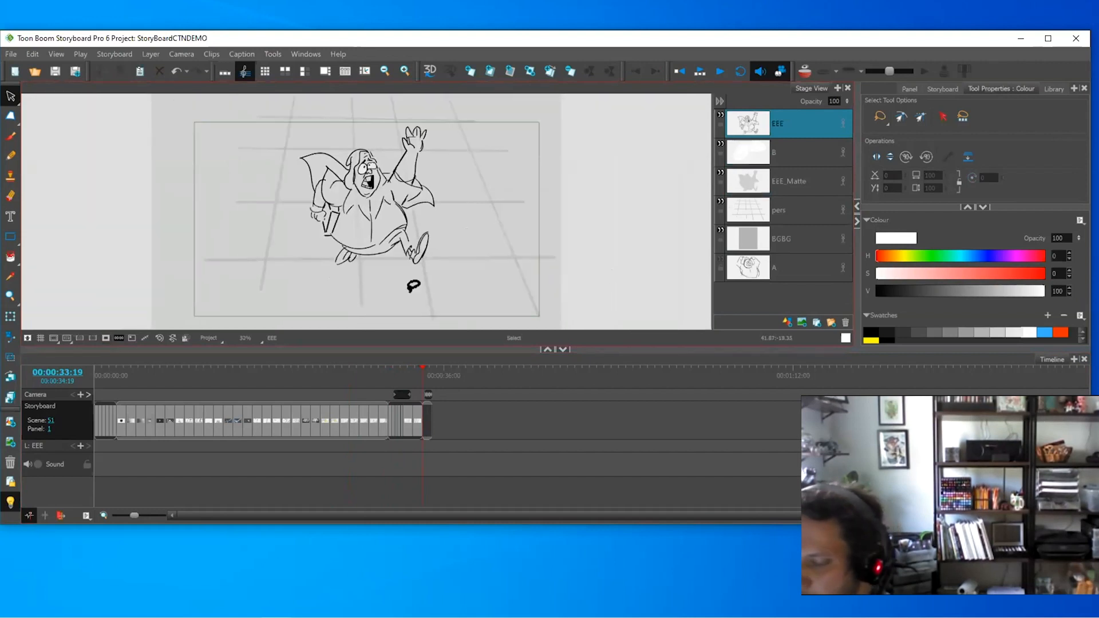
{"action": "left_click", "coordinate": [105, 338]}
{"action": "left_click", "coordinate": [107, 339]}
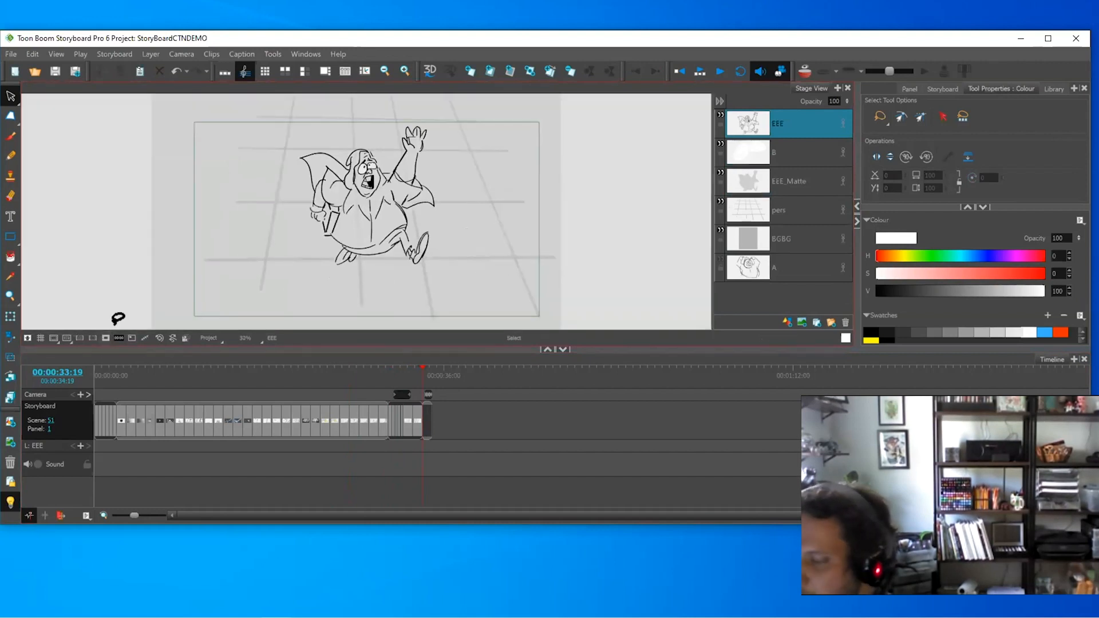
{"action": "key", "text": "Right"}
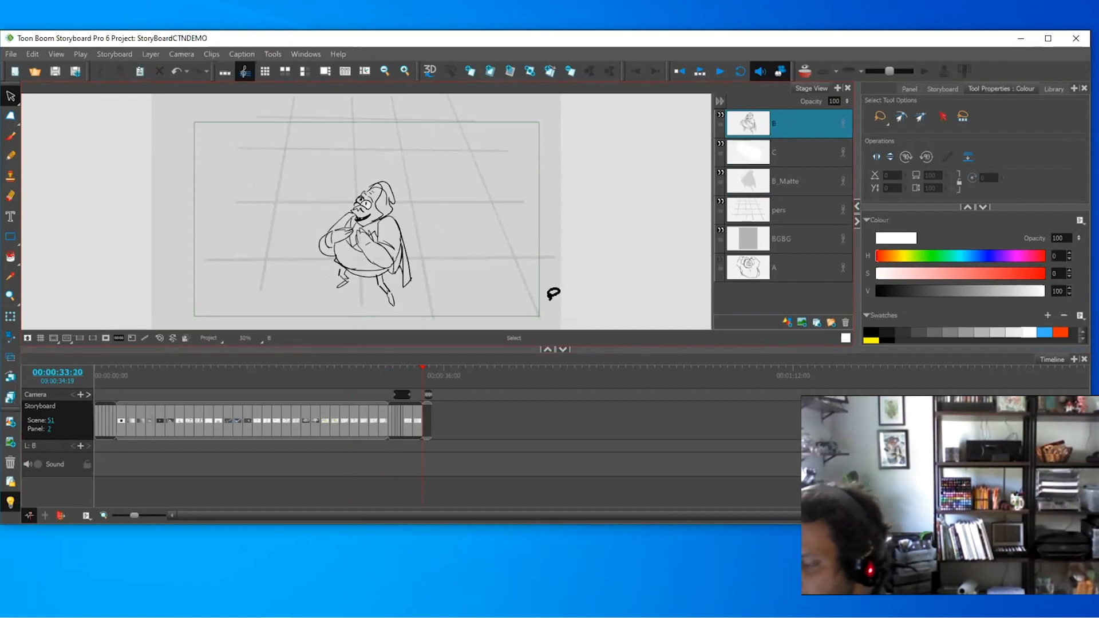
{"action": "key", "text": "Right"}
{"action": "left_click", "coordinate": [106, 339]}
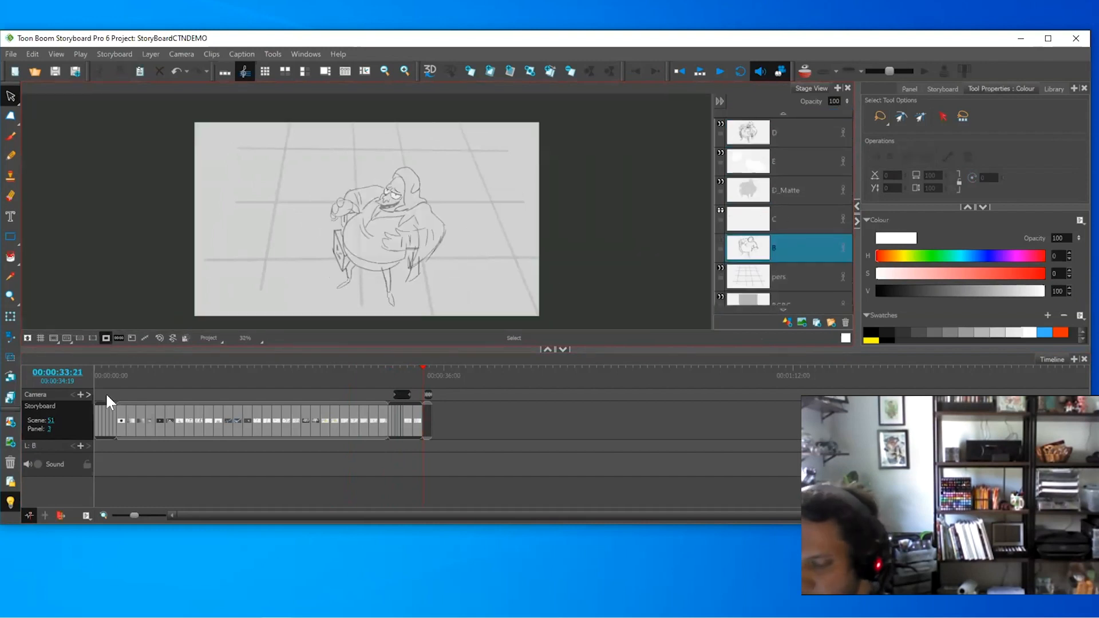
{"action": "left_click", "coordinate": [11, 500]}
- Flip through the Scene 51 action panels up to panel 24
{"action": "key", "text": "Right"}
{"action": "key", "text": "Right"}
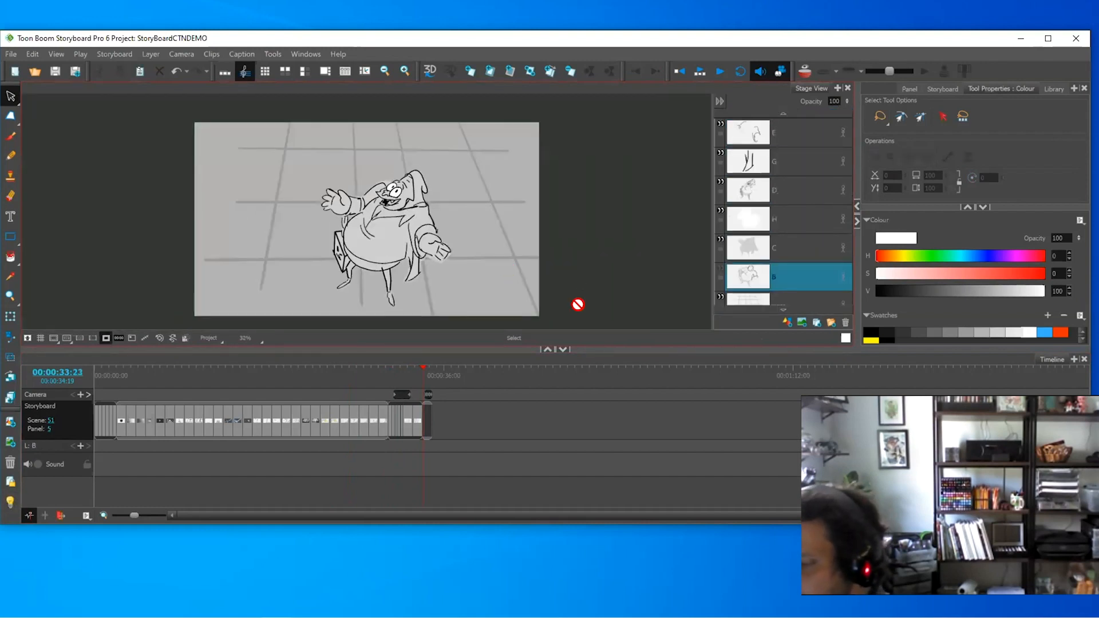
{"action": "key", "text": "Left"}
{"action": "key", "text": "Left"}
{"action": "key", "text": "Left"}
{"action": "key", "text": "Left"}
{"action": "key", "text": "Right"}
{"action": "key", "text": "Right"}
{"action": "key", "text": "Right"}
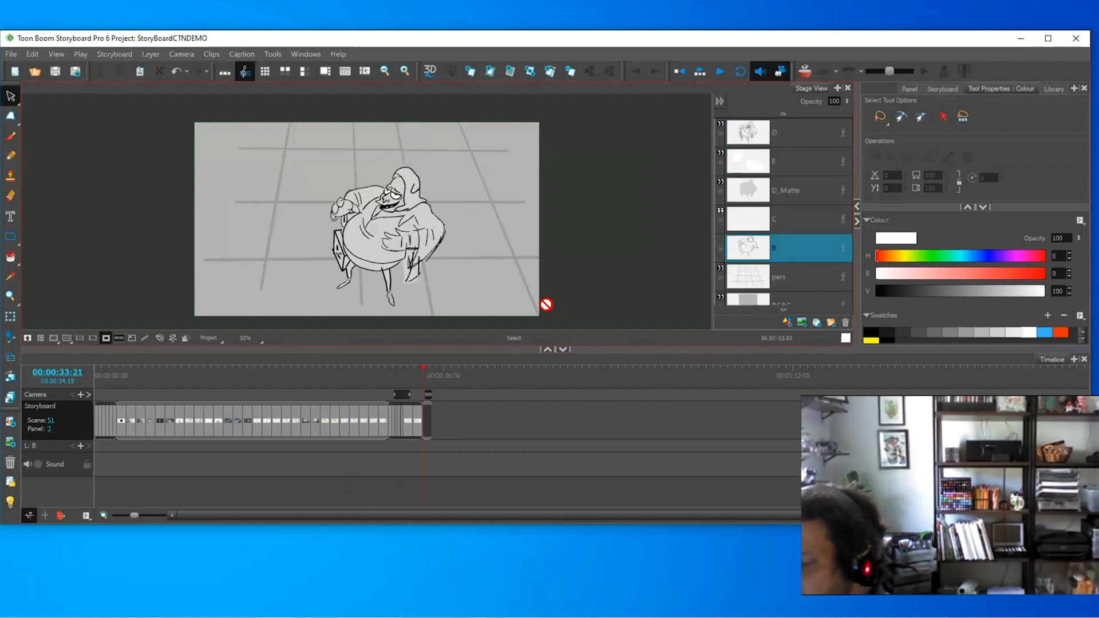
{"action": "key", "text": "Right"}
{"action": "key", "text": "Right"}
{"action": "key", "text": "Right"}
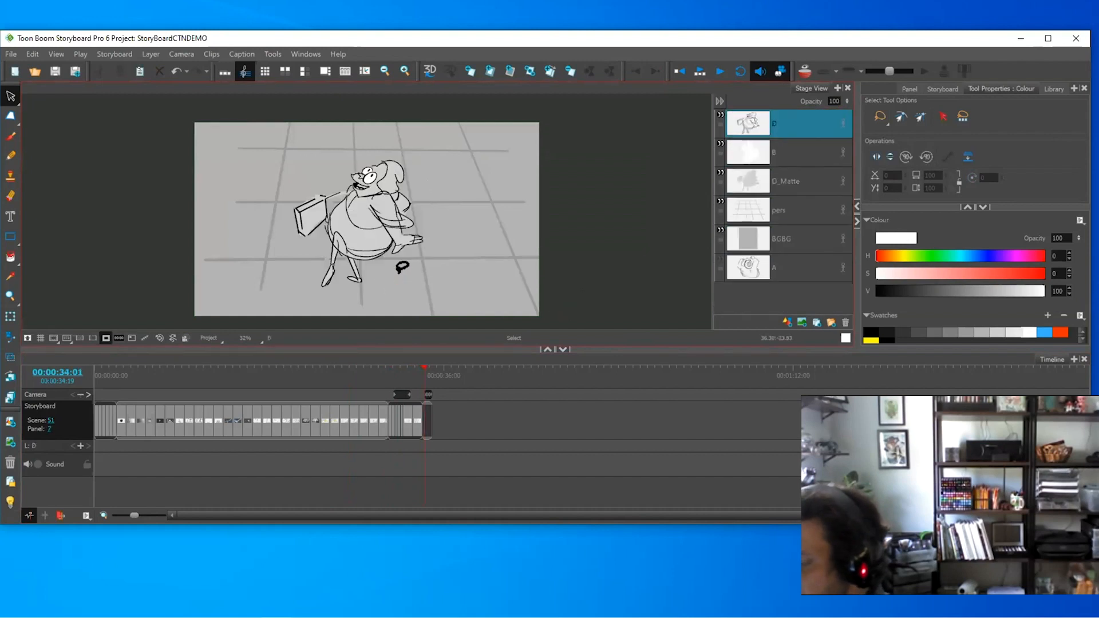
{"action": "key", "text": "Right"}
{"action": "key", "text": "Right"}
{"action": "key", "text": "Right"}
{"action": "key", "text": "Right"}
{"action": "key", "text": "Right"}
{"action": "key", "text": "Right"}
{"action": "key", "text": "Right"}
{"action": "key", "text": "Right"}
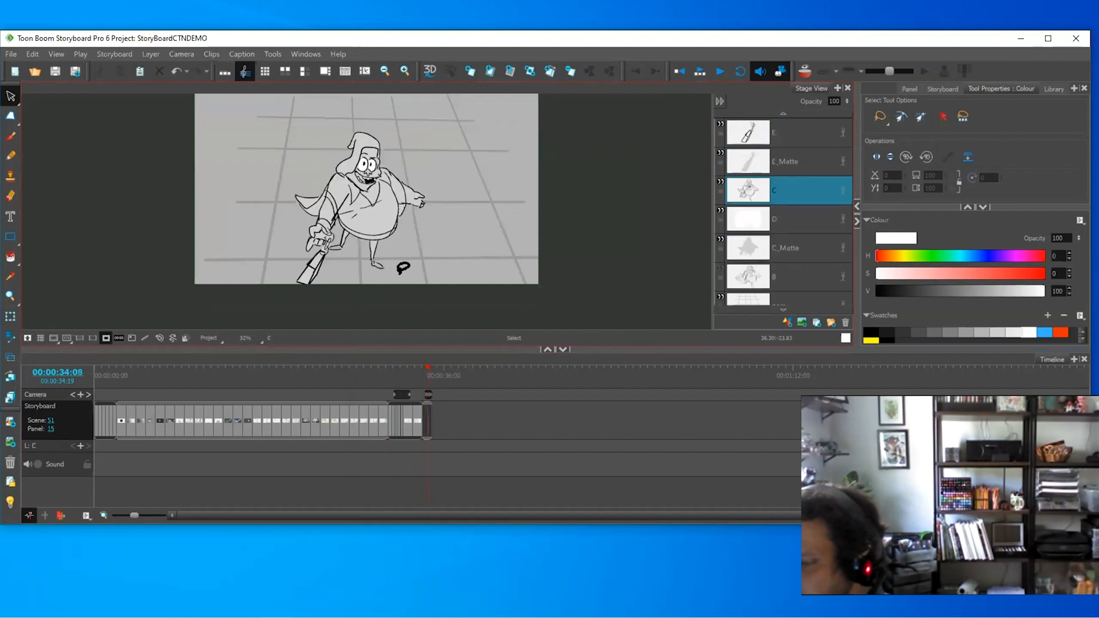
{"action": "key", "text": "Right"}
{"action": "key", "text": "Right"}
{"action": "key", "text": "Right"}
{"action": "key", "text": "Right"}
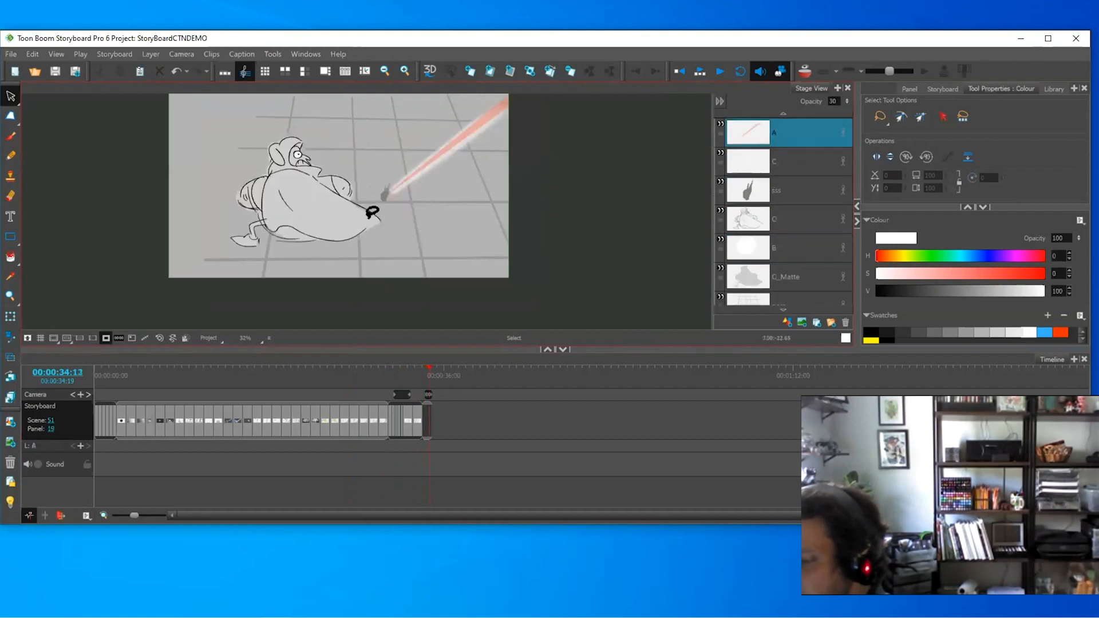
{"action": "key", "text": "Right"}
{"action": "key", "text": "Right"}
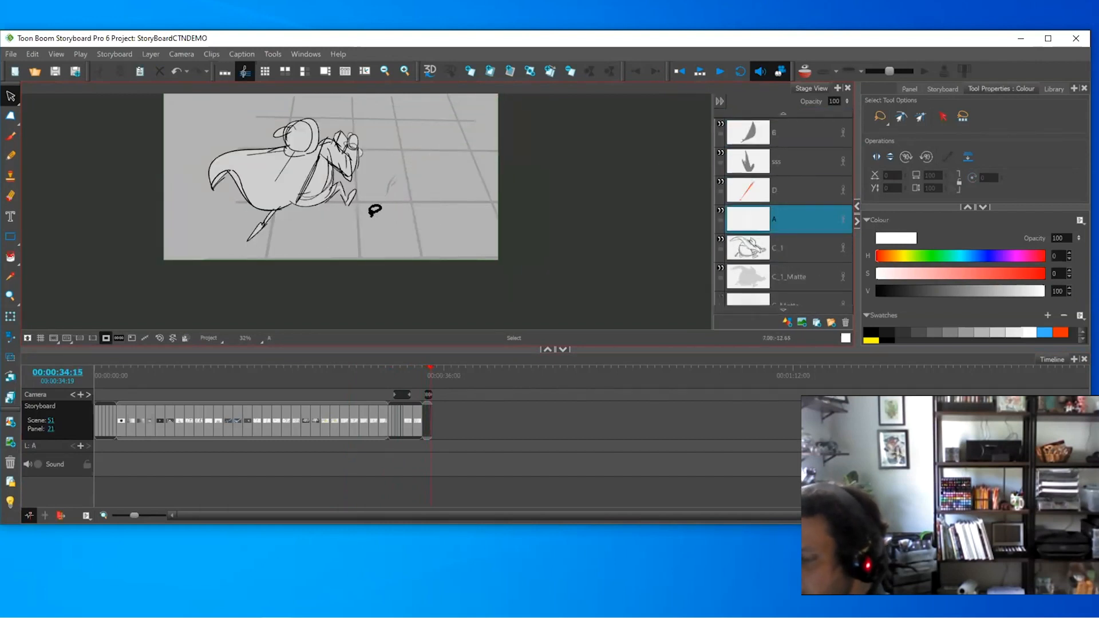
{"action": "key", "text": "Right"}
{"action": "key", "text": "Right"}
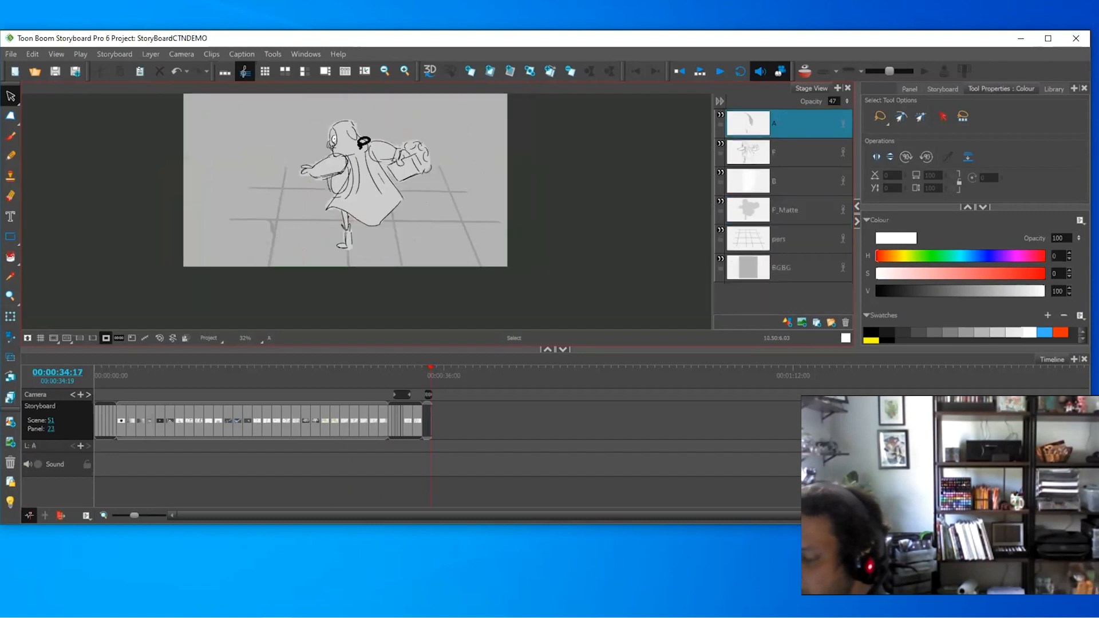
{"action": "key", "text": "Right"}
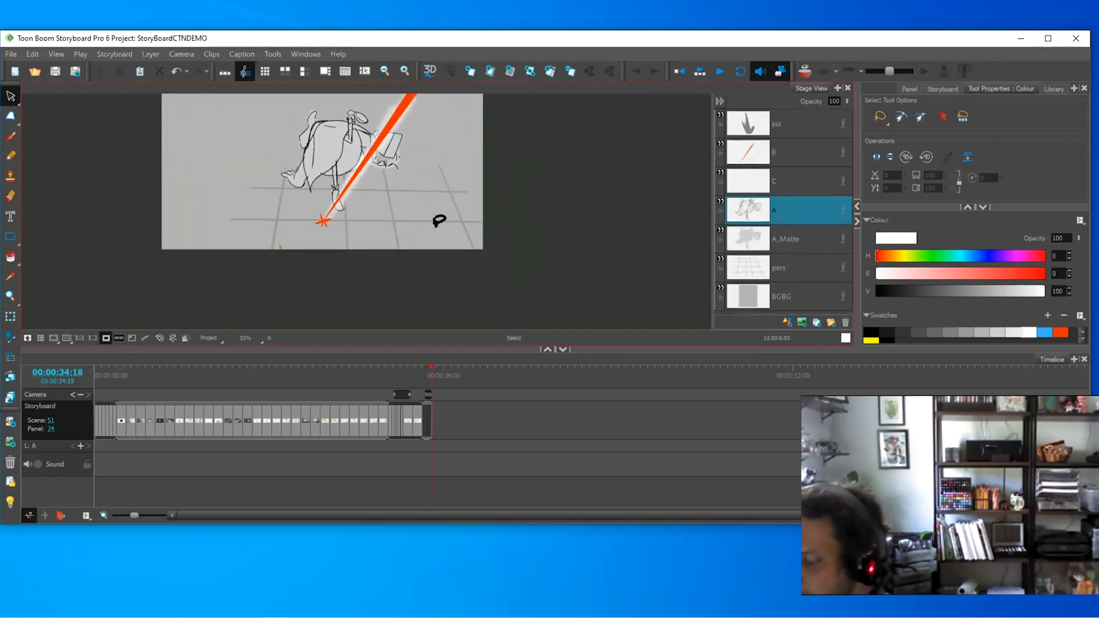
- Jump back to the Scene 1_A rough sequence, zoom in, and turn off the camera mask
{"action": "left_click", "coordinate": [399, 371]}
{"action": "left_click_drag", "start_coordinate": [430, 250], "coordinate": [379, 163]}
{"action": "key", "text": "2"}
{"action": "key", "text": "2"}
{"action": "left_click", "coordinate": [106, 338]}
- Flip through rough Scene 1_A panels 1–8, then frame panel 9's stacked poses zoomed out
{"action": "key", "text": "Left"}
{"action": "key", "text": "Left"}
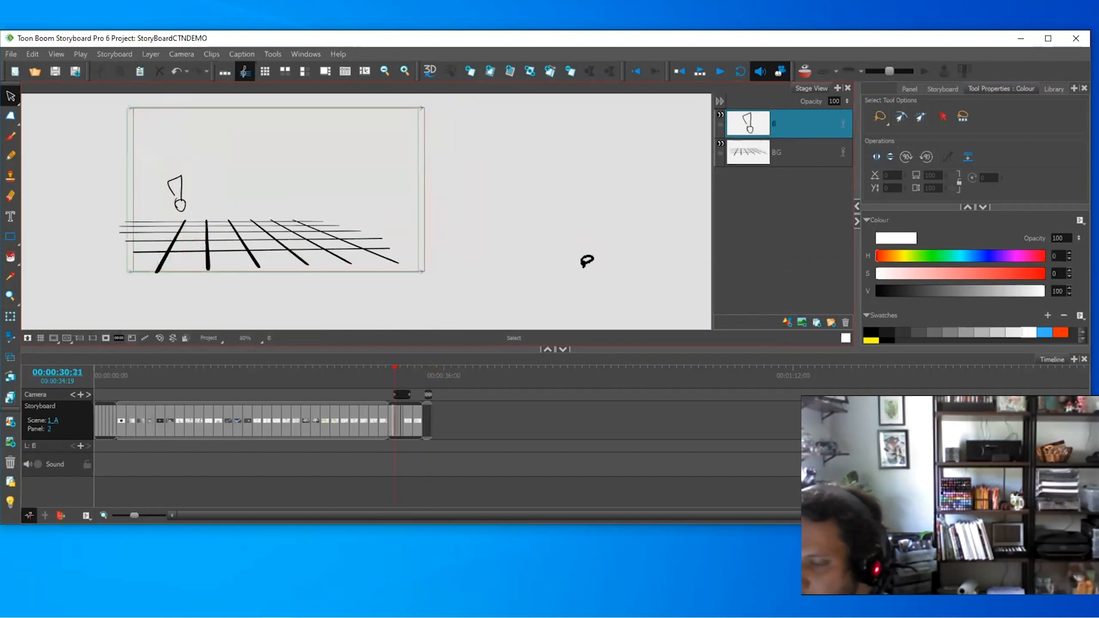
{"action": "key", "text": "Left"}
{"action": "key", "text": "Right"}
{"action": "key", "text": "Right"}
{"action": "key", "text": "Right"}
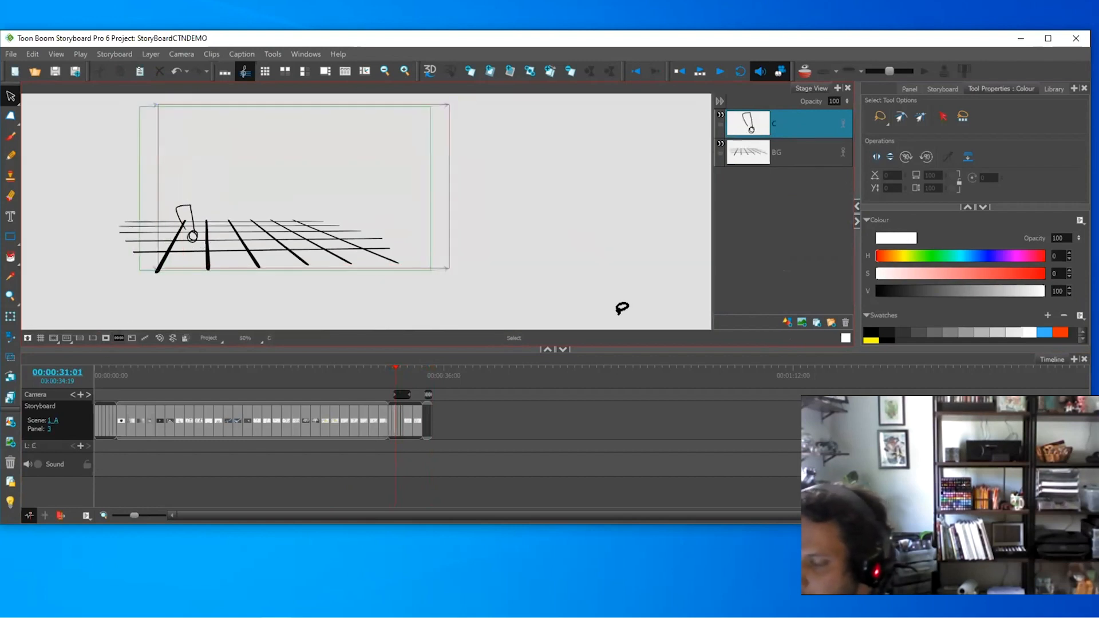
{"action": "key", "text": "Right"}
{"action": "key", "text": "Right"}
{"action": "key", "text": "Right"}
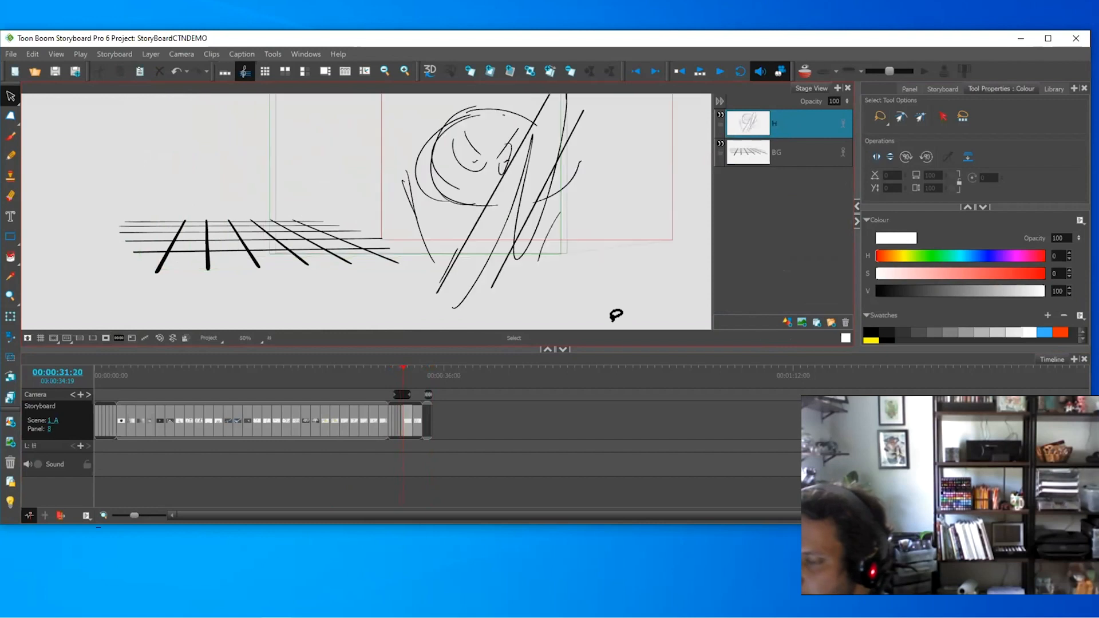
{"action": "key", "text": "Left"}
{"action": "key", "text": "Left"}
{"action": "key", "text": "Left"}
{"action": "key", "text": "Left"}
{"action": "key", "text": "Left"}
{"action": "key", "text": "Left"}
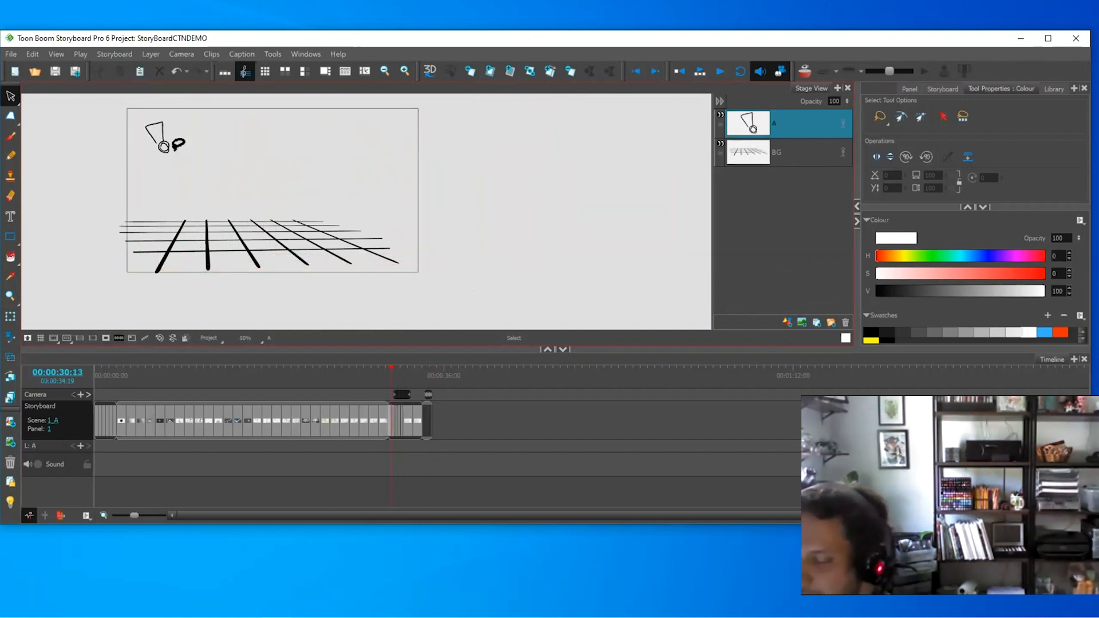
{"action": "key", "text": "Right"}
{"action": "key", "text": "Right"}
{"action": "key", "text": "Right"}
{"action": "key", "text": "Right"}
{"action": "key", "text": "Right"}
{"action": "key", "text": "Right"}
{"action": "key", "text": "Right"}
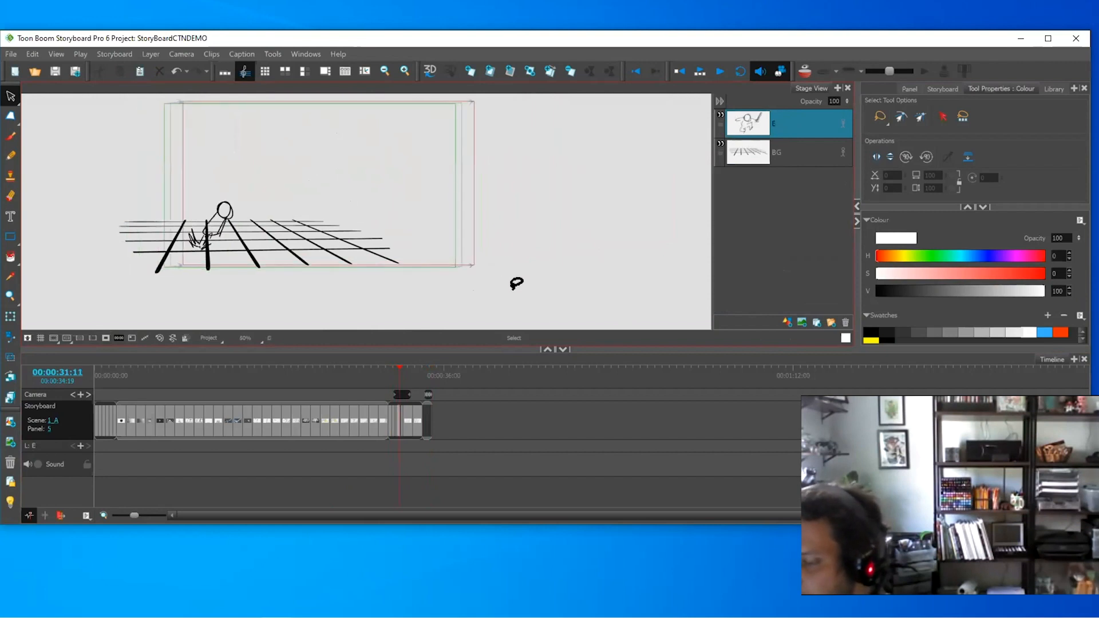
{"action": "key", "text": "Right"}
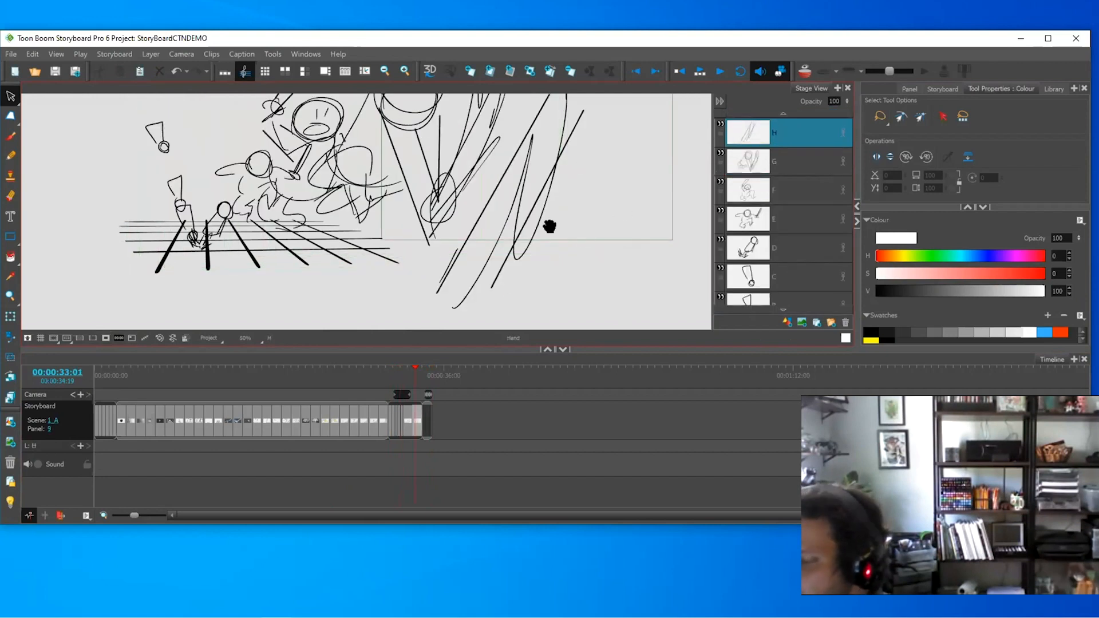
{"action": "left_click_drag", "start_coordinate": [549, 227], "coordinate": [555, 266]}
{"action": "key", "text": "2"}
{"action": "key", "text": "2"}
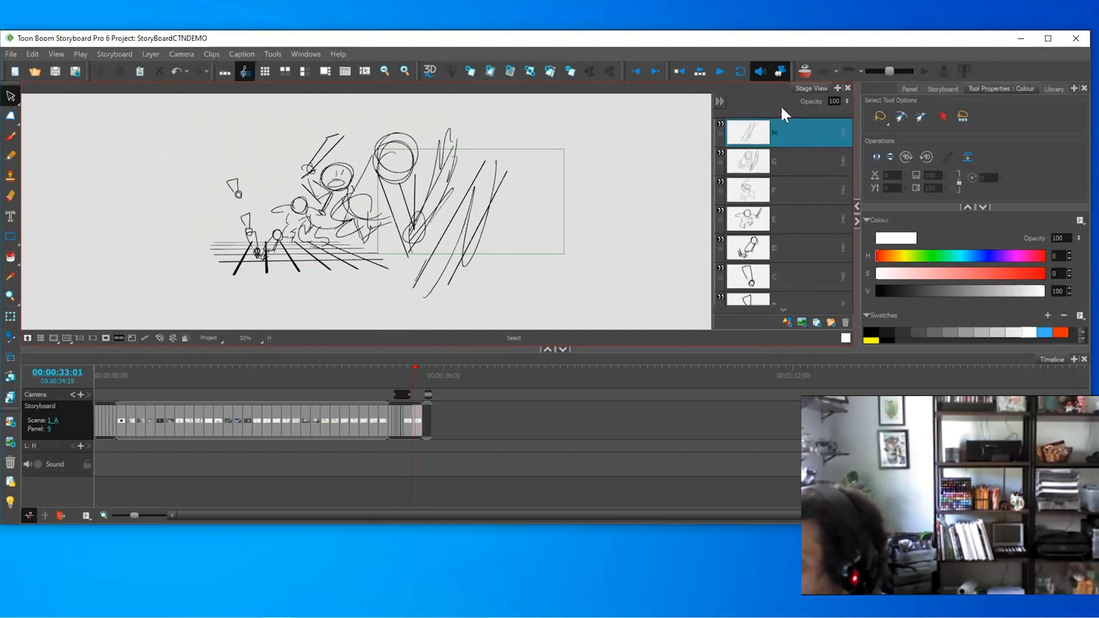
- Turn on the Light Table and inspect panel 9's layers A through H one by one
{"action": "left_click", "coordinate": [790, 276]}
{"action": "left_click", "coordinate": [11, 497]}
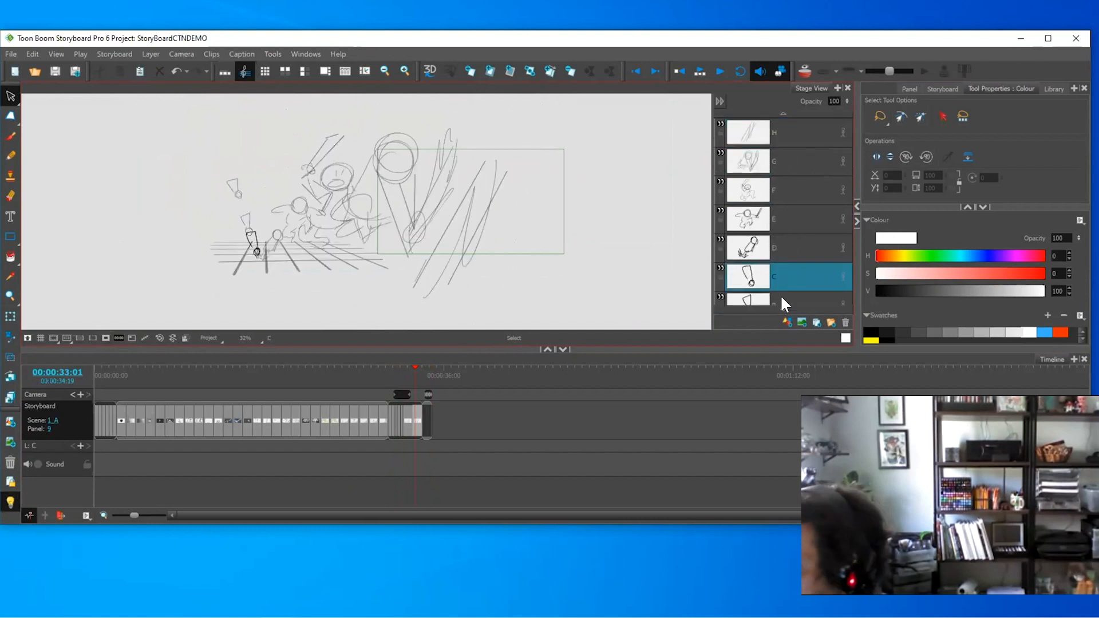
{"action": "scroll", "coordinate": [782, 305], "scroll_direction": "down", "scroll_amount": 2}
{"action": "left_click", "coordinate": [784, 249]}
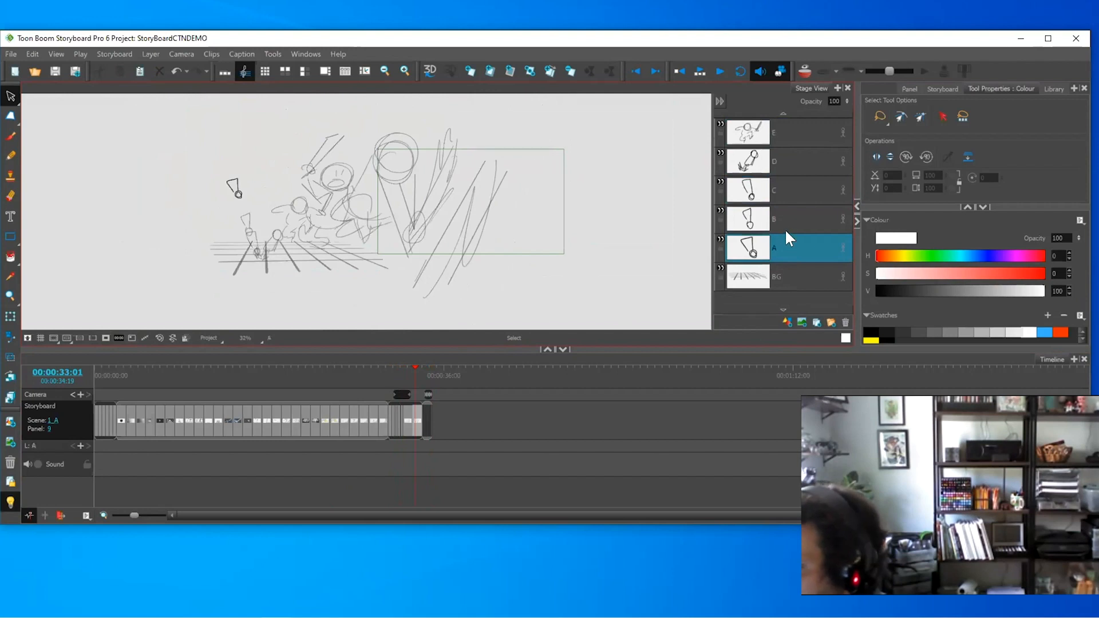
{"action": "left_click", "coordinate": [785, 213]}
{"action": "left_click", "coordinate": [788, 189]}
{"action": "left_click", "coordinate": [792, 163]}
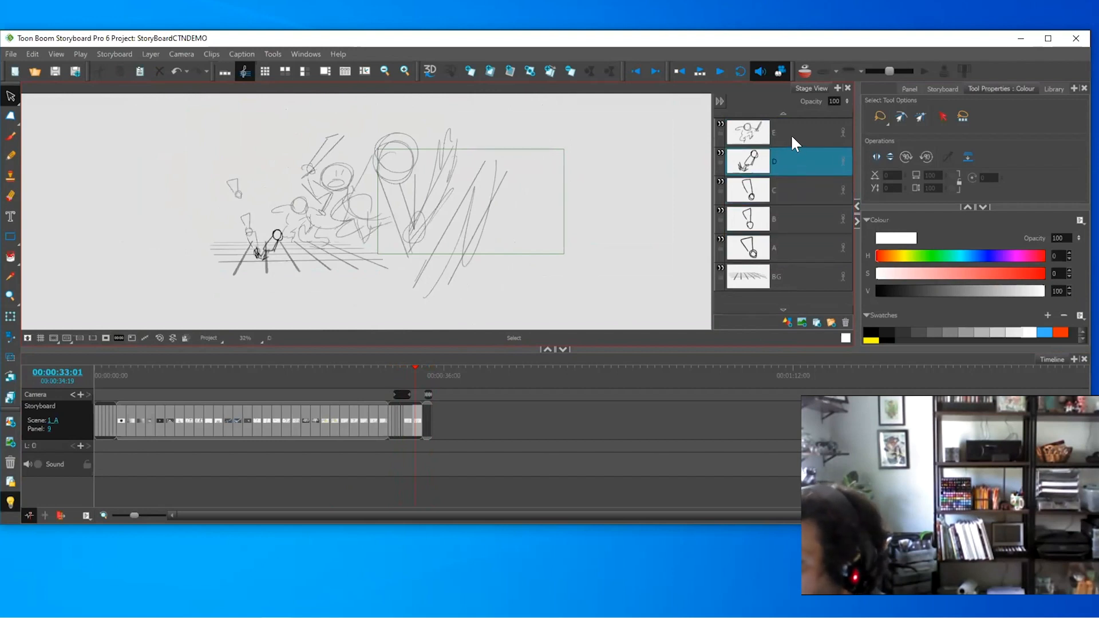
{"action": "left_click", "coordinate": [791, 136]}
{"action": "left_click", "coordinate": [783, 113]}
{"action": "left_click", "coordinate": [782, 112]}
{"action": "left_click", "coordinate": [783, 112]}
{"action": "left_click", "coordinate": [784, 182]}
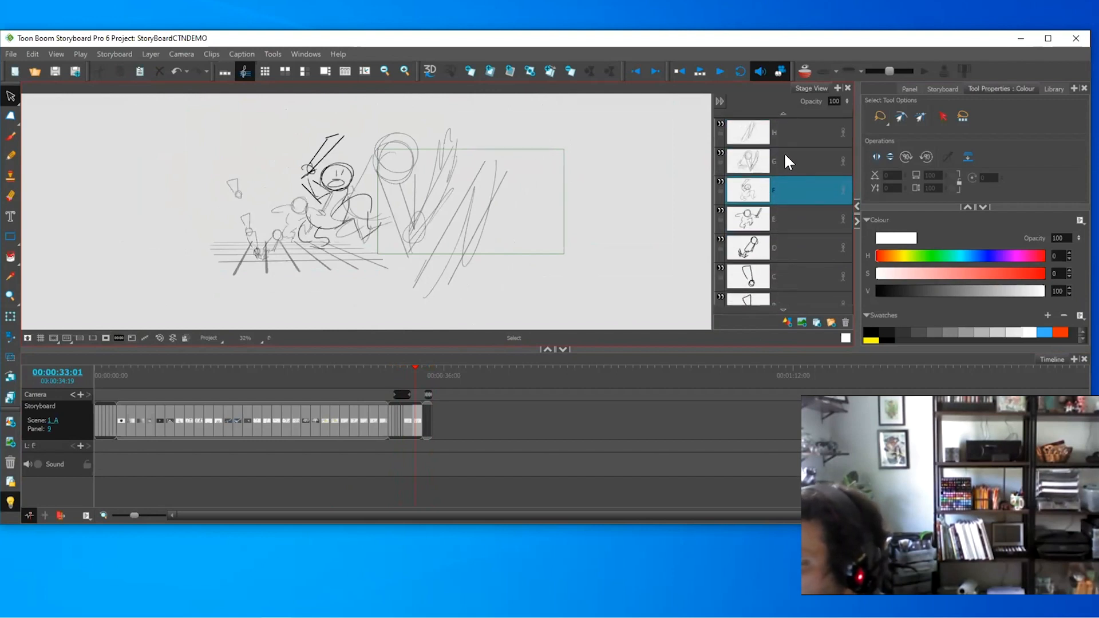
{"action": "left_click", "coordinate": [785, 160]}
{"action": "left_click", "coordinate": [783, 132]}
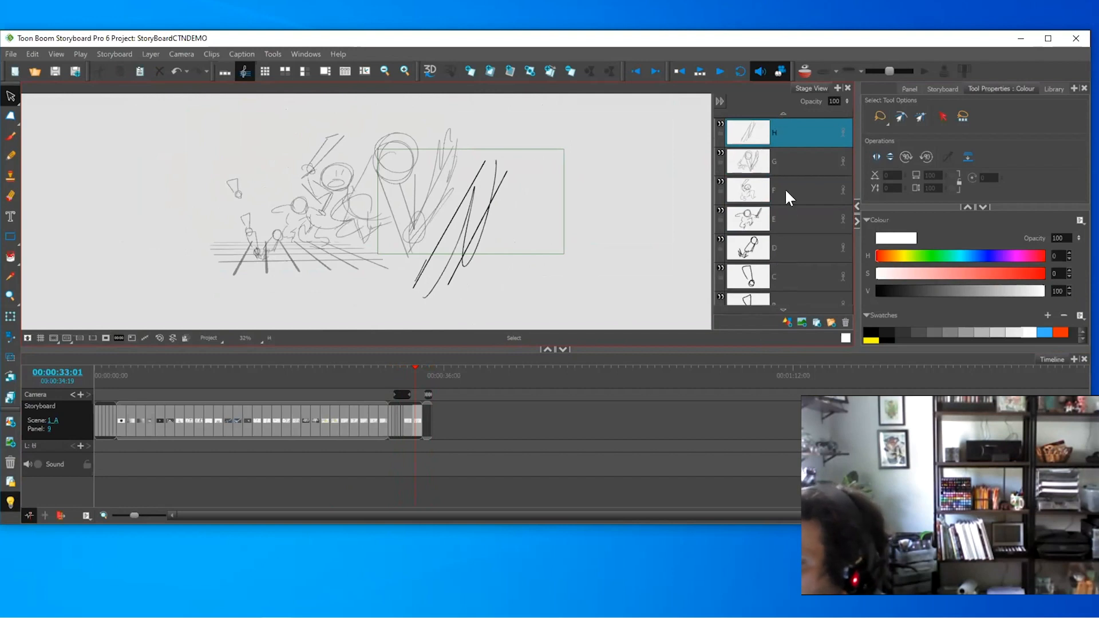
- Delete layers H through D from panel 9, keeping poses A–C
{"action": "right_click", "coordinate": [783, 126]}
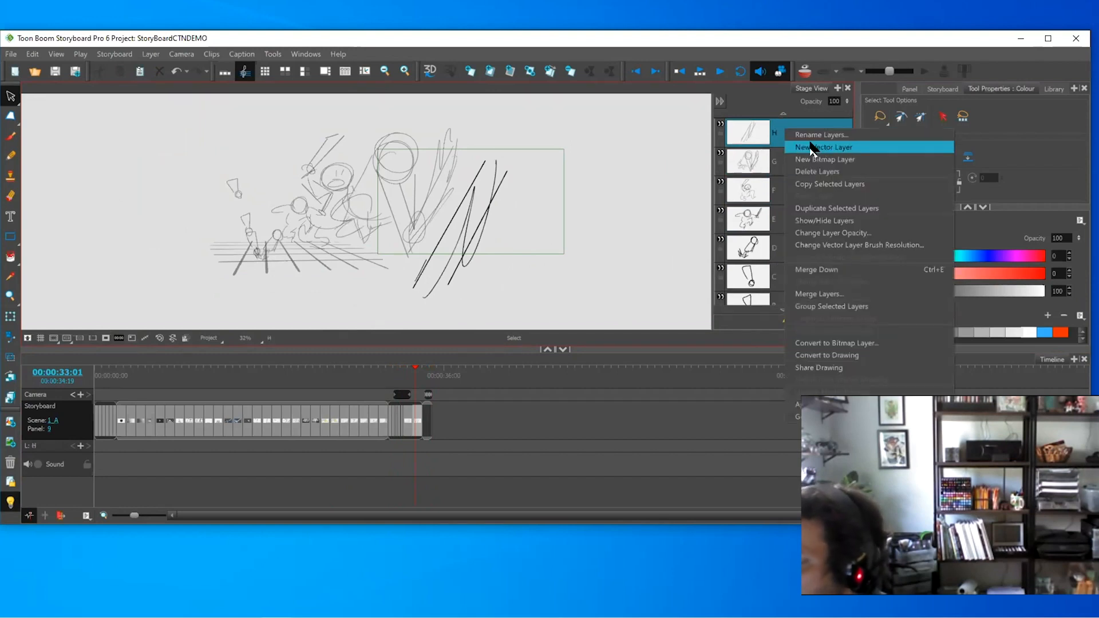
{"action": "left_click", "coordinate": [567, 90]}
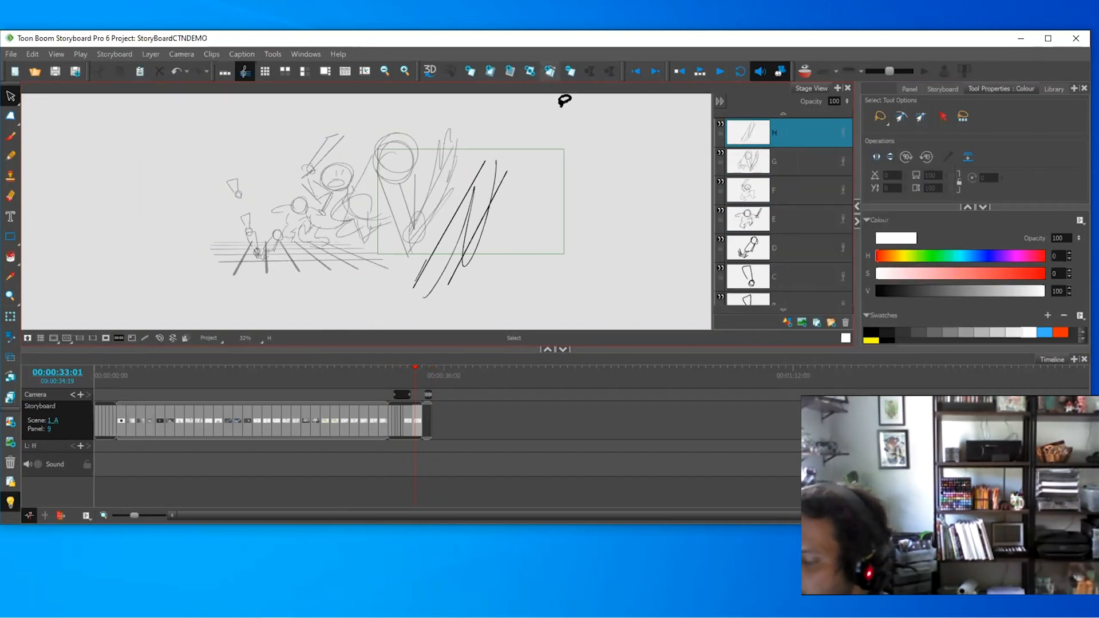
{"action": "left_click", "coordinate": [785, 249], "text": "shift"}
{"action": "key", "text": "Delete"}
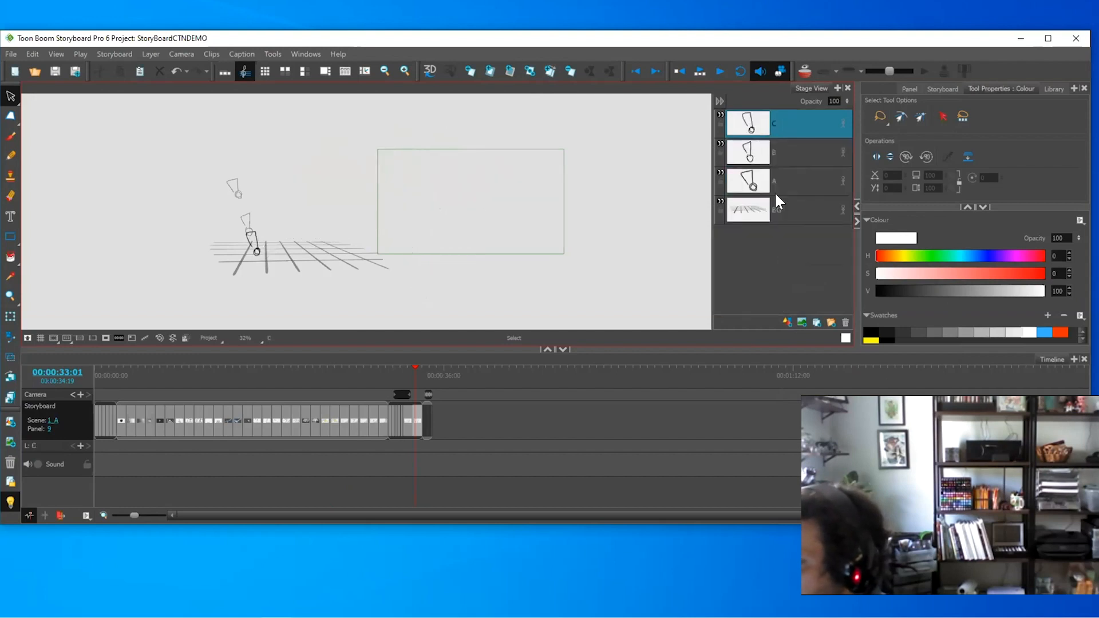
{"action": "left_click", "coordinate": [784, 153], "text": "shift"}
{"action": "key", "text": "Delete"}
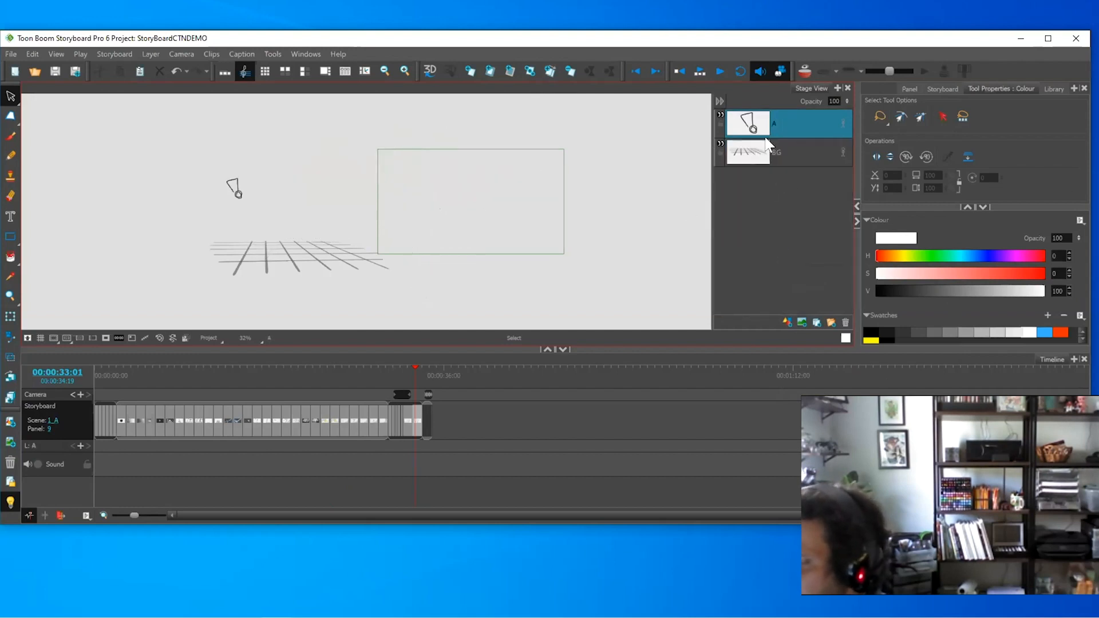
{"action": "key", "text": "ctrl+z"}
- Duplicate panel 9 as panel 10 and delete layers A and C, leaving pose B
{"action": "left_click", "coordinate": [550, 72]}
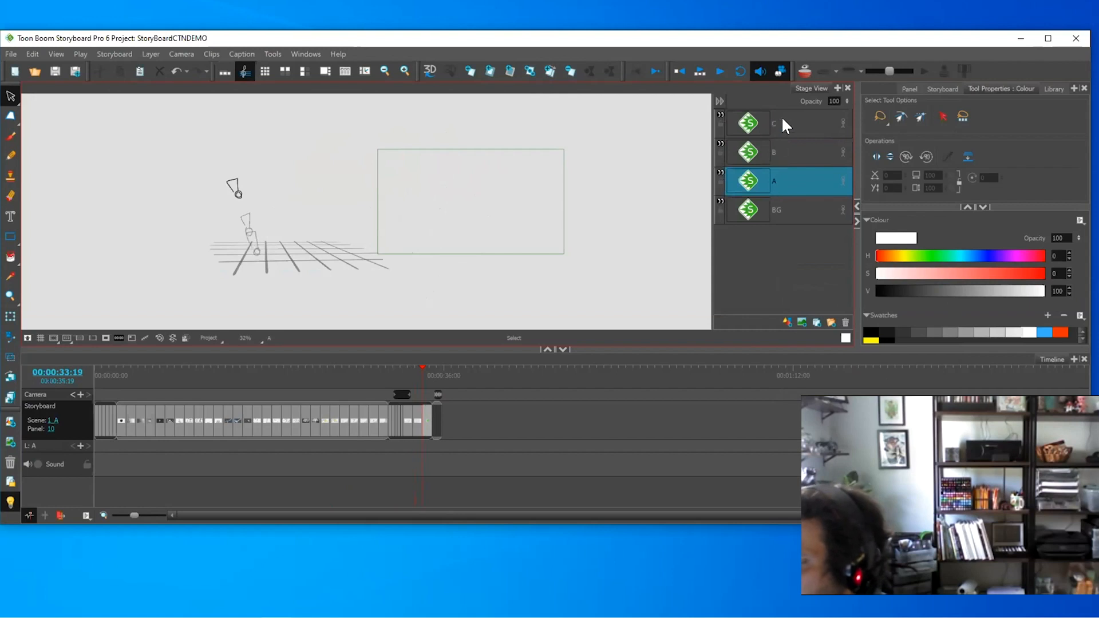
{"action": "left_click", "coordinate": [783, 121], "text": "shift"}
{"action": "left_click", "coordinate": [783, 177]}
{"action": "key", "text": "Delete"}
{"action": "left_click", "coordinate": [788, 124]}
{"action": "key", "text": "Delete"}
- Flip between panels 9 and 10 to compare, then step back to panel 8
{"action": "key", "text": "Left"}
{"action": "key", "text": "Right"}
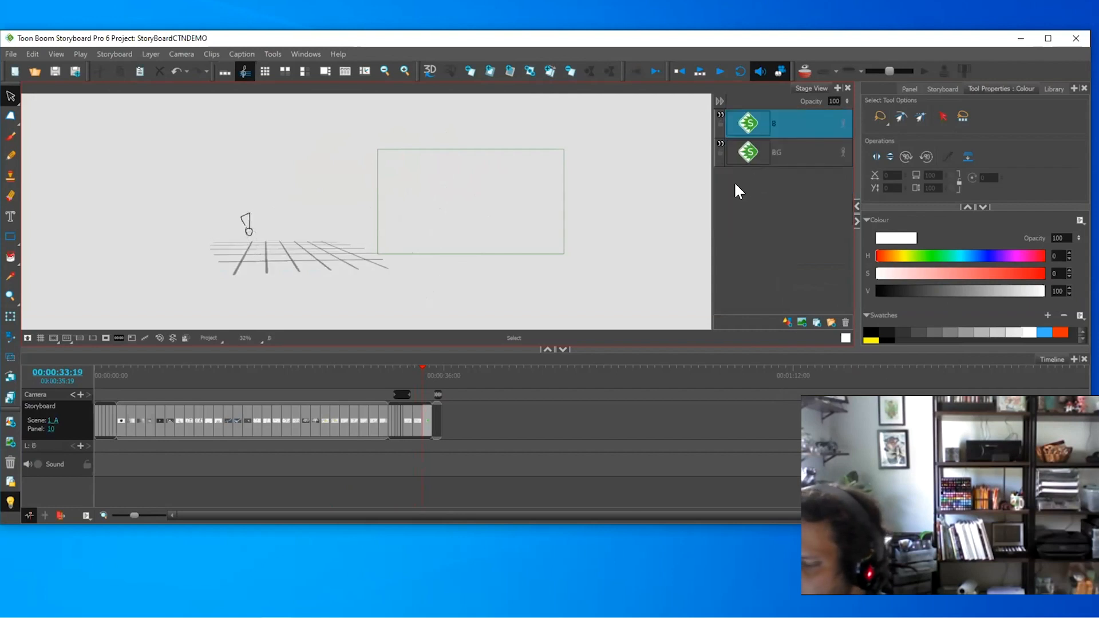
{"action": "key", "text": "Left"}
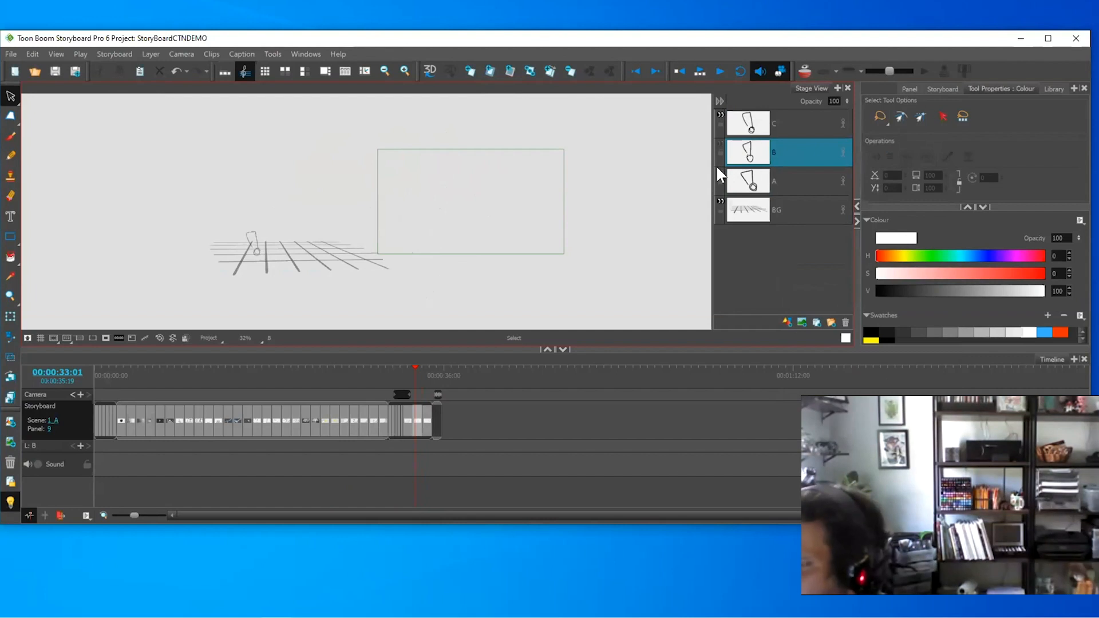
{"action": "key", "text": "Right"}
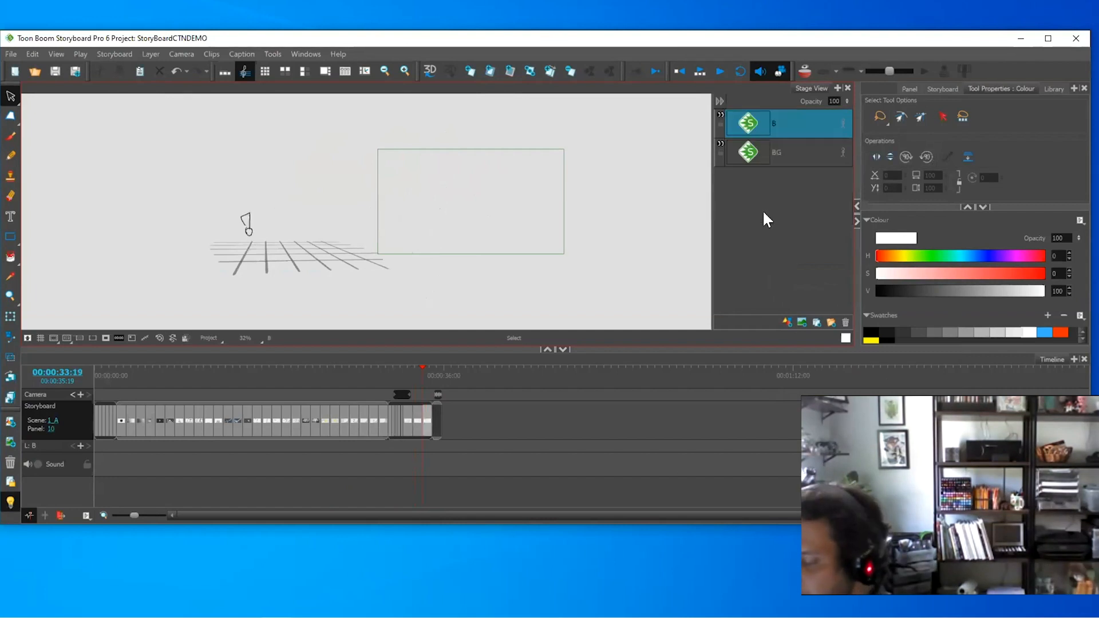
{"action": "key", "text": "Left"}
{"action": "key", "text": "Right"}
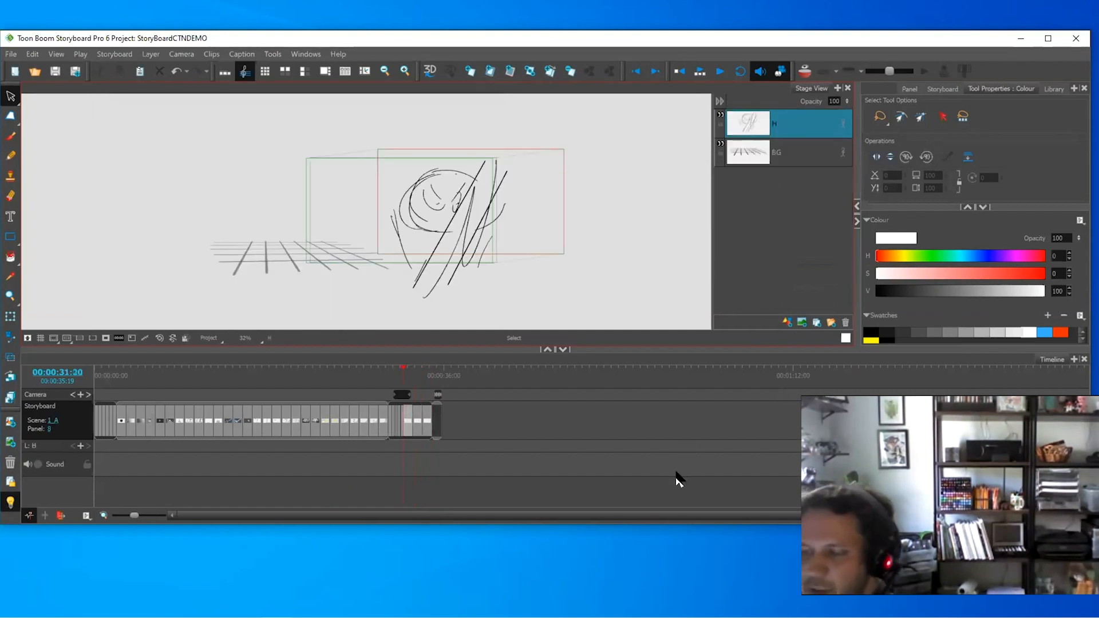
{"action": "key", "text": "Left"}
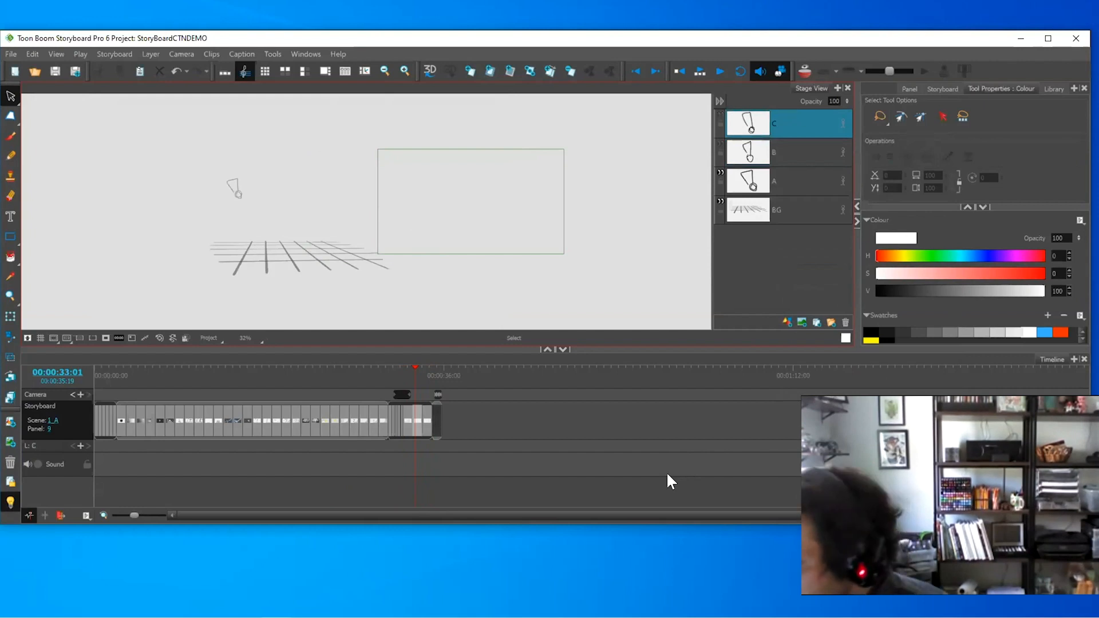
{"action": "key", "text": "Left"}
{"action": "key", "text": "Left"}
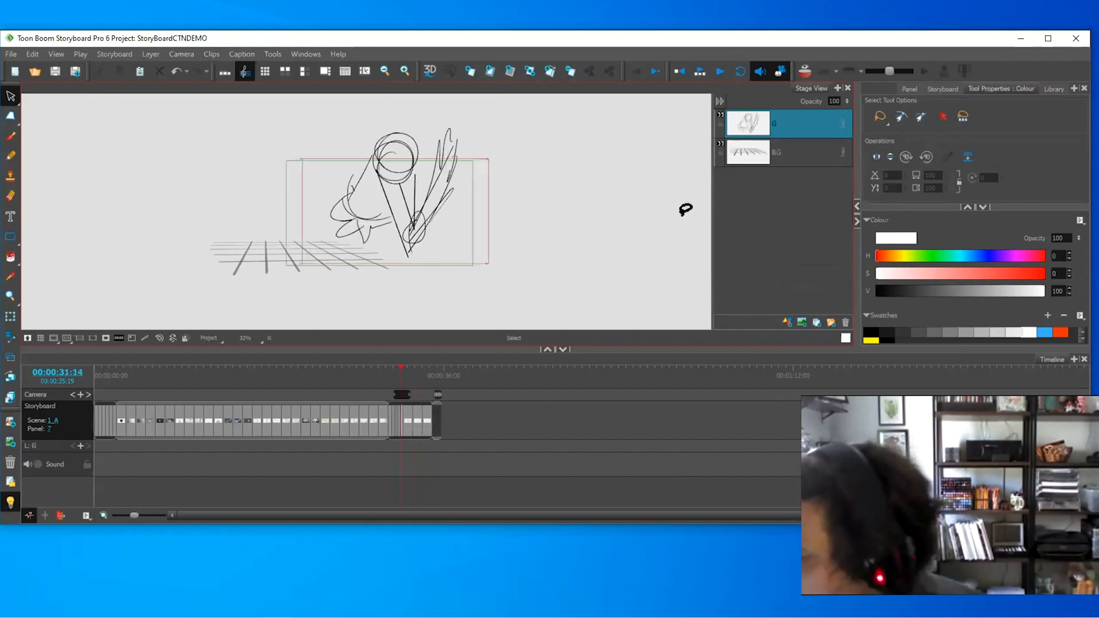
{"action": "key", "text": "Right"}
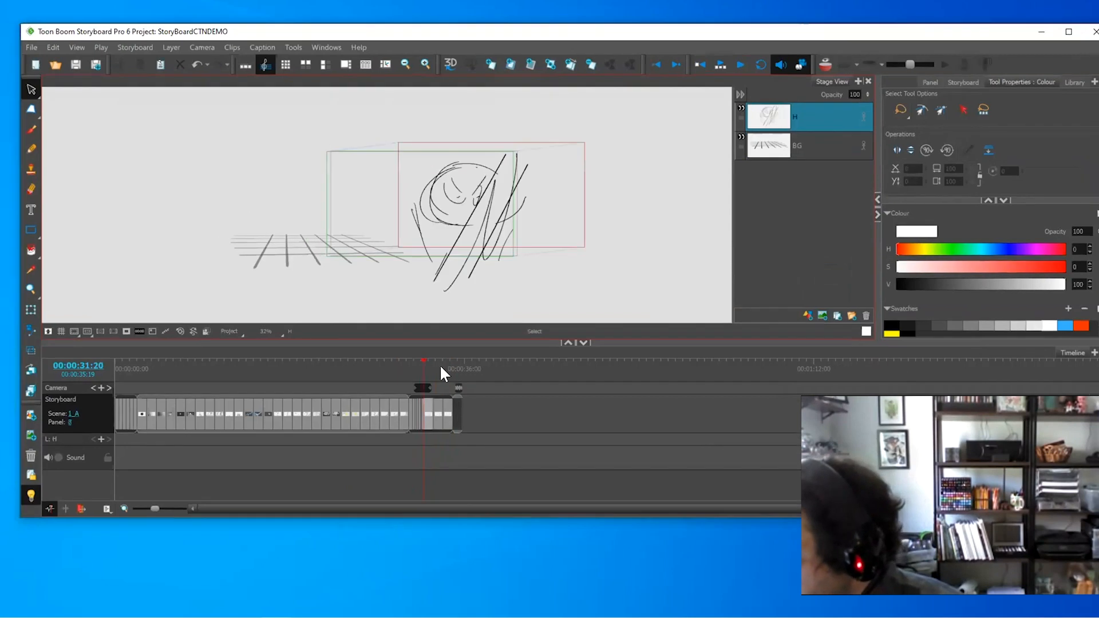
{"action": "left_click", "coordinate": [443, 364]}
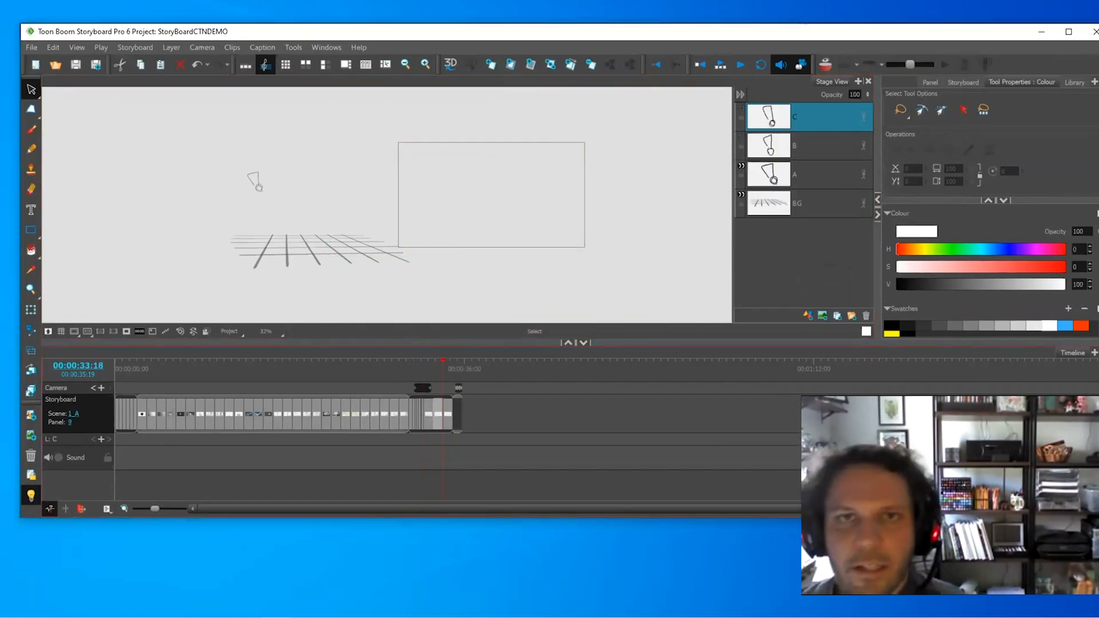